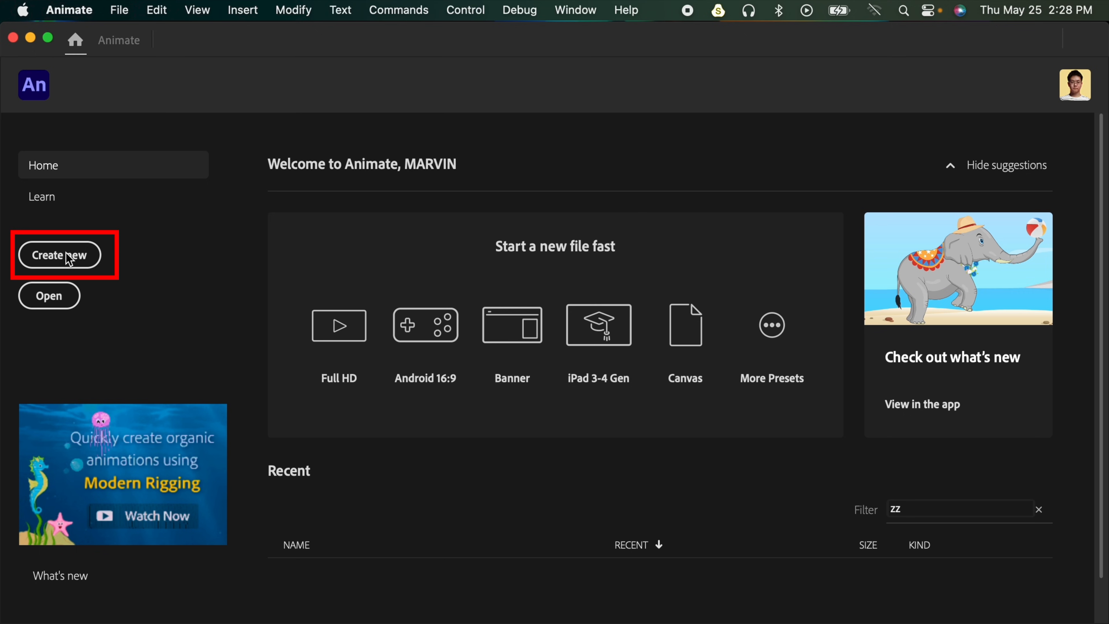
- Create a new Full HD document, 1920 by 1080 pixels at 24 fps, for the ActionScript 3.0 platform
click(61, 256)
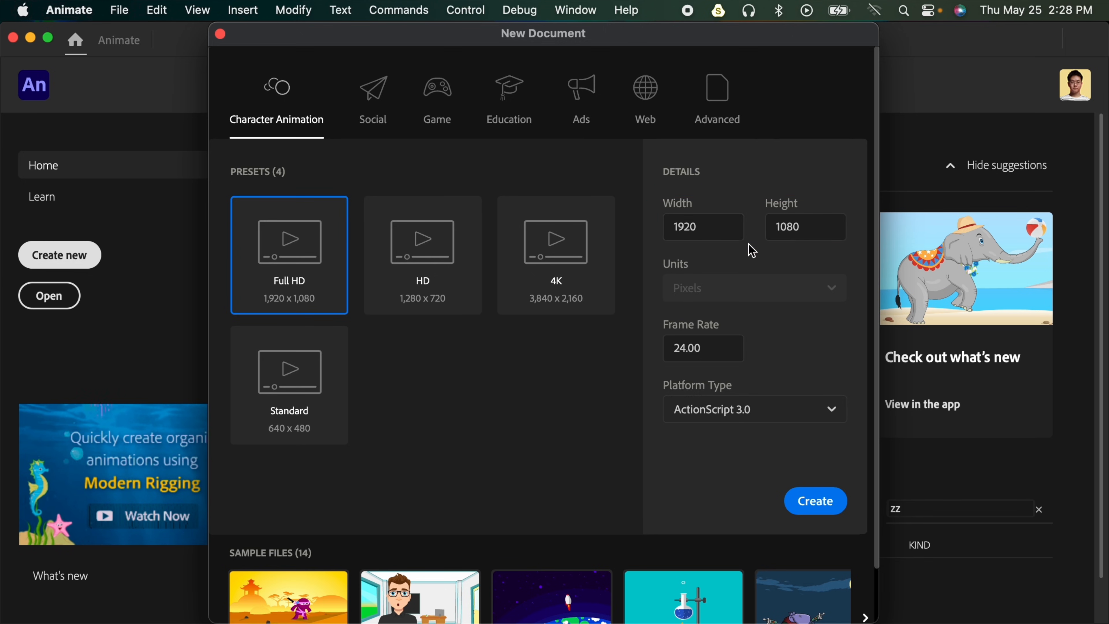
click(710, 228)
key(BackSpace)
key(BackSpace)
key(BackSpace)
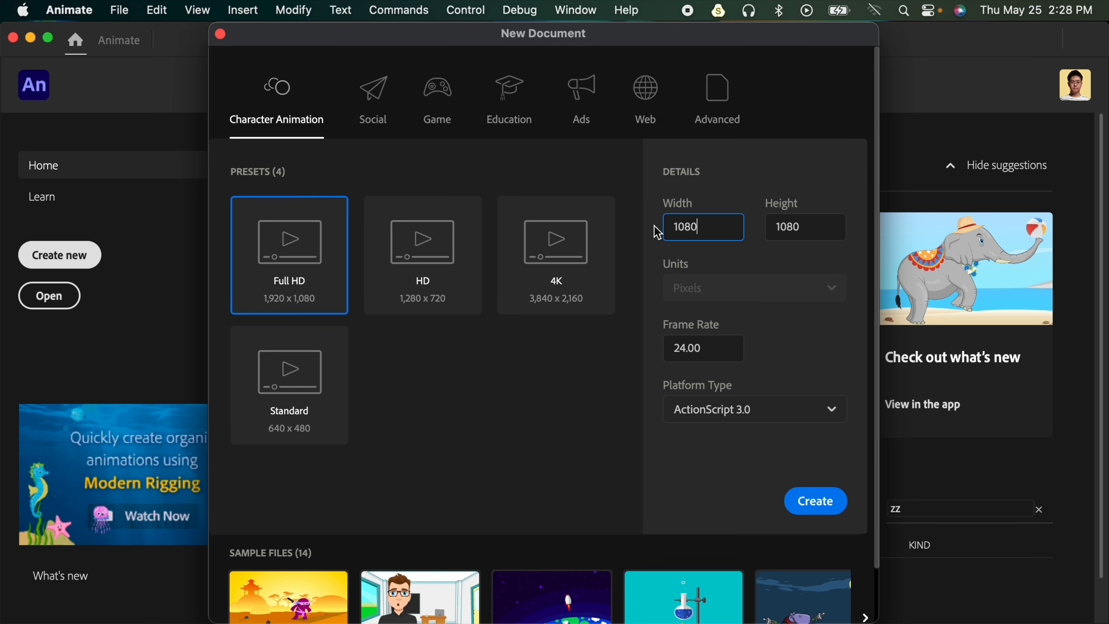
drag(699, 228, 636, 233)
text(19)
click(754, 341)
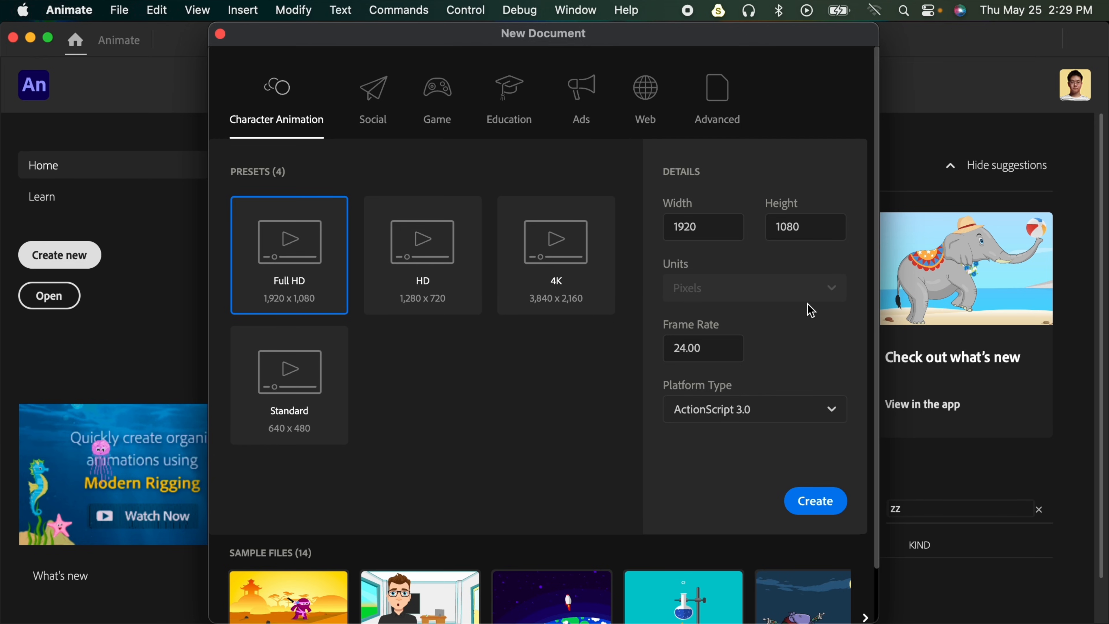
click(821, 509)
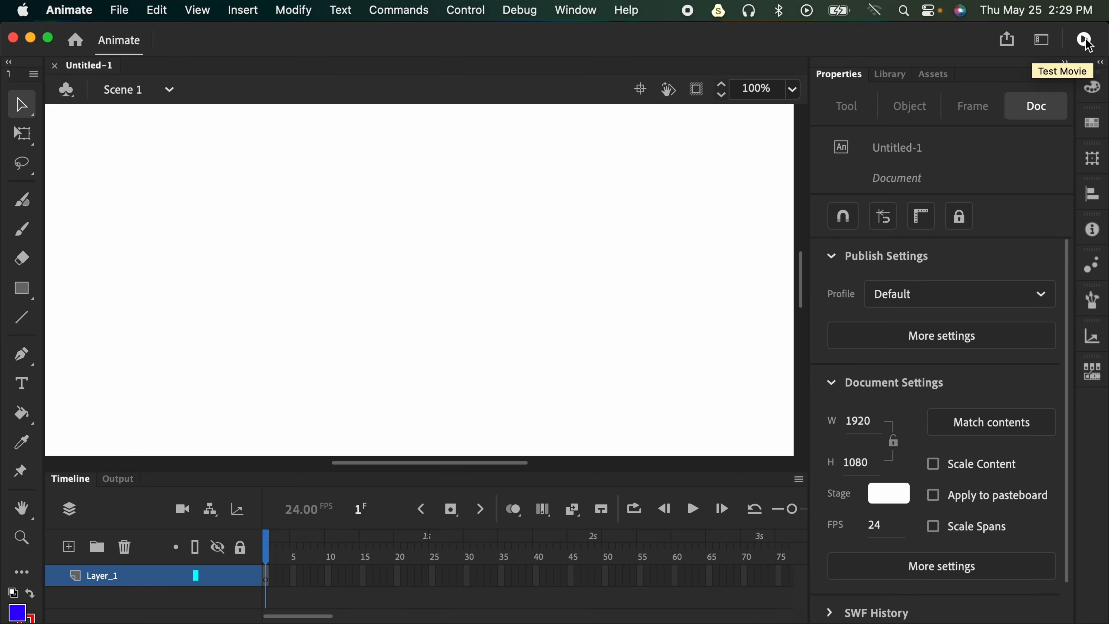
- Try out the Animator workspace layout and the Debug workspace layout
click(1043, 42)
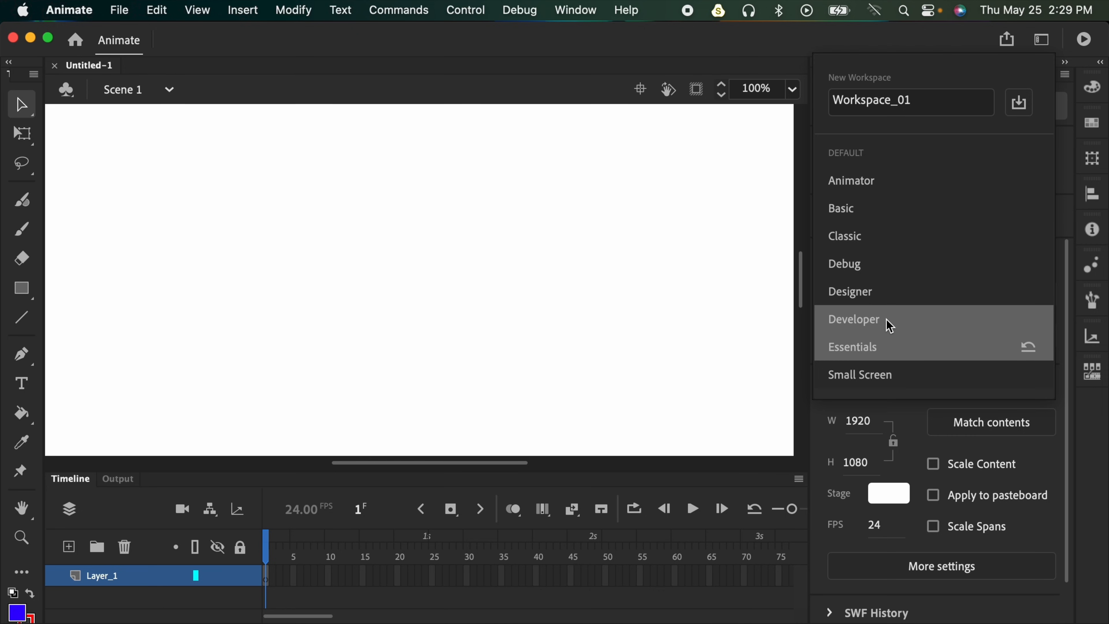
click(866, 191)
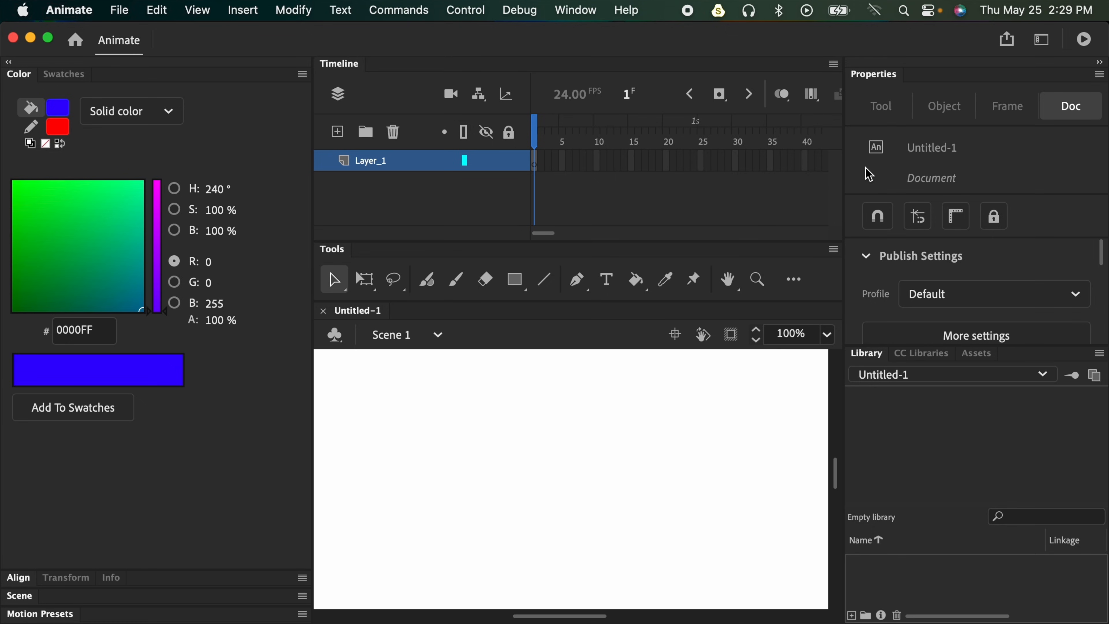
click(1042, 39)
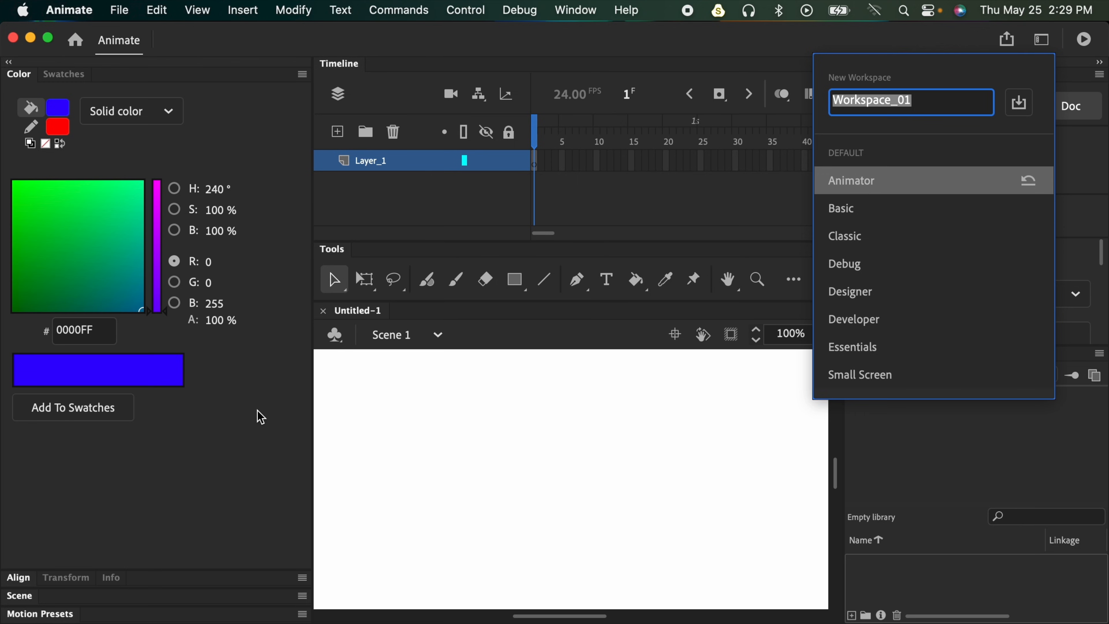
click(340, 381)
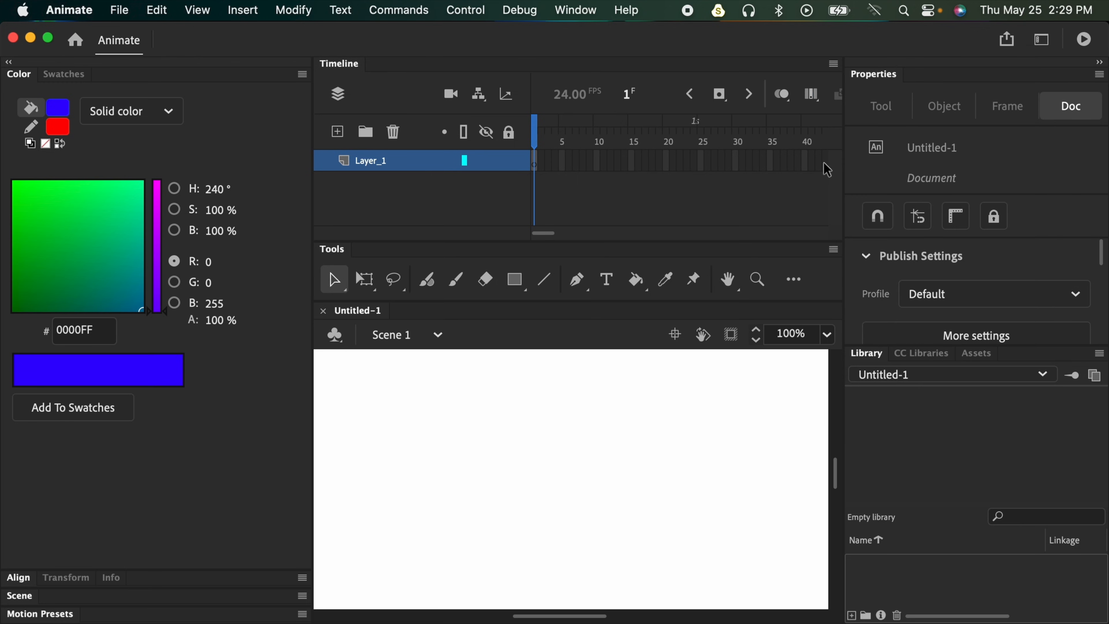
click(1042, 39)
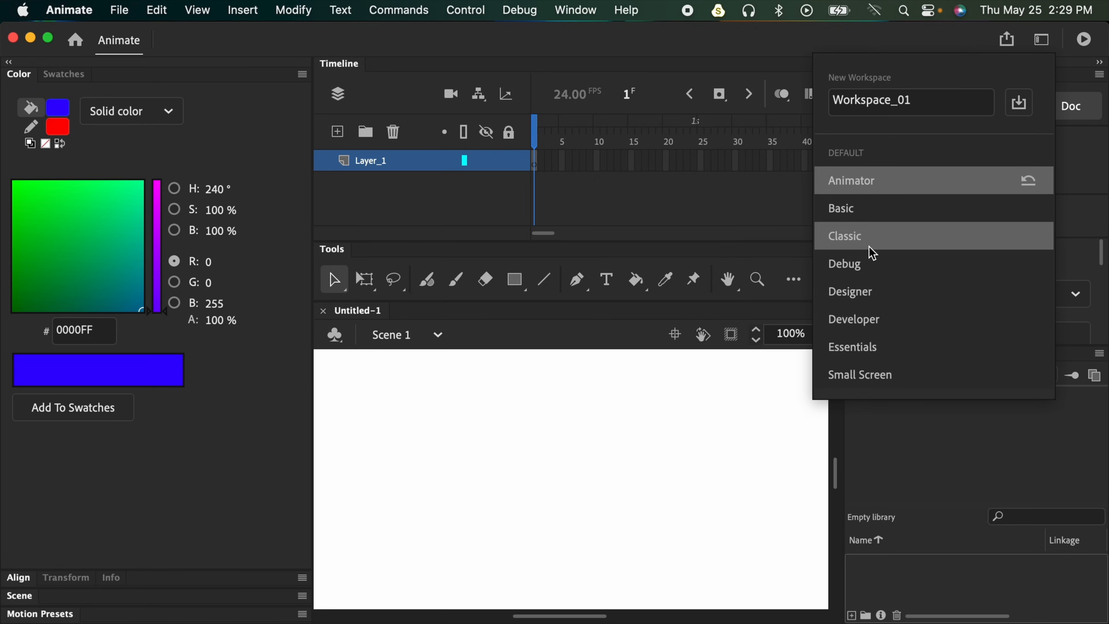
click(874, 264)
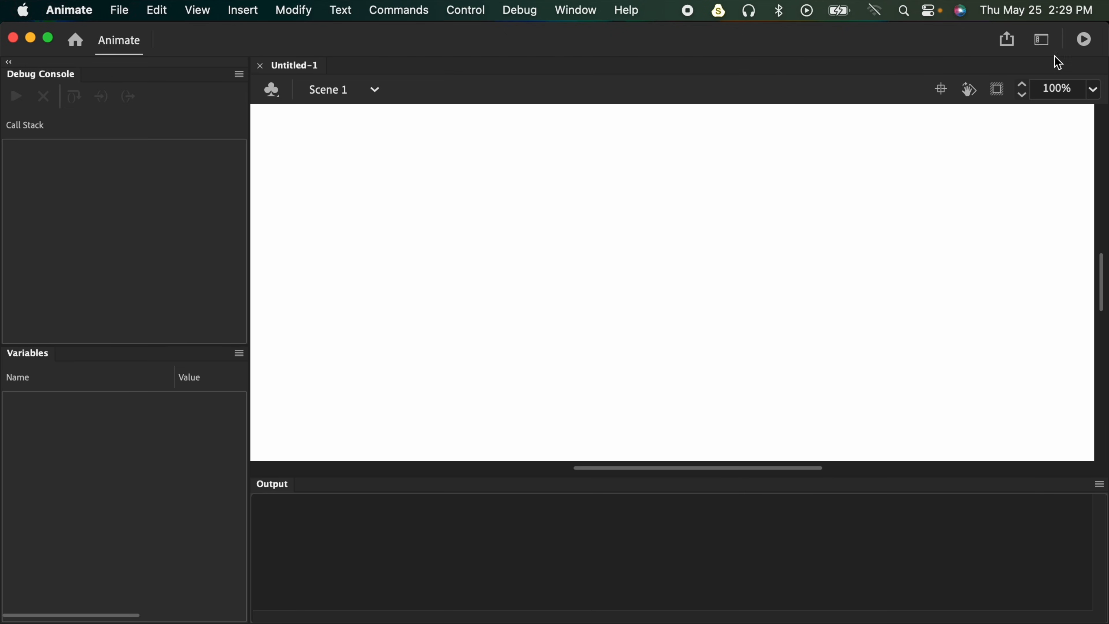
- Switch the workspace to the Essentials layout
click(1042, 39)
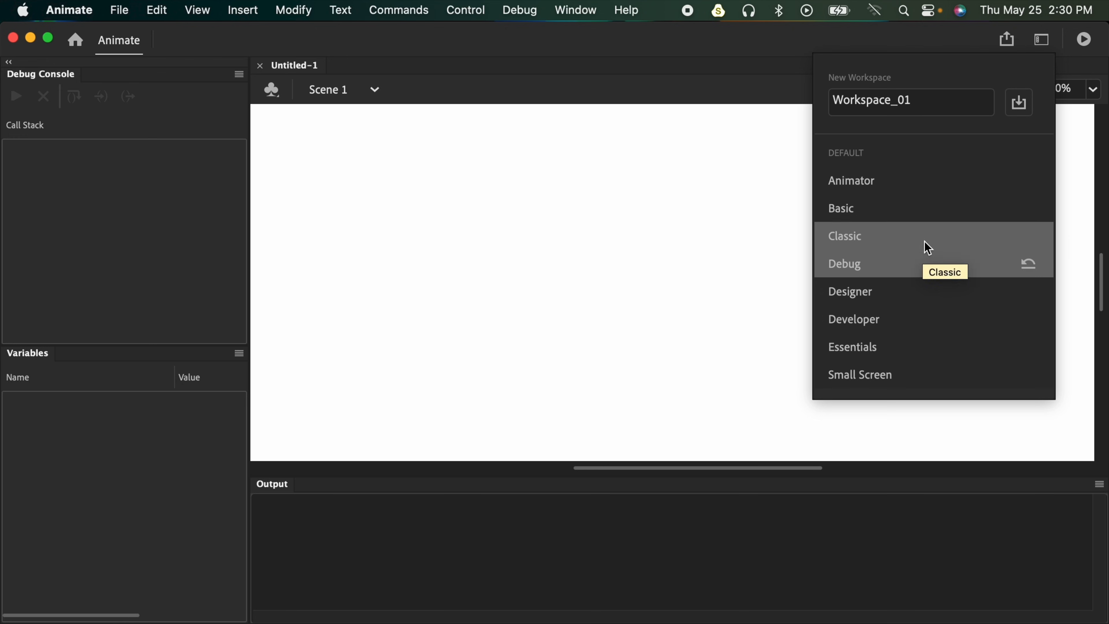
click(1041, 41)
click(1042, 41)
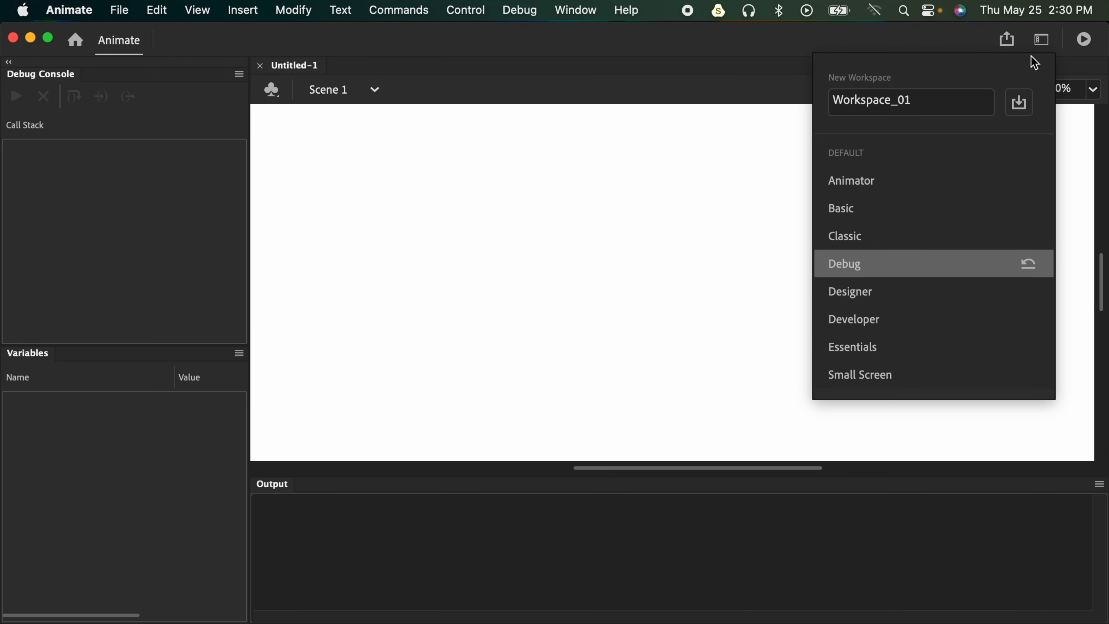
click(864, 355)
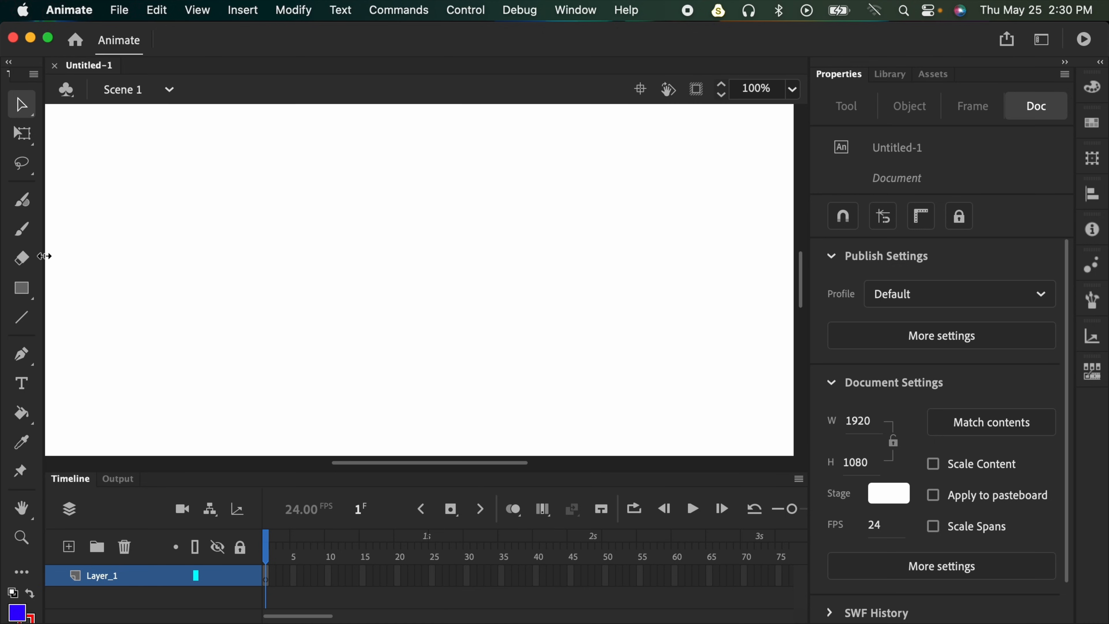
- Widen the Tools panel to two columns and activate the Classic Brush tool
drag(42, 256, 82, 258)
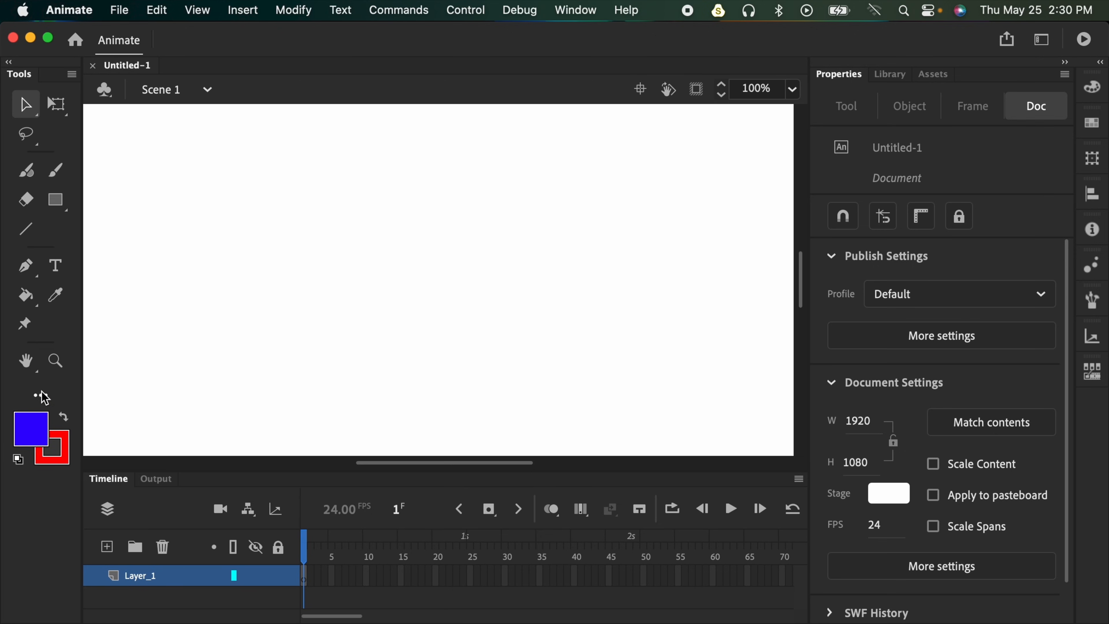
drag(87, 247, 81, 241)
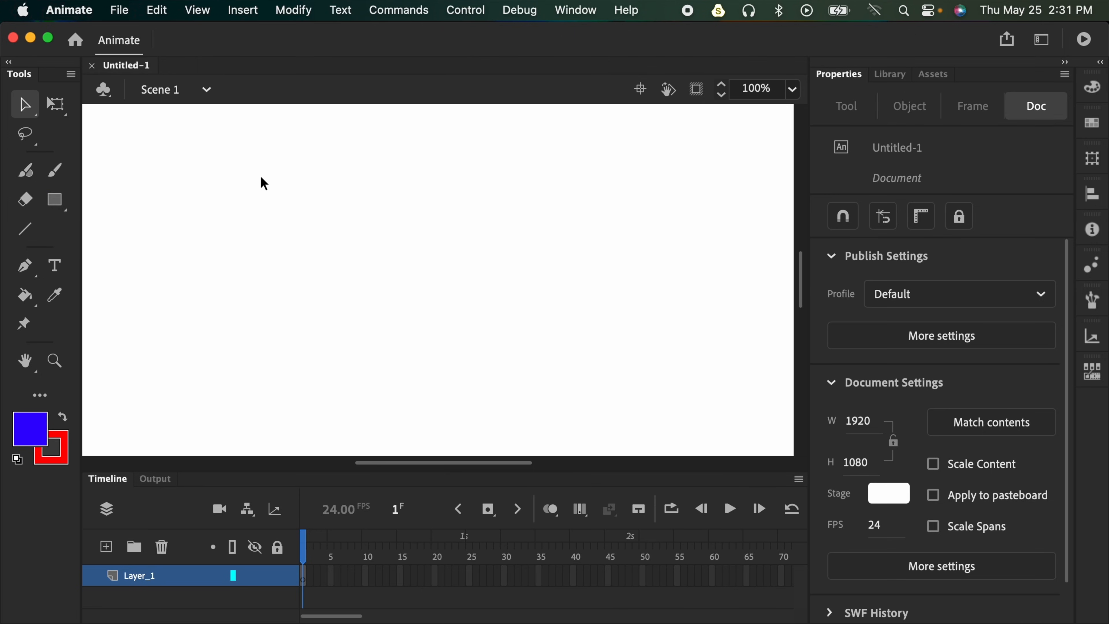
key(b)
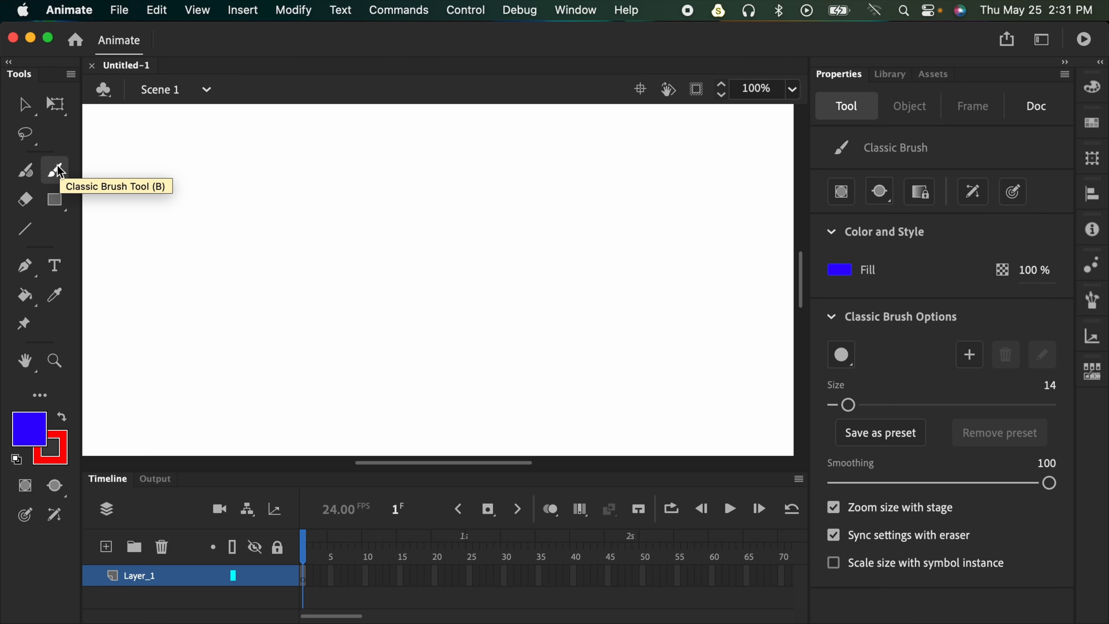
click(27, 202)
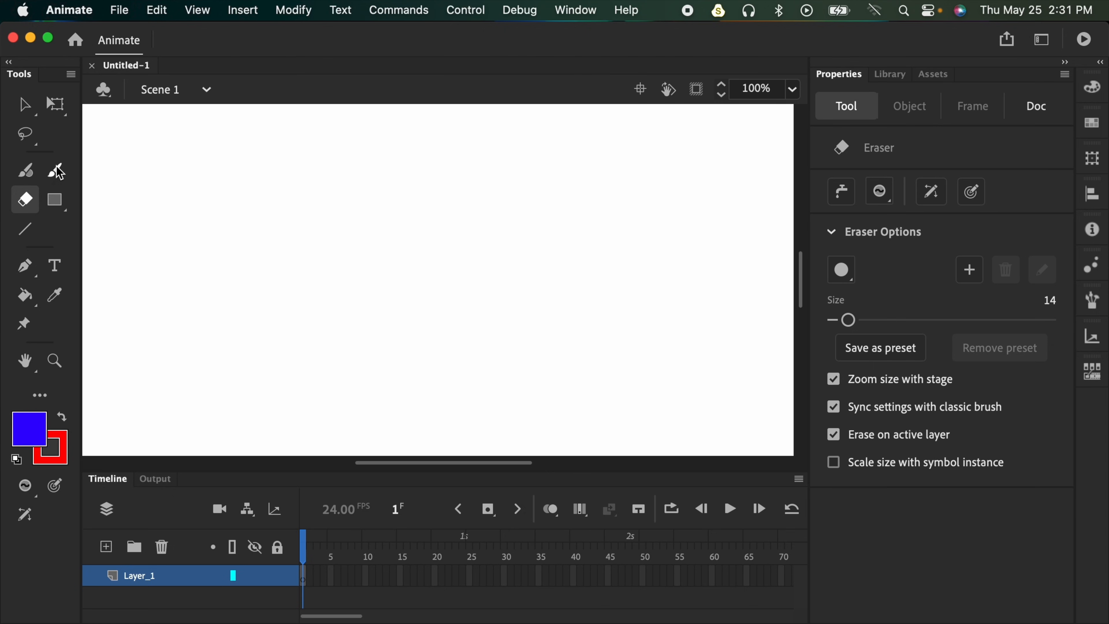
click(59, 171)
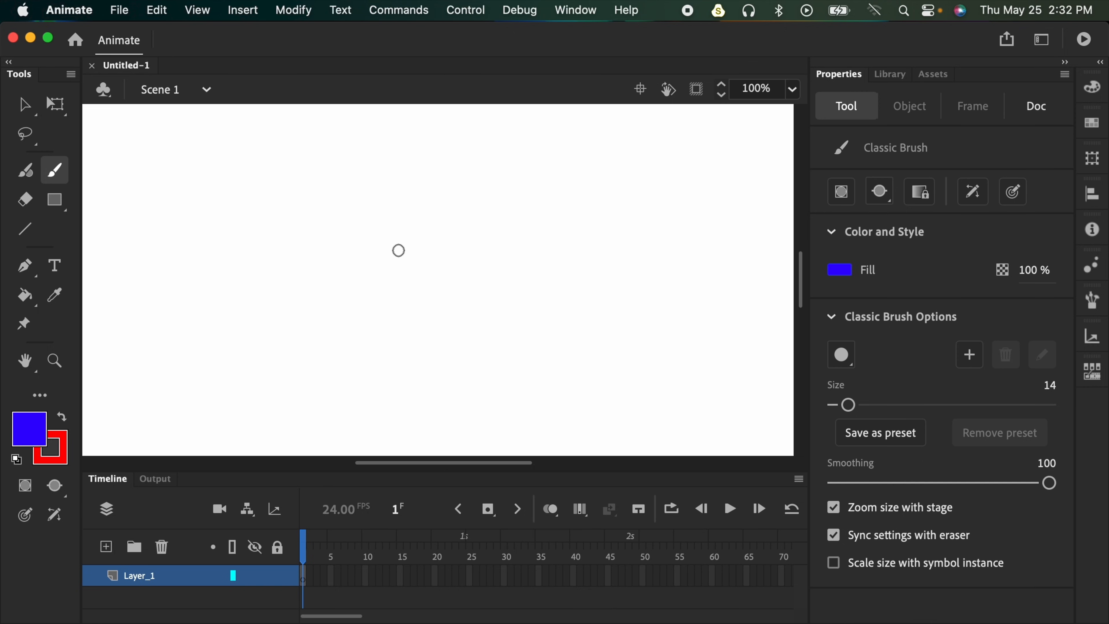
- Paint two test strokes on the stage with the size 14 Classic Brush and undo both
mouse_move(187, 333)
mouse_down()
mouse_move(194, 254)
mouse_move(218, 228)
mouse_up()
key(super+z)
mouse_move(199, 341)
mouse_down()
mouse_move(245, 253)
mouse_move(323, 365)
mouse_up()
key(super+z)
- Enlarge the Classic Brush to size 64, and bring it back down to 20
drag(849, 405, 902, 405)
click(1051, 386)
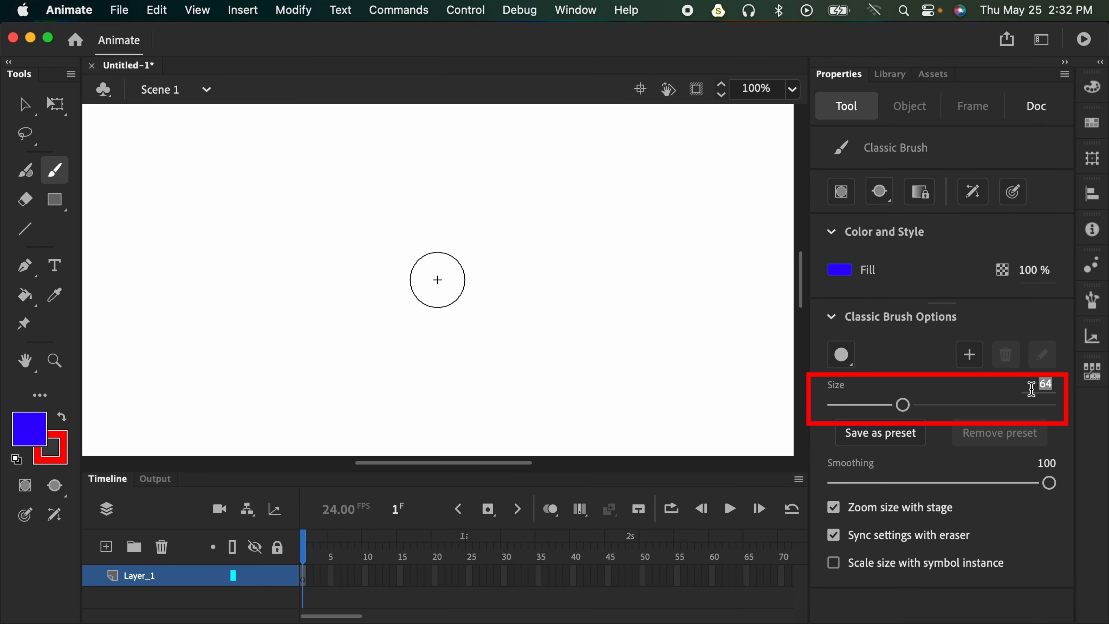
drag(903, 405, 855, 405)
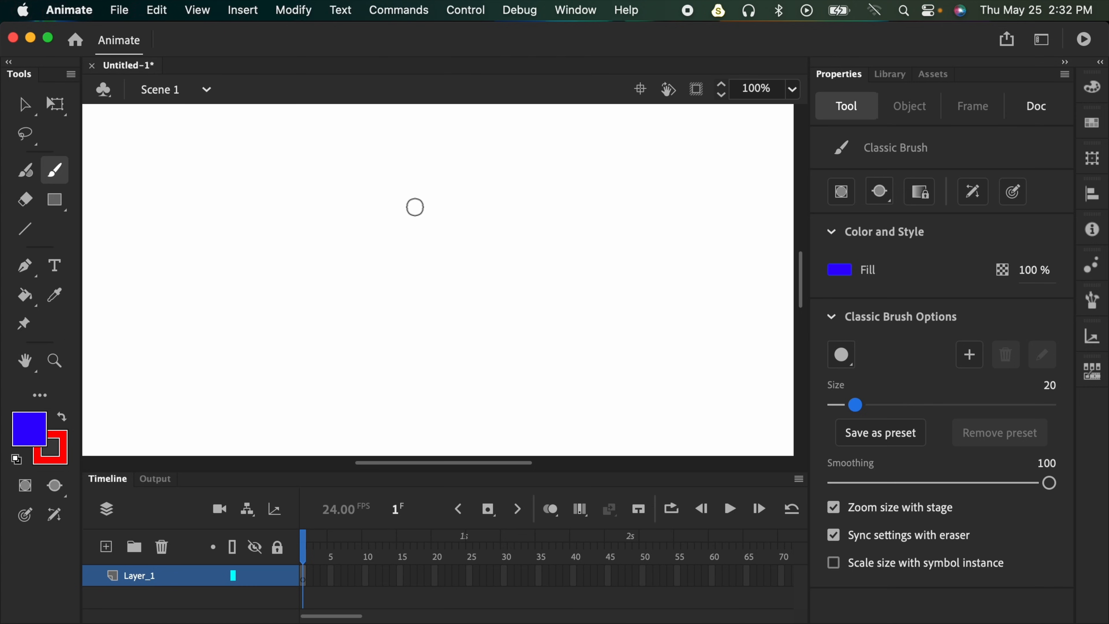
- Reduce the Classic Brush size stepwise to 4
key(bracketleft)
key(bracketleft)
key(bracketleft)
key(bracketleft)
key(bracketleft)
key(bracketleft)
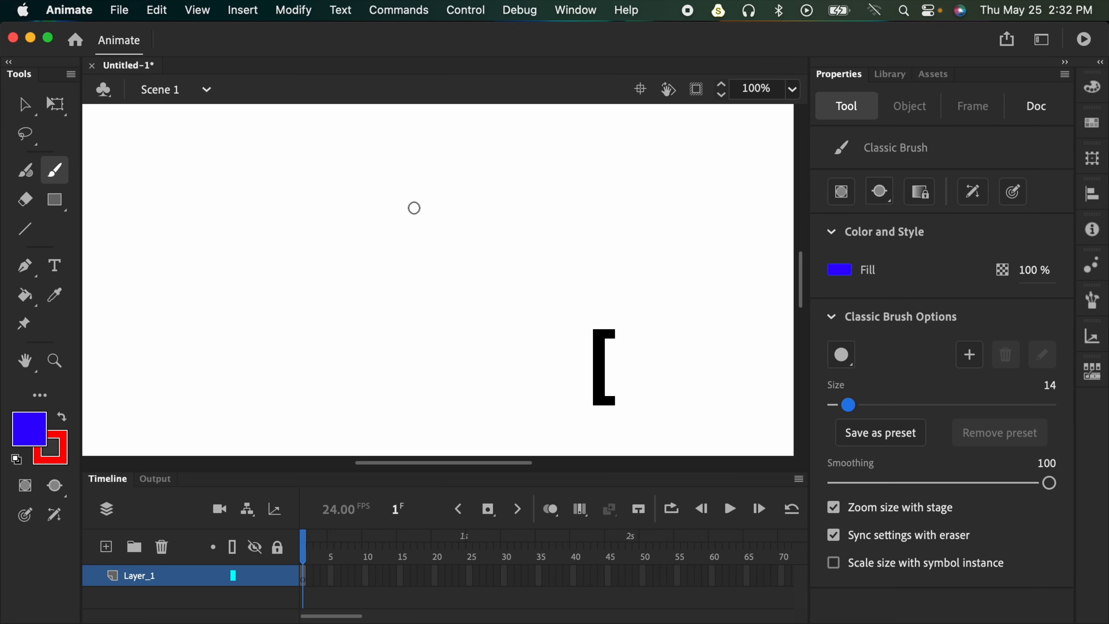
key(bracketleft)
key(bracketleft)
key(bracketleft)
key(bracketleft)
key(bracketleft)
key(bracketleft)
key(bracketleft)
key(bracketleft)
key(bracketleft)
key(bracketleft)
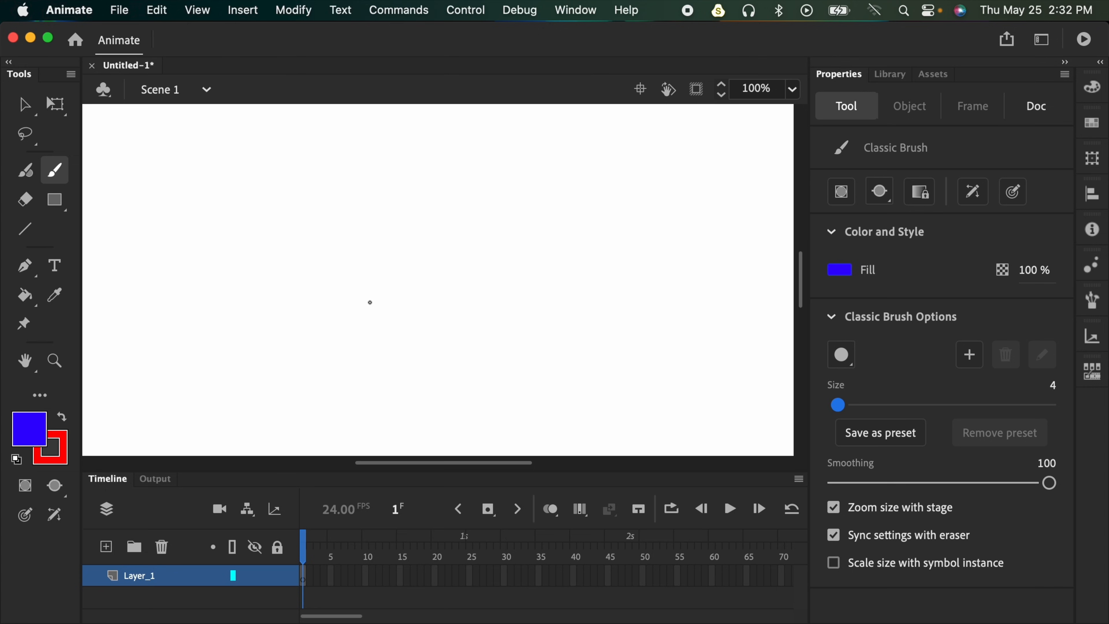
- Set the Classic Brush size to 8
key(bracketright)
key(bracketright)
key(bracketright)
key(bracketright)
key(bracketright)
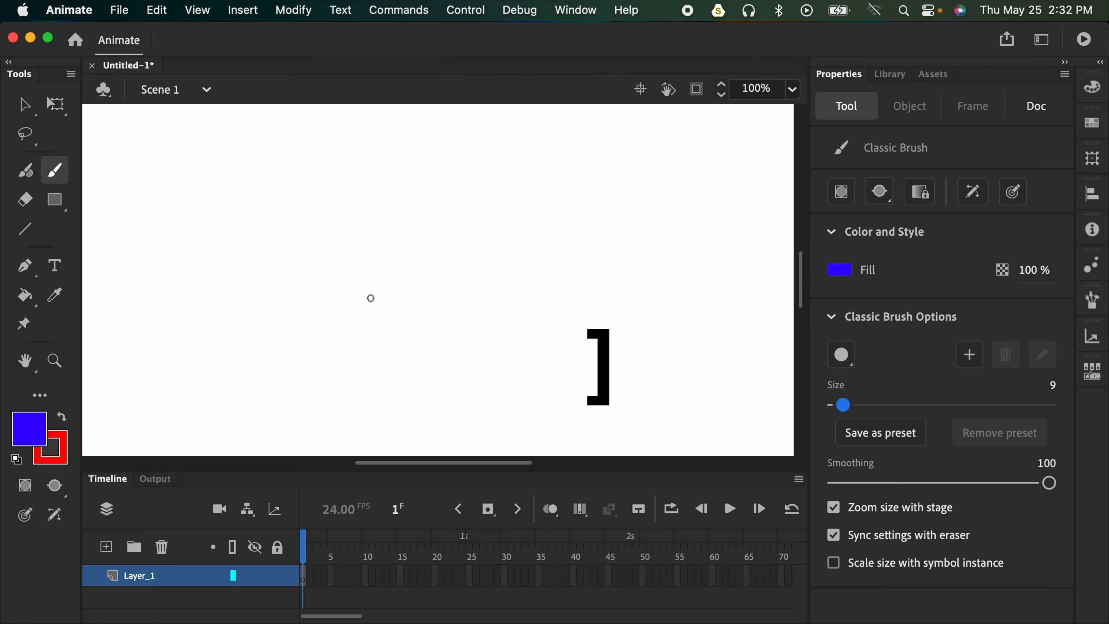
key(bracketleft)
key(bracketleft)
- Paint a closed blue circle outline about 119 px wide and 127 px high on the stage, undoing any stray strokes
mouse_move(275, 308)
mouse_down()
mouse_move(302, 255)
mouse_move(385, 302)
mouse_up()
key(super+z)
mouse_move(307, 223)
mouse_down()
mouse_move(265, 272)
mouse_move(296, 325)
mouse_move(348, 307)
mouse_move(360, 266)
mouse_move(335, 224)
mouse_move(306, 226)
mouse_up()
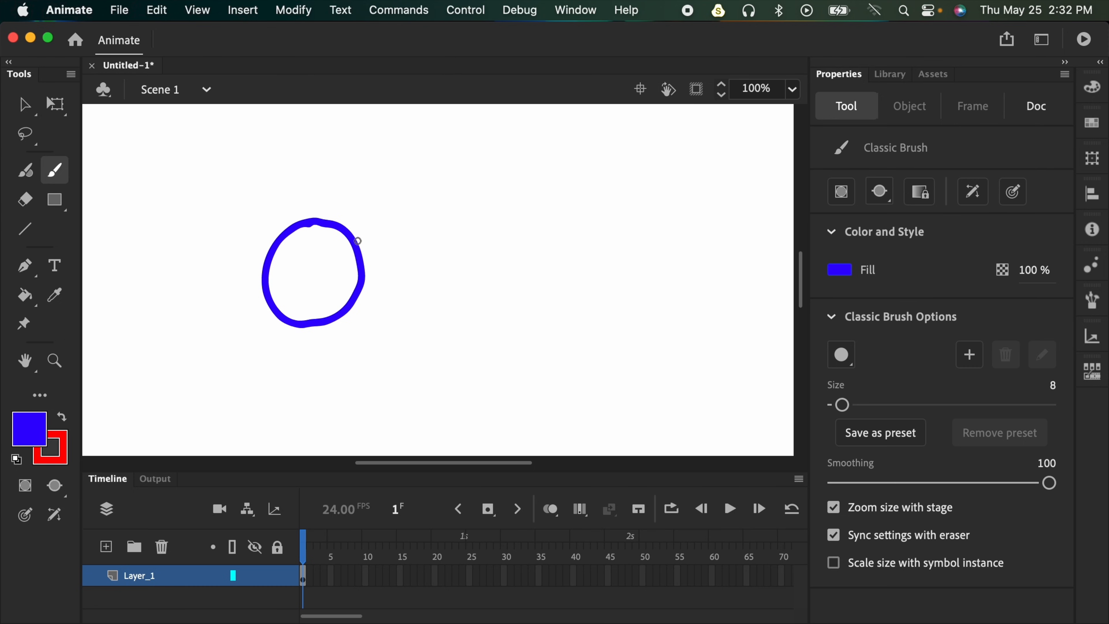
click(350, 208)
key(super+z)
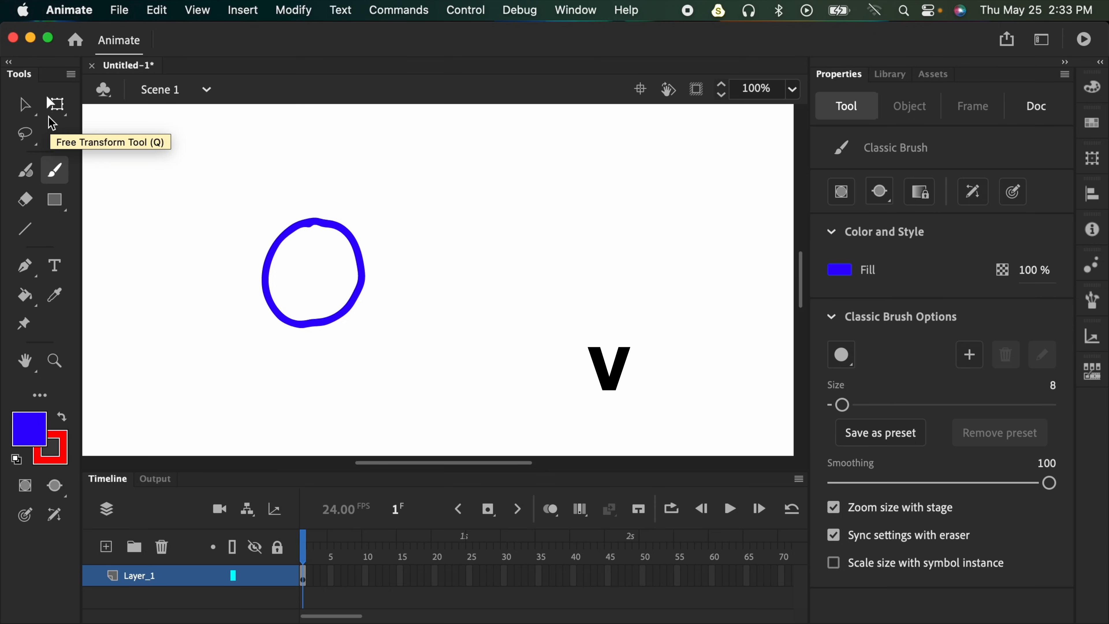
- Select the painted circle and move it slightly to about X 752, Y 464
click(25, 103)
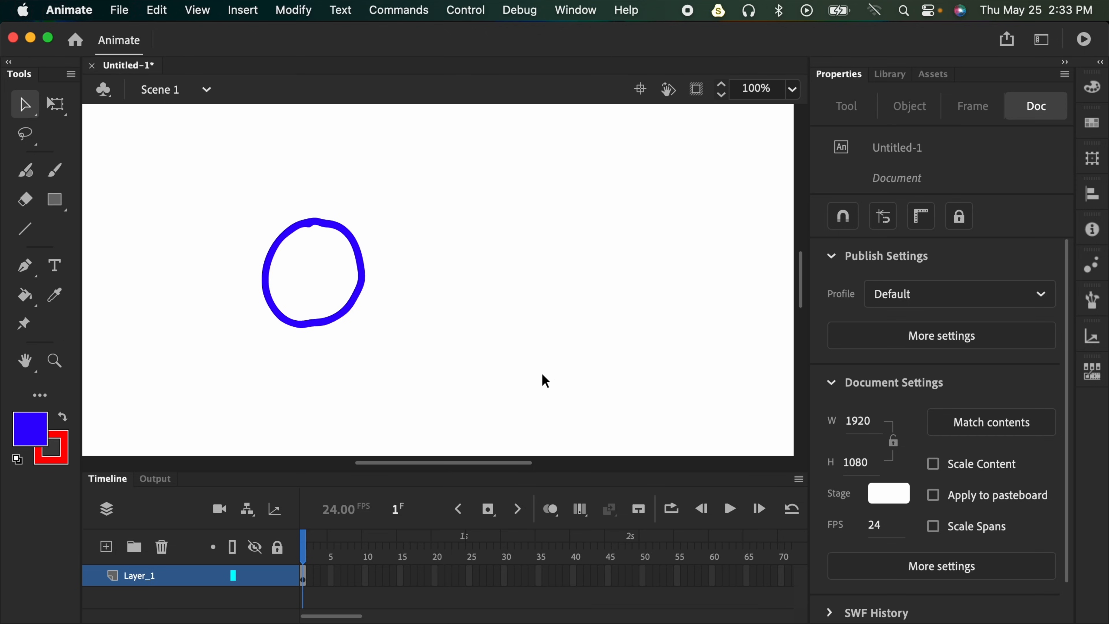
click(360, 261)
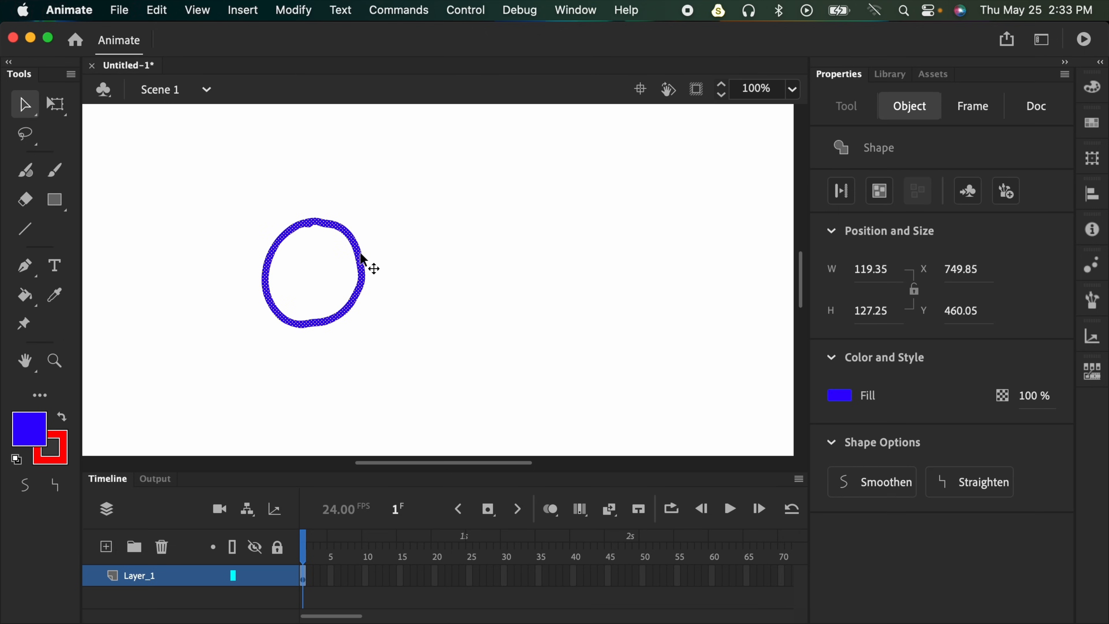
mouse_move(364, 267)
mouse_down()
mouse_move(558, 310)
mouse_move(468, 173)
mouse_move(531, 314)
mouse_move(311, 278)
mouse_move(417, 241)
mouse_move(336, 273)
mouse_move(361, 257)
mouse_up()
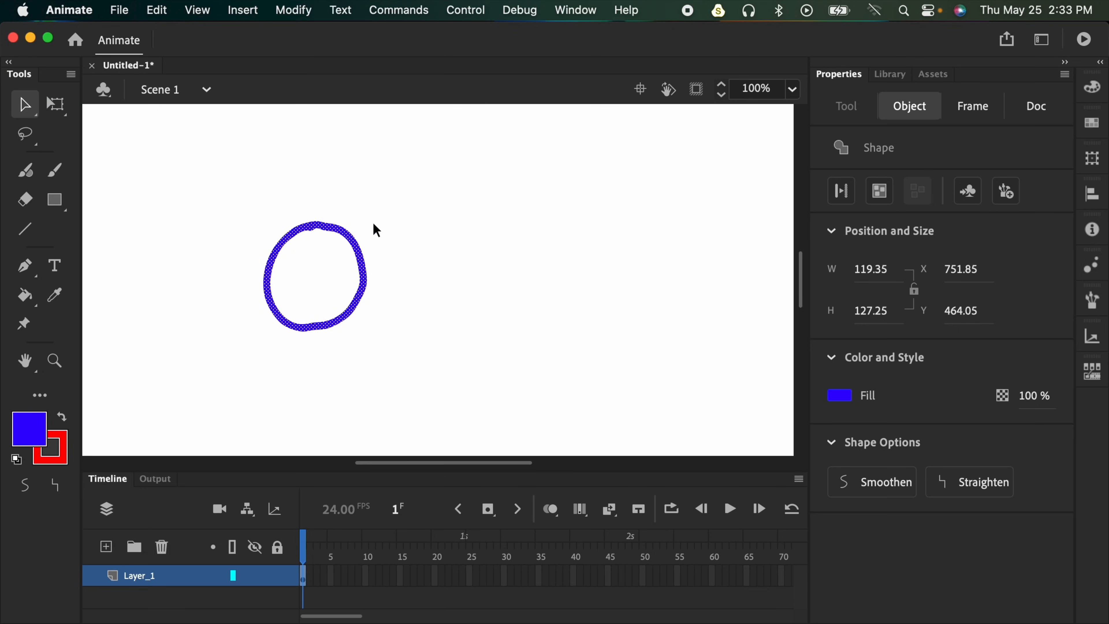
- Scale the circle proportionally about its centre to about 139 by 149 px with Free Transform
key(q)
key(q)
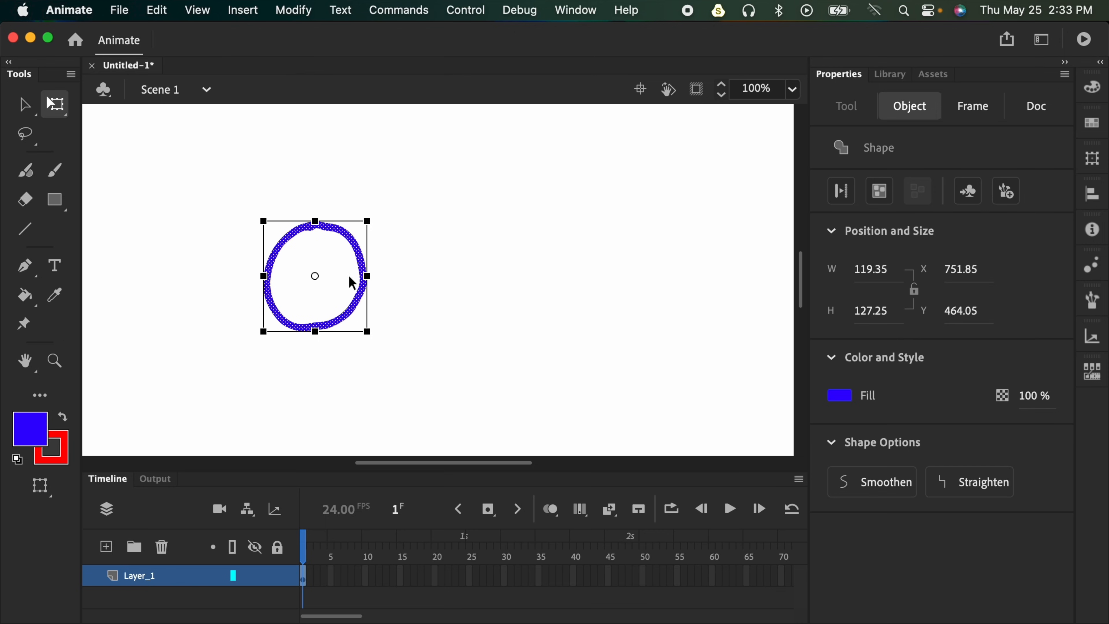
drag(369, 220, 405, 180)
key(super+z)
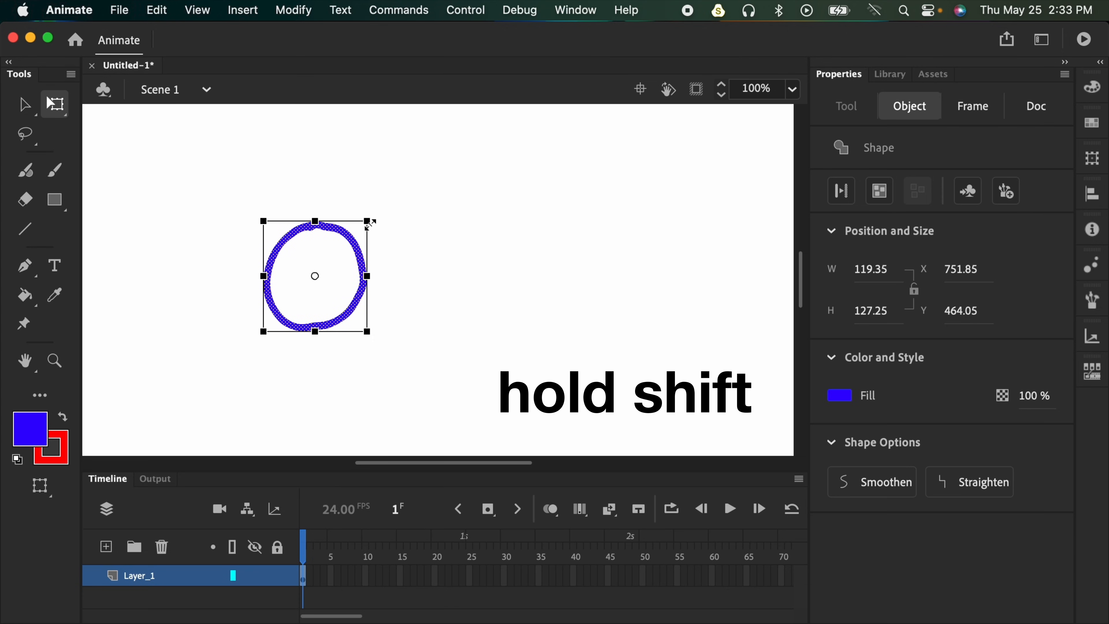
mouse_move(370, 218)
mouse_down()
mouse_move(426, 164)
mouse_move(367, 219)
mouse_move(380, 201)
mouse_up()
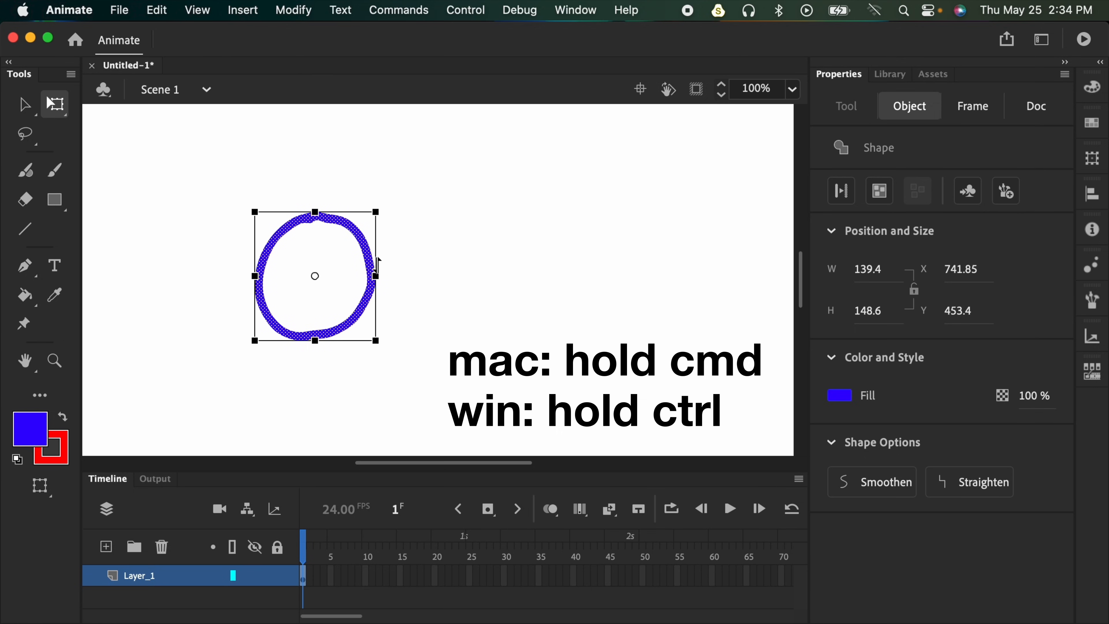
- Distort the circle by pulling its upper-right corner outward, and skew its right side downward to about 153 by 176 px overall
drag(376, 212, 404, 151)
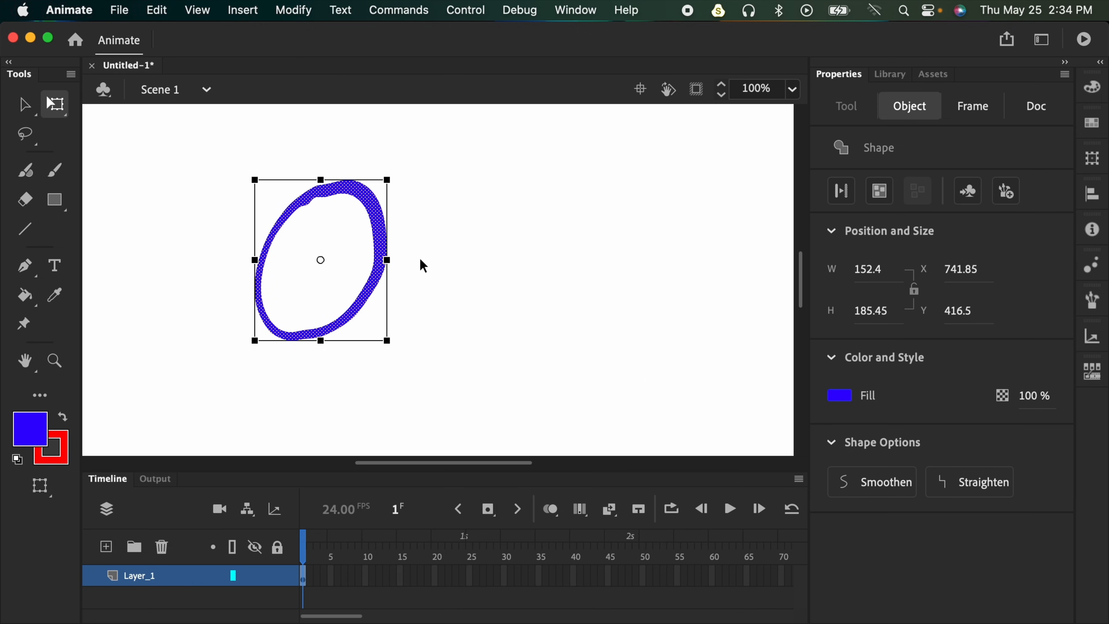
click(387, 180)
drag(387, 180, 425, 145)
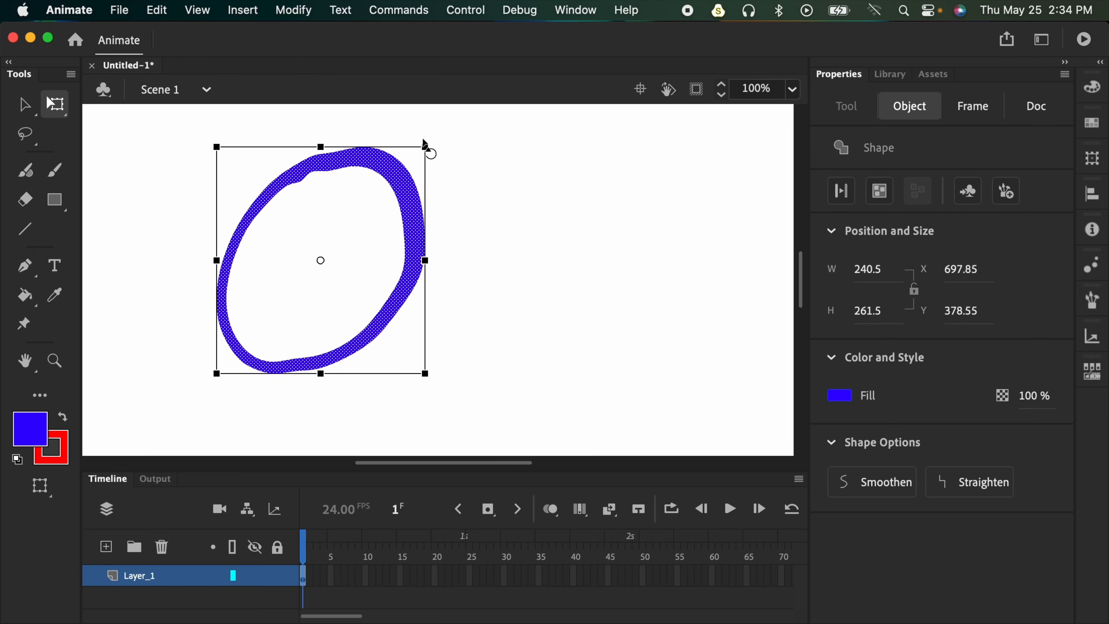
key(super+z)
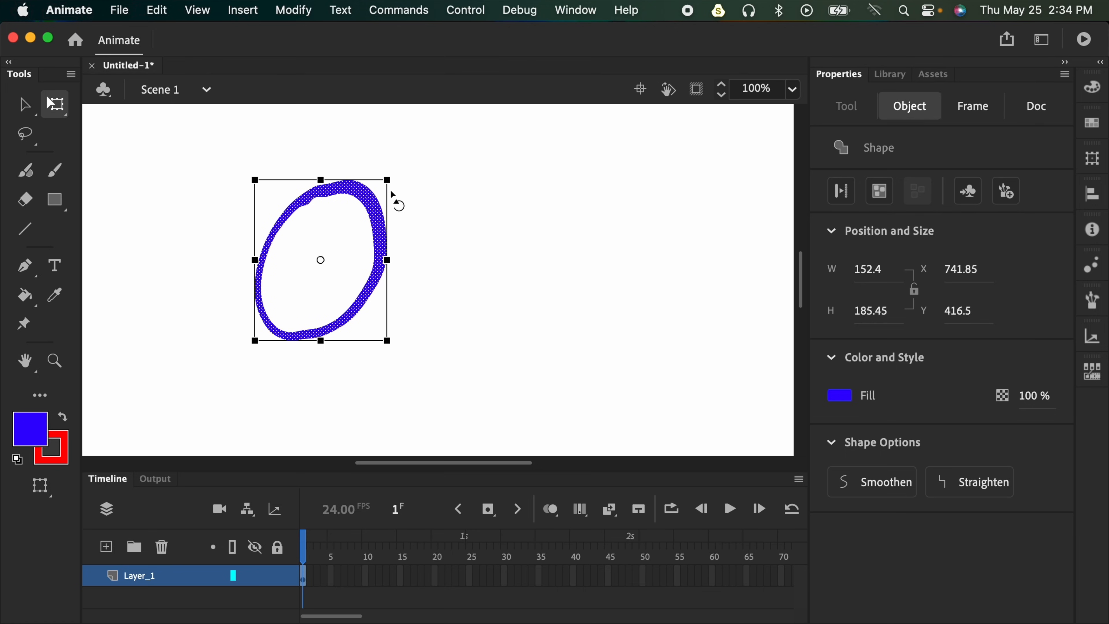
drag(386, 260, 385, 311)
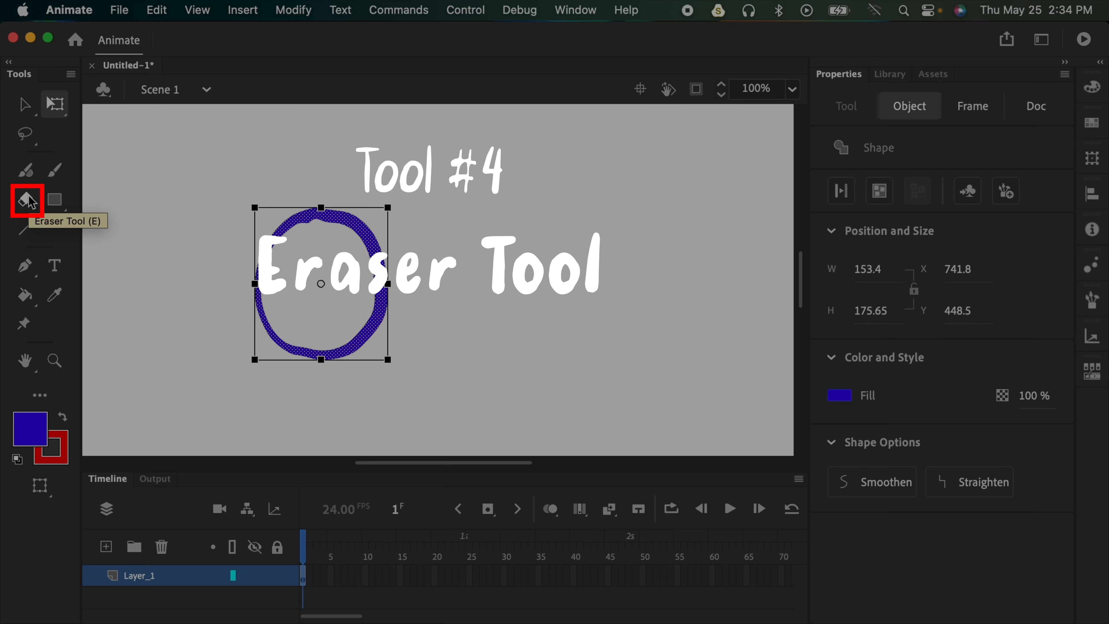
- Erase the right side of the blue circle outline with the Eraser at size 14, leaving a C shape
click(29, 203)
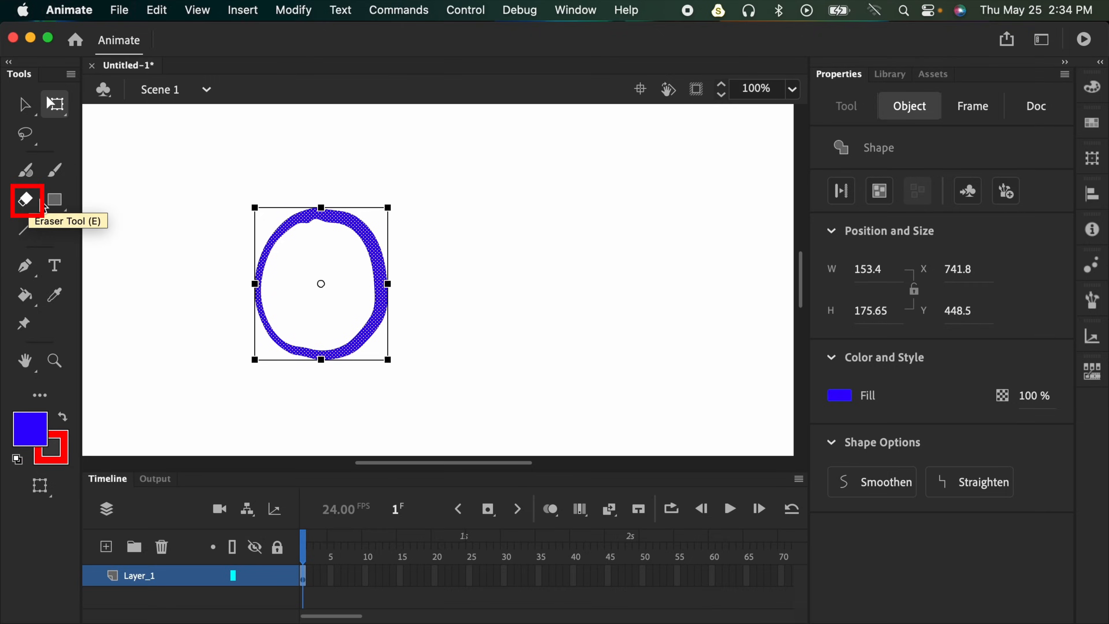
key(e)
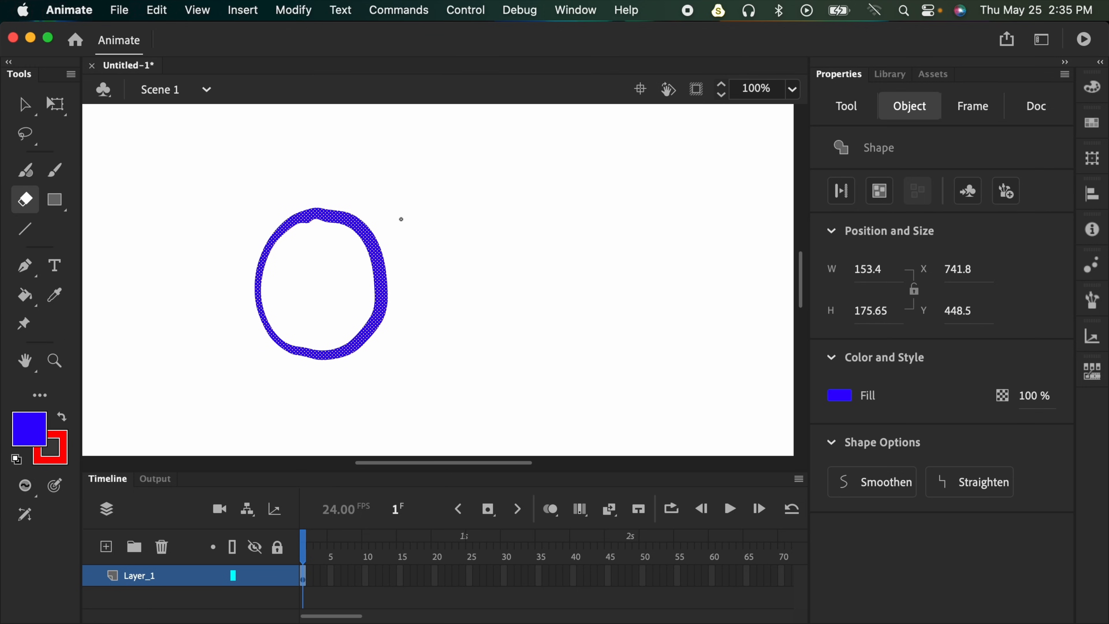
key(bracketleft)
key(bracketright)
click(371, 216)
mouse_move(371, 216)
mouse_down()
mouse_move(370, 301)
mouse_move(386, 329)
mouse_move(371, 311)
mouse_up()
mouse_move(847, 320)
mouse_down()
mouse_move(879, 321)
mouse_move(848, 320)
mouse_up()
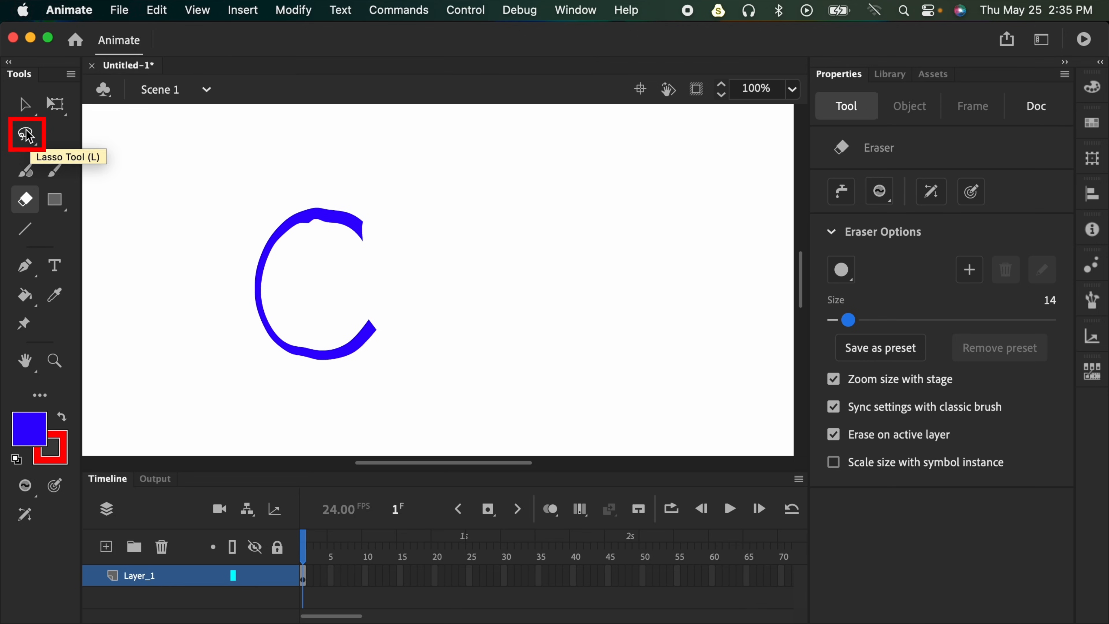
- Select the upper arc of the open circle with the Lasso, an area about 117 px wide and 61 px high
key(l)
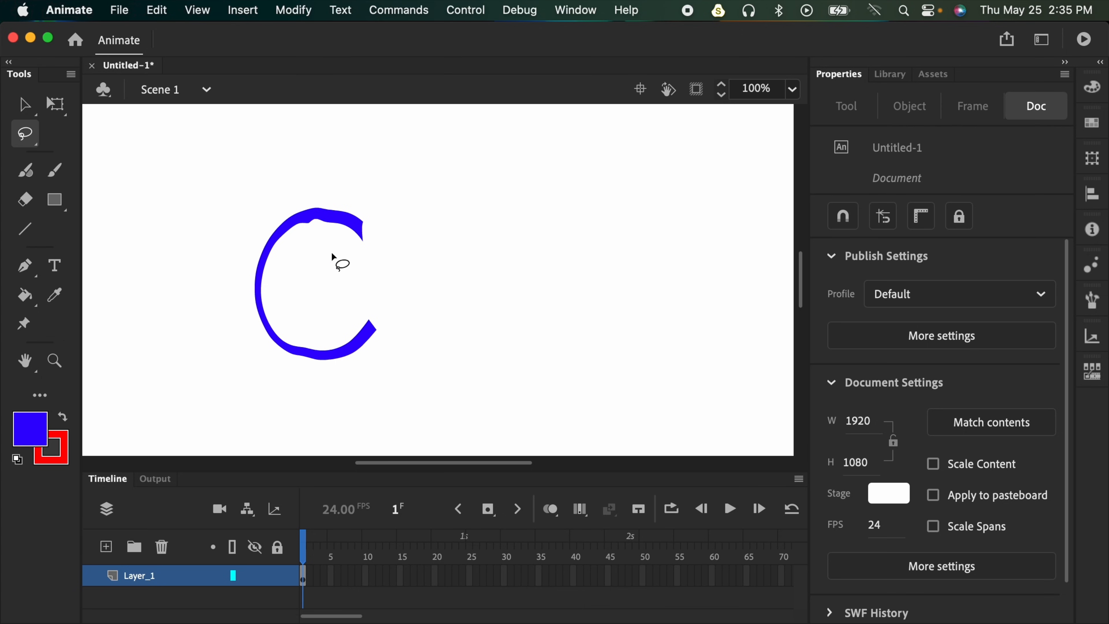
mouse_move(390, 205)
mouse_down()
mouse_move(334, 162)
mouse_move(301, 162)
mouse_move(267, 178)
mouse_move(259, 246)
mouse_move(309, 283)
mouse_move(355, 288)
mouse_move(398, 272)
mouse_move(405, 219)
mouse_up()
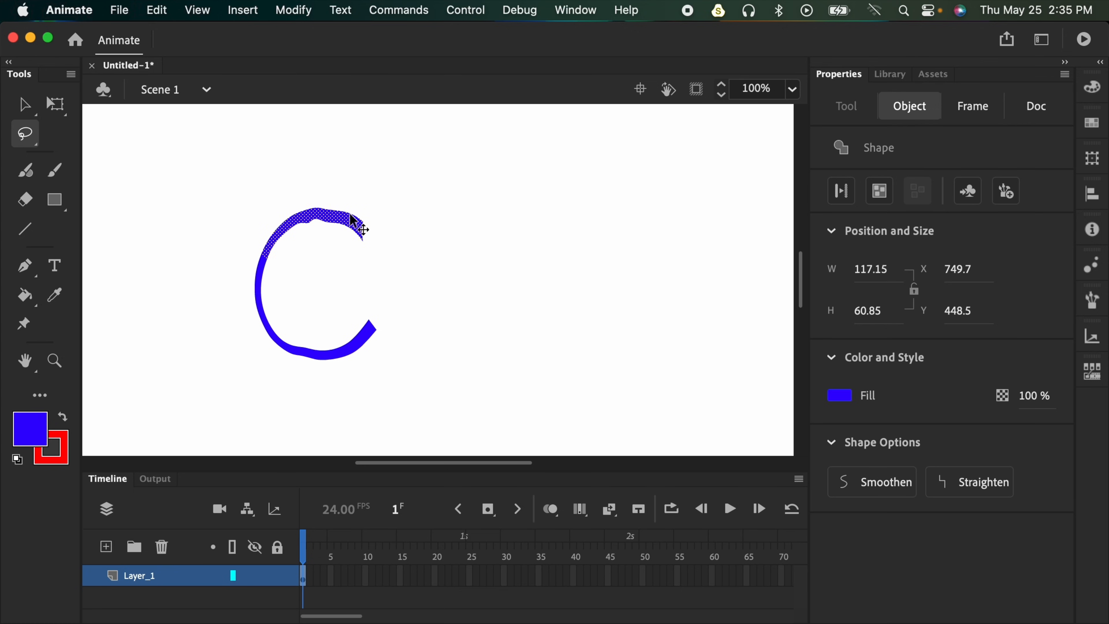
- Try moving and deleting the lassoed upper arc, undoing each change
mouse_move(356, 226)
mouse_down()
mouse_move(367, 193)
mouse_move(439, 258)
mouse_move(425, 227)
mouse_up()
key(super+z)
key(super+z)
key(BackSpace)
key(super+z)
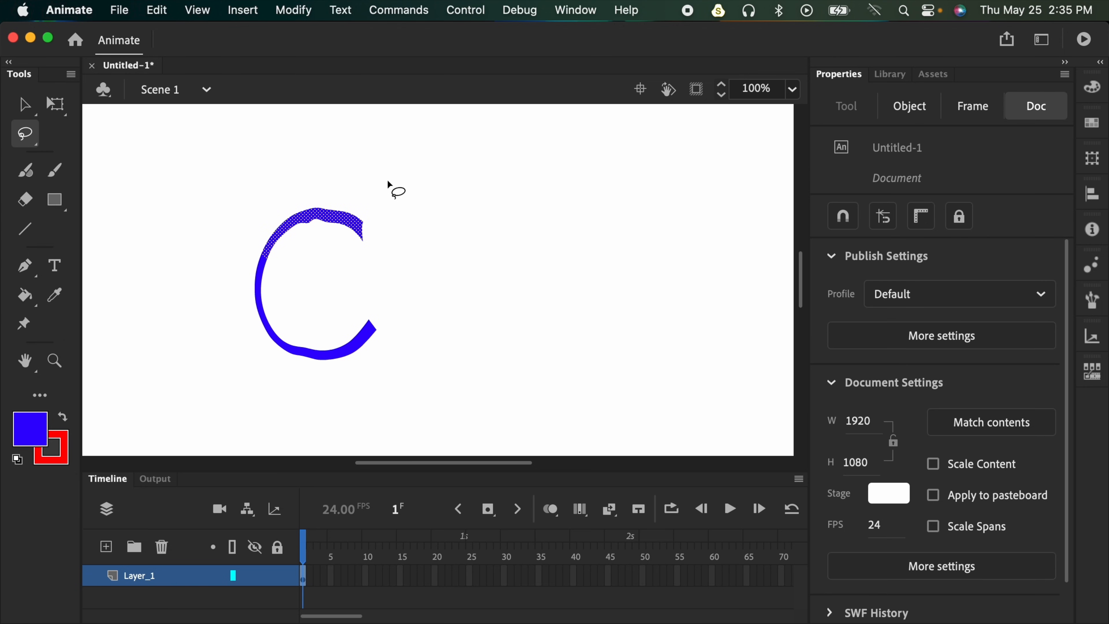
key(BackSpace)
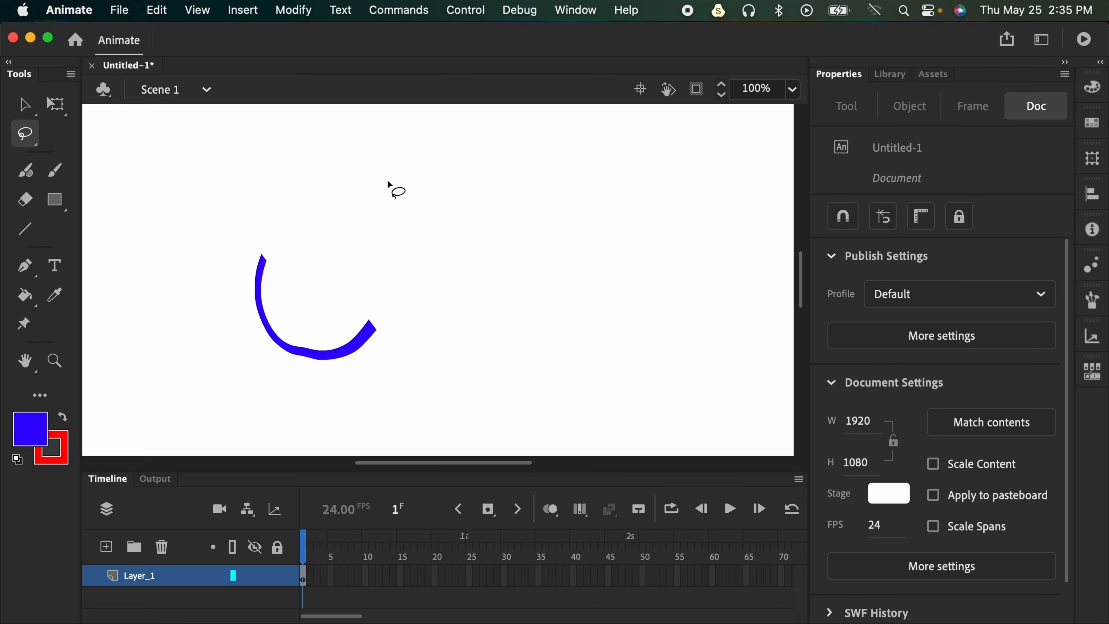
key(super+z)
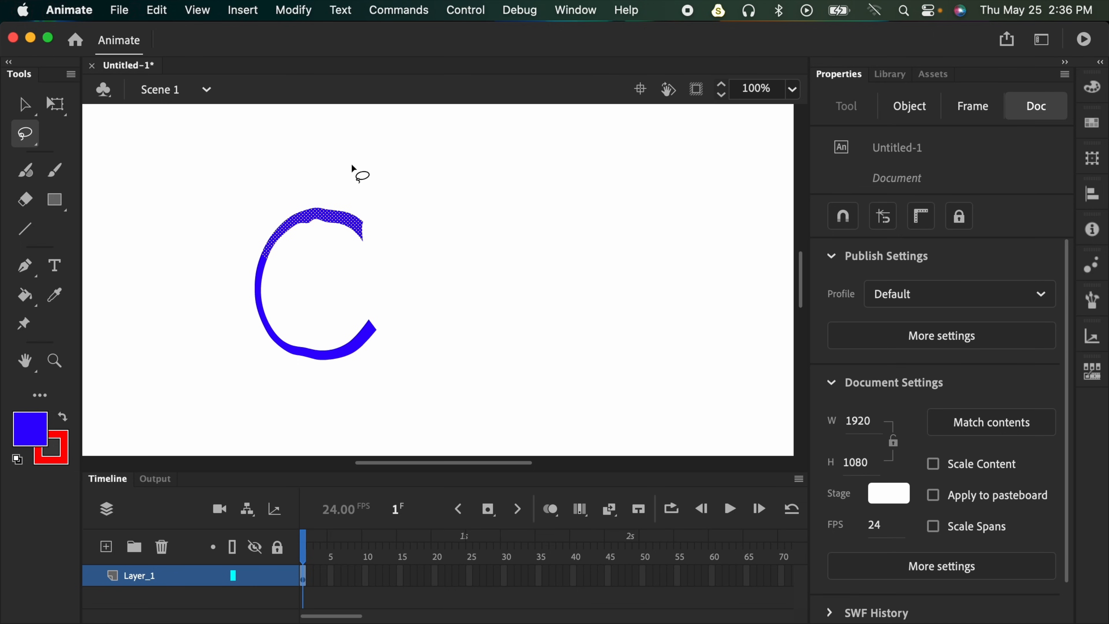
- Distort the selected upper arc with Free Transform by pulling its upper-right corner outward and its right end downward, and deselect it
click(56, 104)
mouse_move(366, 204)
mouse_down()
mouse_move(430, 137)
mouse_move(372, 182)
mouse_move(422, 214)
mouse_move(430, 163)
mouse_move(363, 207)
mouse_up()
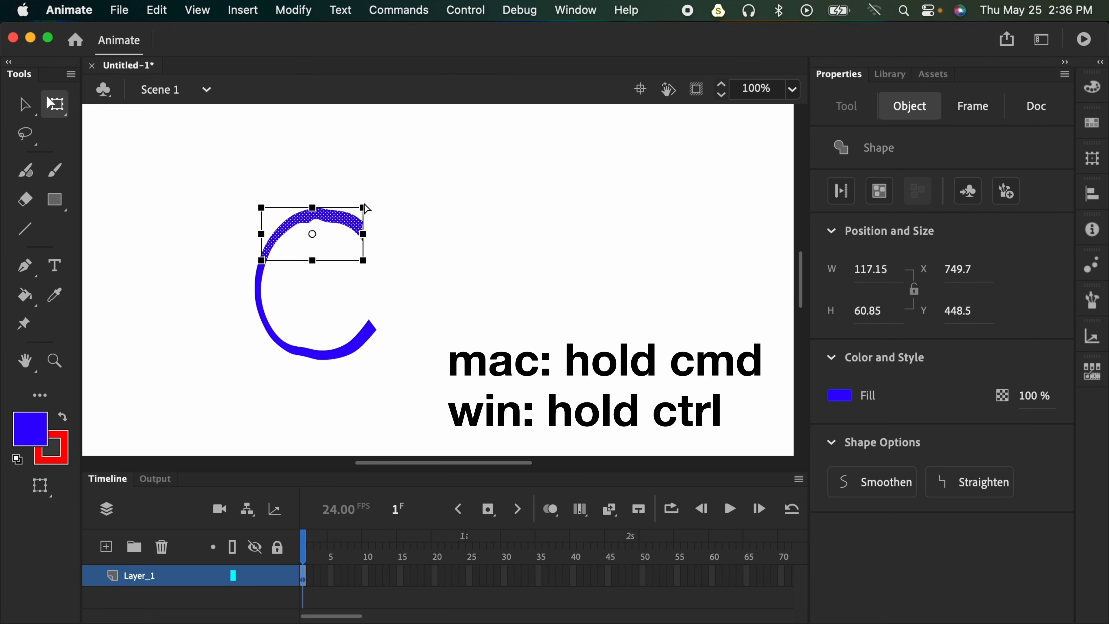
mouse_move(363, 208)
mouse_down()
mouse_move(398, 151)
mouse_move(386, 176)
mouse_up()
drag(390, 224, 394, 260)
click(415, 284)
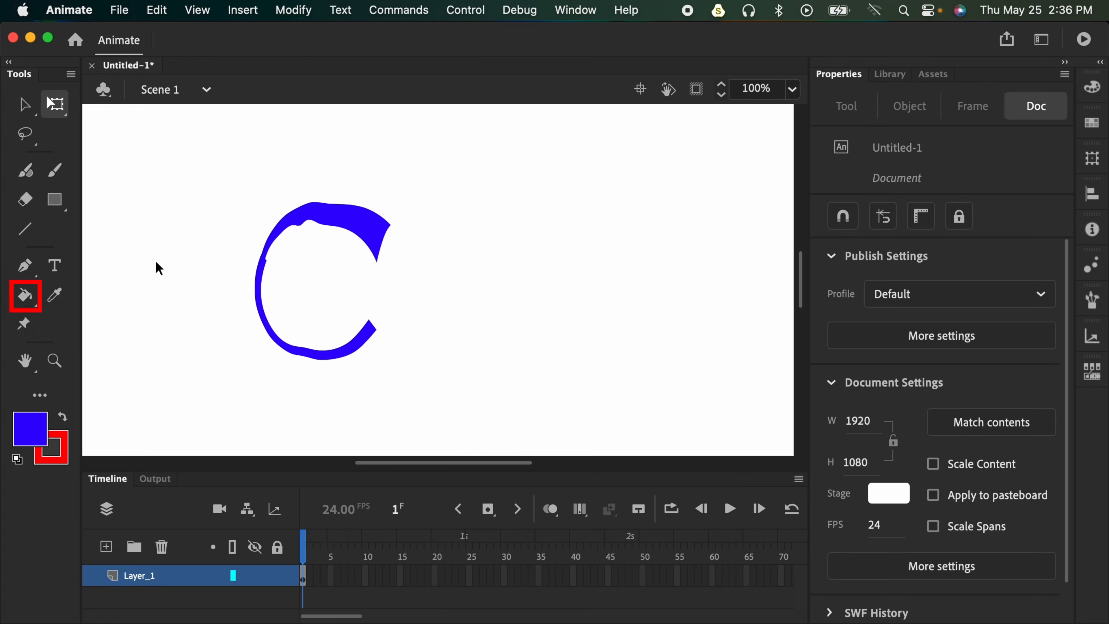
- Try filling the open circle with the Paint Bucket, and close its right-hand gap with a blue size 14 Classic Brush stroke
key(k)
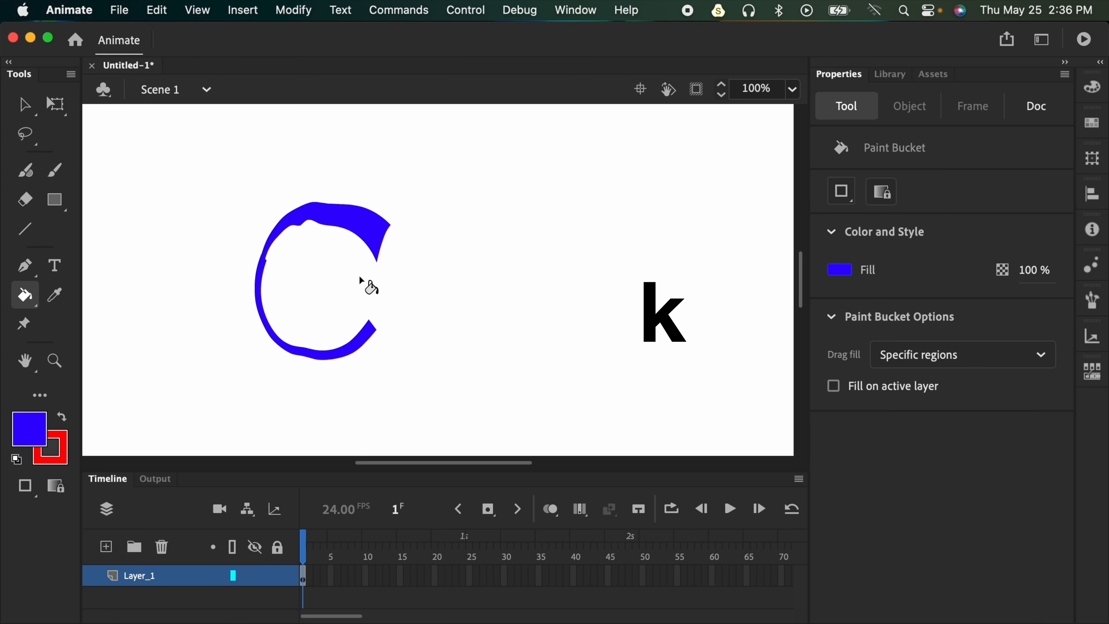
click(302, 283)
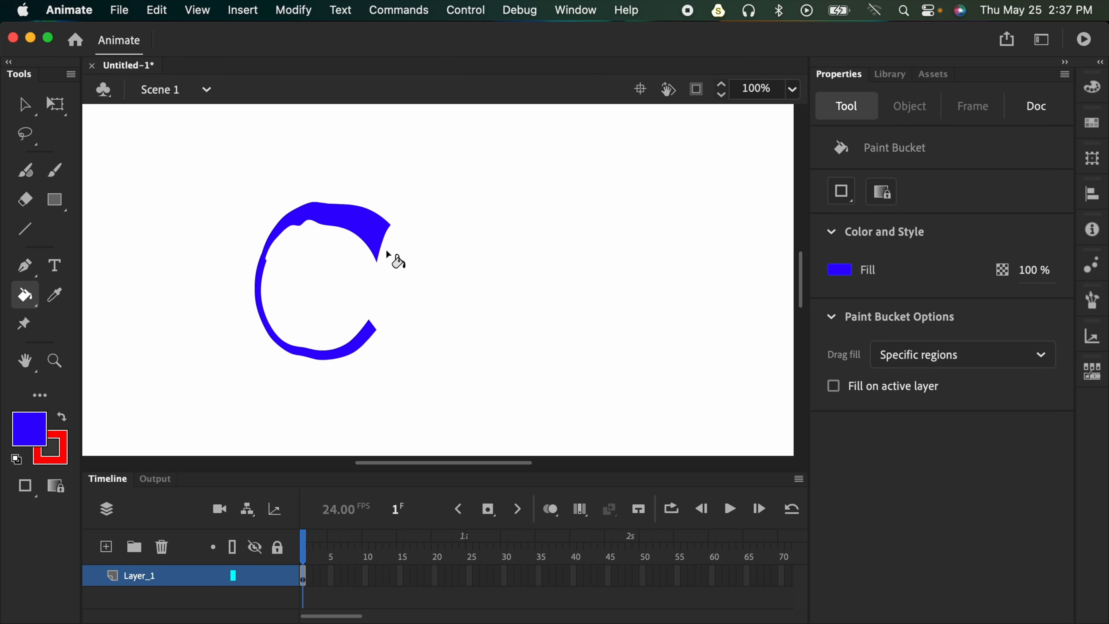
key(b)
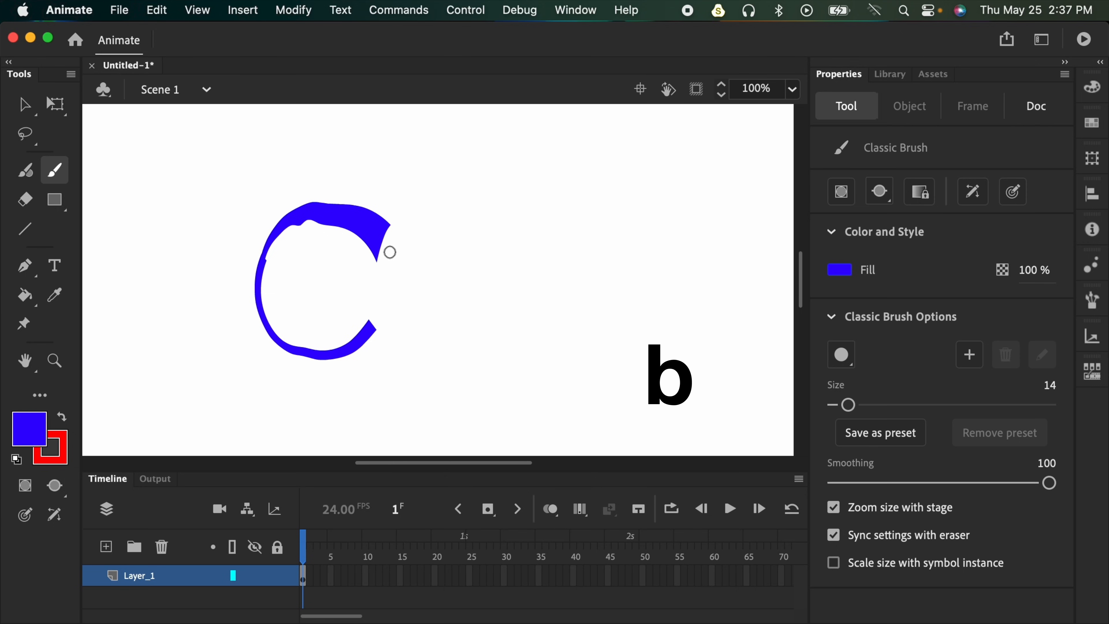
mouse_move(374, 242)
mouse_down()
mouse_move(384, 292)
mouse_move(367, 330)
mouse_up()
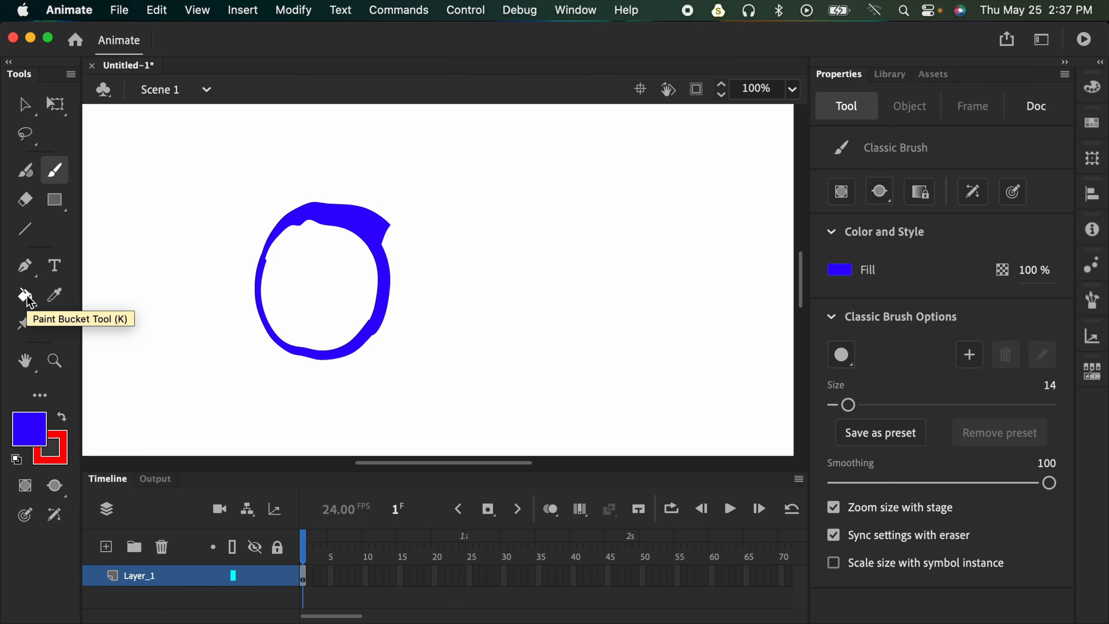
- Try filling the closed circle's interior with the current blue using the Paint Bucket, and undo the fill
key(k)
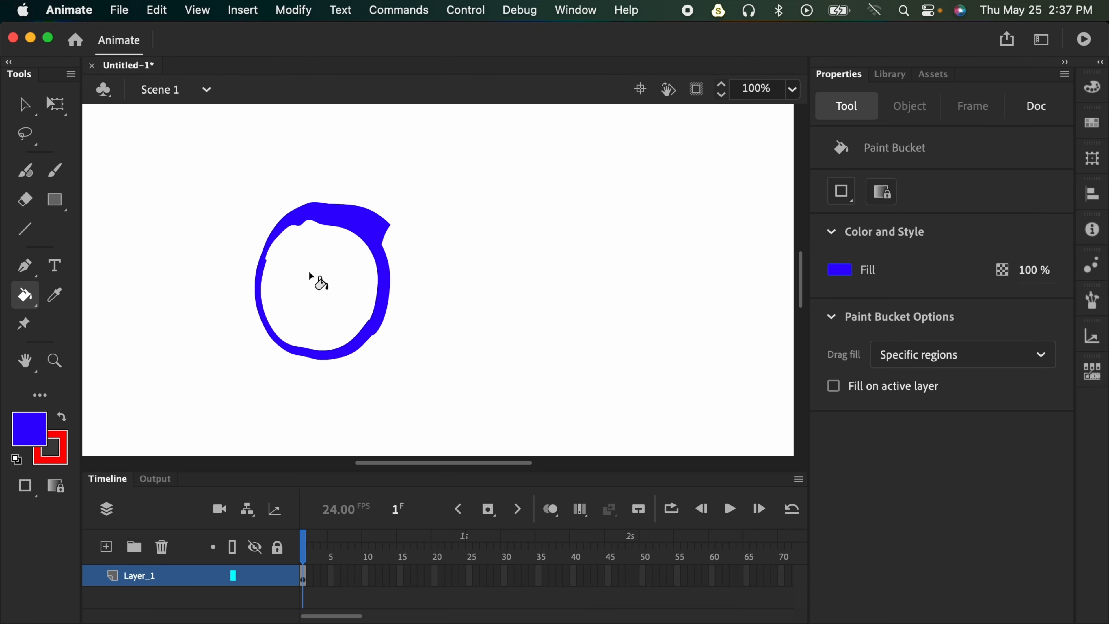
click(313, 284)
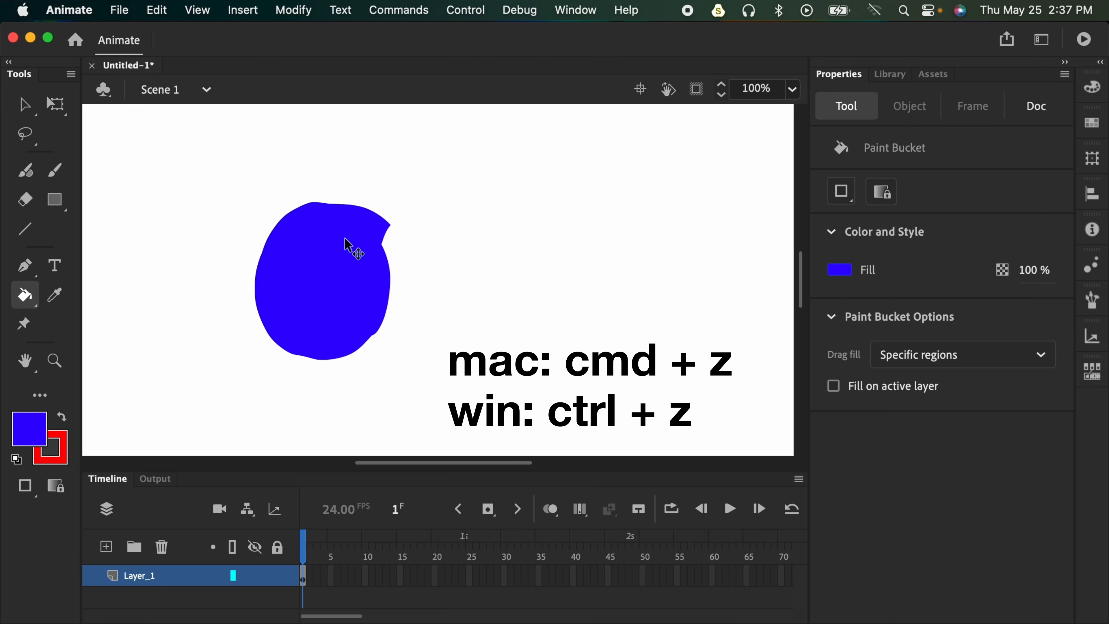
key(super+z)
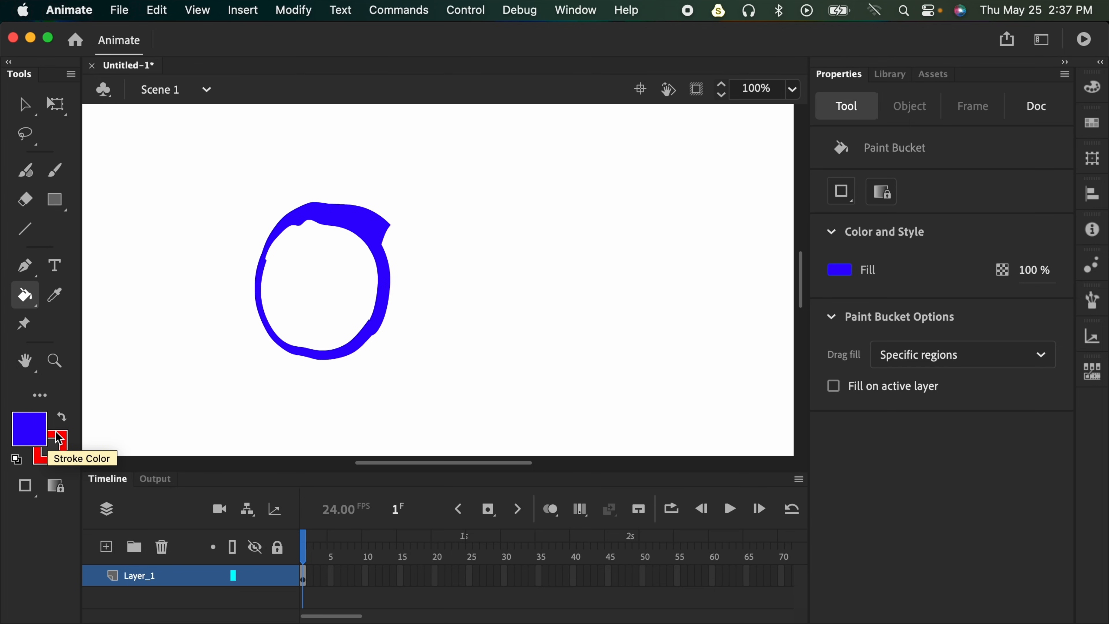
- Set the fill color to the custom light blue #528FCD, try it inside the circle with the Paint Bucket, and undo the fill
click(32, 429)
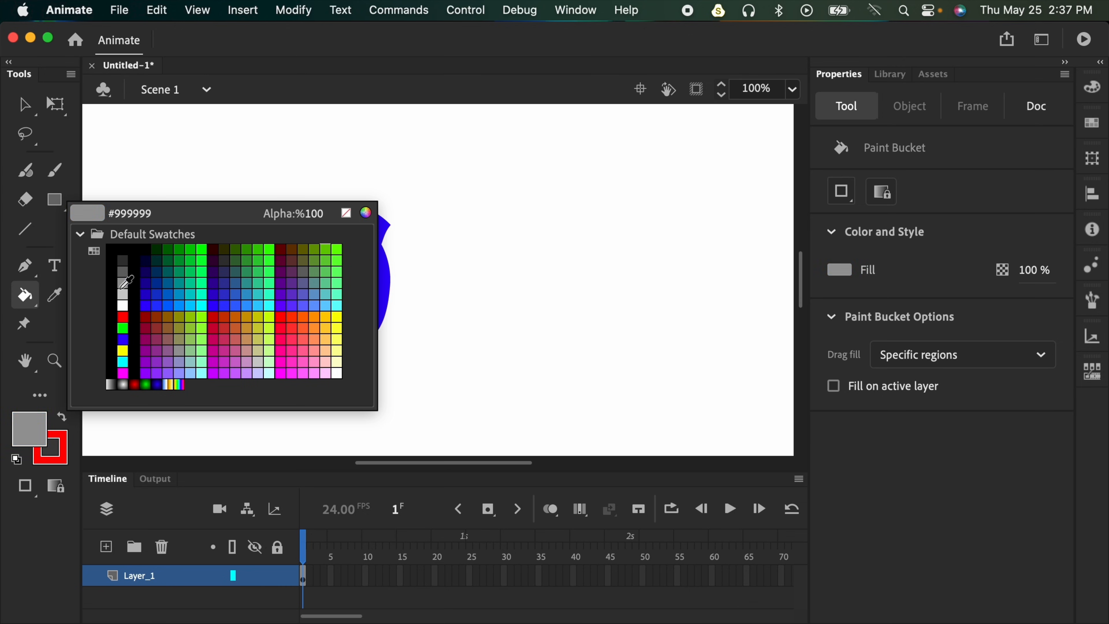
click(366, 213)
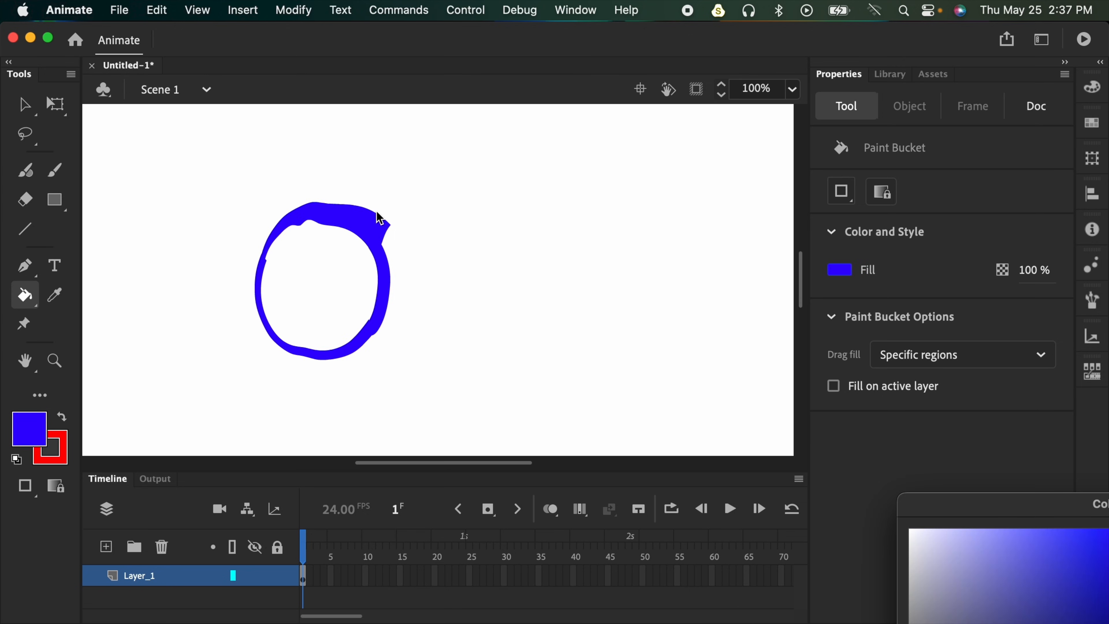
mouse_move(1021, 504)
mouse_down()
mouse_move(557, 273)
mouse_move(431, 191)
mouse_move(509, 173)
mouse_move(540, 264)
mouse_up()
mouse_move(481, 348)
mouse_down()
mouse_move(373, 318)
mouse_move(384, 407)
mouse_move(473, 329)
mouse_move(410, 322)
mouse_move(451, 328)
mouse_up()
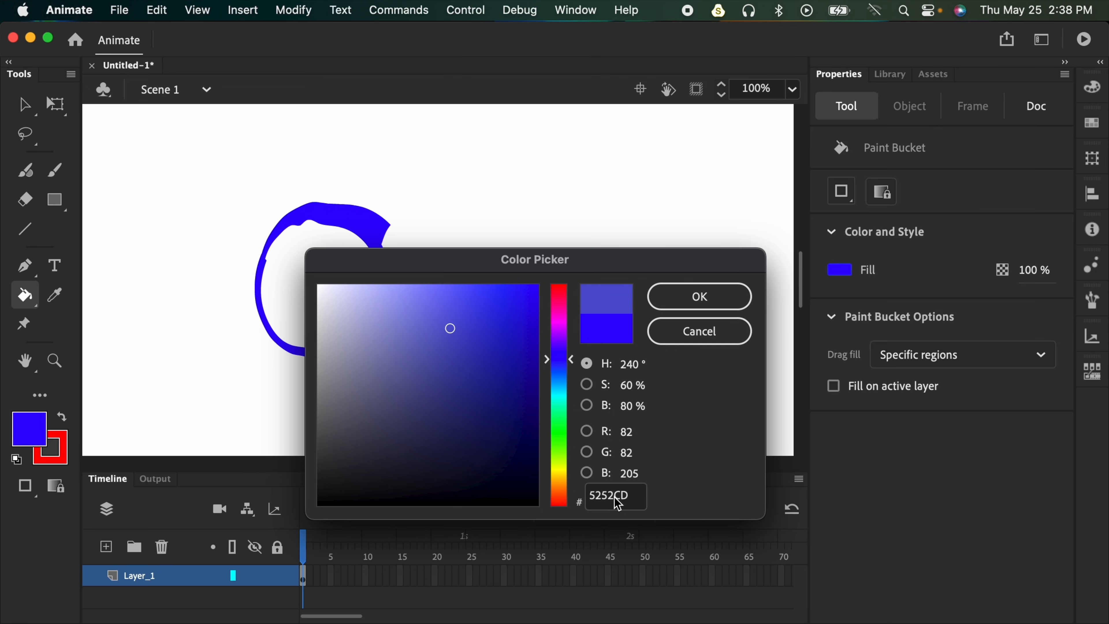
drag(559, 359, 559, 377)
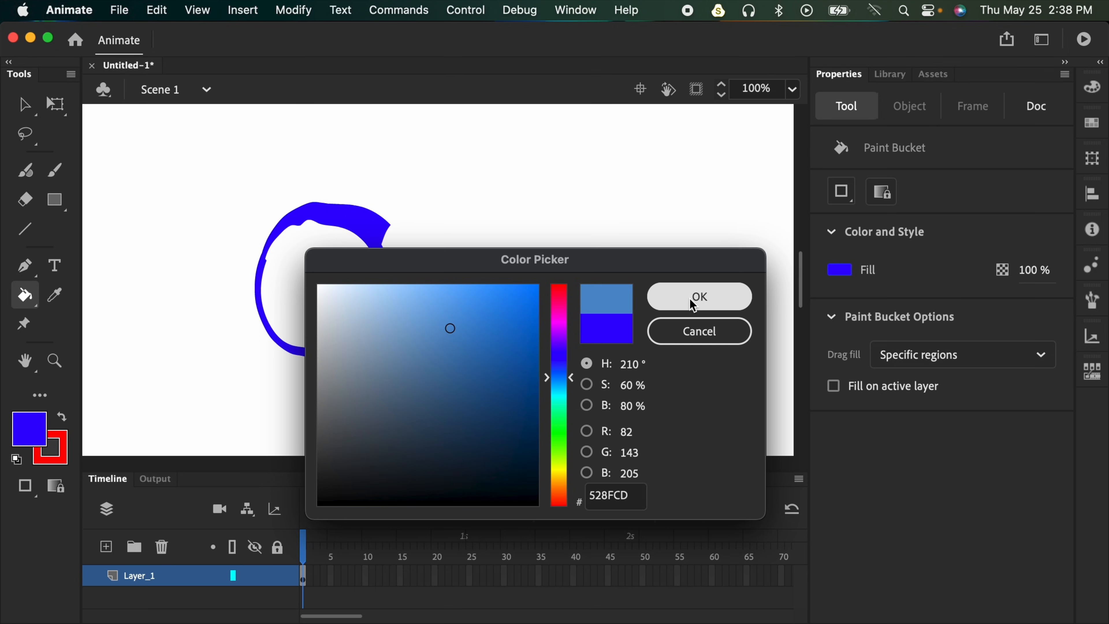
click(701, 298)
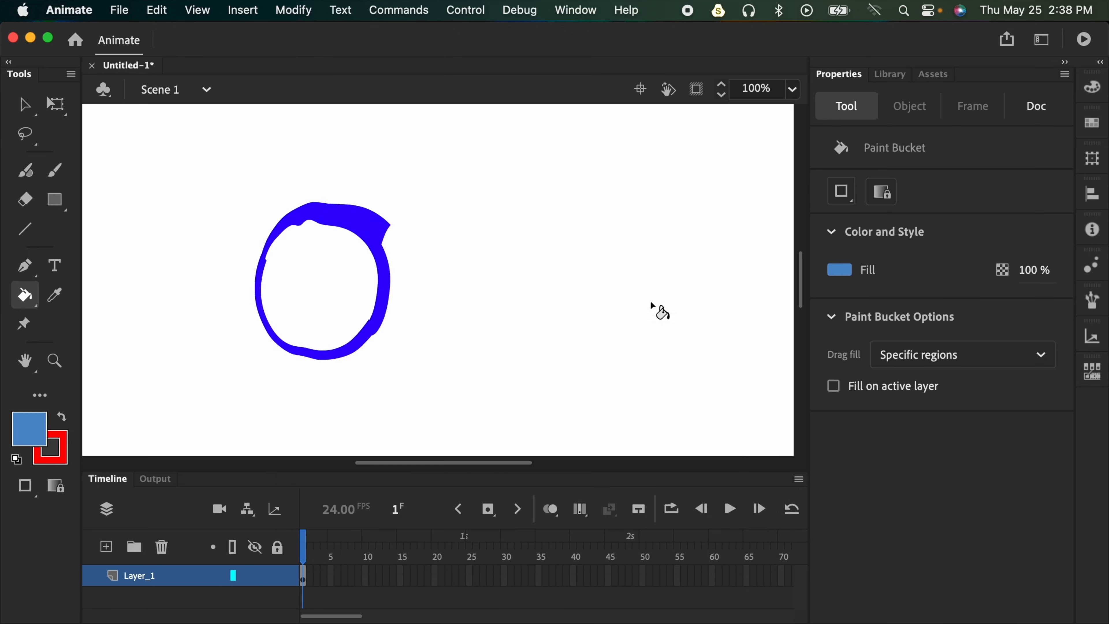
click(313, 297)
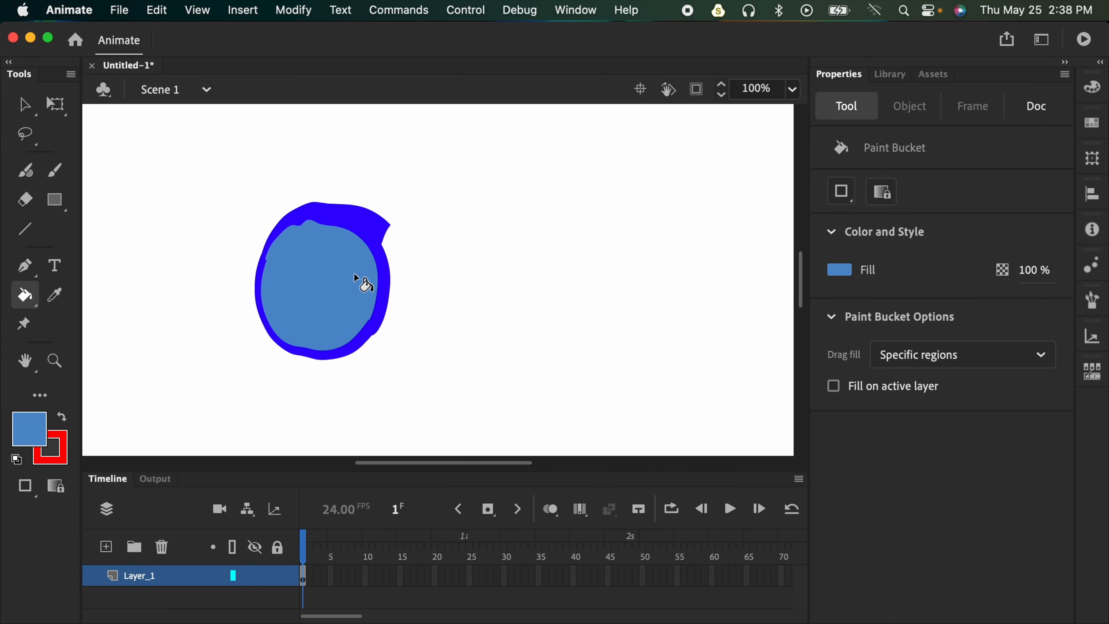
key(super+z)
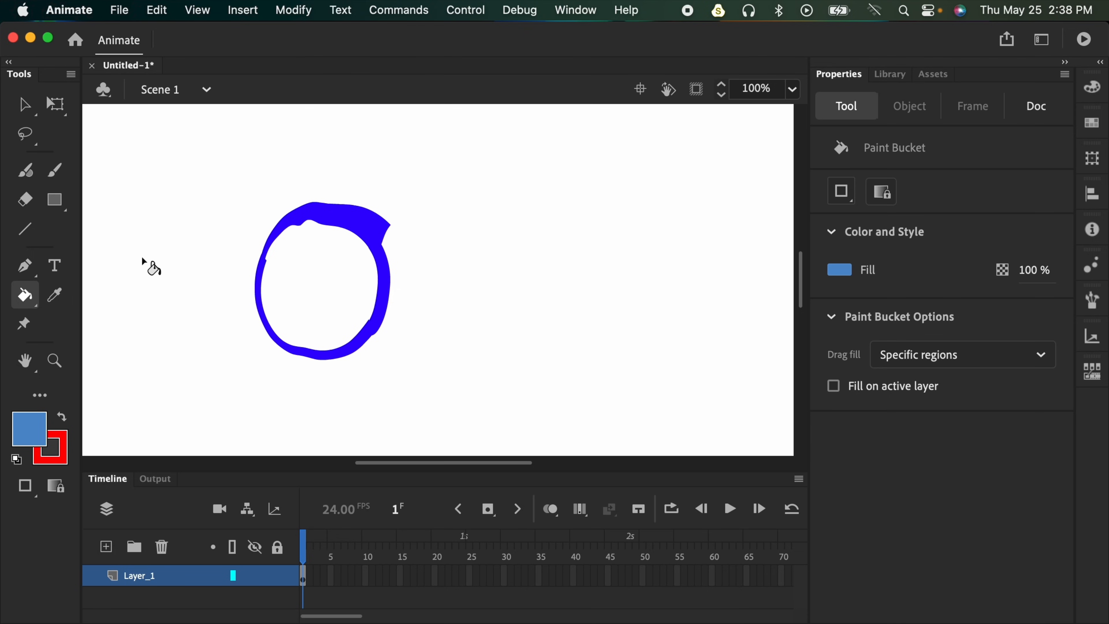
- Sample the circle outline's blue with the Eyedropper and fill the circle's interior with it using the Paint Bucket
key(i)
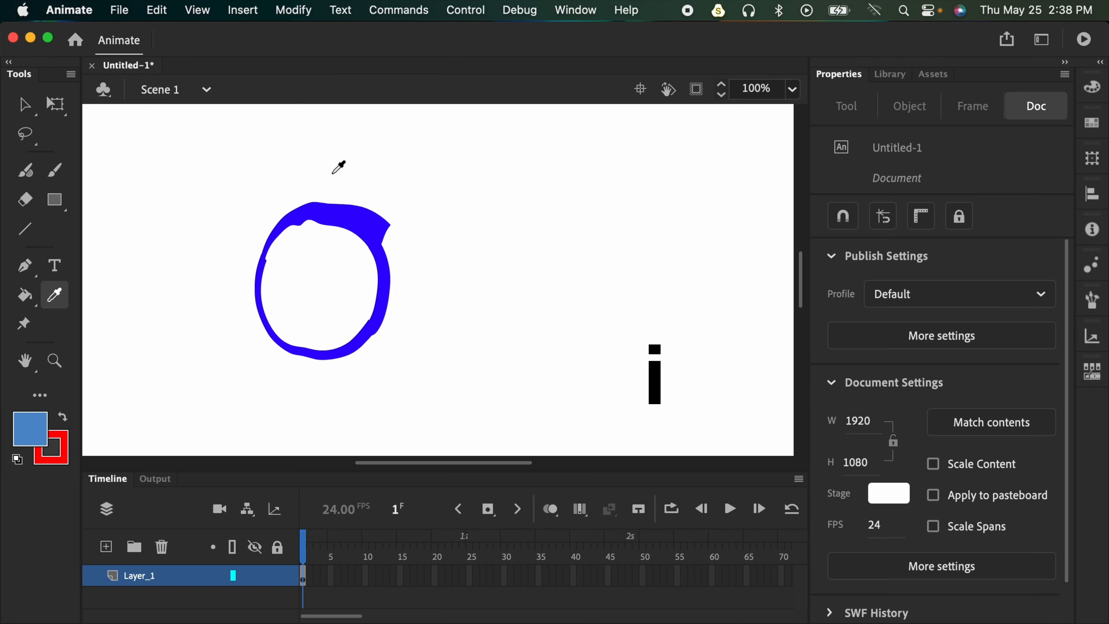
click(359, 219)
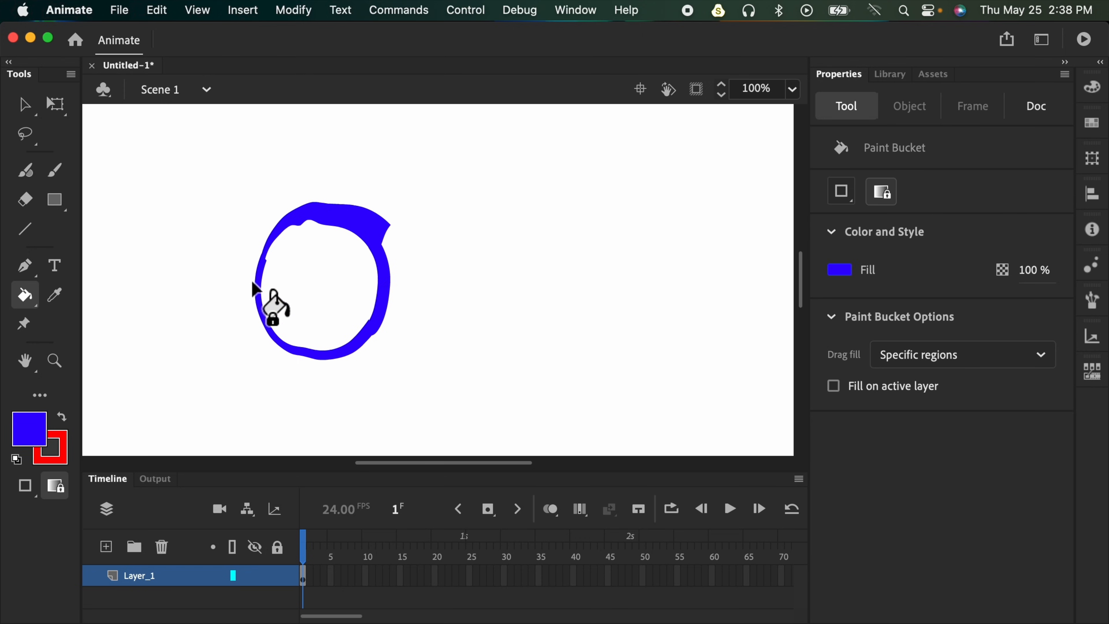
key(k)
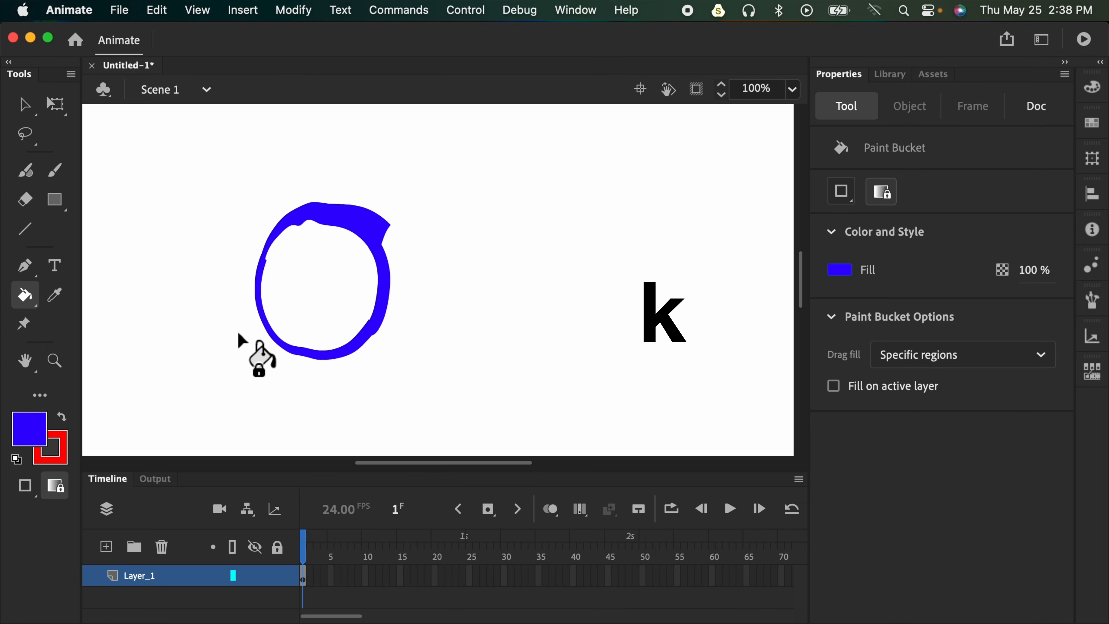
click(311, 303)
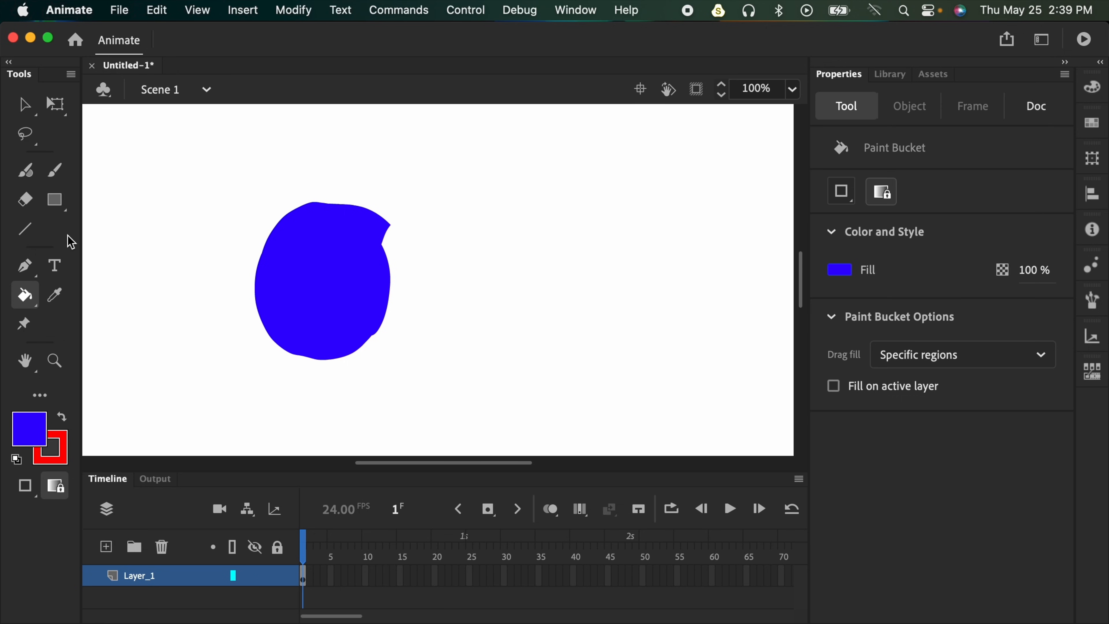
- Draw a red S-shaped curve and a shorter curved line beside the blue circle with the Paint Brush at stroke size 1
click(43, 397)
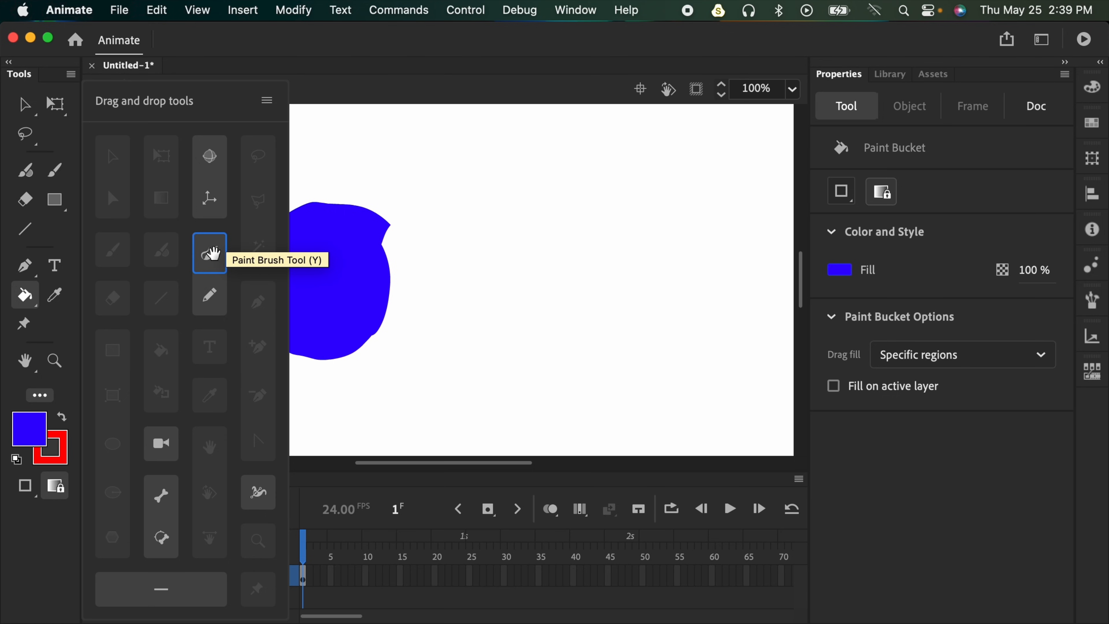
click(45, 395)
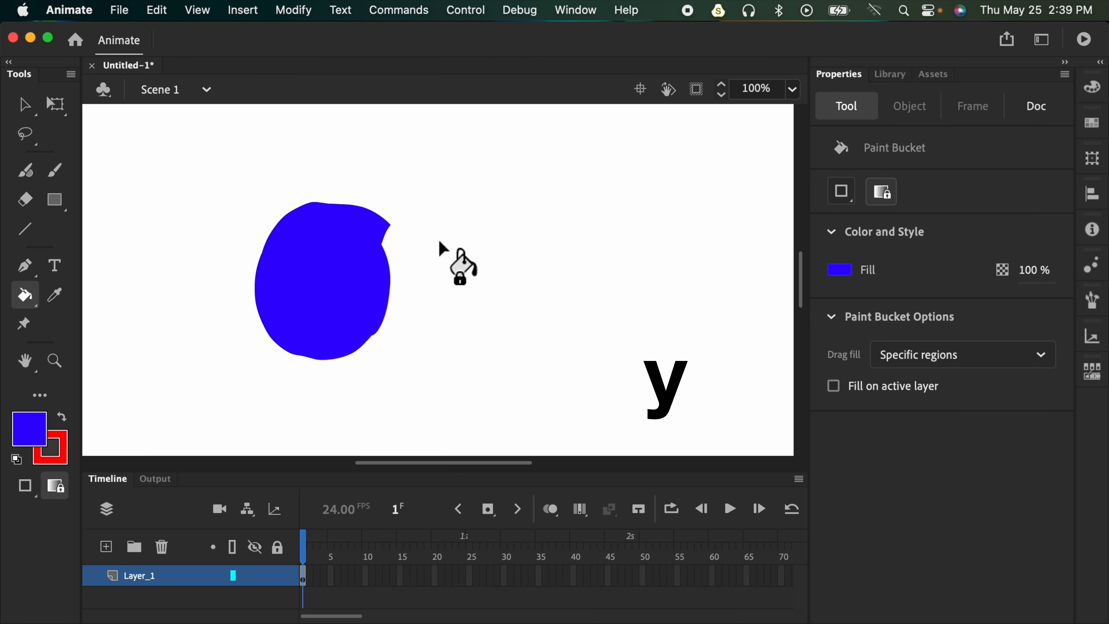
key(y)
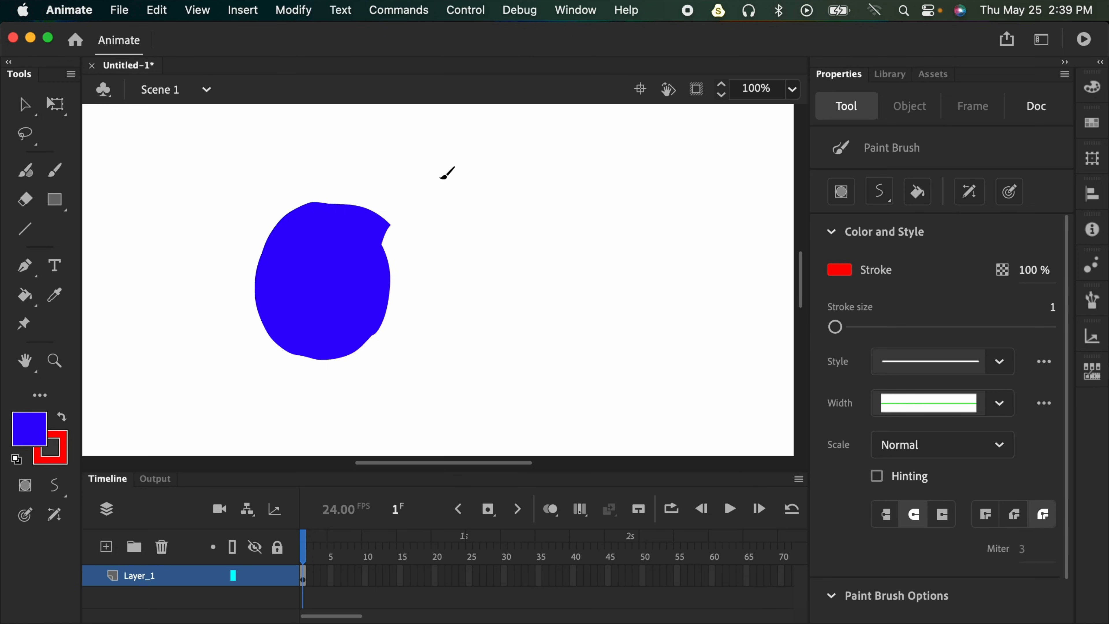
drag(430, 175, 605, 289)
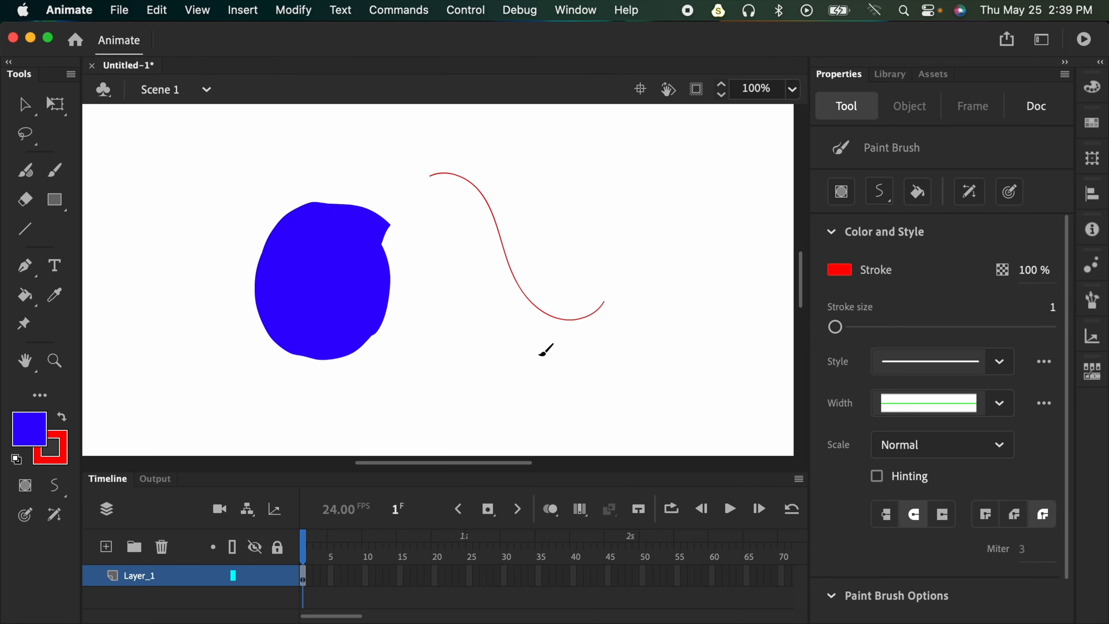
drag(464, 403, 480, 270)
- Practise zooming the stage out and back in around the blue circle and red curves
key(super+minus)
key(super+minus)
key(super+equal)
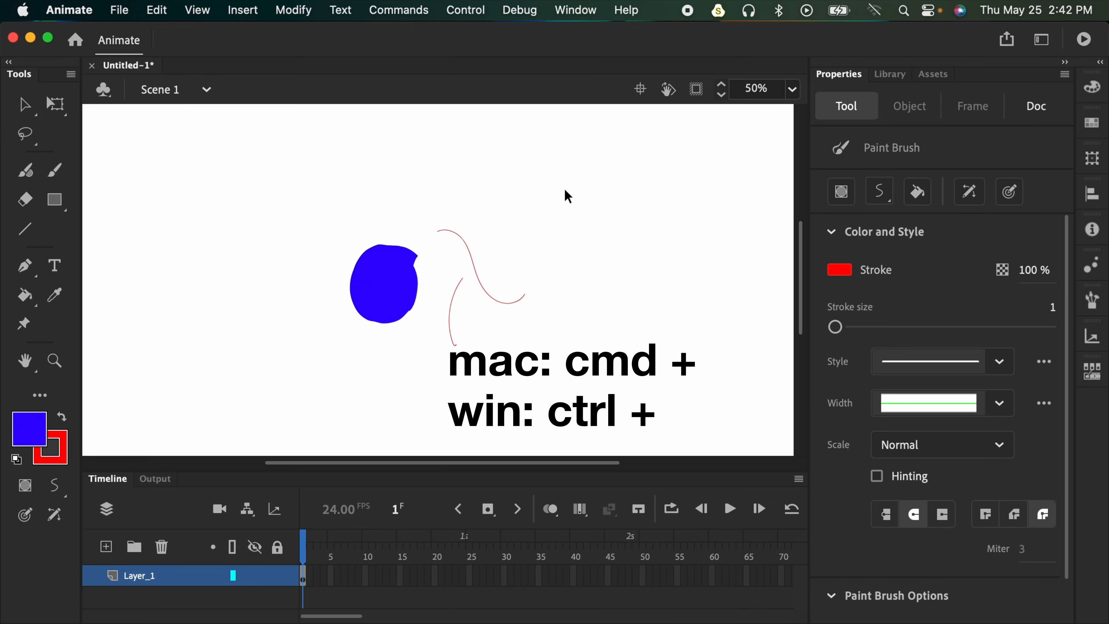
key(super+equal)
key(super+minus)
key(super+minus)
key(super+equal)
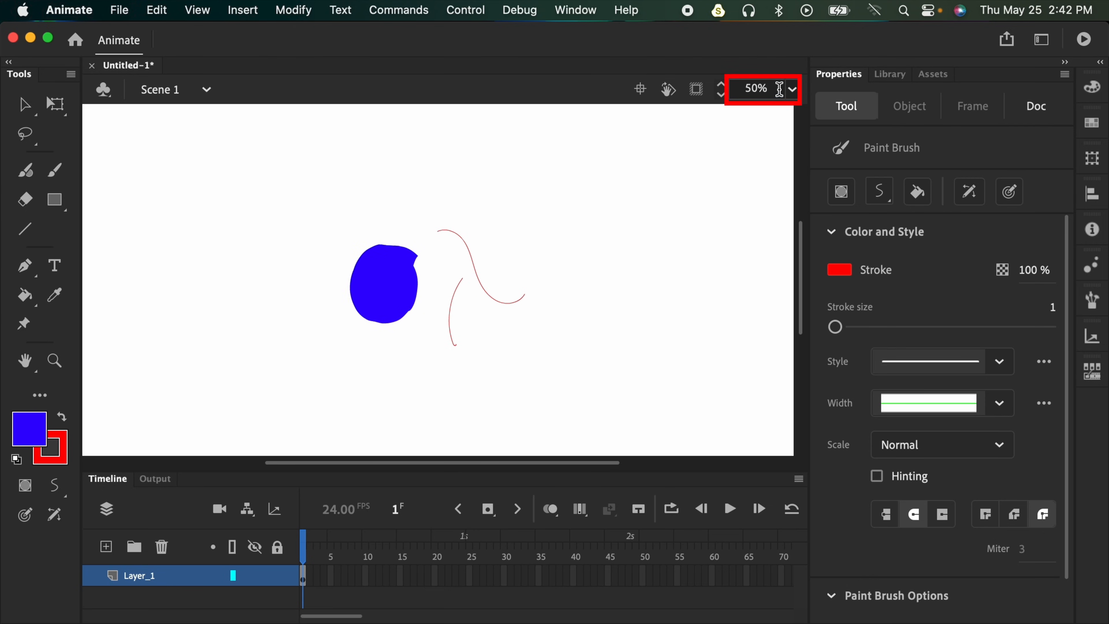
- Set the stage zoom to the 100% preset and then to Fit in Window
click(793, 90)
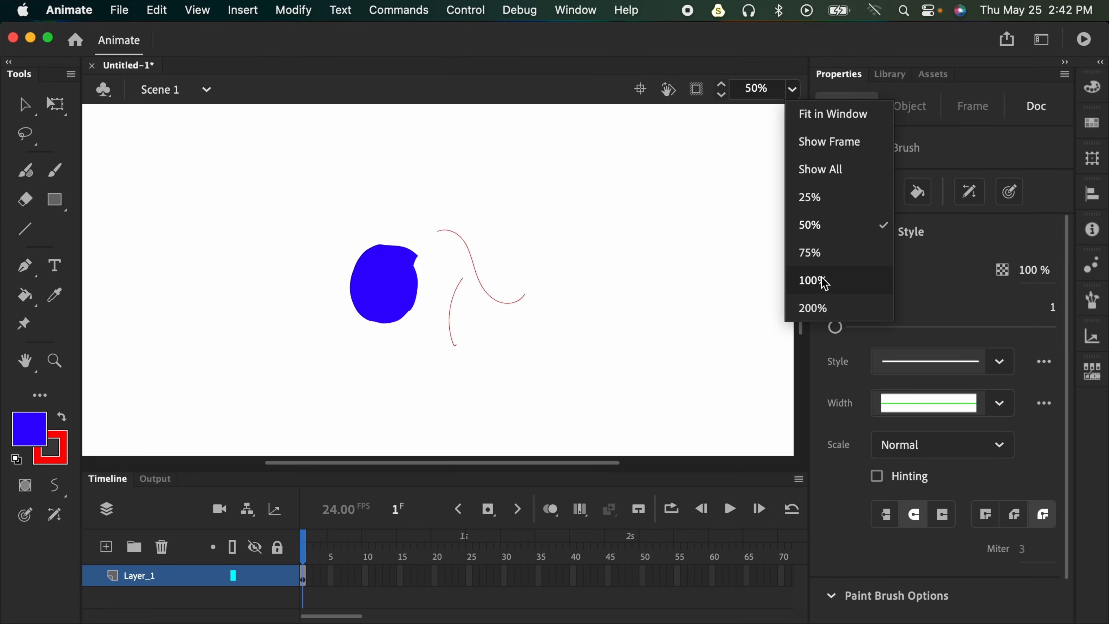
click(814, 281)
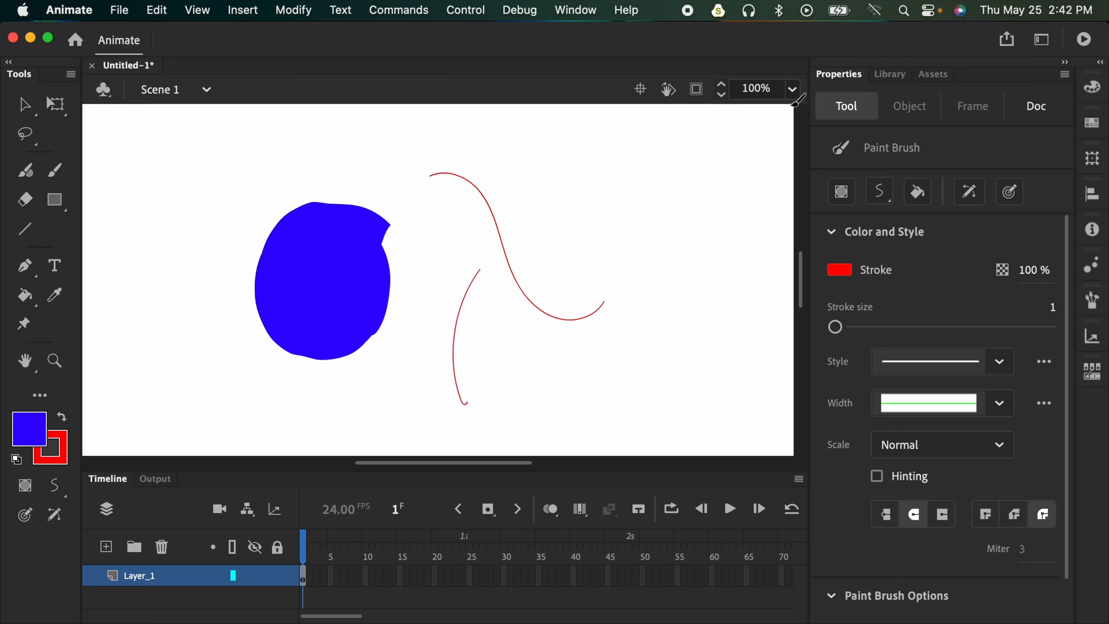
click(793, 89)
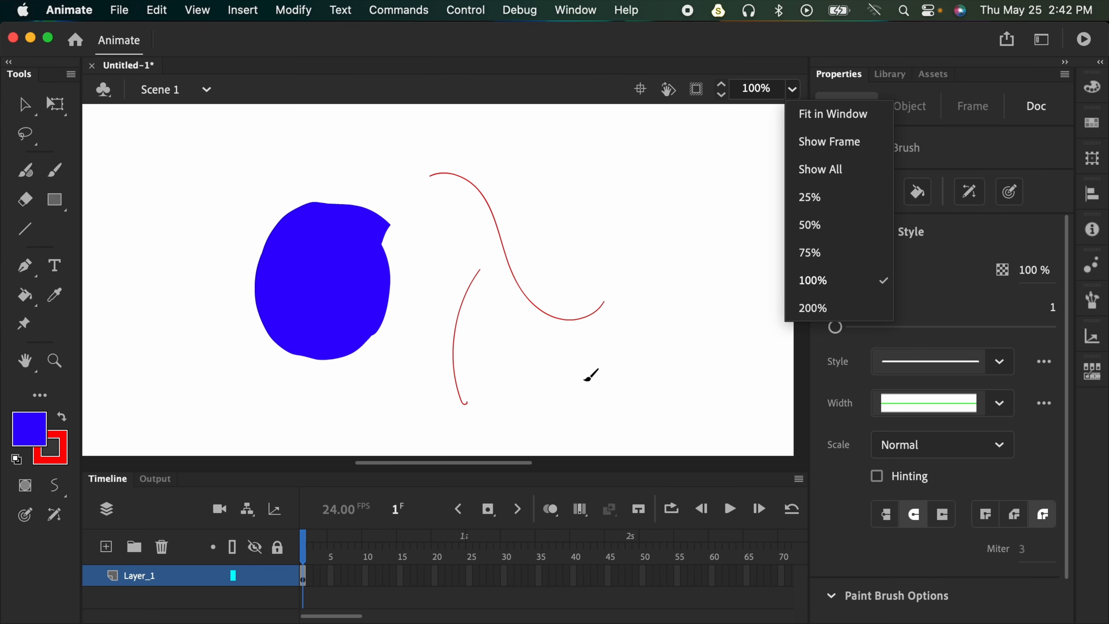
click(835, 114)
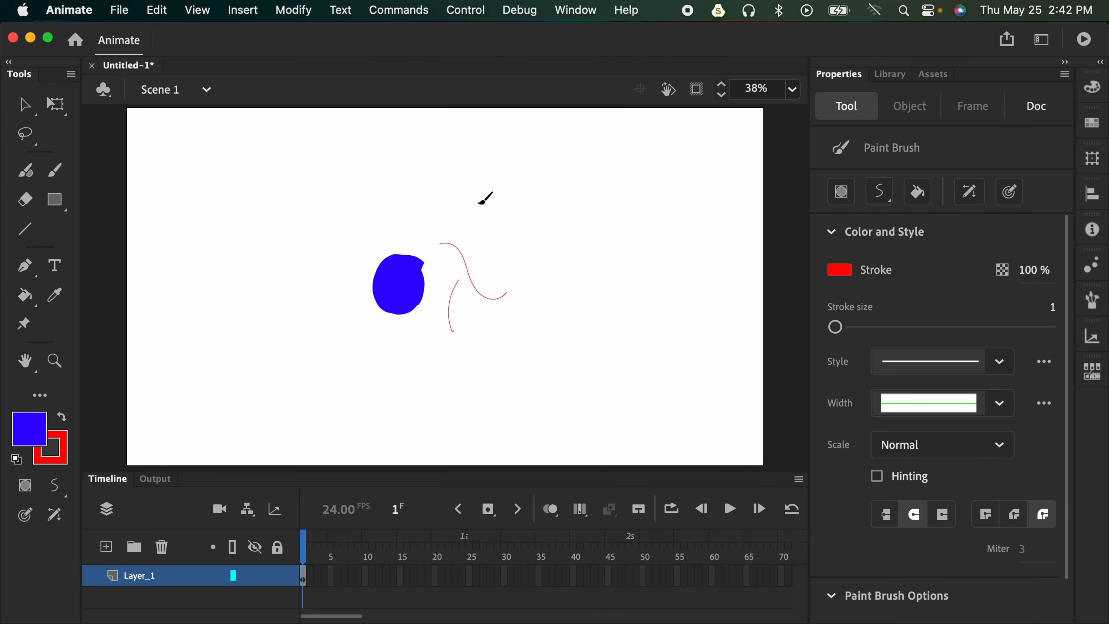
- Select the blue circle and both red curves together and delete them from the stage
key(v)
drag(252, 150, 619, 426)
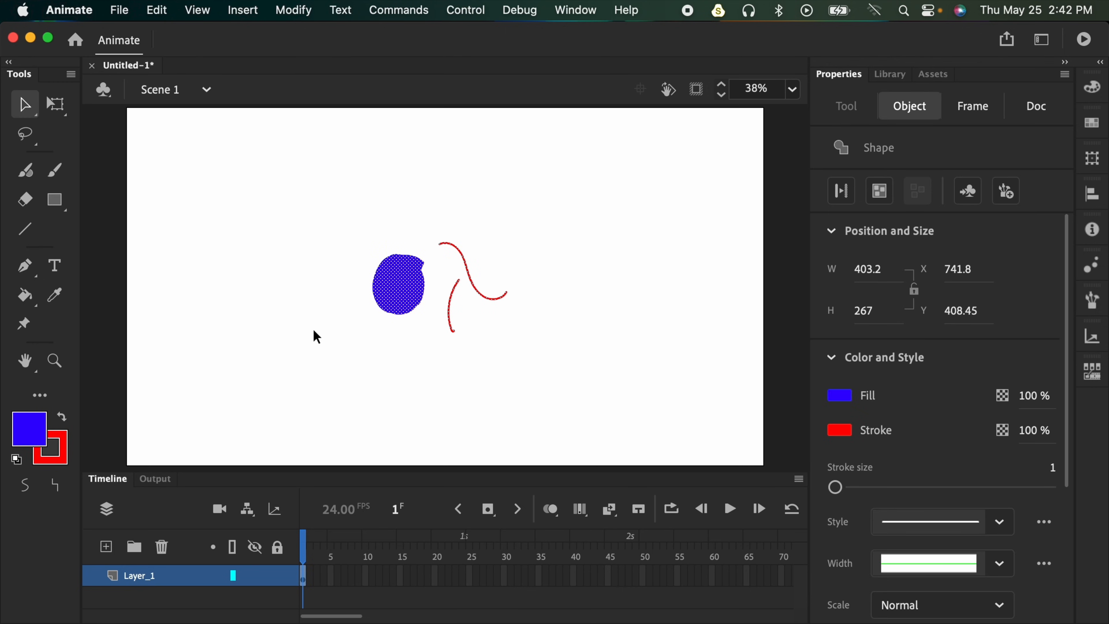
key(BackSpace)
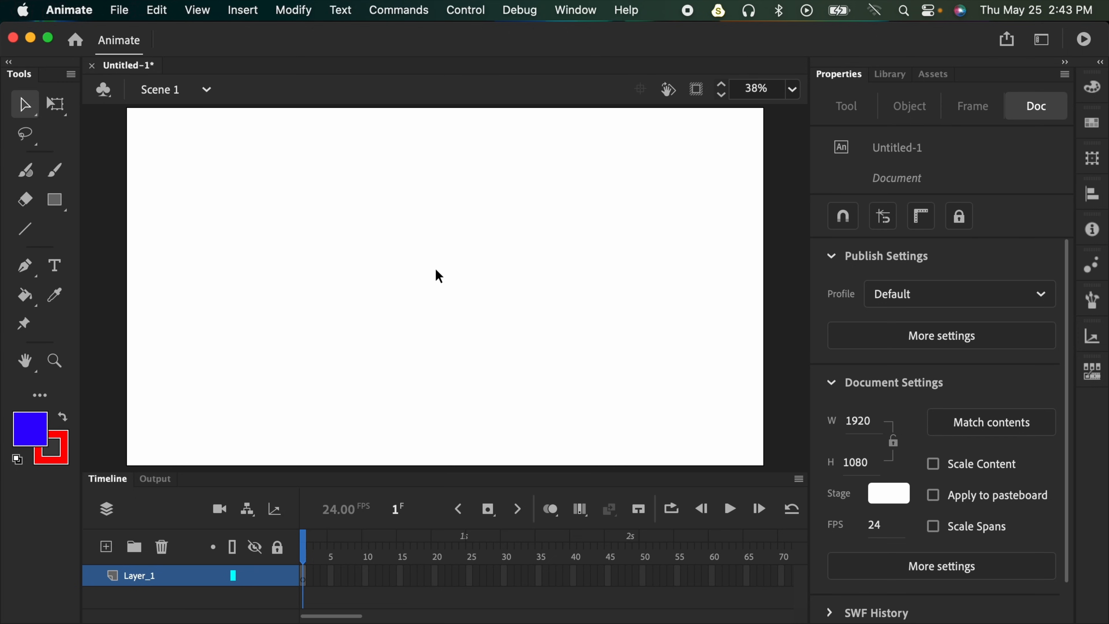
- Draw a blue circle outline with the Classic Brush at size 14 and a red one beside it with the Paint Brush at stroke size 1
key(b)
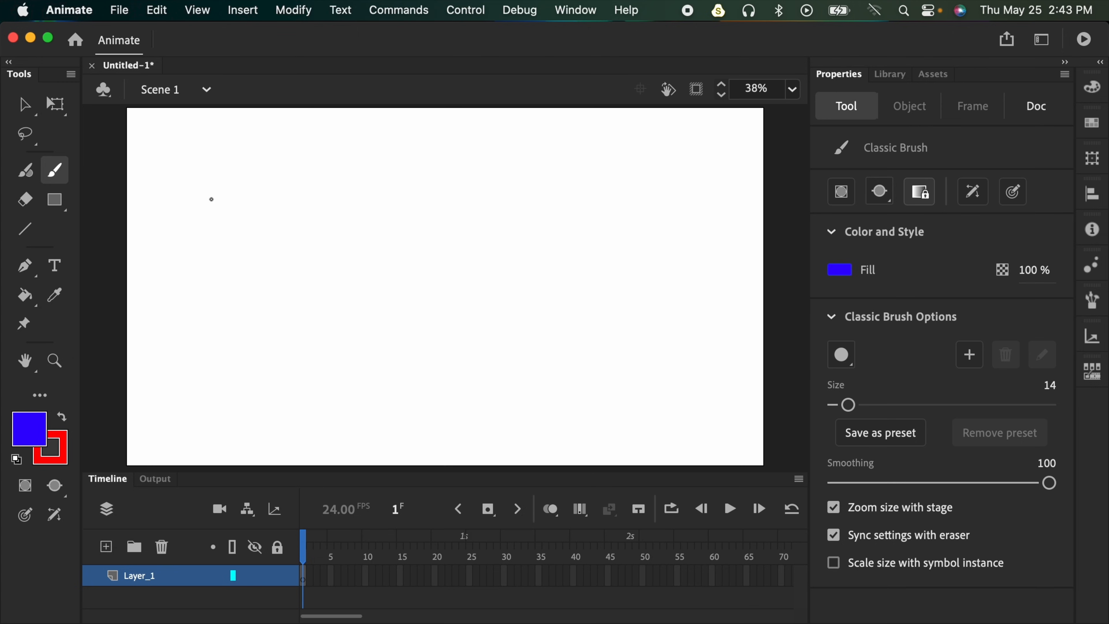
mouse_move(213, 179)
mouse_down()
mouse_move(196, 197)
mouse_move(198, 227)
mouse_move(239, 219)
mouse_move(208, 185)
mouse_up()
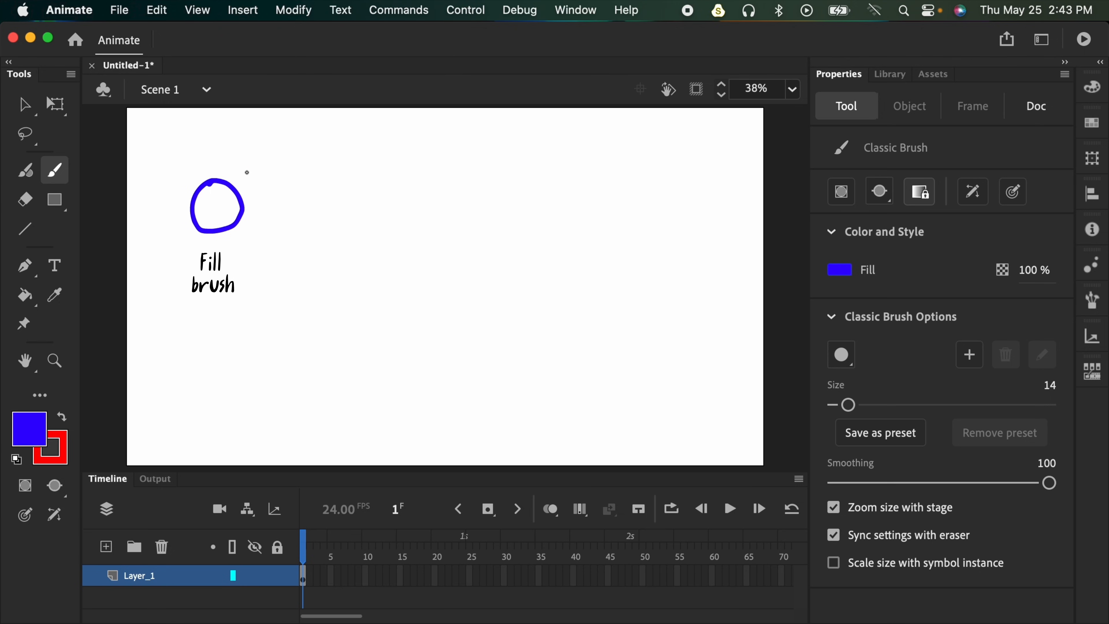
key(y)
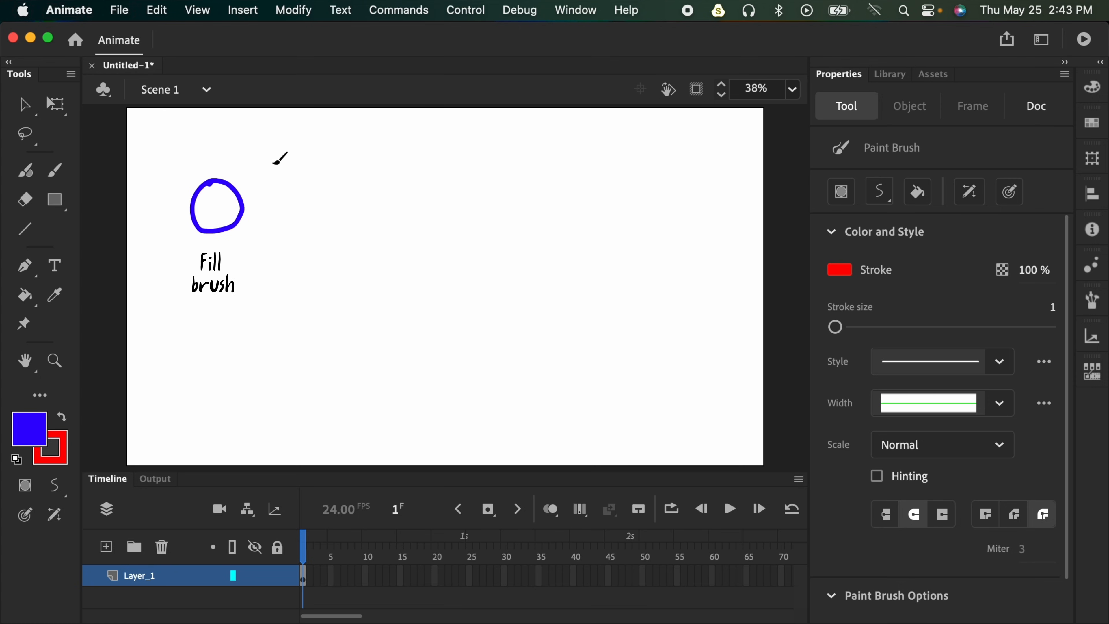
mouse_move(282, 183)
mouse_down()
mouse_move(261, 204)
mouse_move(273, 229)
mouse_move(311, 213)
mouse_move(284, 179)
mouse_up()
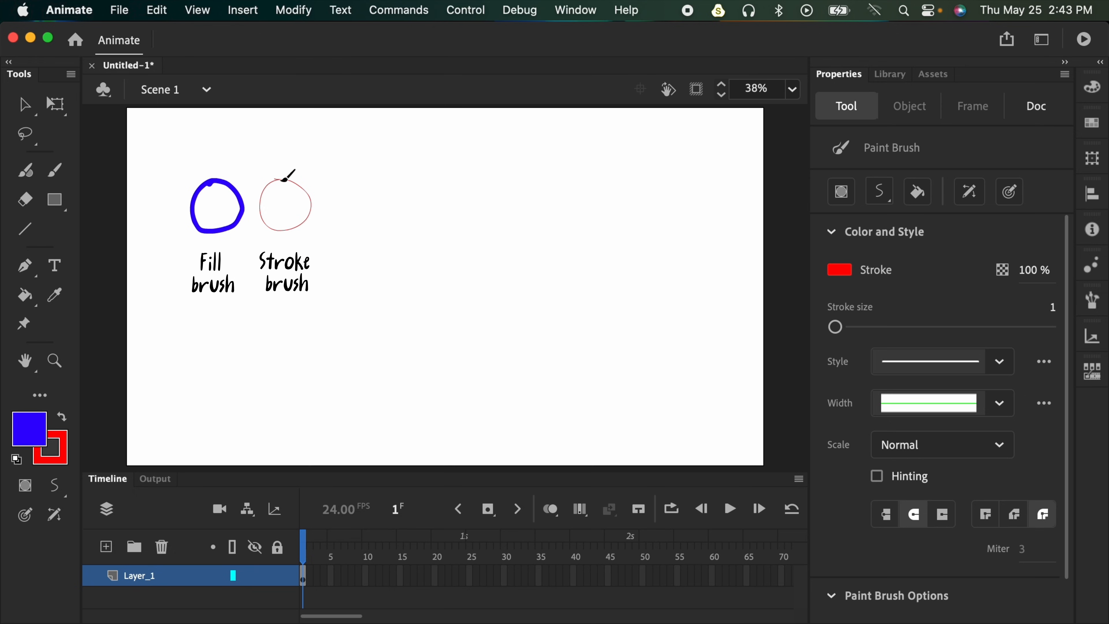
- Bring both circles up close and compare the Classic Brush's fill color with the Paint Brush's stroke color
key(super+=)
key(space)
drag(325, 248, 687, 370)
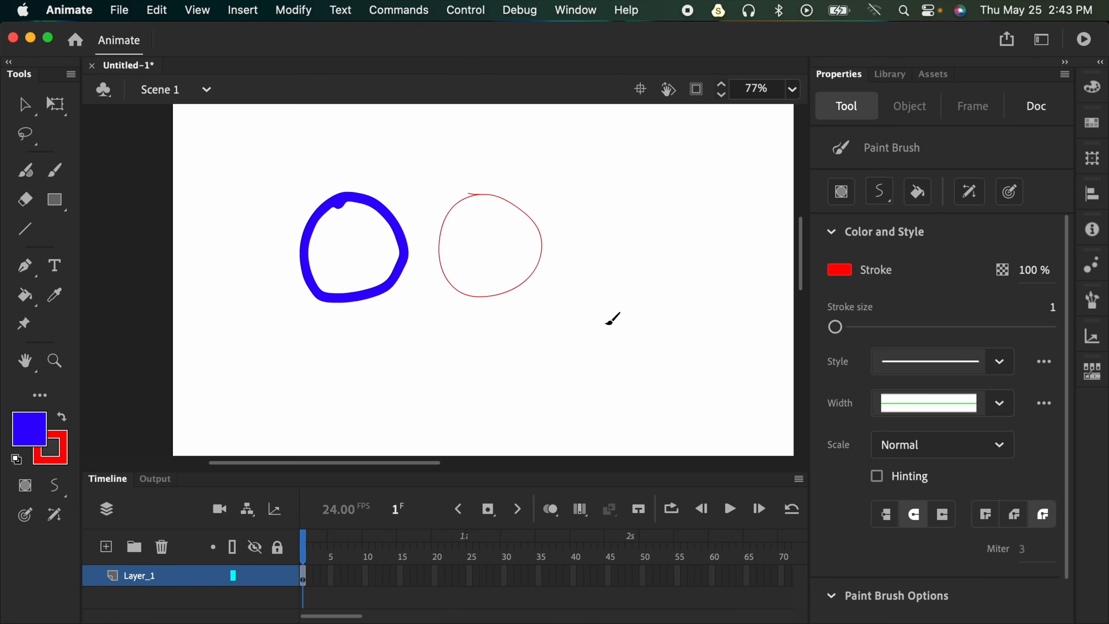
key(b)
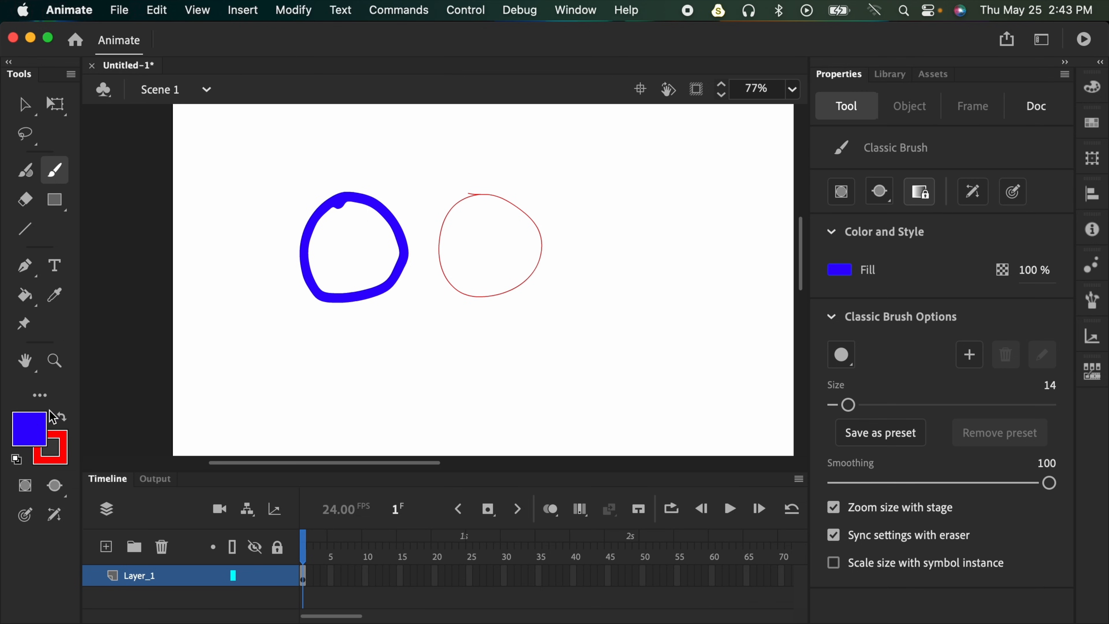
key(y)
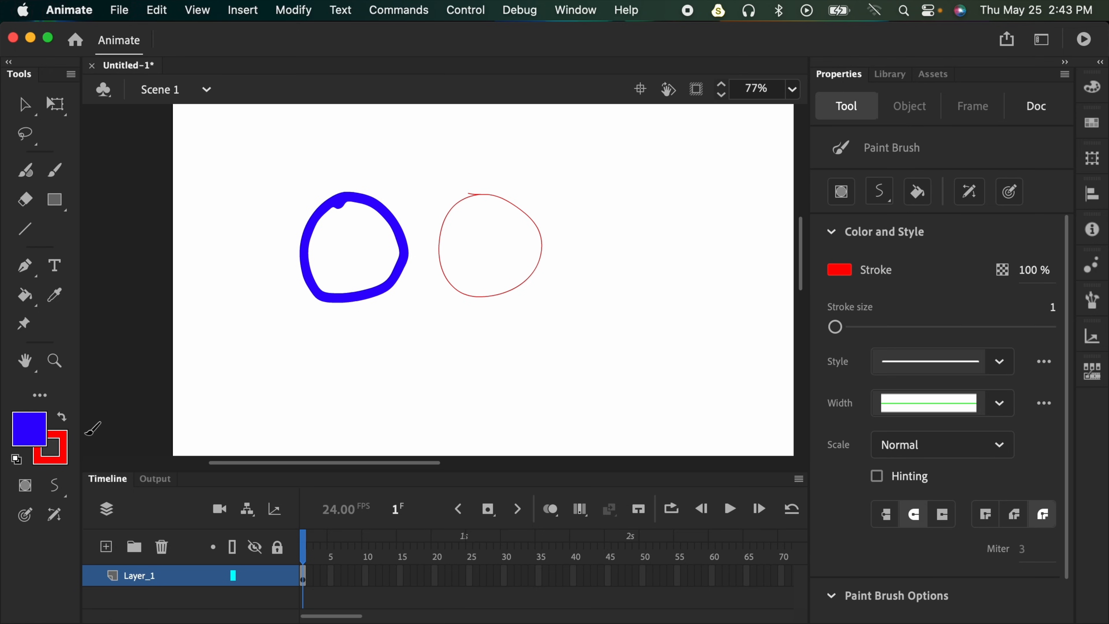
- Try bending the blue circle's outer and inner edges and the red circle's line with the Selection tool, undoing each change
key(v)
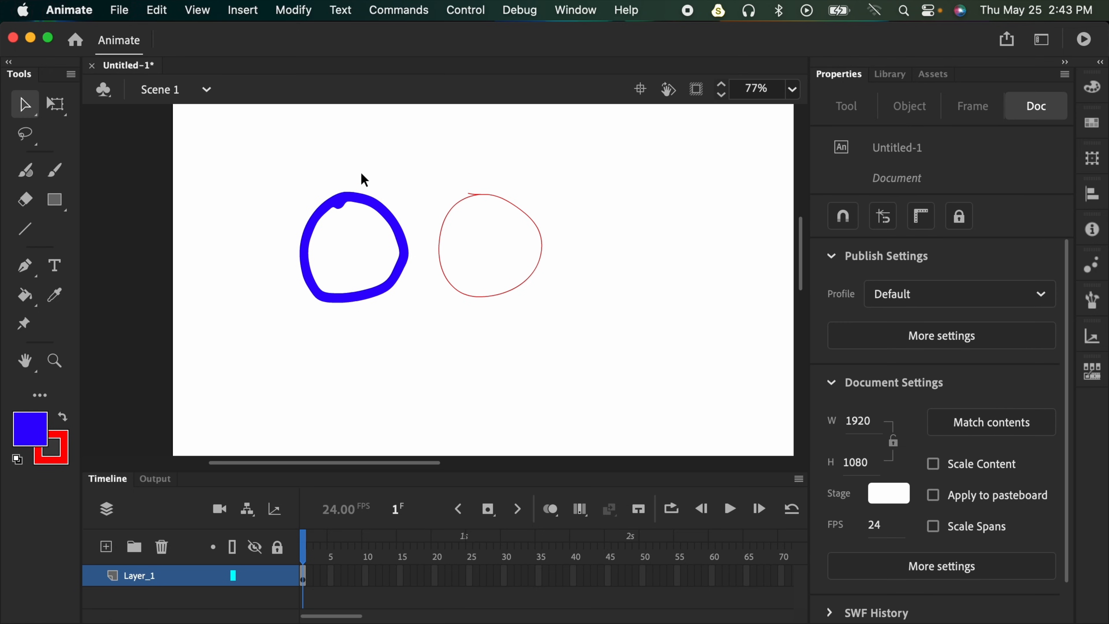
key(super+equal)
drag(398, 208, 433, 282)
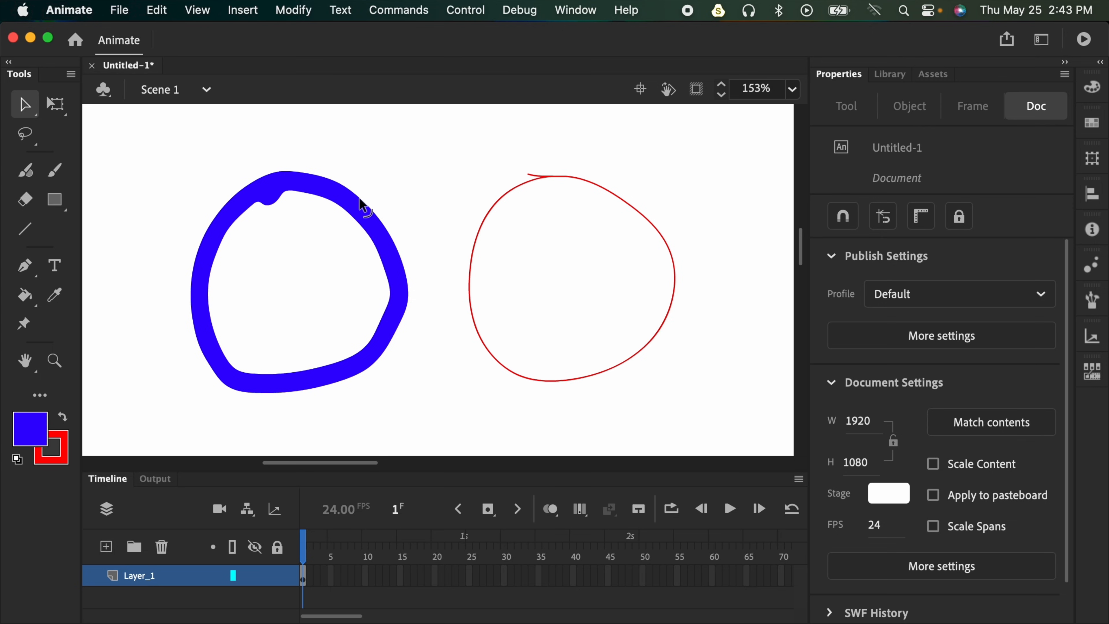
drag(361, 200, 390, 175)
drag(360, 227, 352, 243)
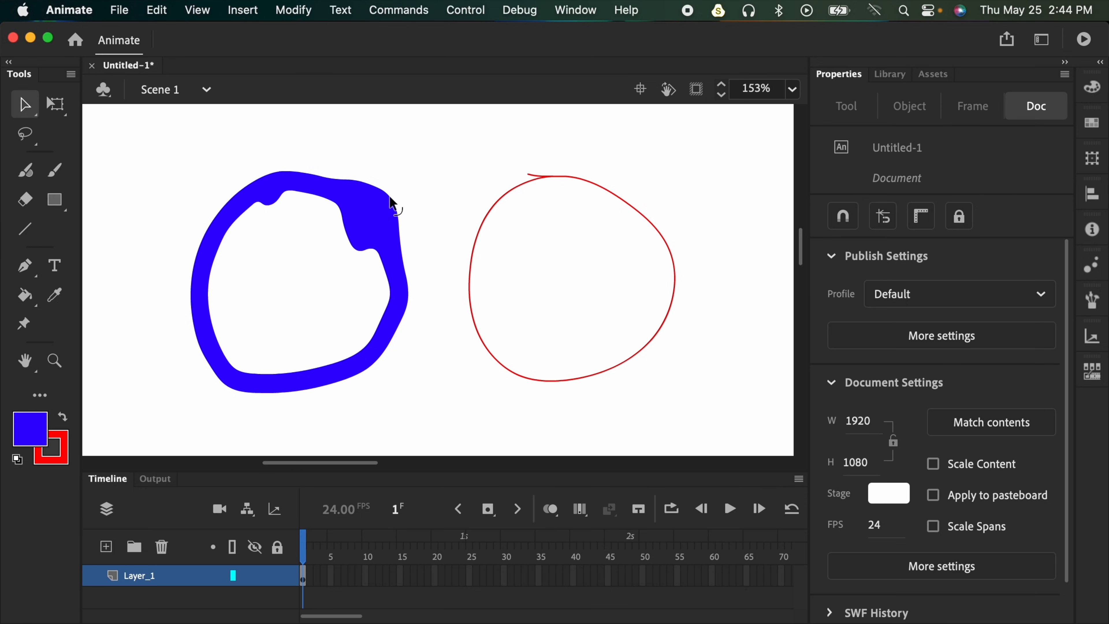
key(super+z)
key(super+z)
drag(487, 222, 470, 181)
key(super+z)
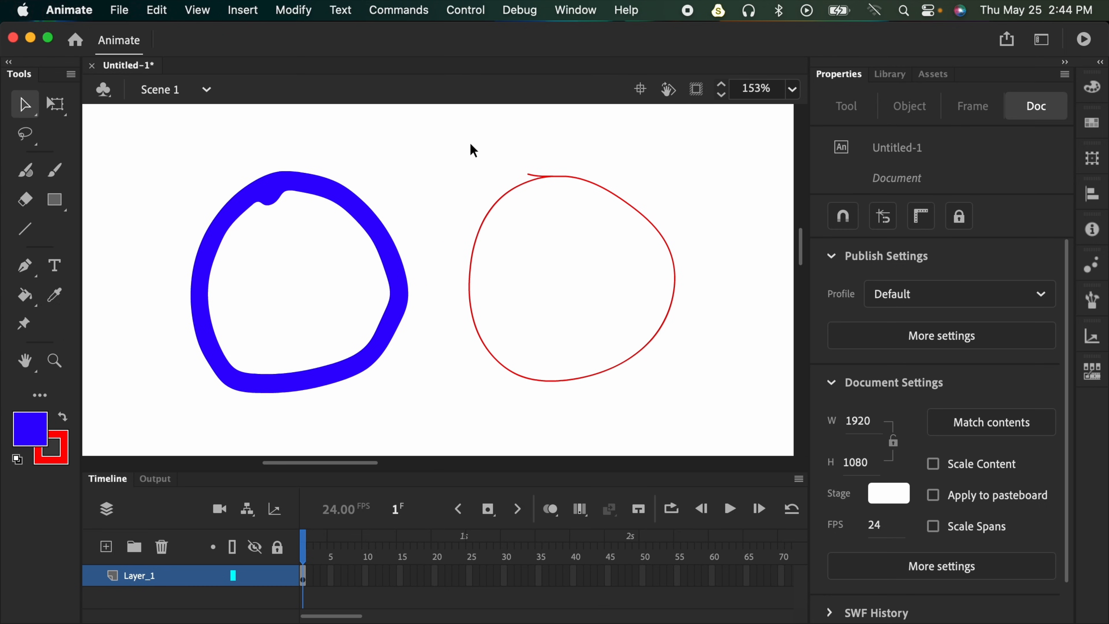
- Set the red circle's stroke size to 21
drag(433, 130, 730, 455)
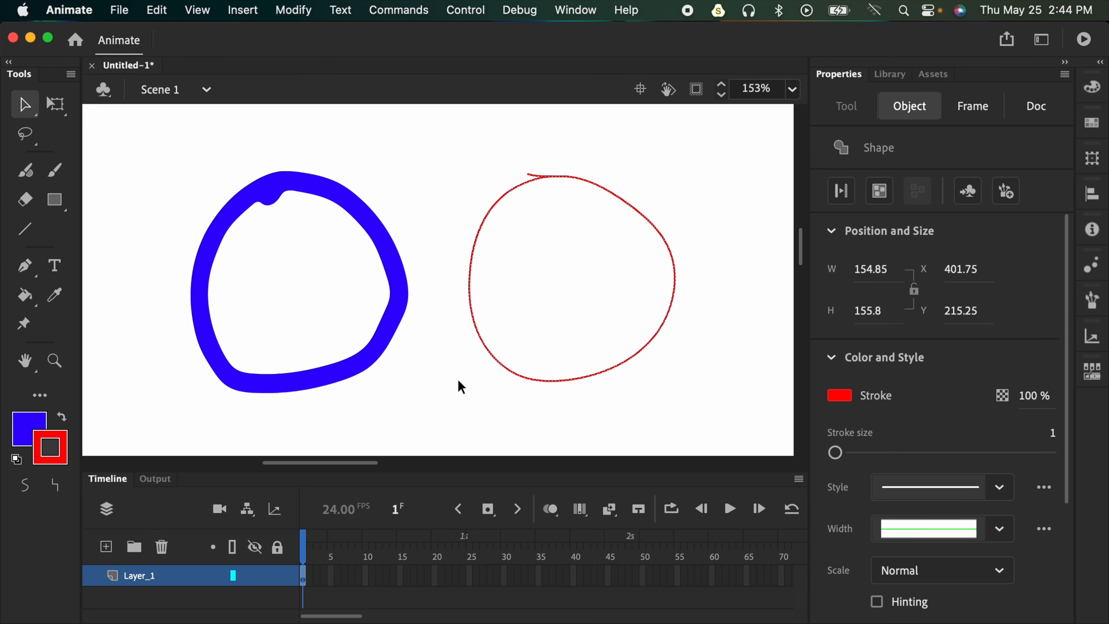
drag(836, 453, 857, 453)
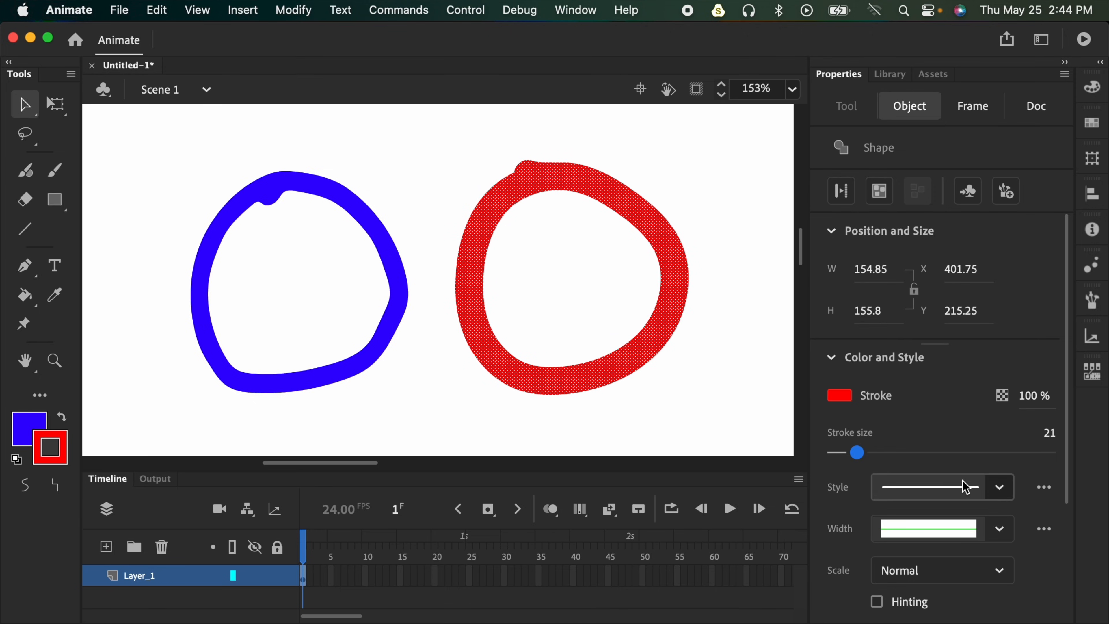
- Try a dashed style and a tapered width profile on the red circle's stroke, and restore the solid style and uniform width
click(999, 488)
click(978, 350)
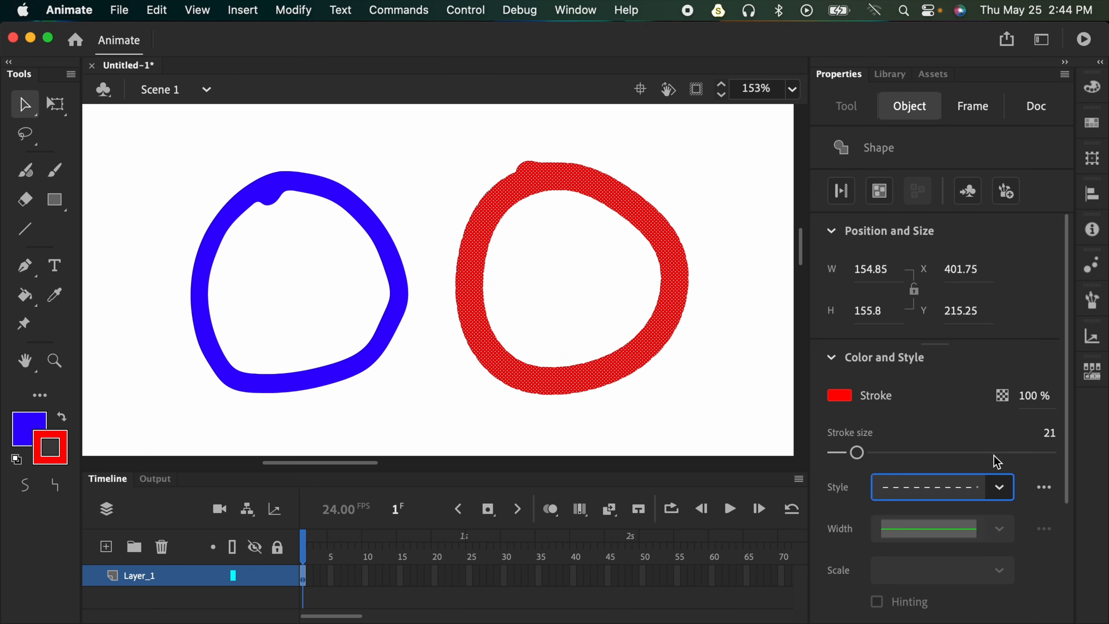
key(super+z)
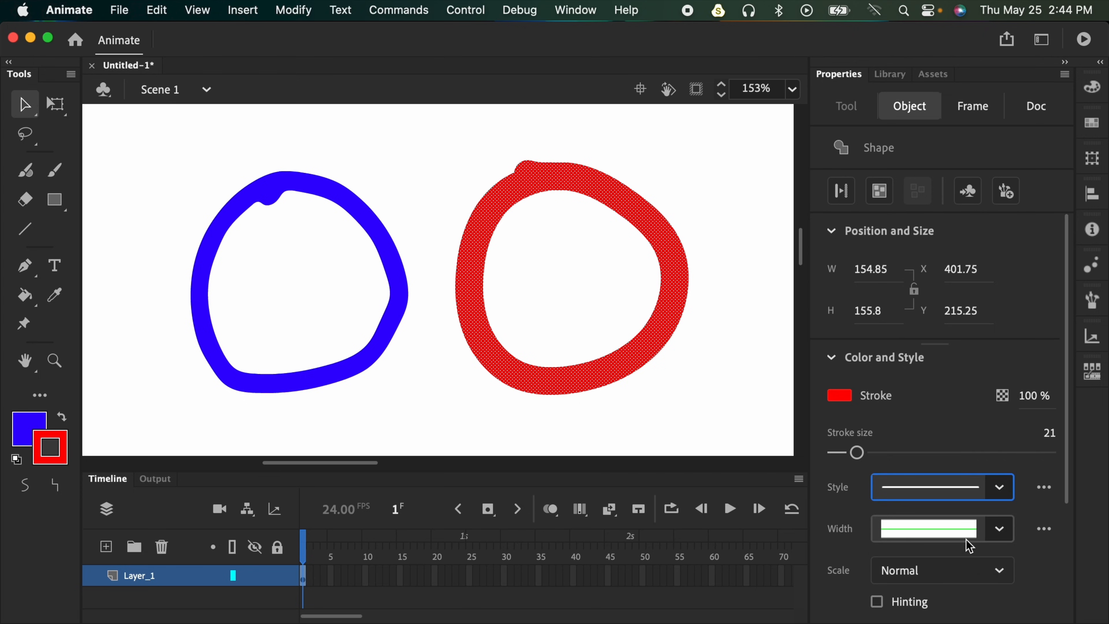
click(999, 529)
click(987, 450)
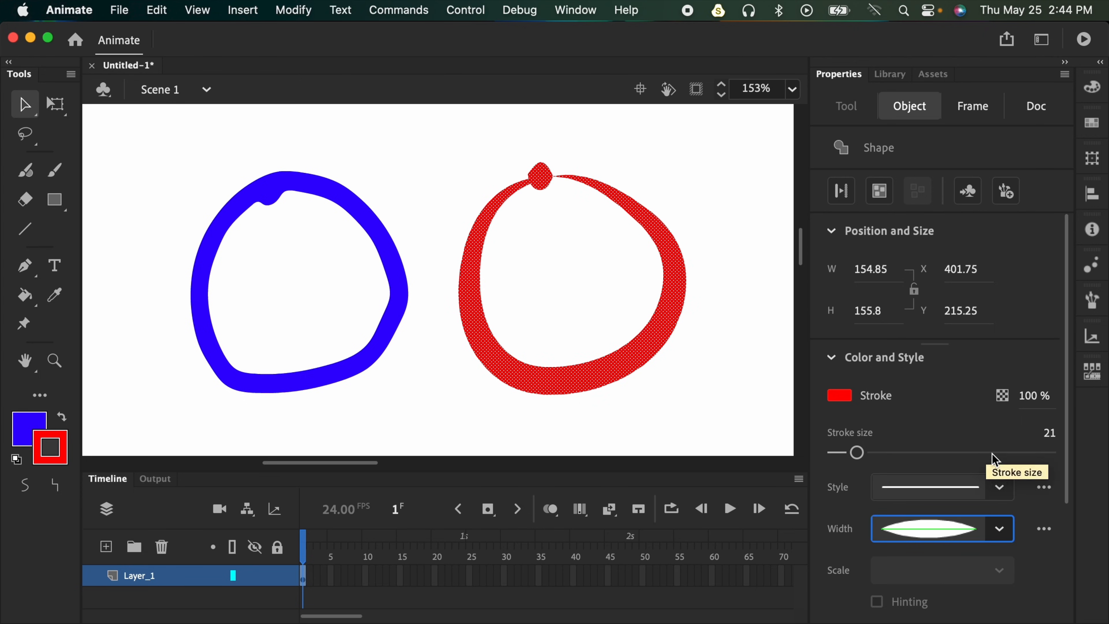
click(1000, 529)
click(978, 367)
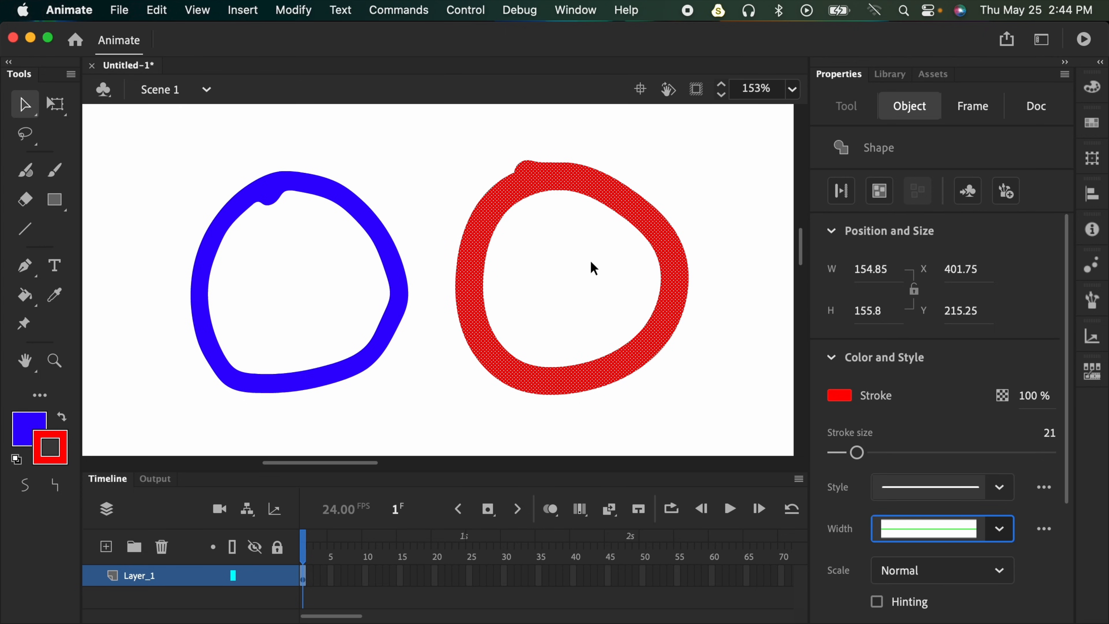
click(483, 424)
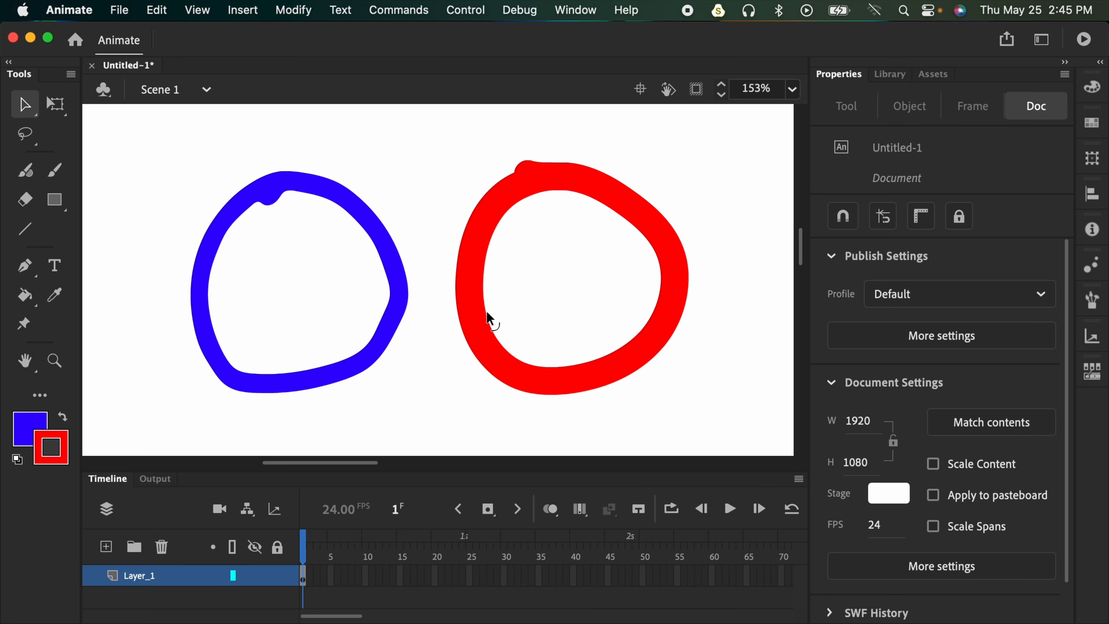
- Change the red circle's stroke color to the same blue as the other circle
drag(429, 119, 728, 438)
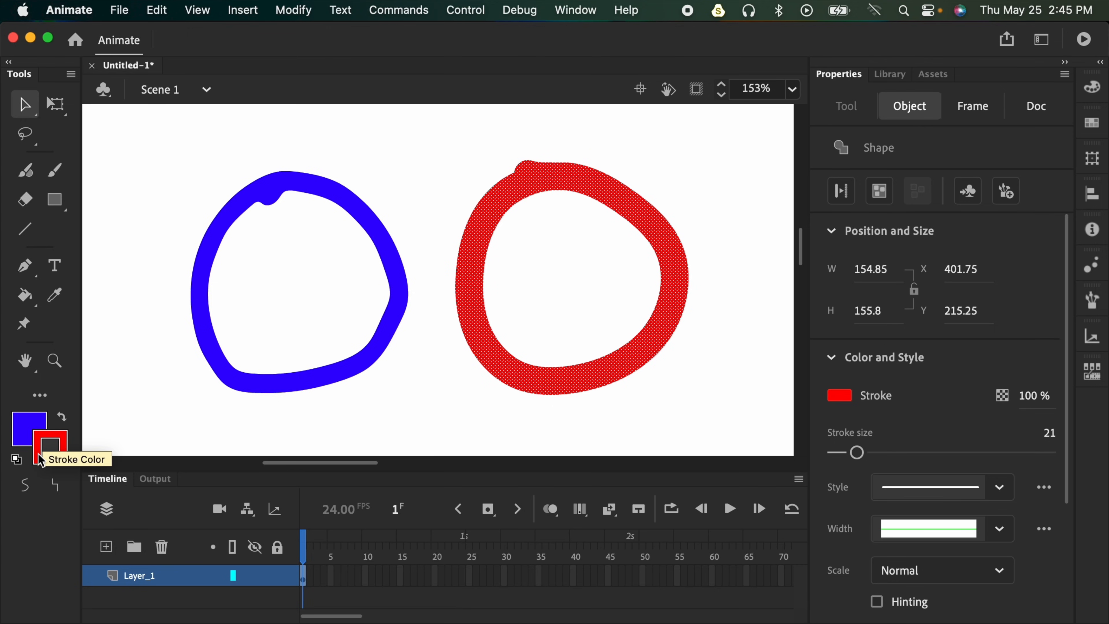
click(57, 447)
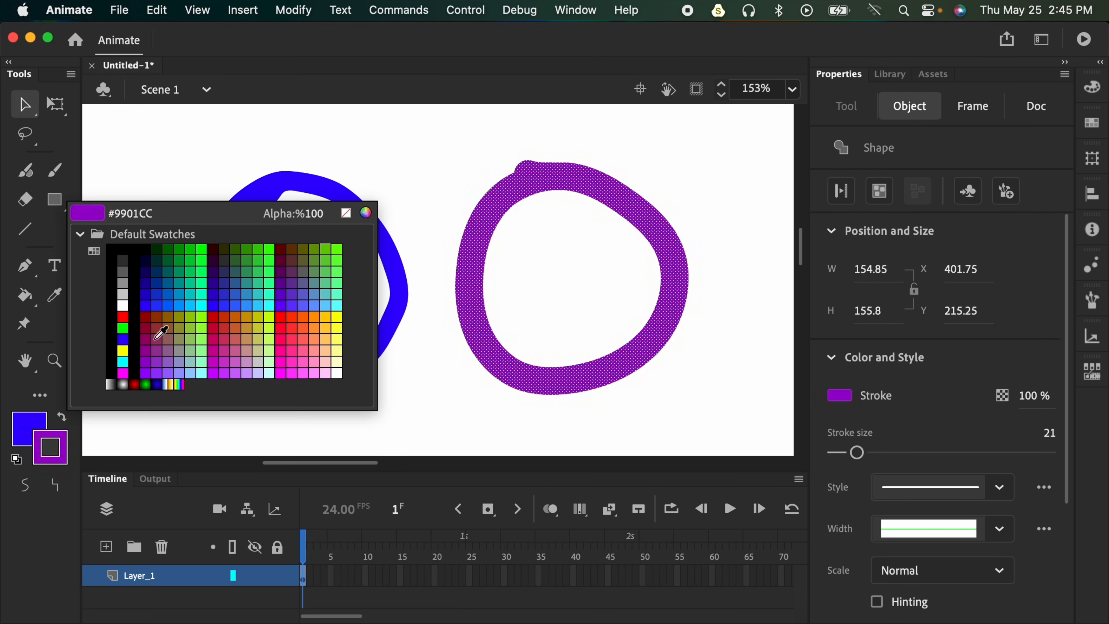
click(148, 299)
click(454, 267)
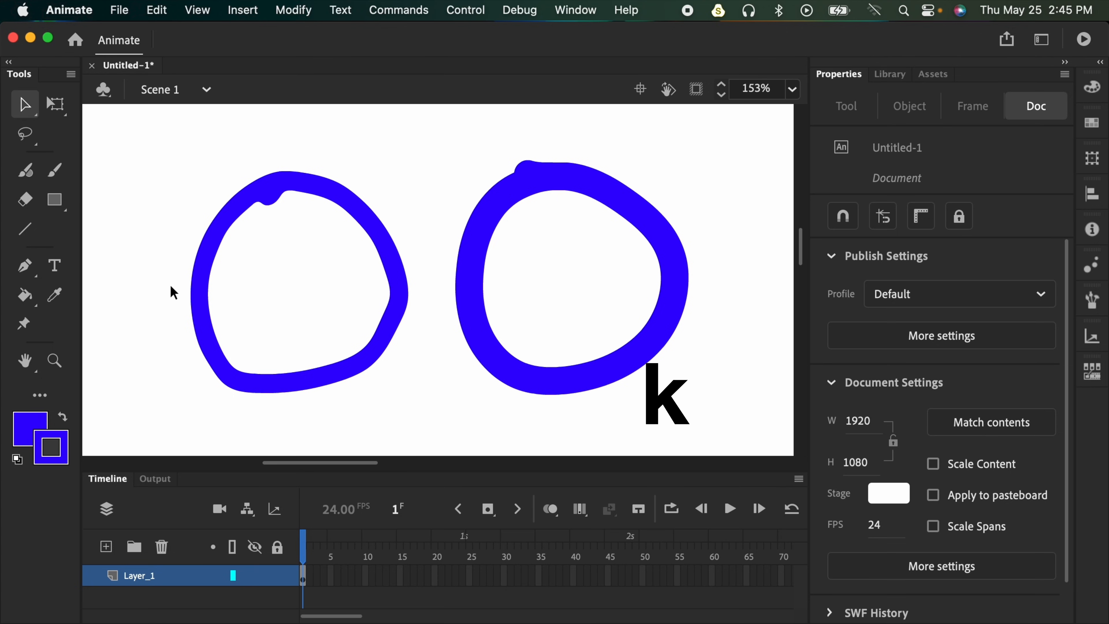
- Fill the interiors of both circles with blue using the Paint Bucket
click(26, 297)
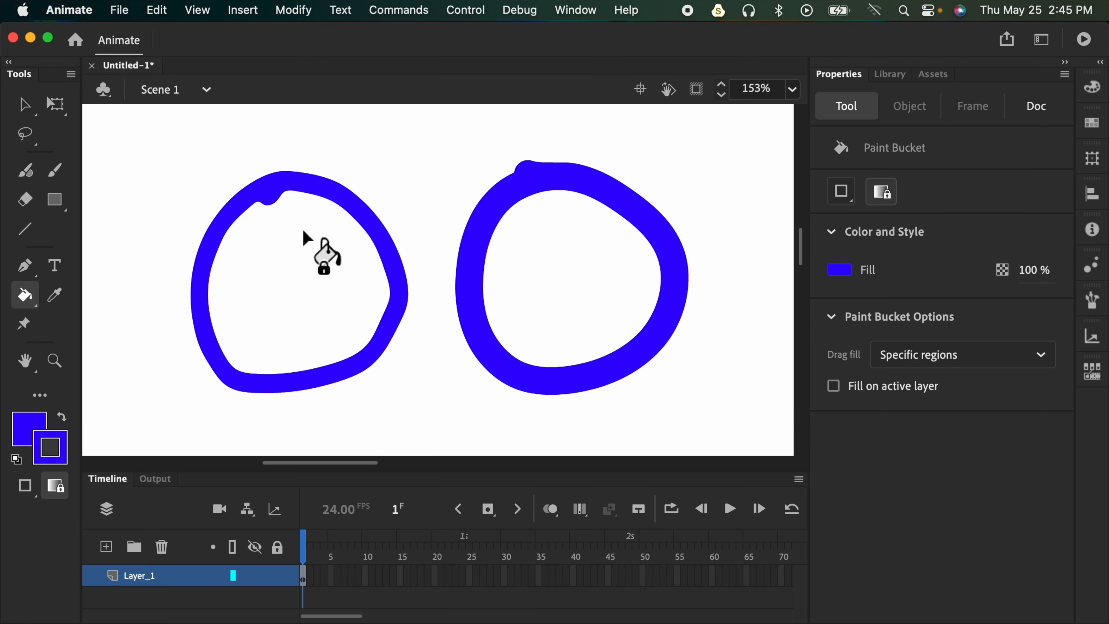
click(279, 295)
click(581, 280)
- Move the filled Classic Brush circle down and to the left with the Selection tool, undo the move, and shift it slightly left instead
key(v)
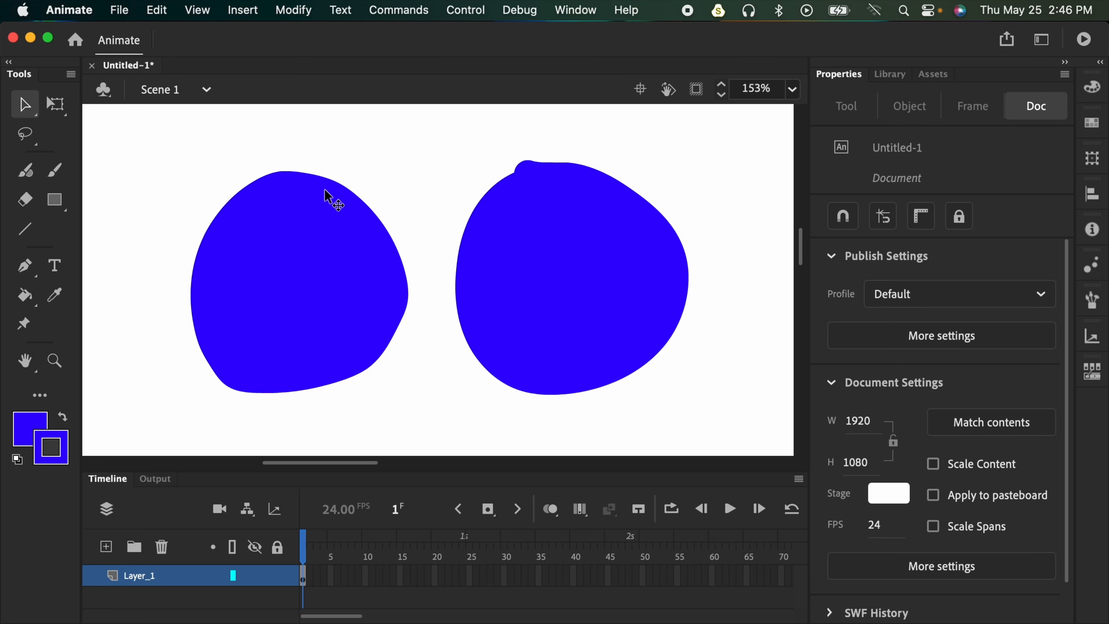
click(313, 261)
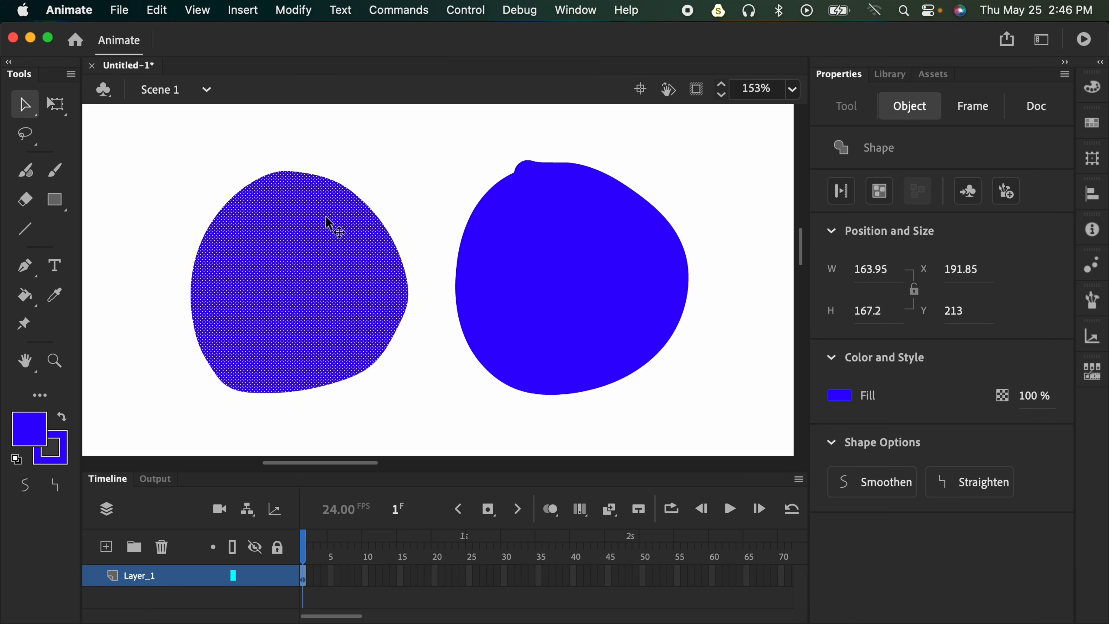
drag(297, 265, 279, 283)
click(359, 183)
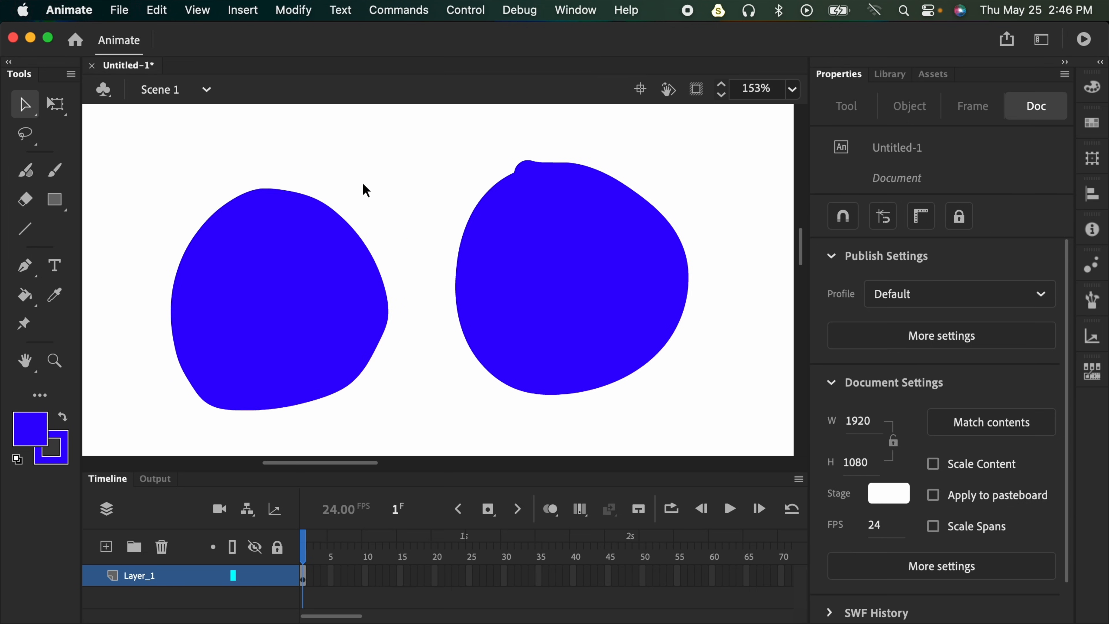
key(super+z)
key(super+z)
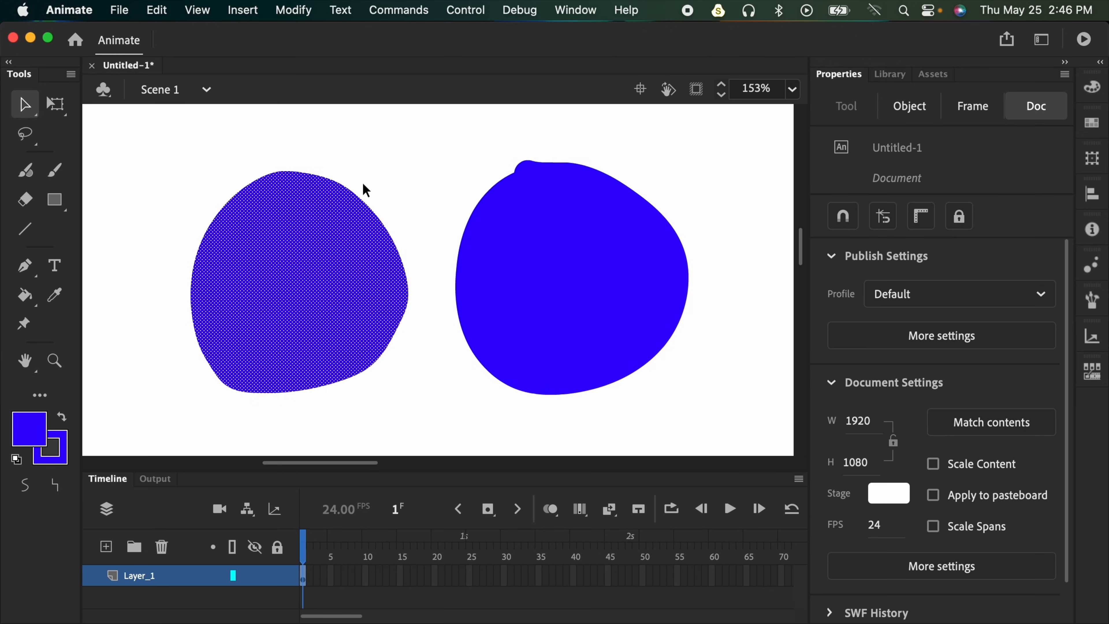
drag(321, 255, 314, 258)
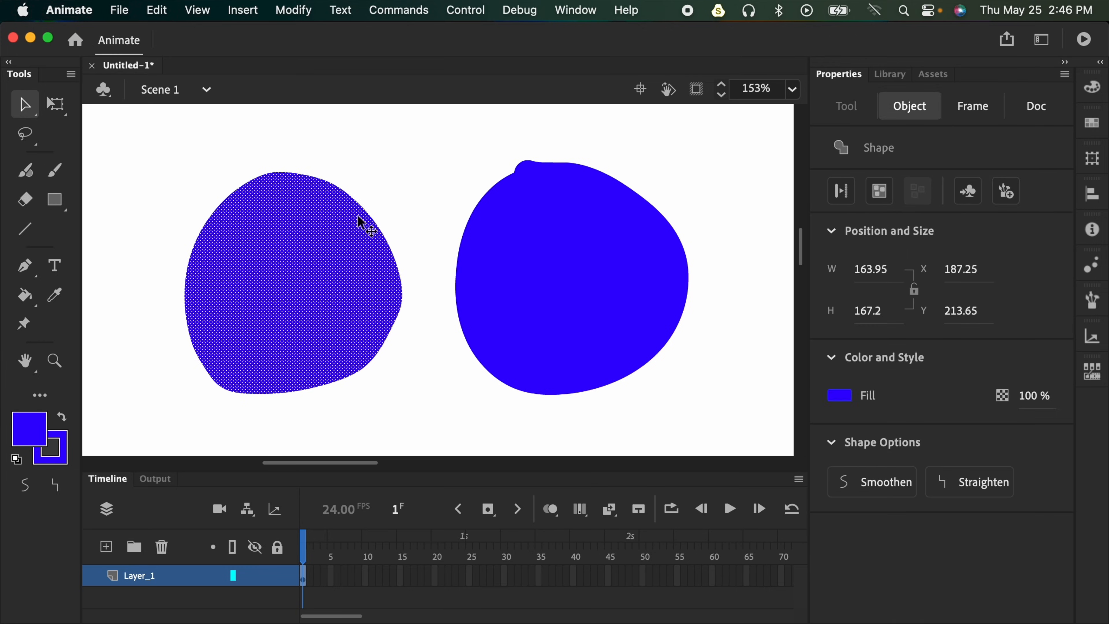
- Undo the last move of the filled Classic Brush circle
key(super+z)
key(super+z)
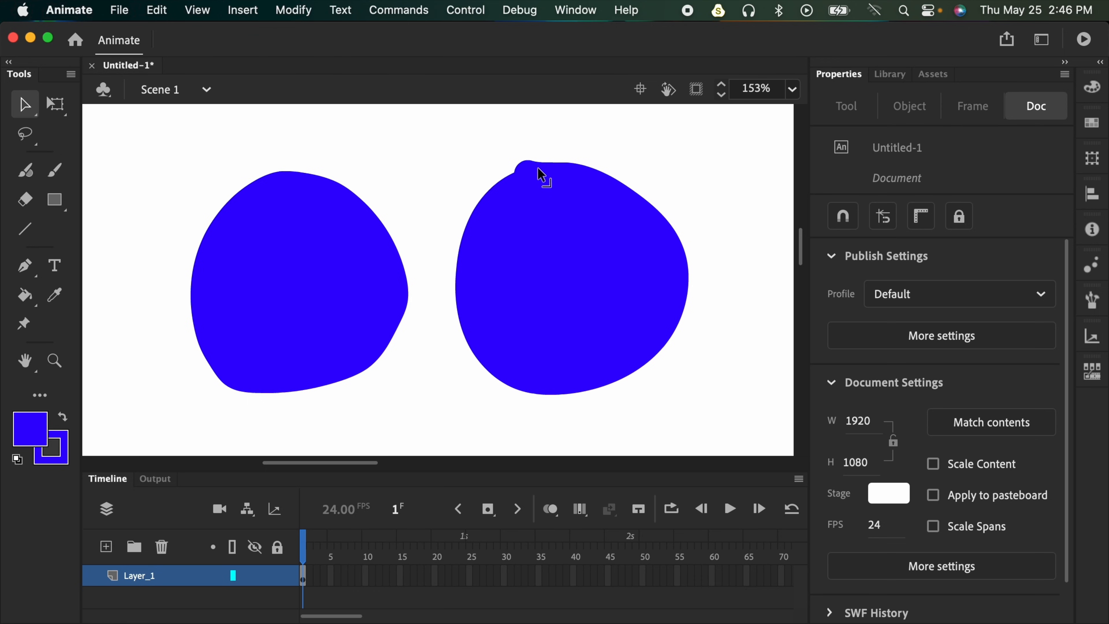
- Try moving only the fill of the Paint Brush circle down and to the right out of its stroke, and undo the move
drag(673, 181, 539, 282)
click(484, 302)
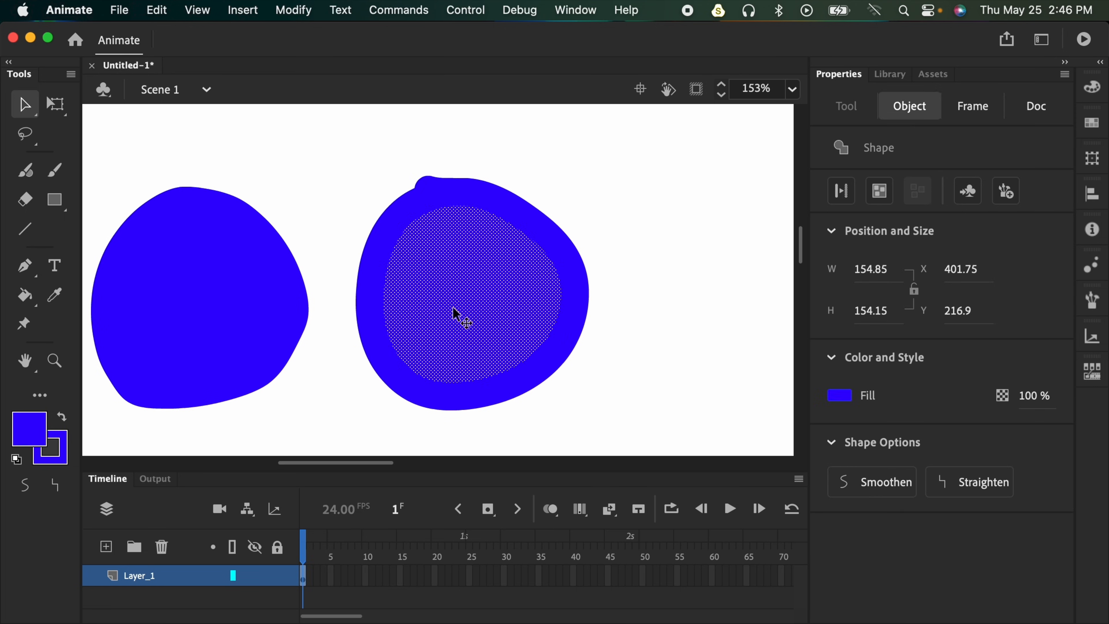
drag(490, 307, 724, 387)
drag(729, 237, 634, 164)
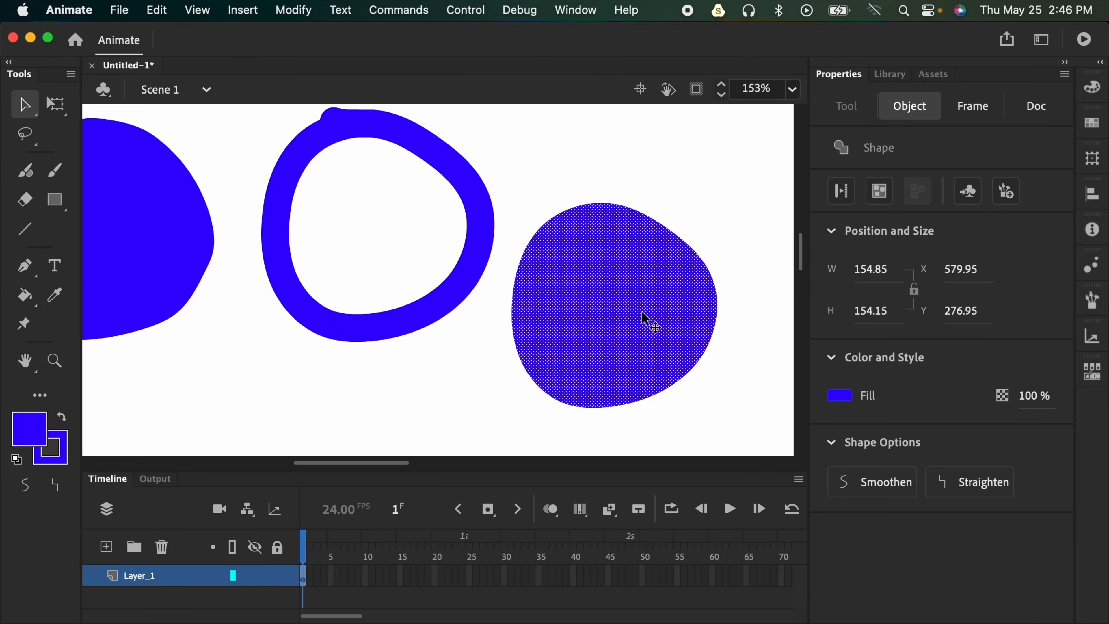
click(703, 190)
key(super+z)
key(super+z)
click(654, 258)
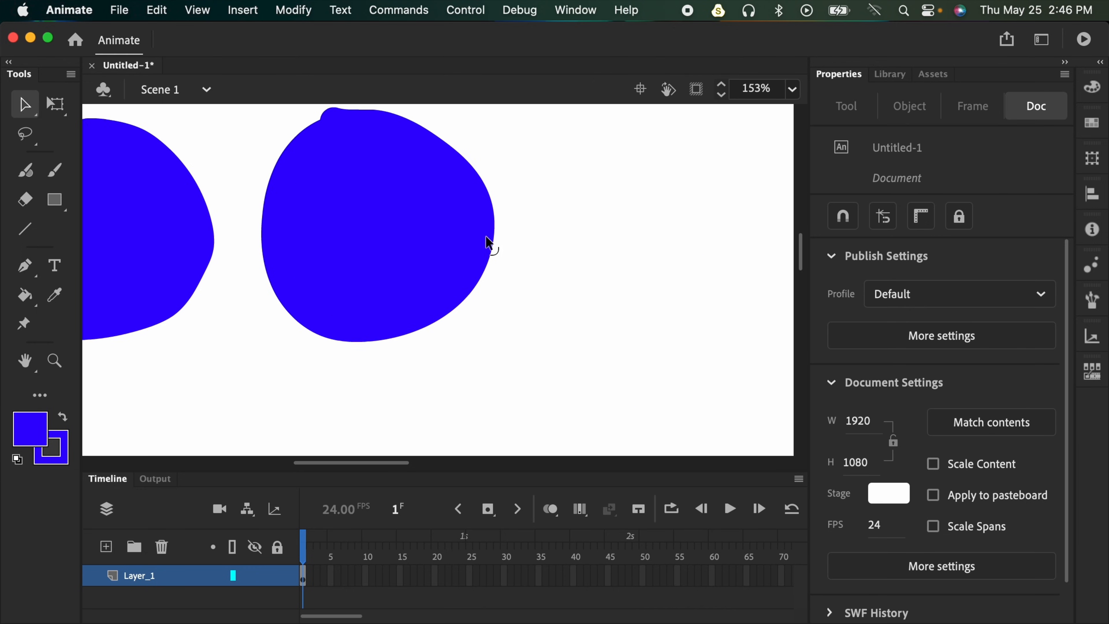
- Select the Paint Brush circle's stroke and fill together, and change its stroke color to red
click(491, 234)
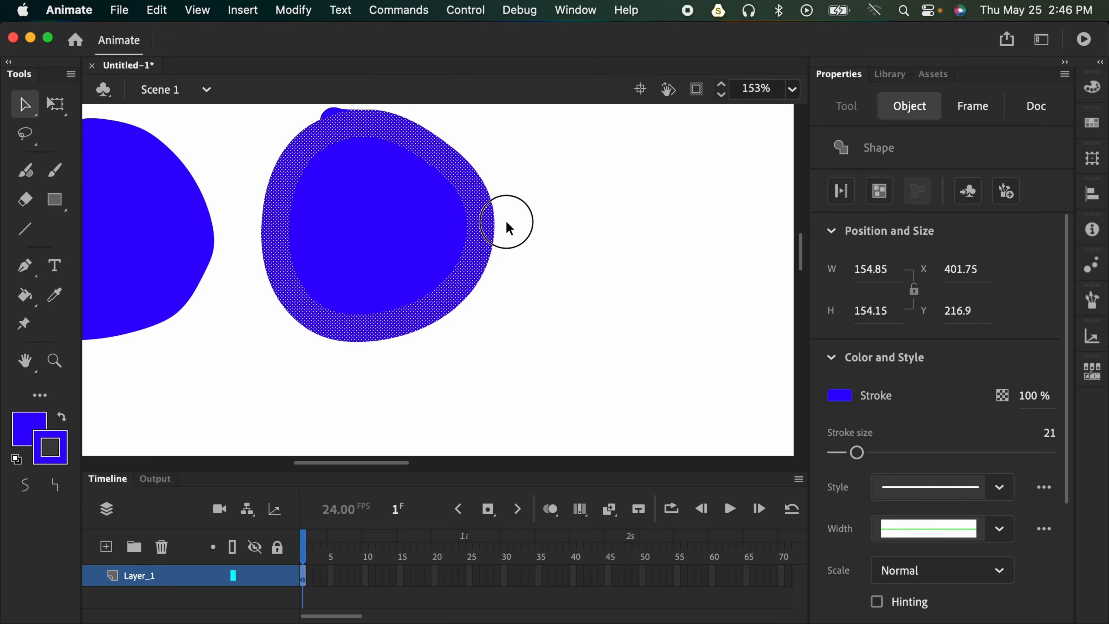
drag(505, 226, 560, 246)
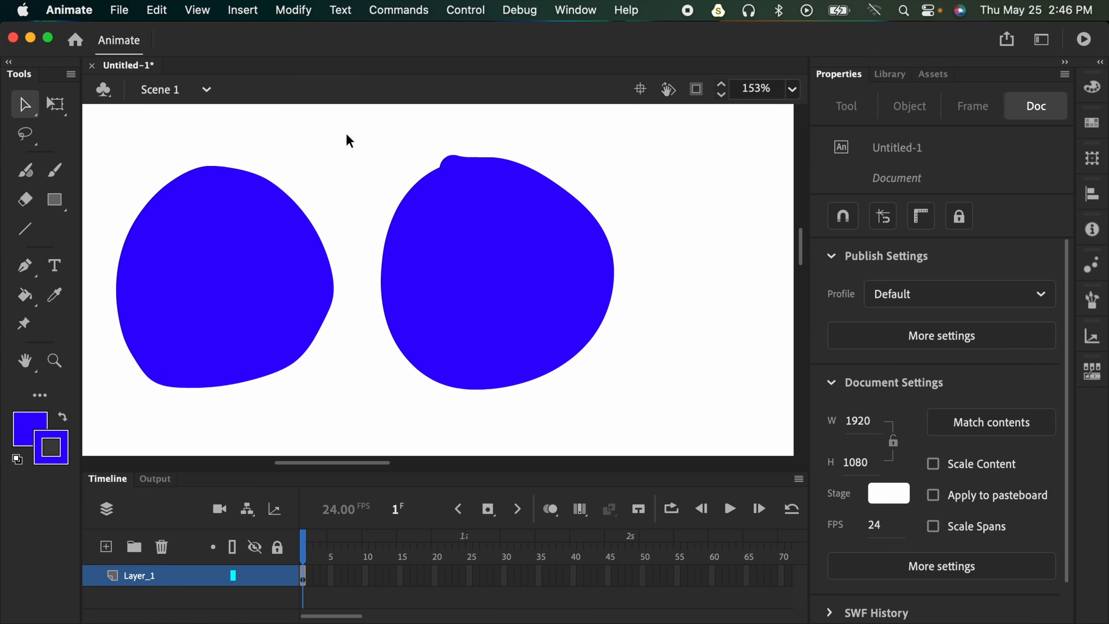
drag(348, 133, 588, 357)
click(573, 299)
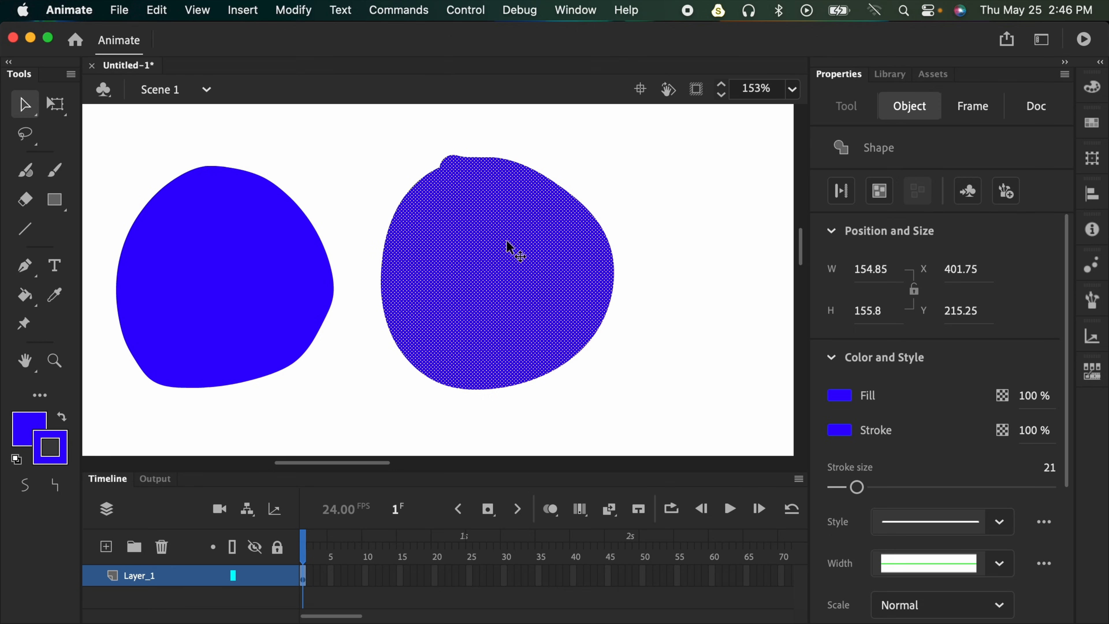
click(56, 450)
click(124, 316)
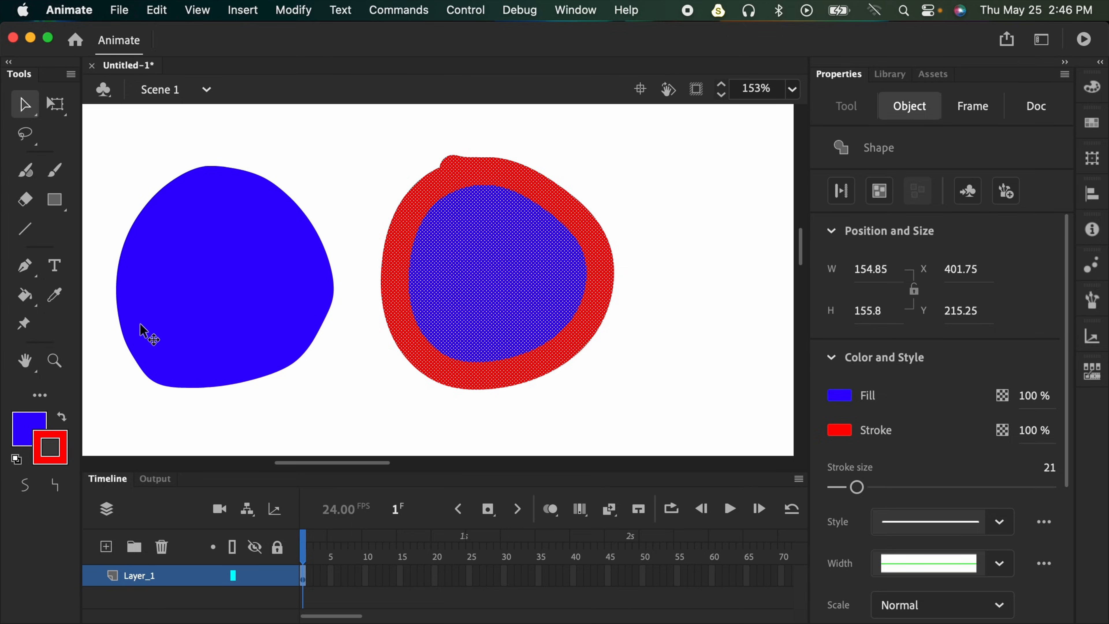
click(602, 357)
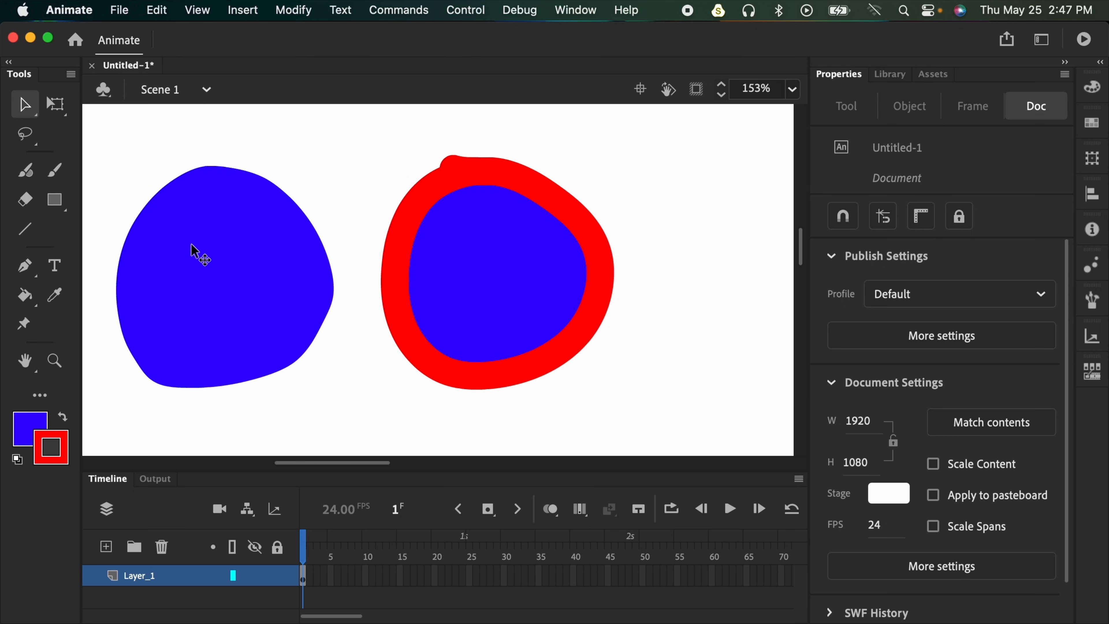
- Undo the red stroke color and the blue Paint Bucket fills so that both circles are hollow blue outlines again
key(super+z)
key(super+z)
key(super+z)
key(super+z)
key(super+z)
key(super+z)
key(super+z)
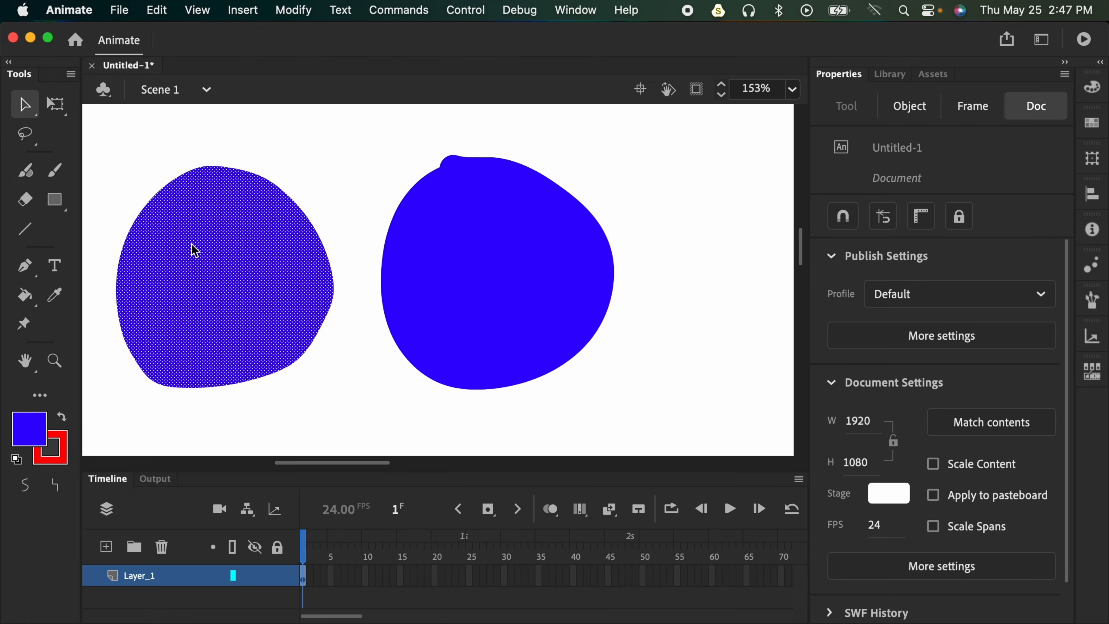
key(super+z)
key(super+z)
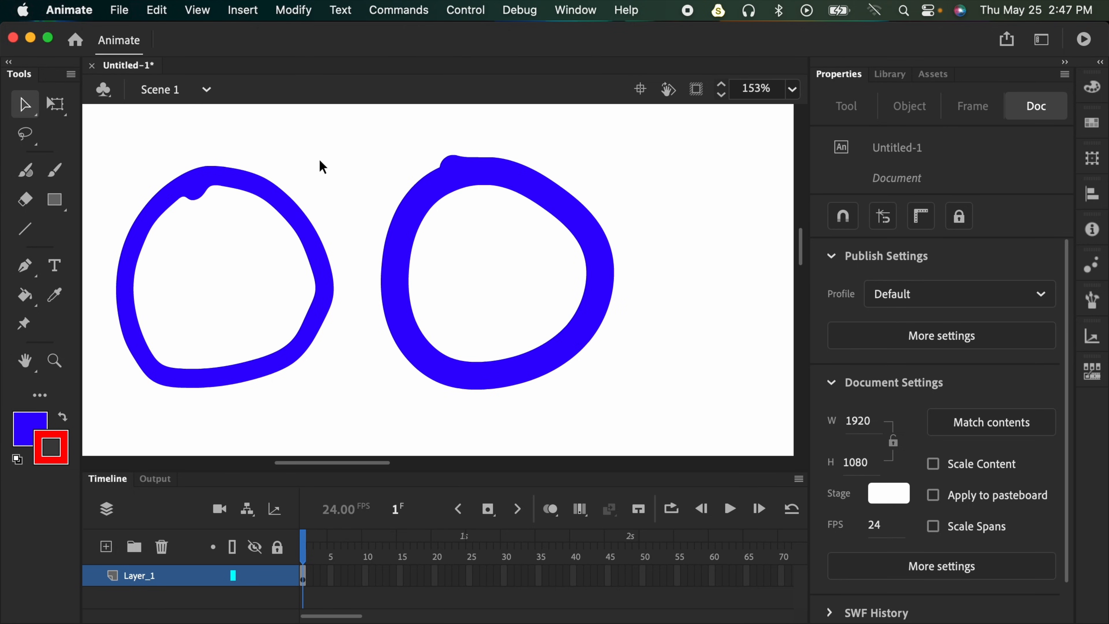
- Fill the interior of the Classic Brush circle with red using the Paint Bucket
key(k)
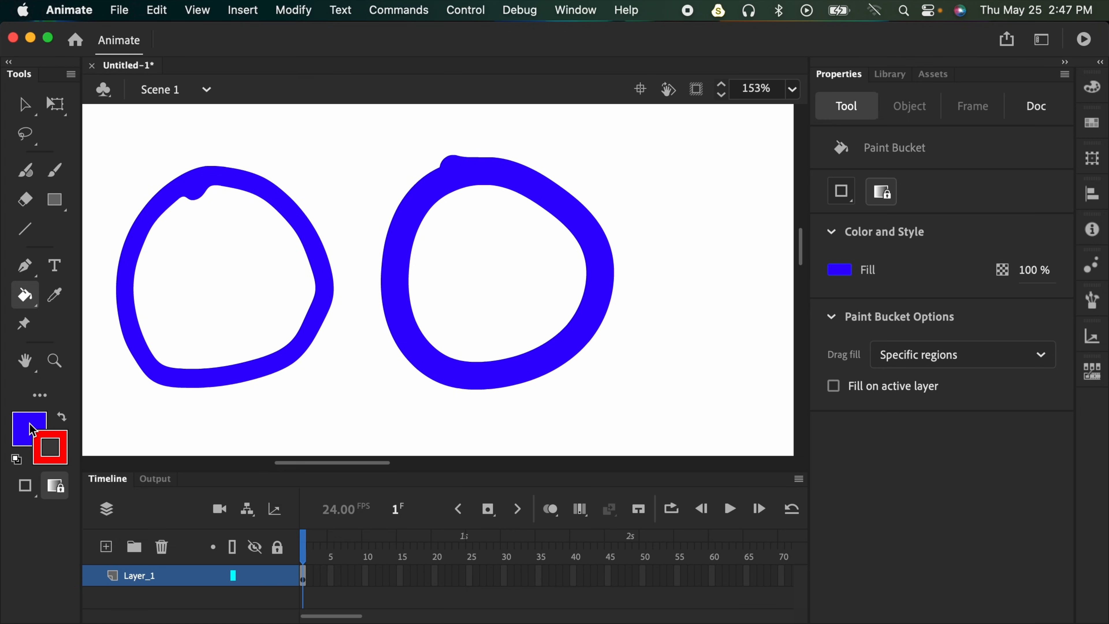
click(27, 432)
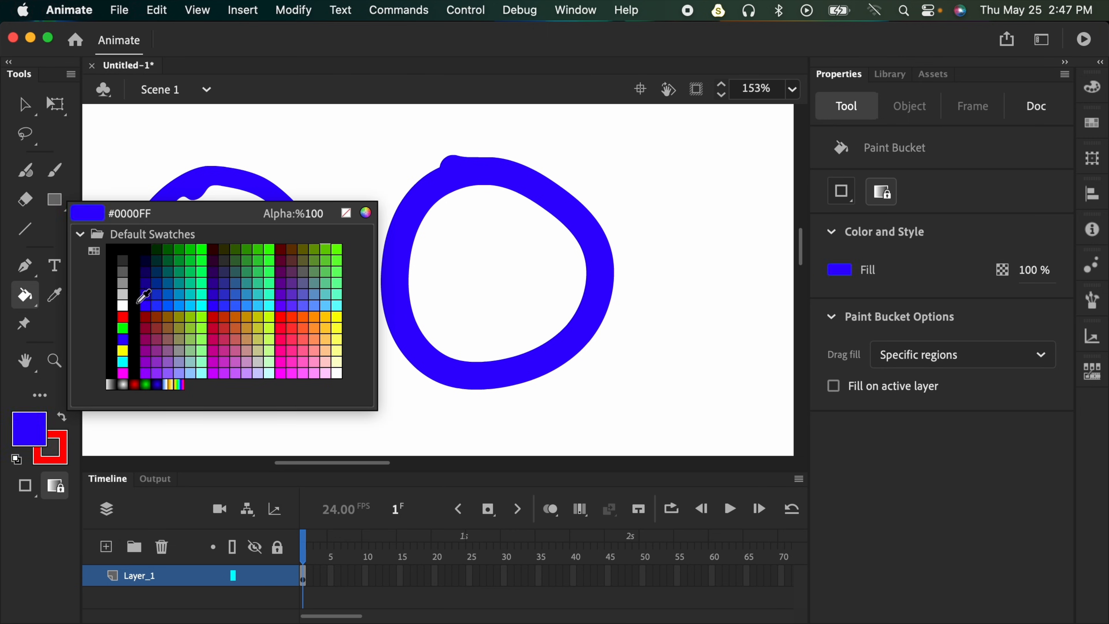
click(125, 317)
click(189, 320)
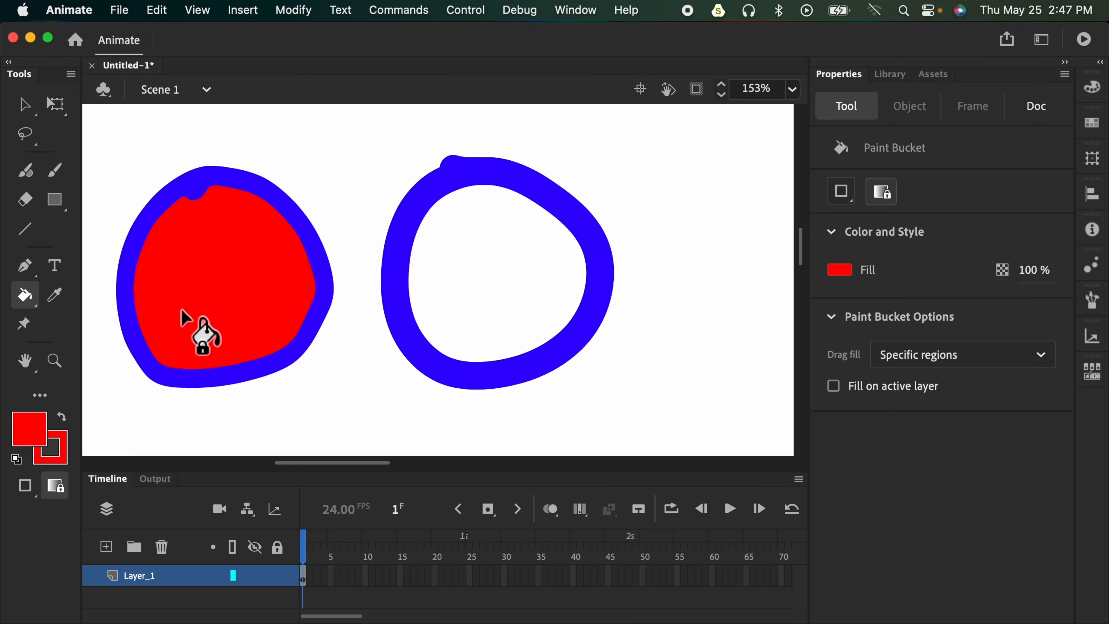
- Try moving the Classic Brush circle's red fill down and to the right out of its blue outline, and undo the move
key(v)
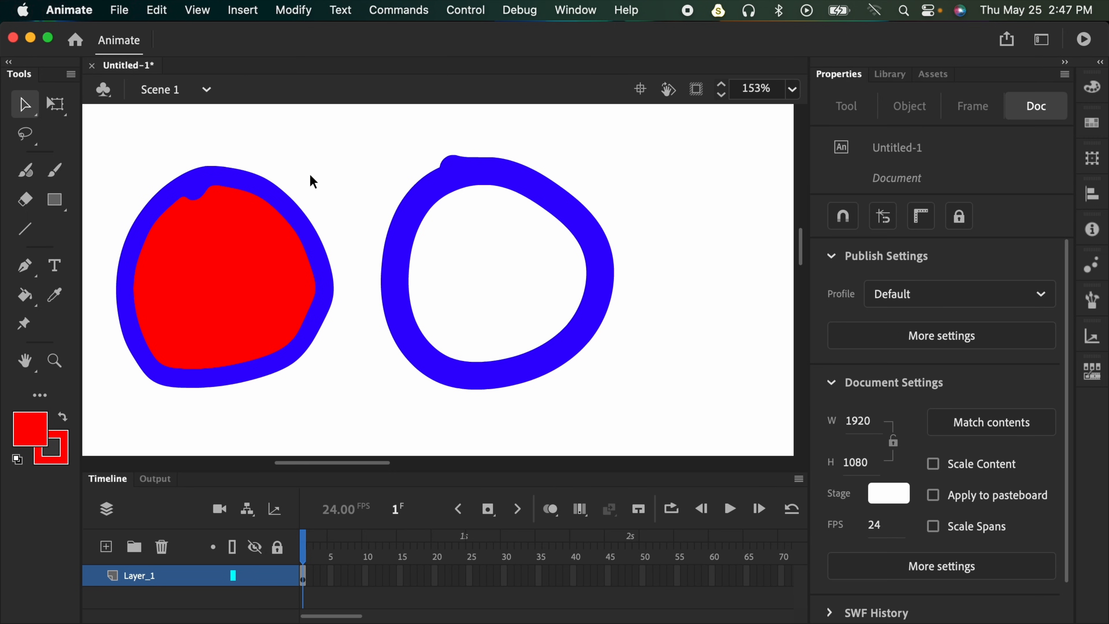
click(248, 259)
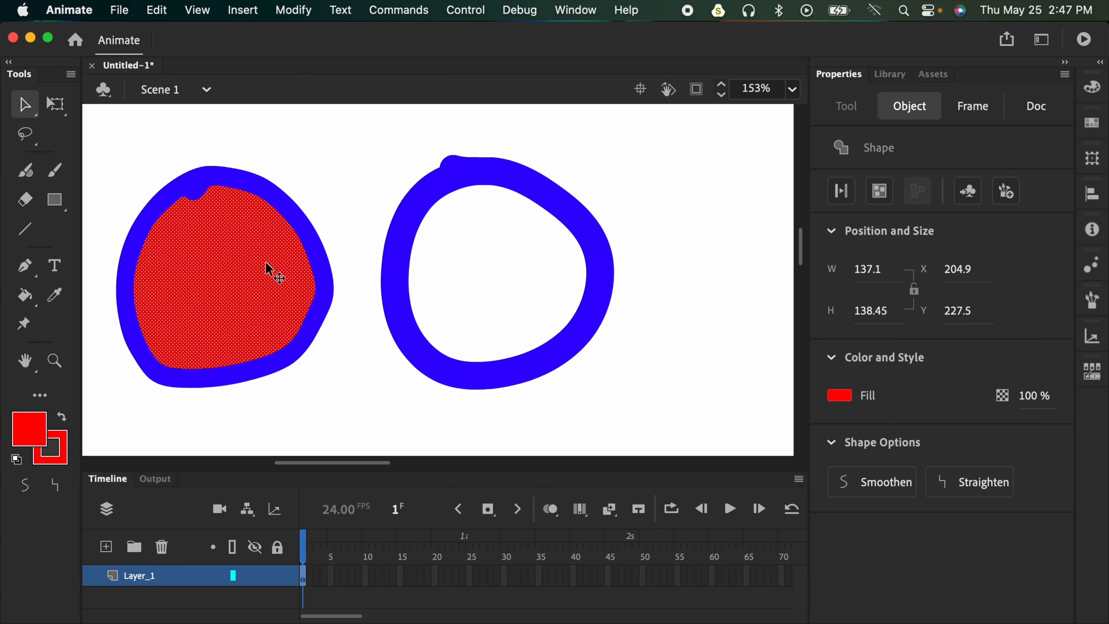
drag(248, 314, 346, 437)
key(super+z)
drag(297, 202, 320, 195)
drag(287, 226, 285, 232)
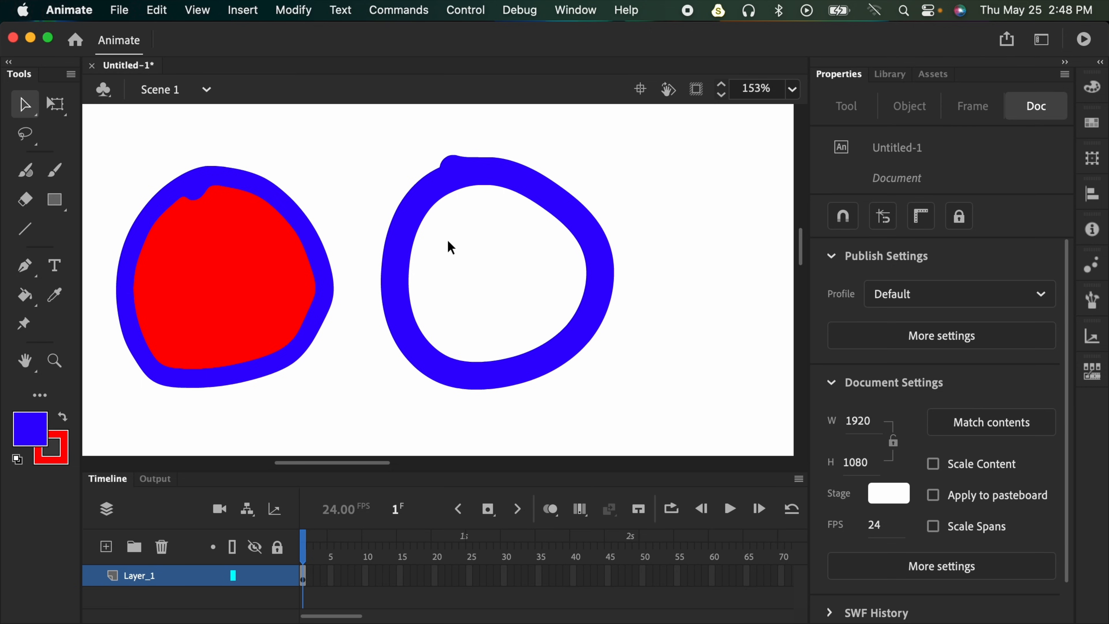
- Fill the interior of the Paint Brush circle with red using the Paint Bucket, and return to the Selection tool
key(k)
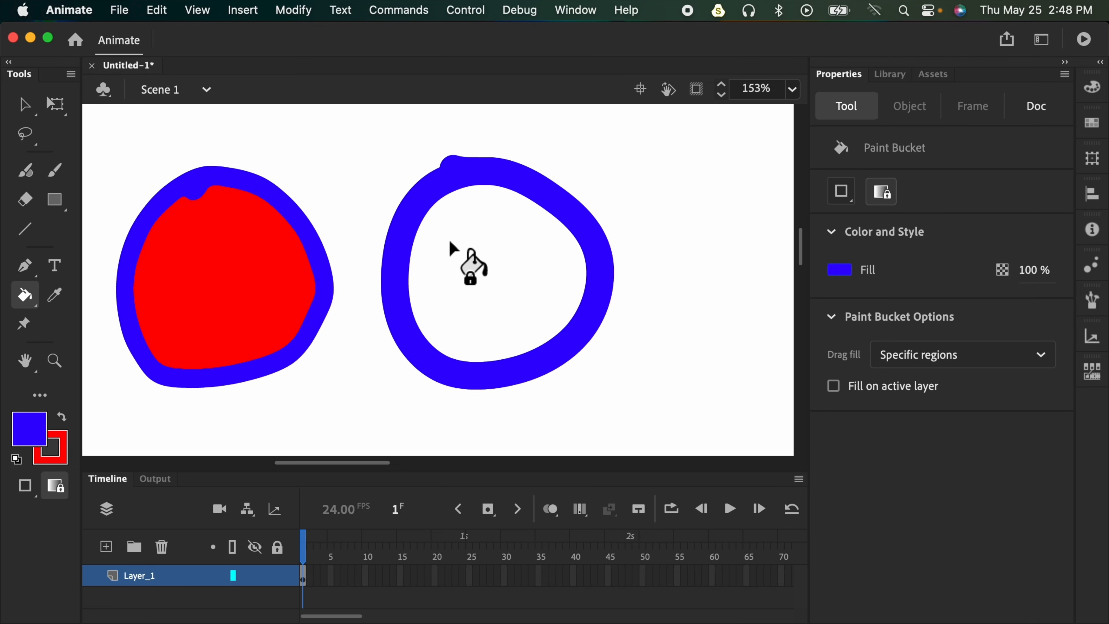
click(36, 434)
click(123, 317)
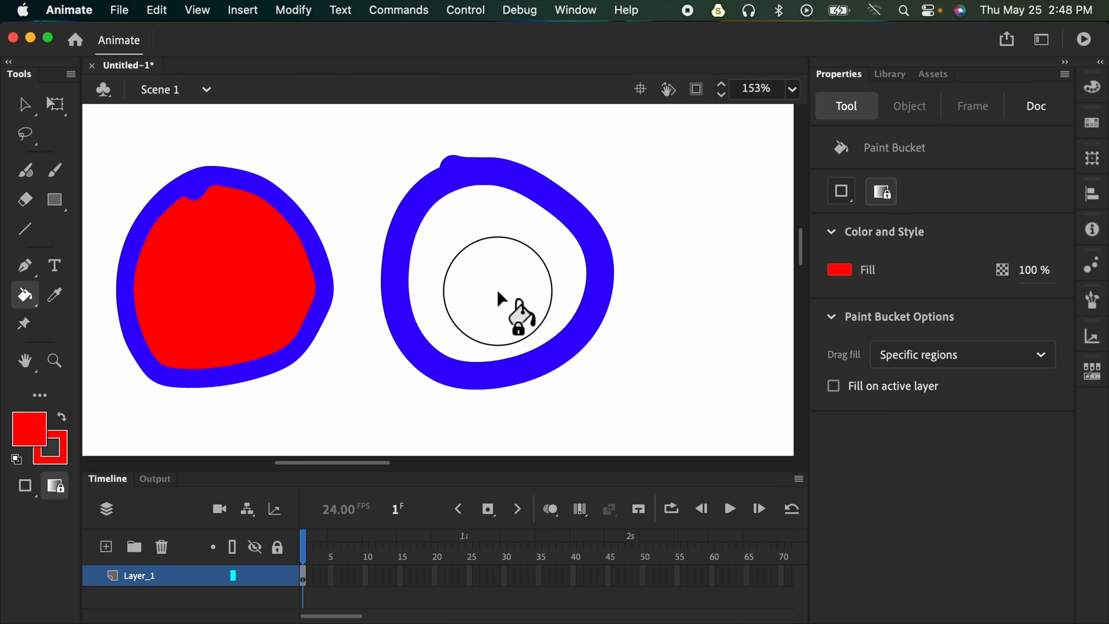
click(510, 292)
key(v)
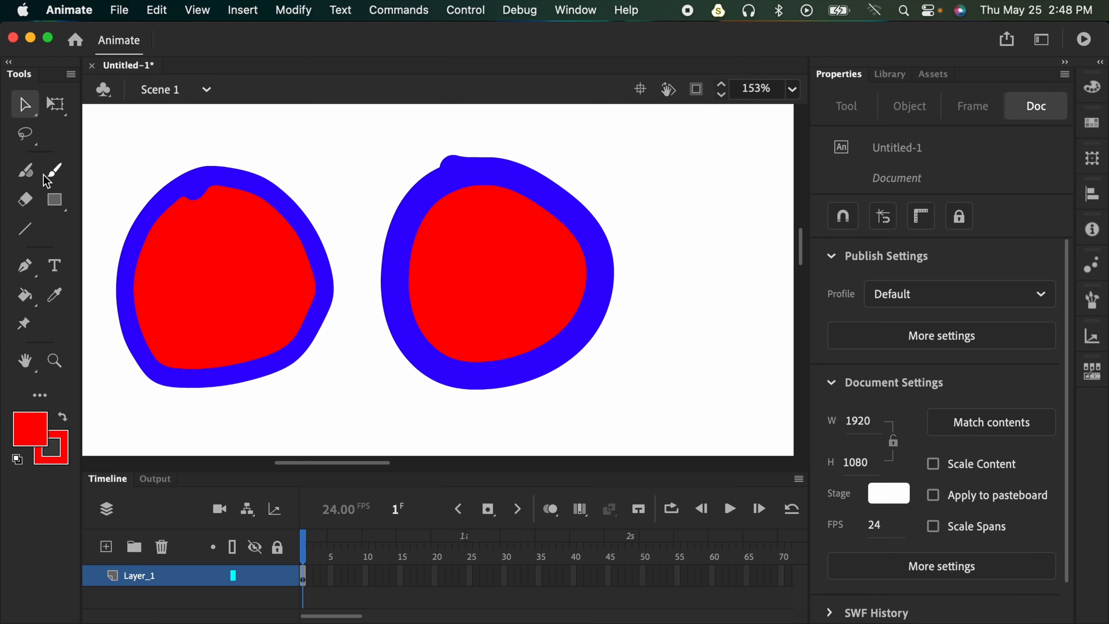
- Activate the Eraser, try its Erase Fills and Erase Normal modes, and set it to Erase Lines
click(27, 200)
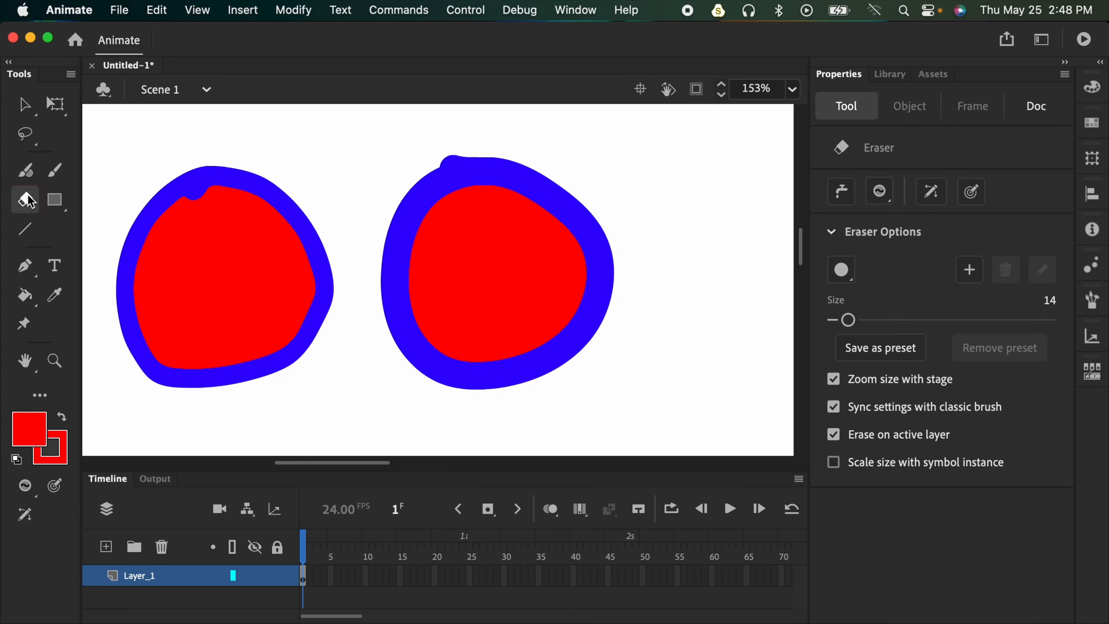
key(e)
click(882, 193)
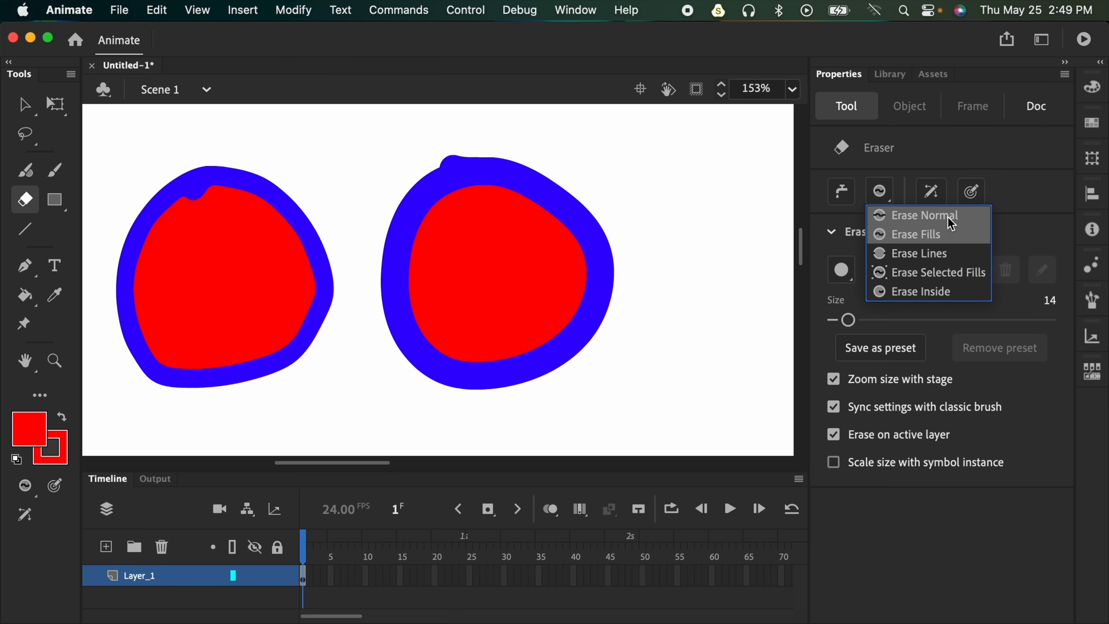
click(917, 233)
click(881, 192)
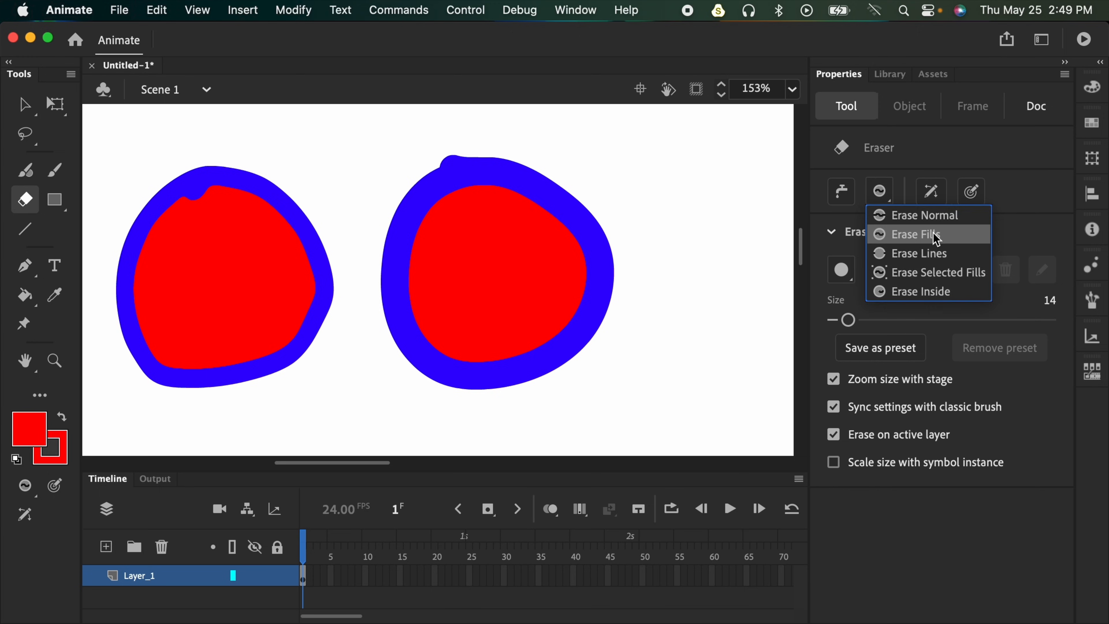
click(891, 212)
click(885, 199)
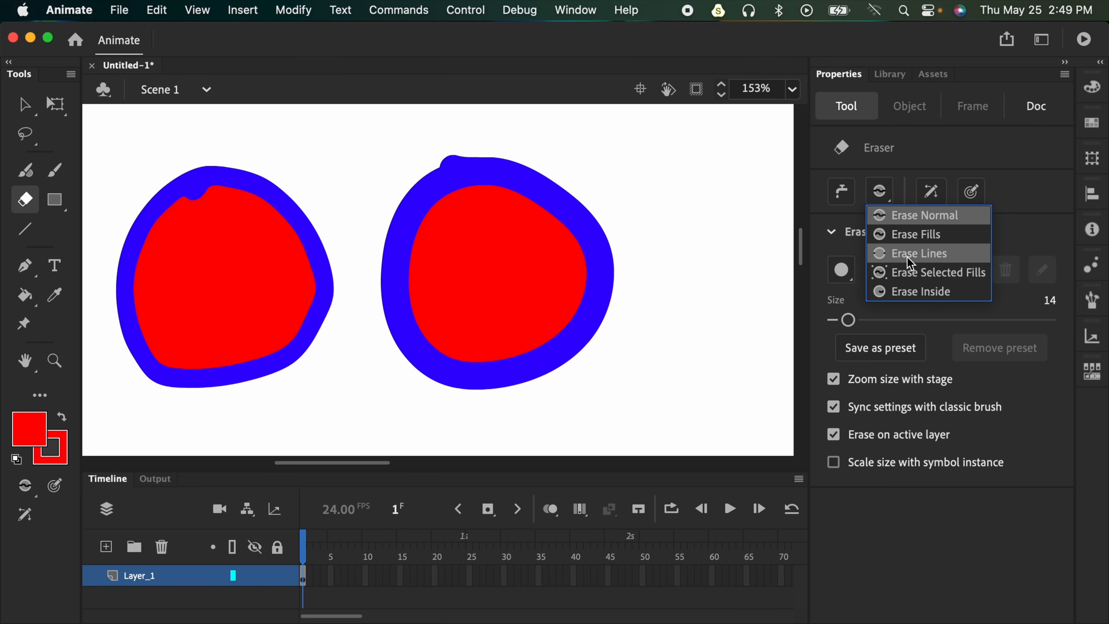
click(931, 255)
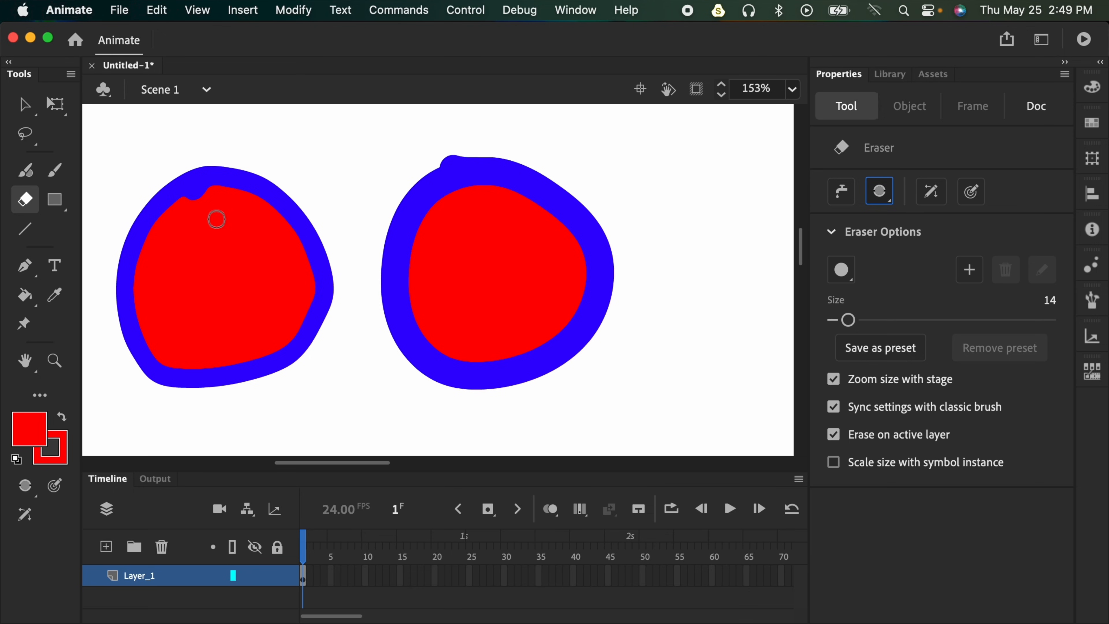
- Erase across the tops of both circles in Erase Lines mode, cutting a gap in the Paint Brush circle's stroke
mouse_move(236, 156)
mouse_down()
mouse_move(255, 144)
mouse_move(197, 318)
mouse_up()
drag(288, 149, 194, 341)
mouse_move(490, 149)
mouse_down()
mouse_move(495, 220)
mouse_move(568, 145)
mouse_up()
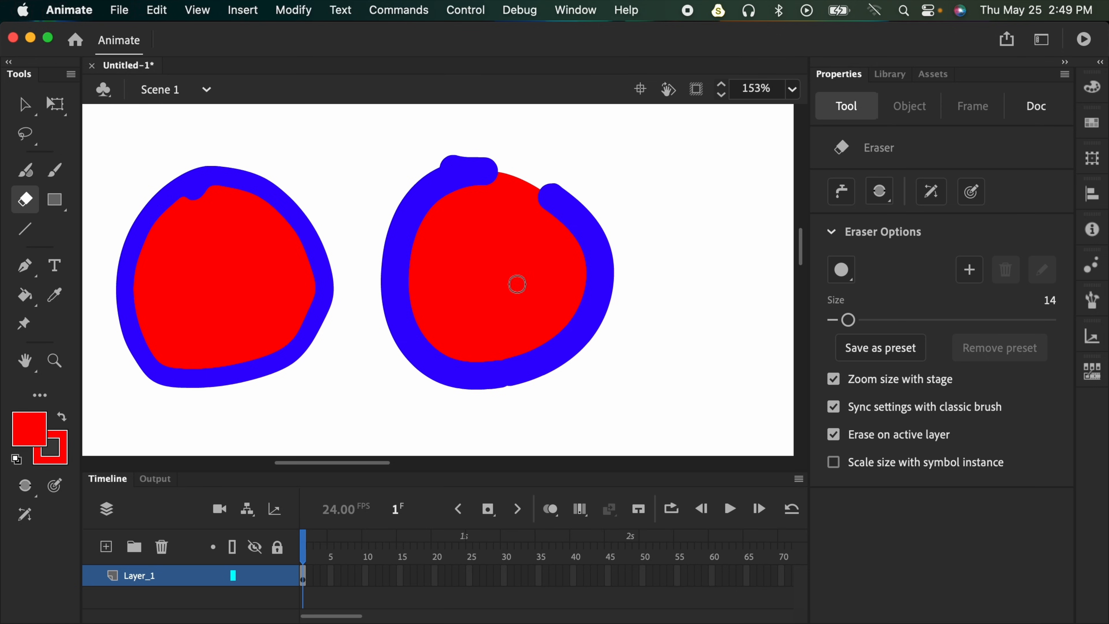
- Set the Eraser to Erase Fills, cut a wedge through the Classic Brush circle, and erase a notch in the Paint Brush circle's fill
click(887, 201)
click(929, 240)
click(251, 158)
mouse_move(251, 157)
mouse_down()
mouse_move(223, 242)
mouse_move(275, 166)
mouse_up()
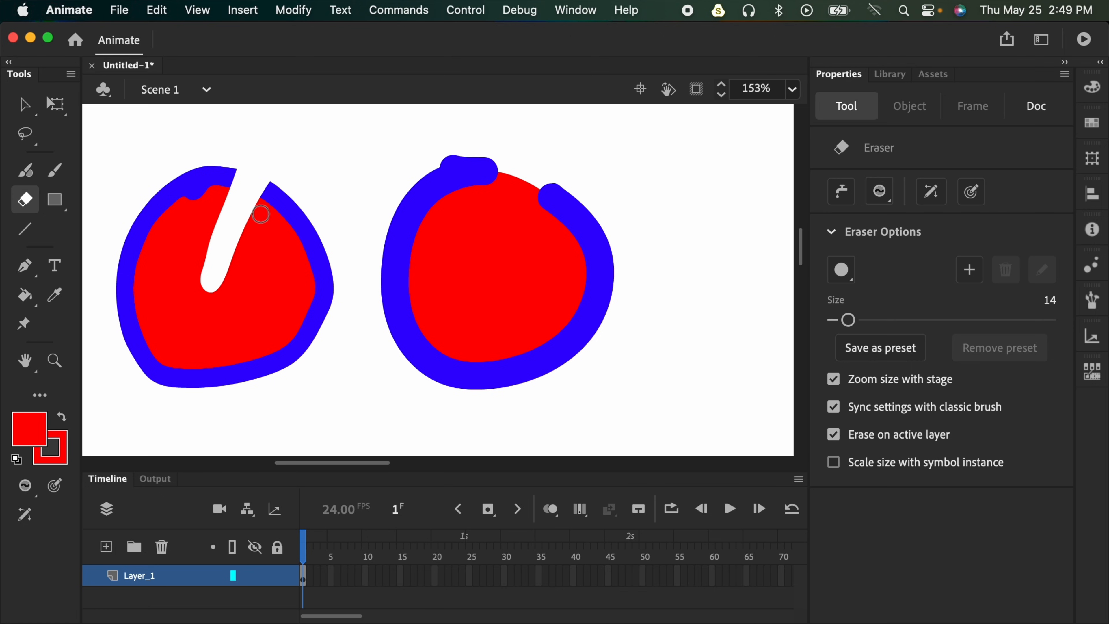
mouse_move(557, 183)
mouse_down()
mouse_move(530, 240)
mouse_move(587, 205)
mouse_move(583, 194)
mouse_up()
key(super+z)
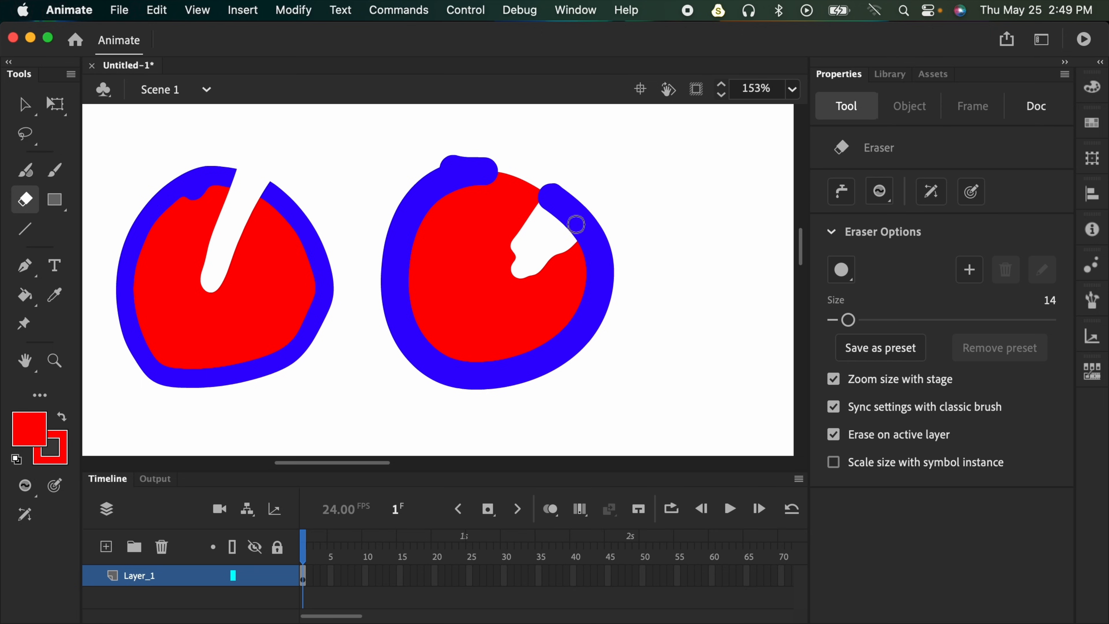
mouse_move(539, 188)
mouse_down()
mouse_move(517, 248)
mouse_move(524, 267)
mouse_move(581, 197)
mouse_up()
key(super+z)
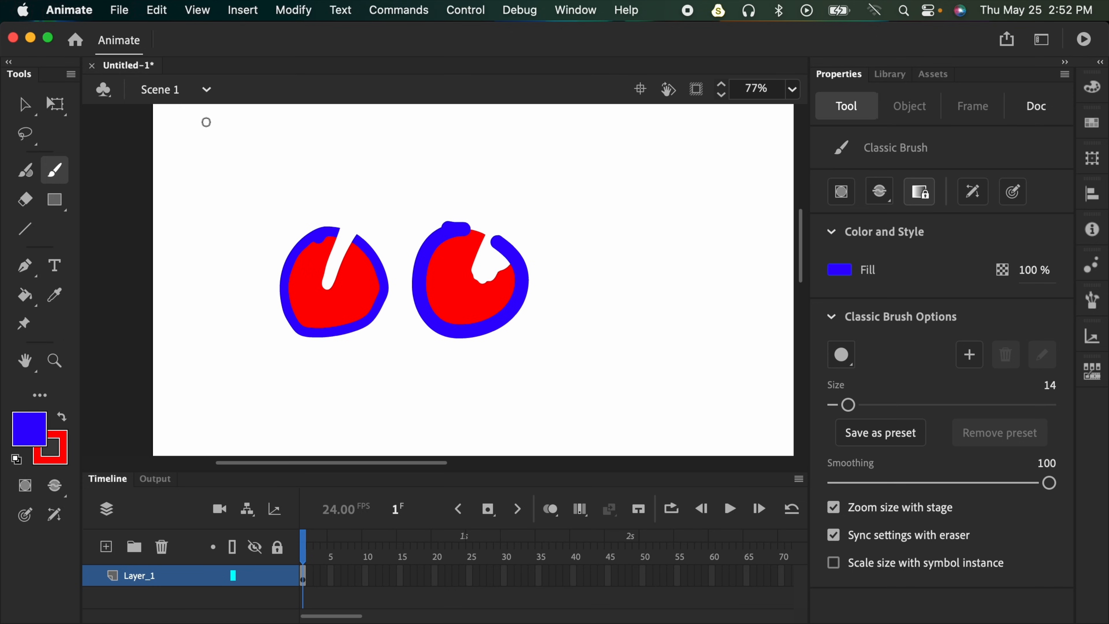
- Try blue Classic Brush scribbles in the empty area beside the circles, and undo them along with the last erasure
mouse_move(588, 157)
mouse_down()
mouse_move(599, 243)
mouse_move(728, 154)
mouse_up()
key(super+z)
mouse_move(644, 142)
mouse_down()
mouse_move(590, 227)
mouse_move(668, 185)
mouse_move(588, 320)
mouse_move(695, 223)
mouse_move(630, 342)
mouse_move(716, 388)
mouse_up()
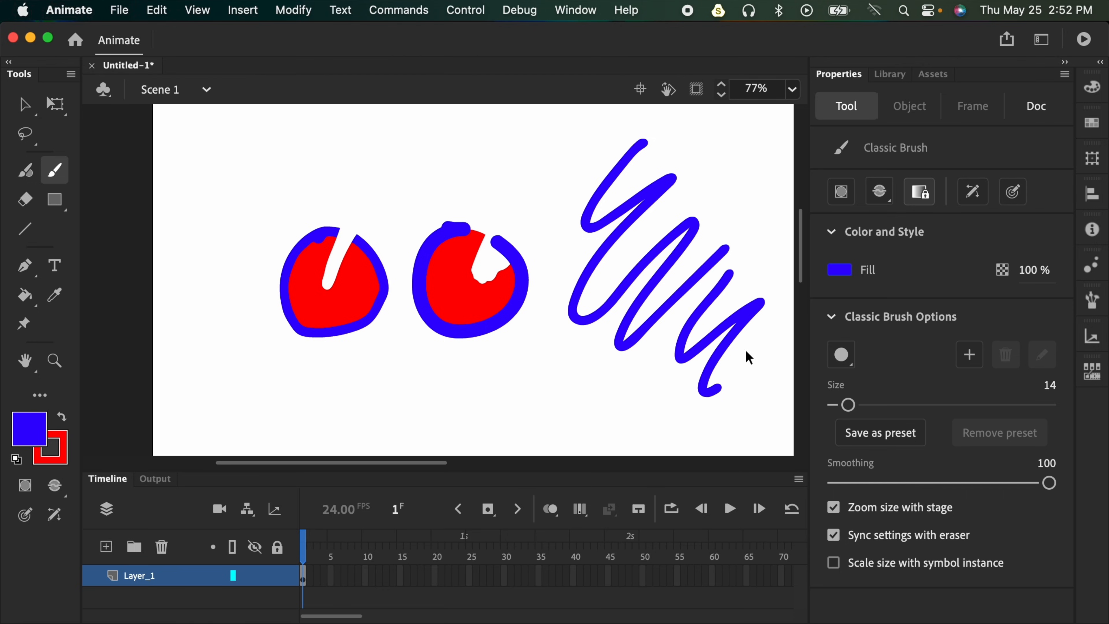
key(super+z)
key(super+z)
key(super+z)
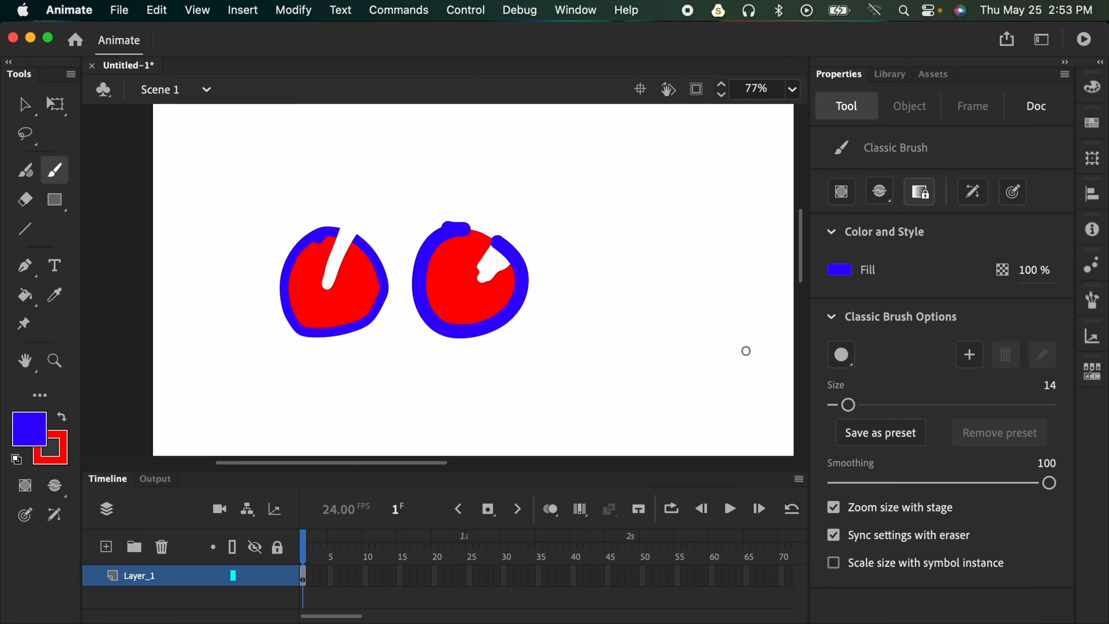
- Draw a blue oval outline with the Classic Brush above and right of the circles, undoing and redrawing its right side
click(642, 145)
mouse_move(642, 145)
mouse_down()
mouse_move(627, 258)
mouse_move(672, 184)
mouse_move(647, 142)
mouse_move(677, 235)
mouse_up()
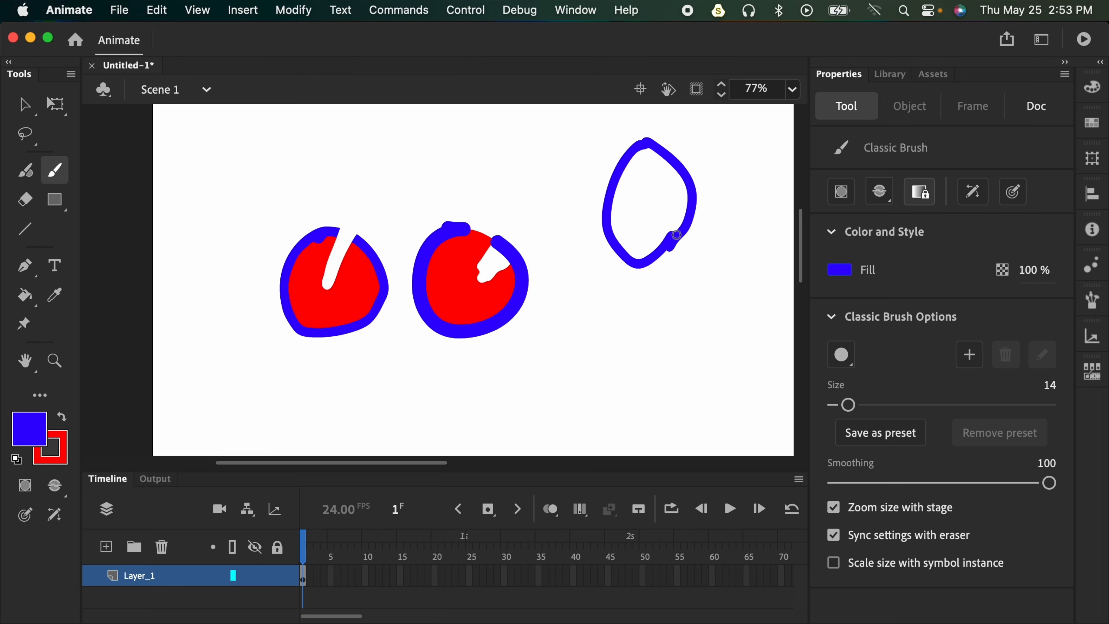
key(y)
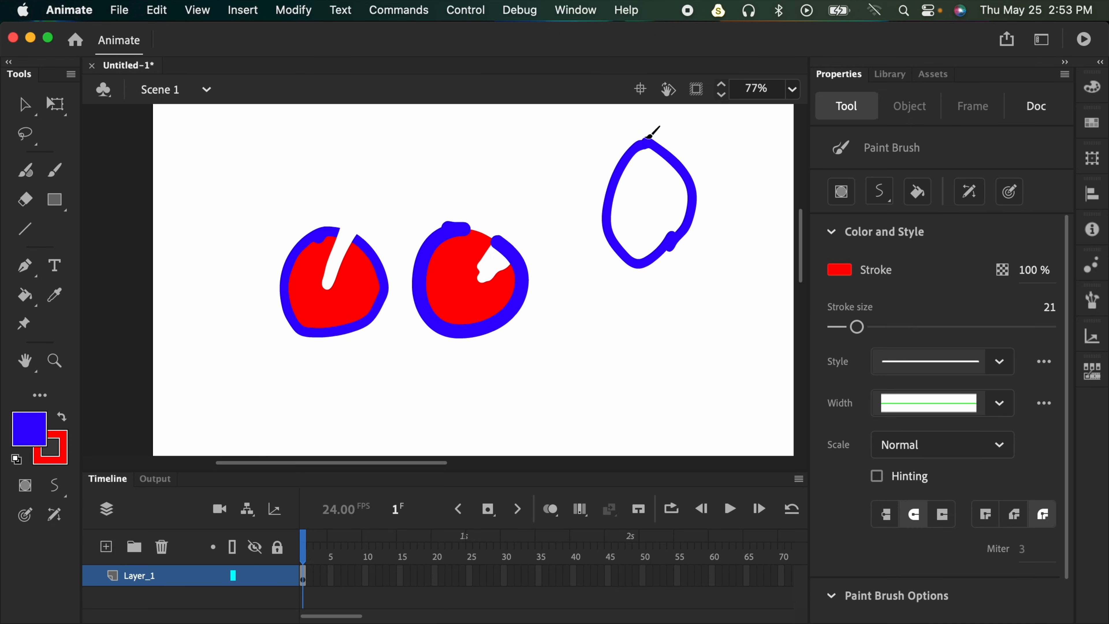
key(super+z)
key(b)
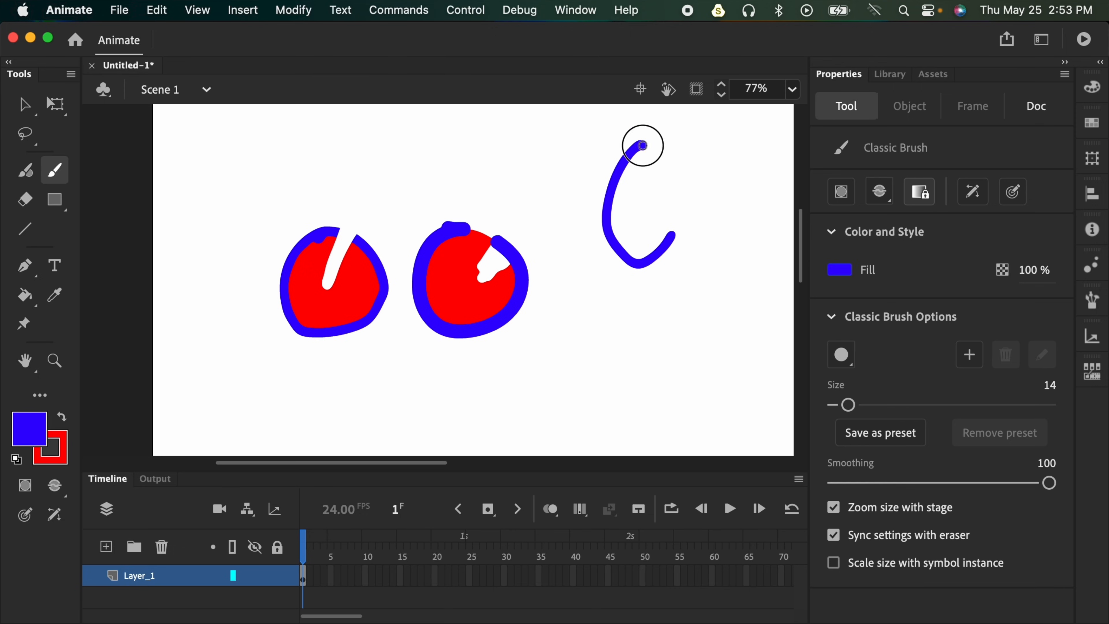
mouse_move(639, 148)
mouse_down()
mouse_move(684, 185)
mouse_move(670, 239)
mouse_up()
- Draw a red diagonal stroke through the new blue oval with the Paint Brush
key(y)
mouse_move(620, 124)
mouse_down()
mouse_move(629, 192)
mouse_move(676, 273)
mouse_up()
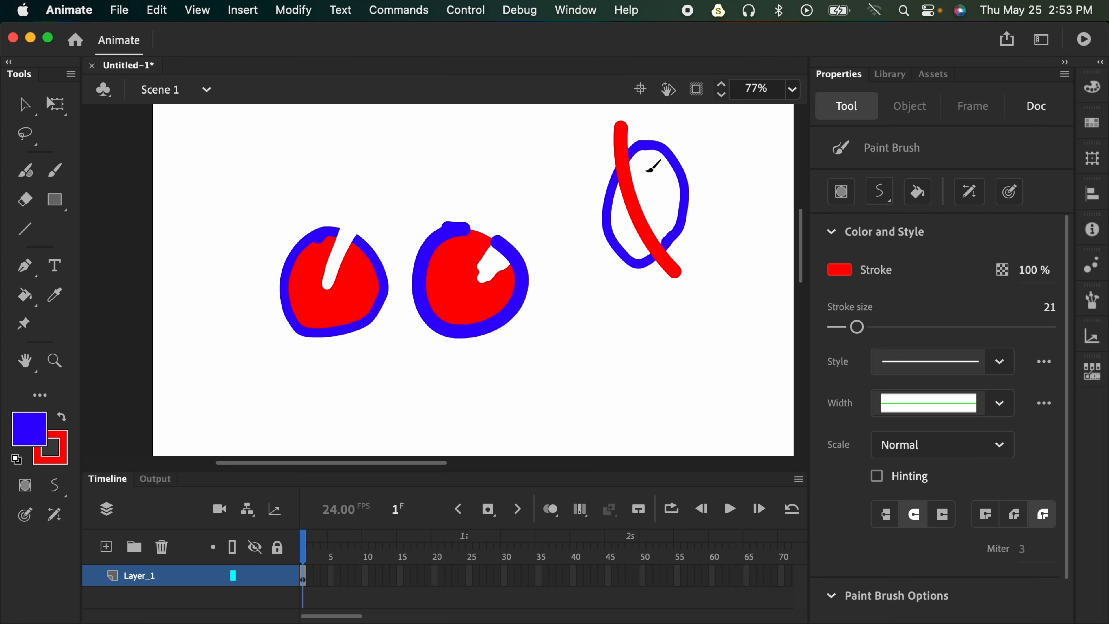
- Set the Eraser mode to Erase Lines
key(e)
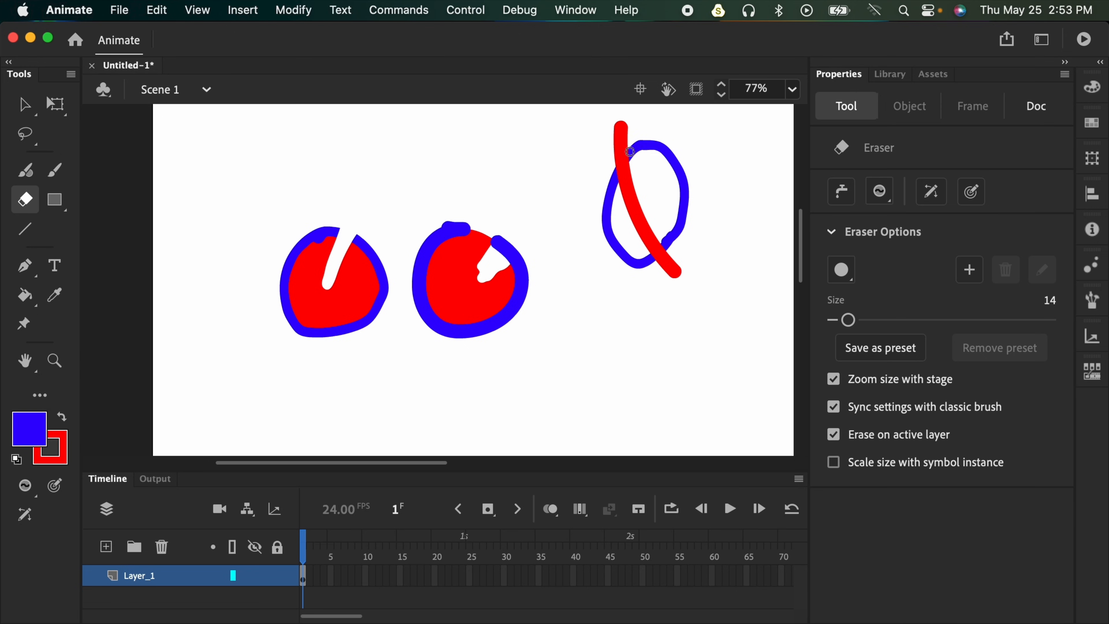
click(882, 195)
click(904, 250)
- Fill the oval's area left of the red stroke with yellow and the area right of it with orange using the Paint Bucket
key(k)
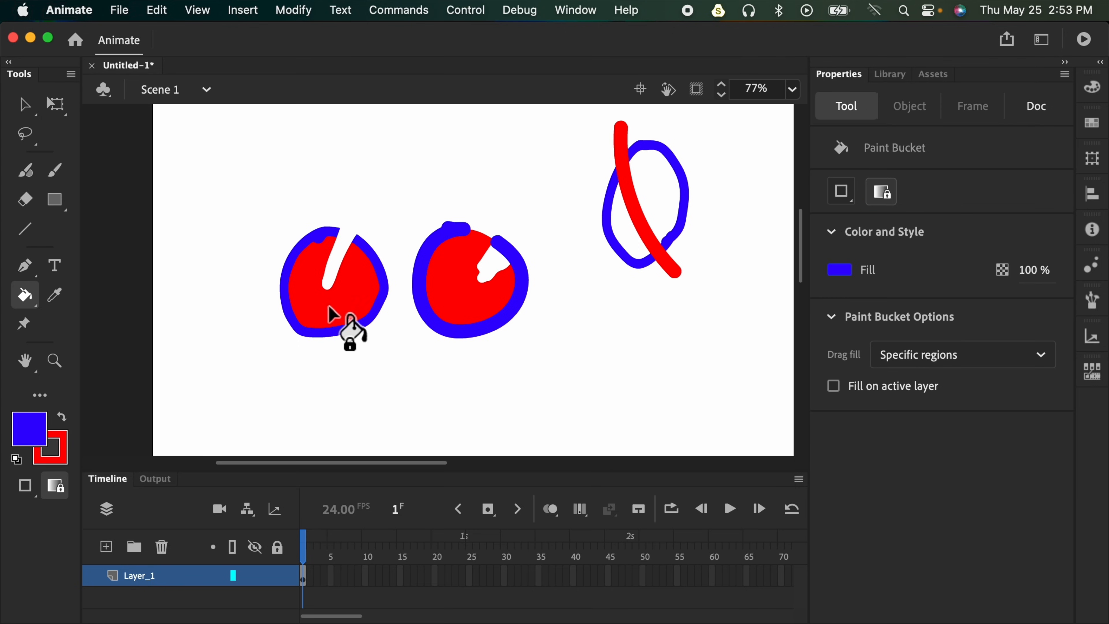
click(29, 428)
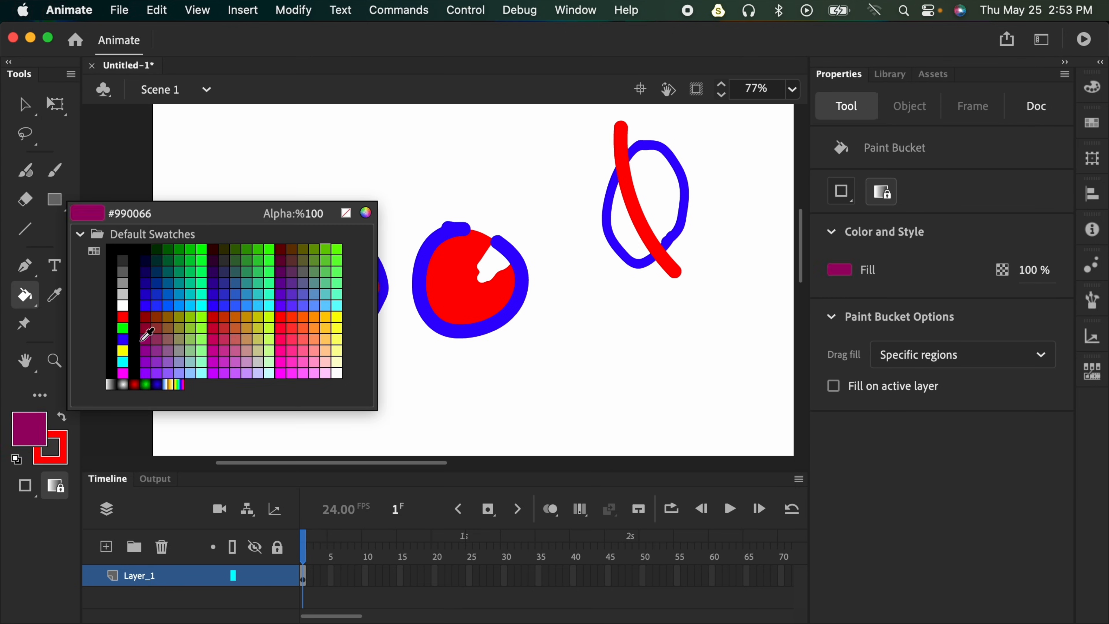
click(123, 351)
click(629, 236)
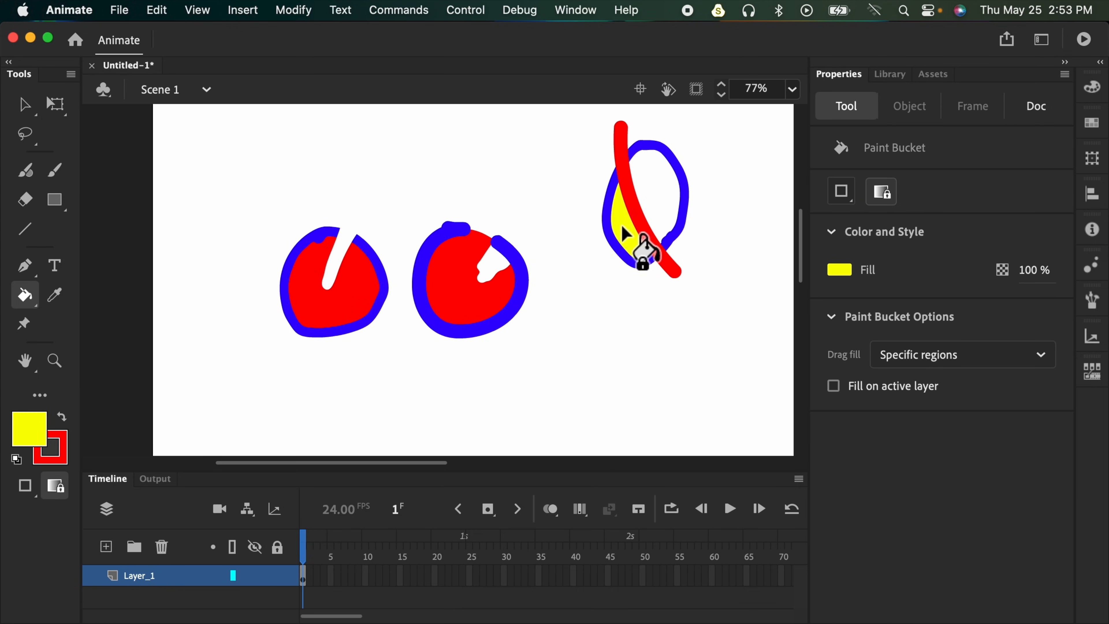
click(54, 426)
click(321, 319)
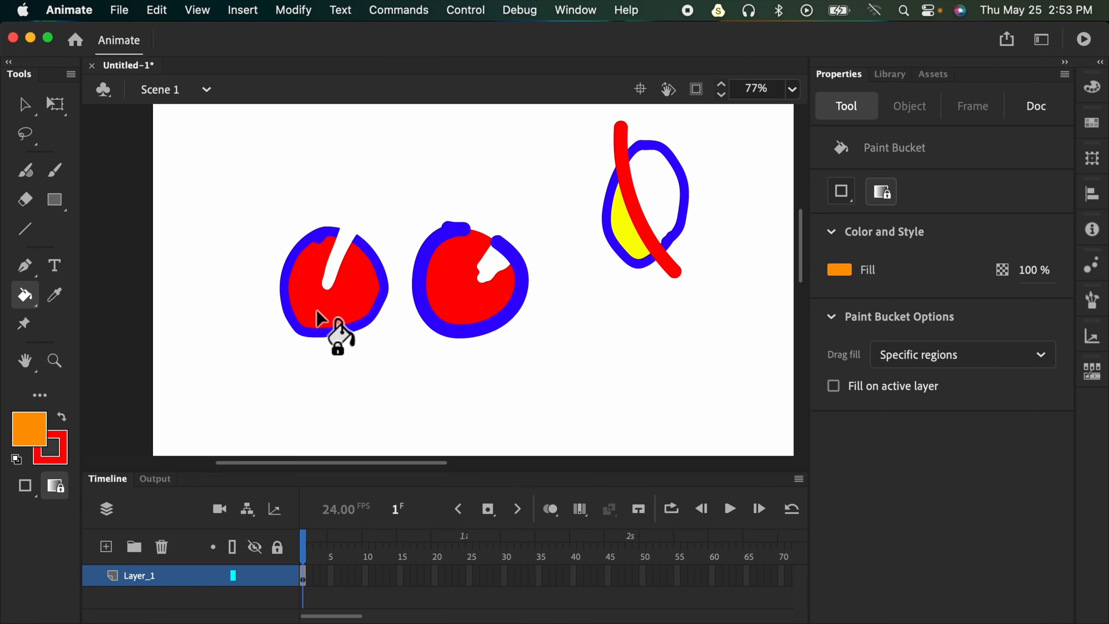
click(659, 212)
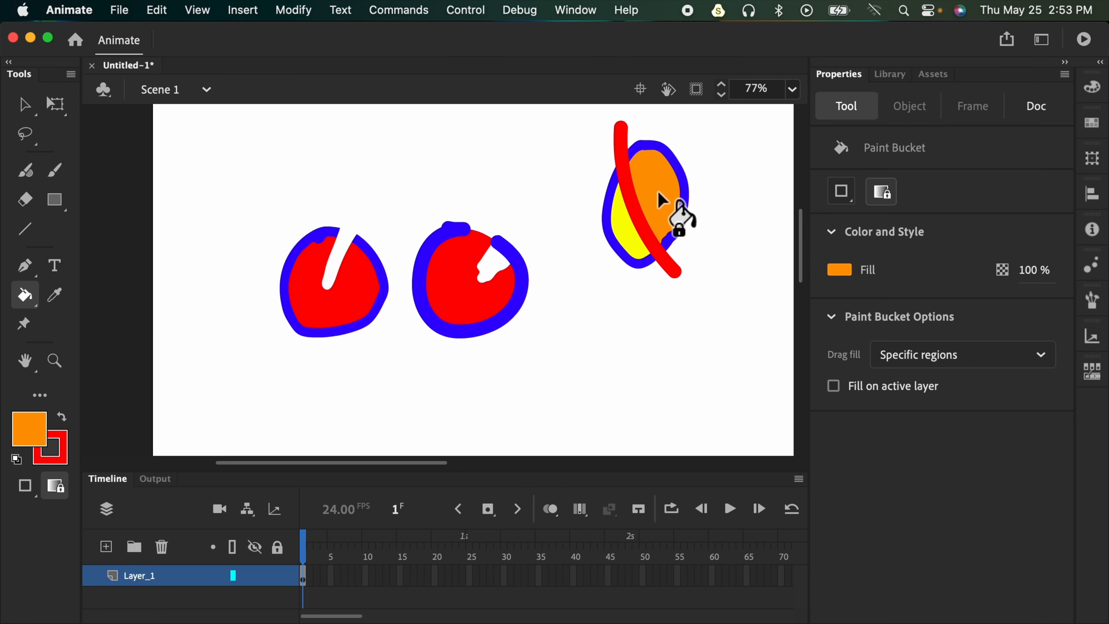
- Erase the red Paint Brush stroke running through the oval, with the Eraser set to Erase Lines
key(e)
click(880, 191)
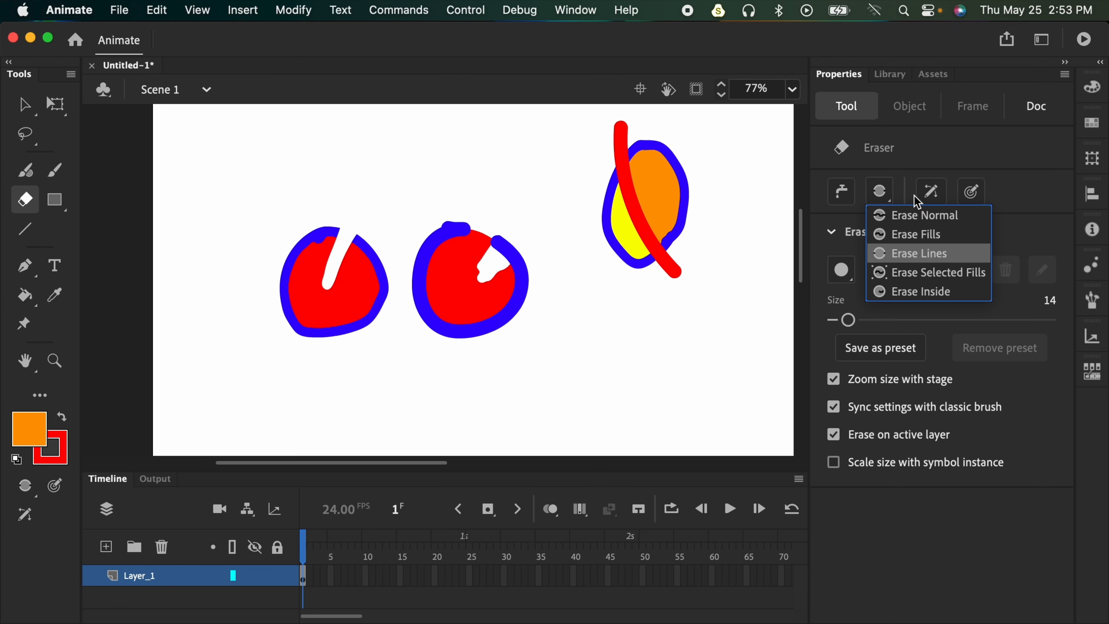
click(921, 250)
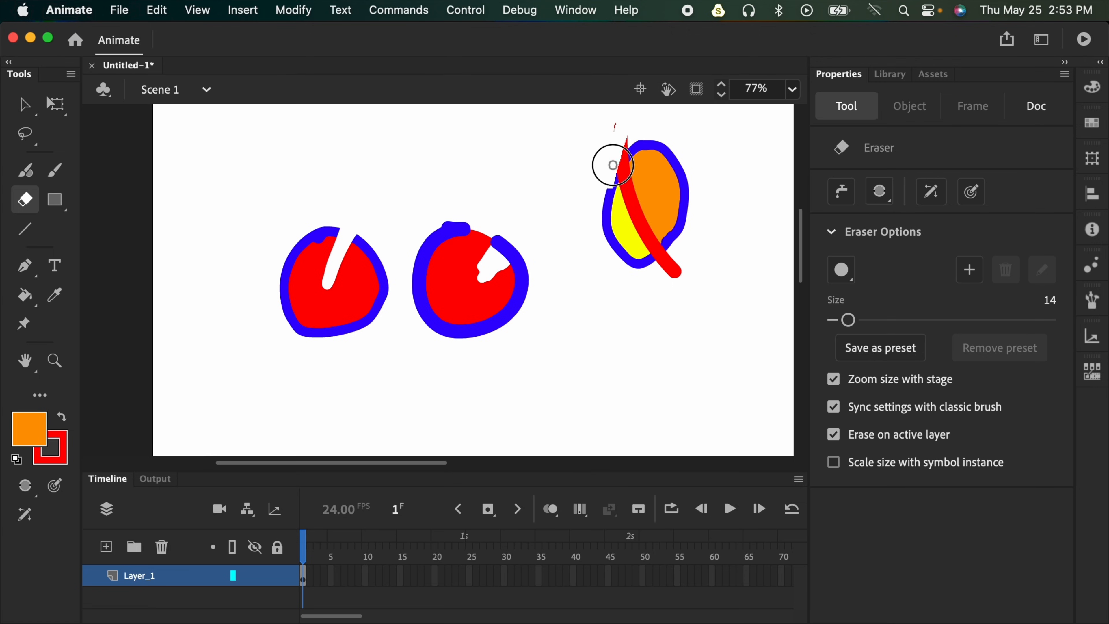
mouse_move(622, 164)
mouse_down()
mouse_move(637, 242)
mouse_move(629, 163)
mouse_move(668, 283)
mouse_move(648, 215)
mouse_move(689, 289)
mouse_up()
key(super+z)
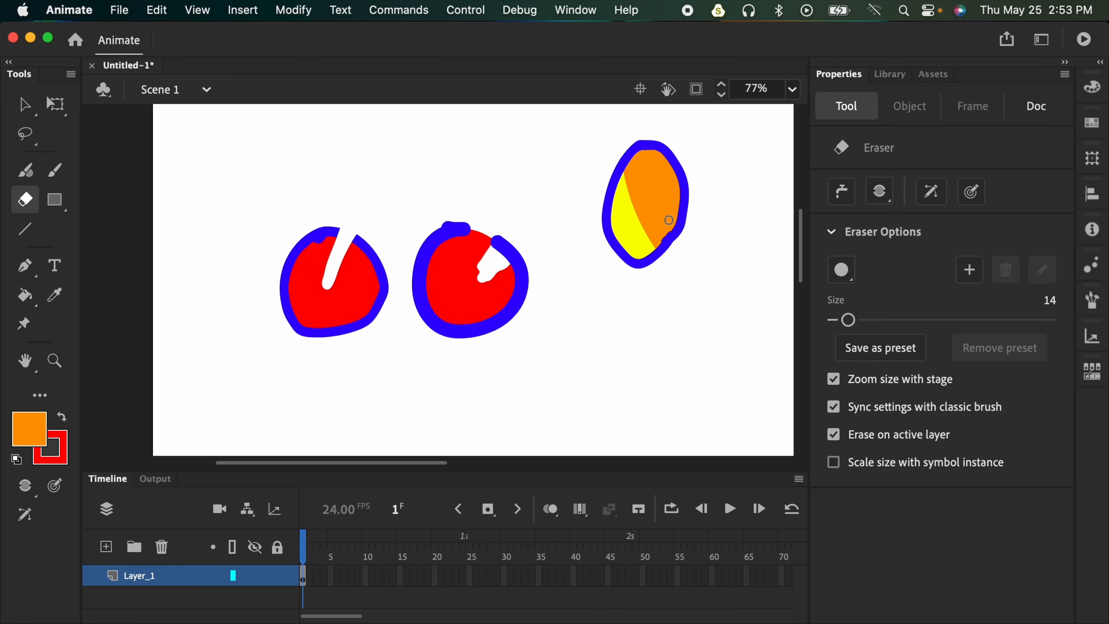
key(b)
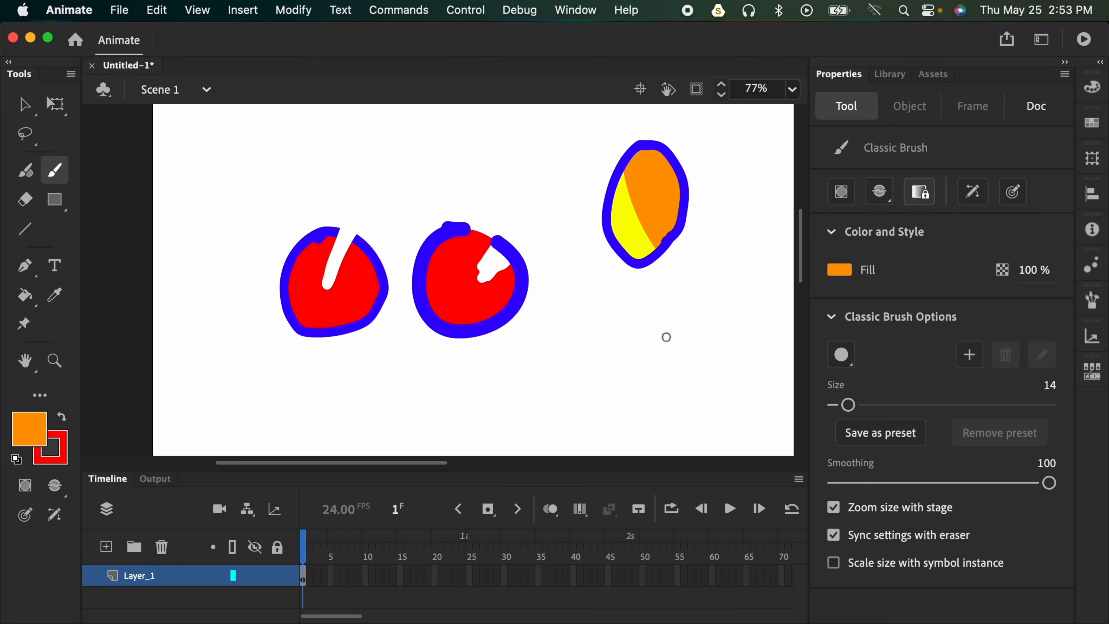
key(y)
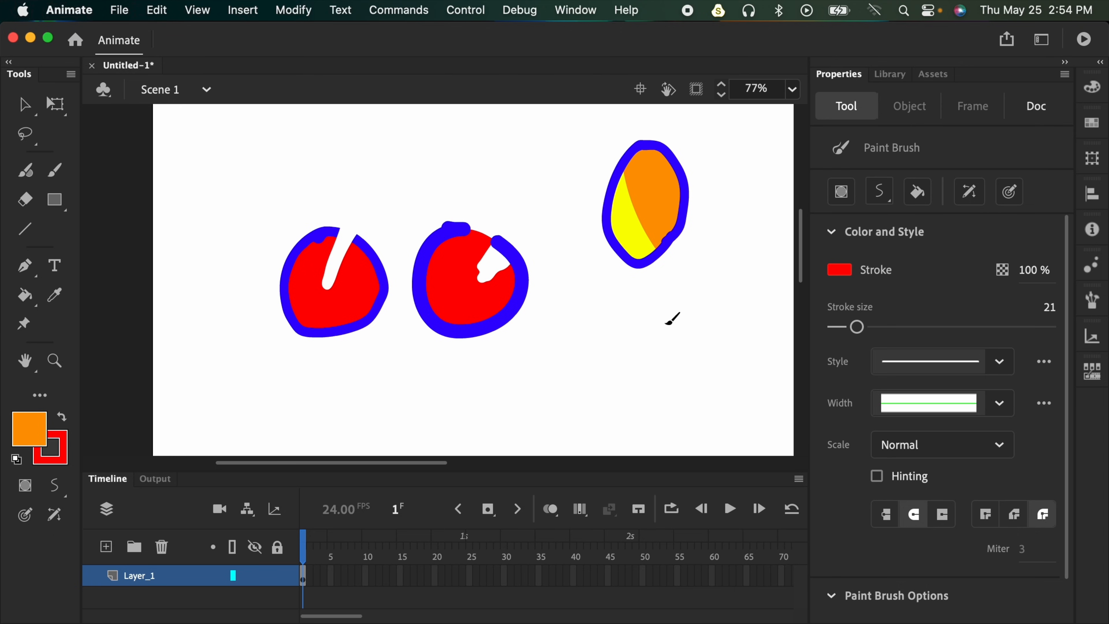
key(b)
scroll(672, 419, down, 2)
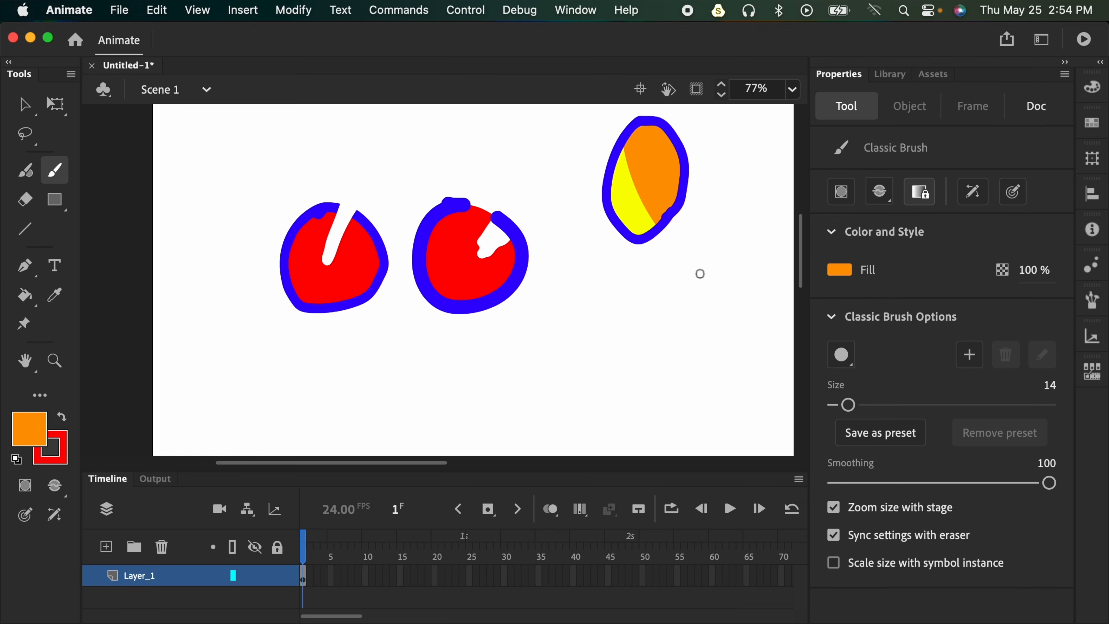
key(e)
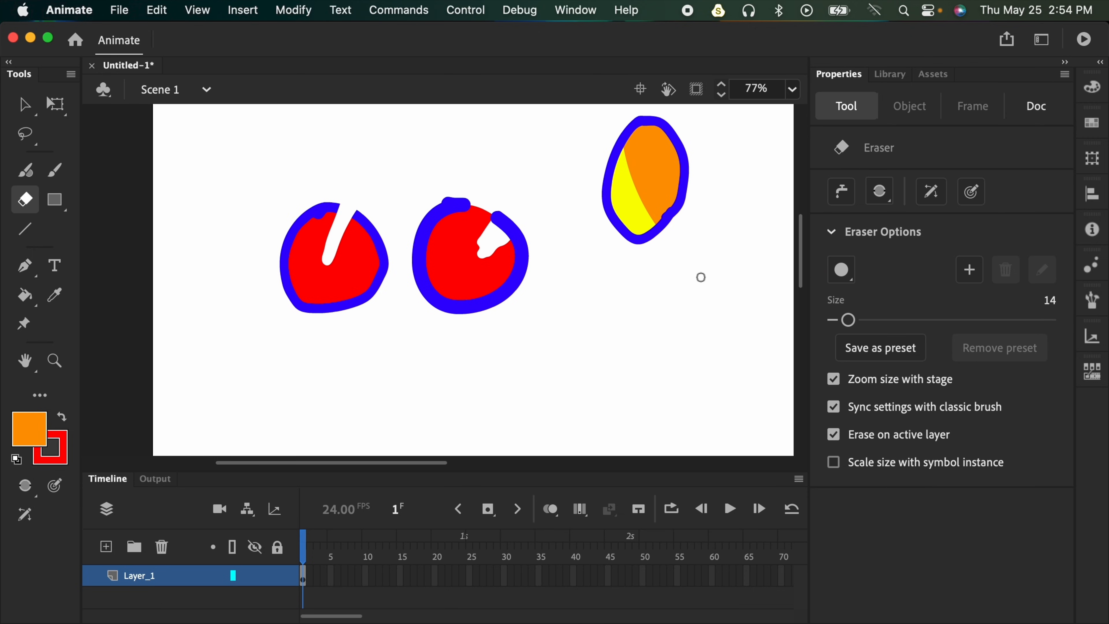
click(876, 202)
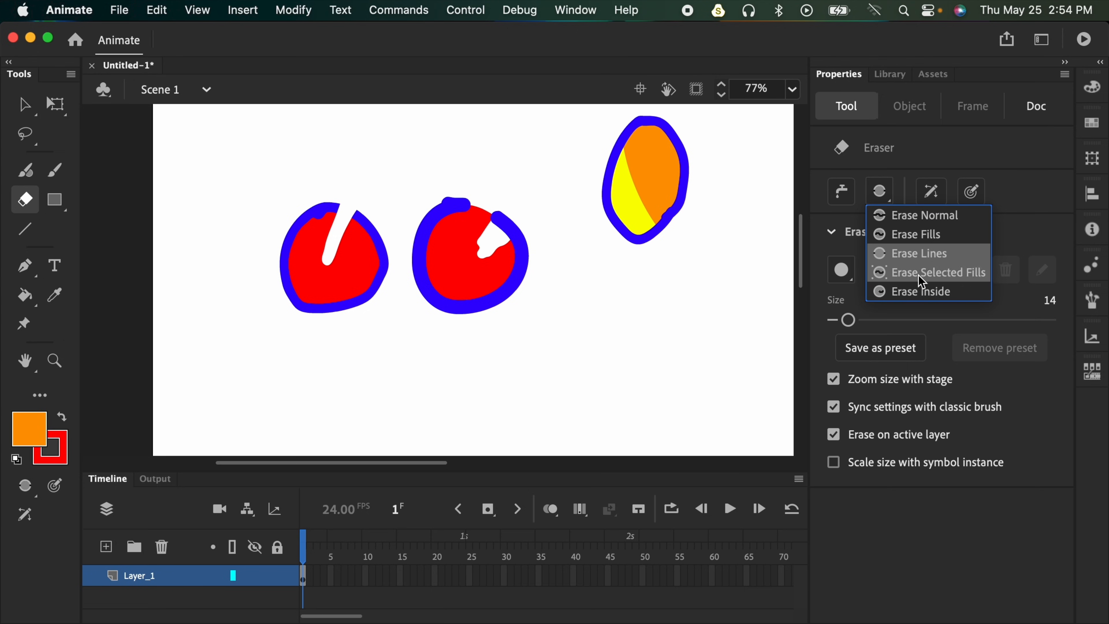
click(734, 256)
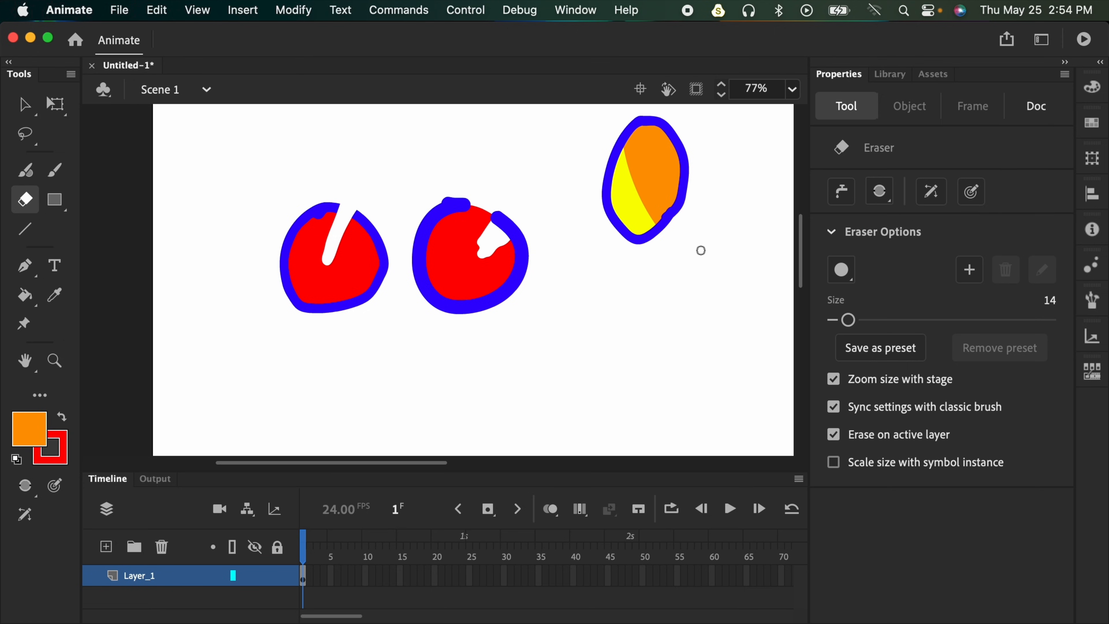
- Paint an orange curved stroke below the oval with the Classic Brush in Paint Normal mode
key(b)
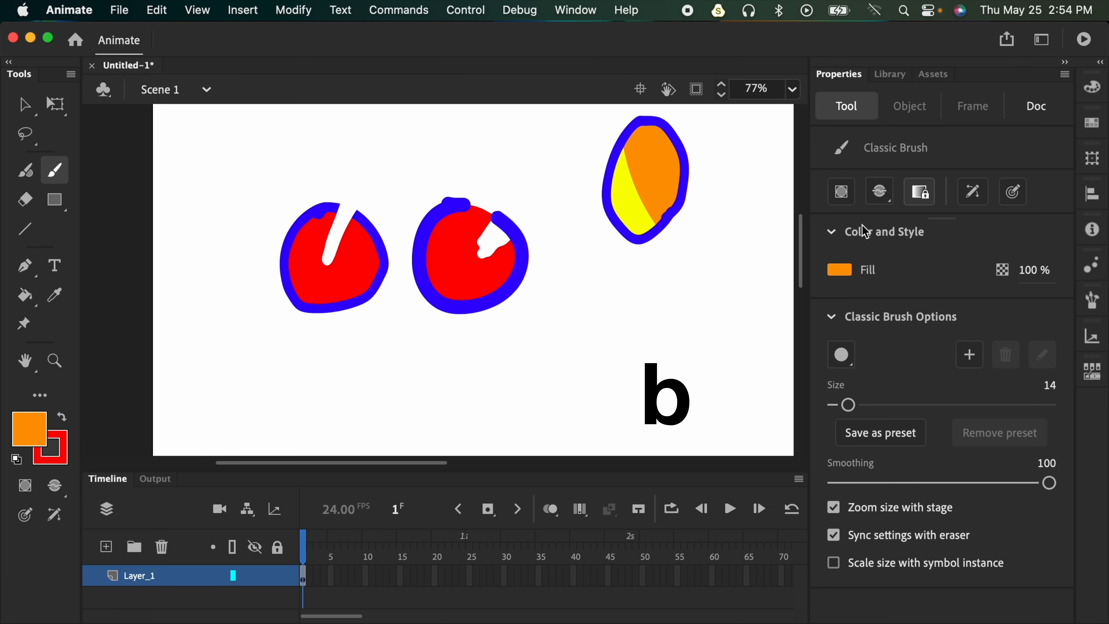
click(882, 198)
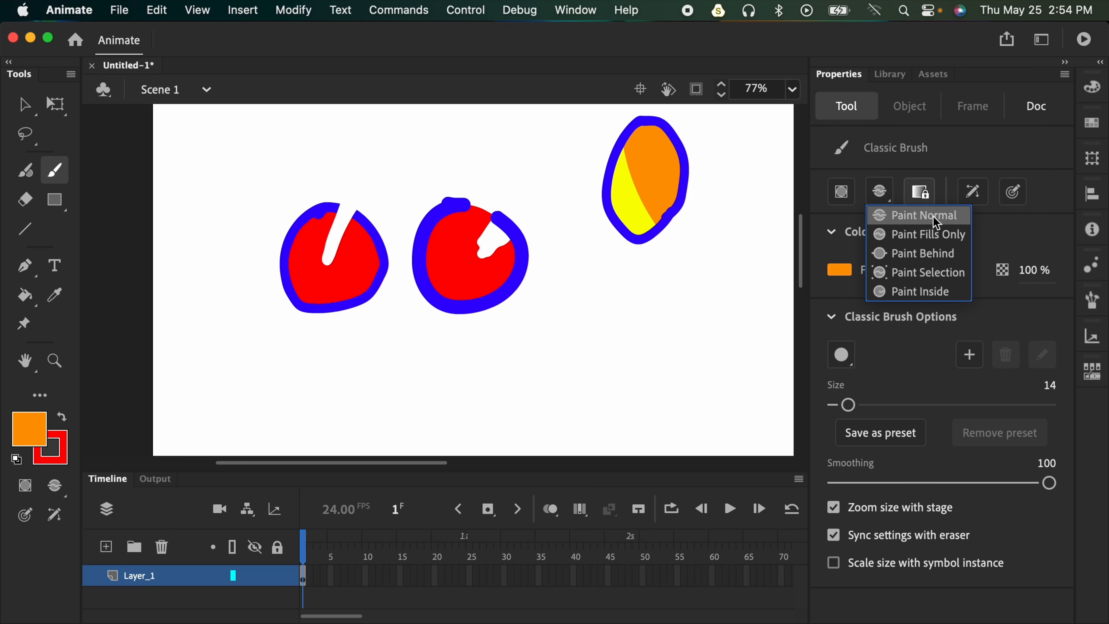
click(944, 218)
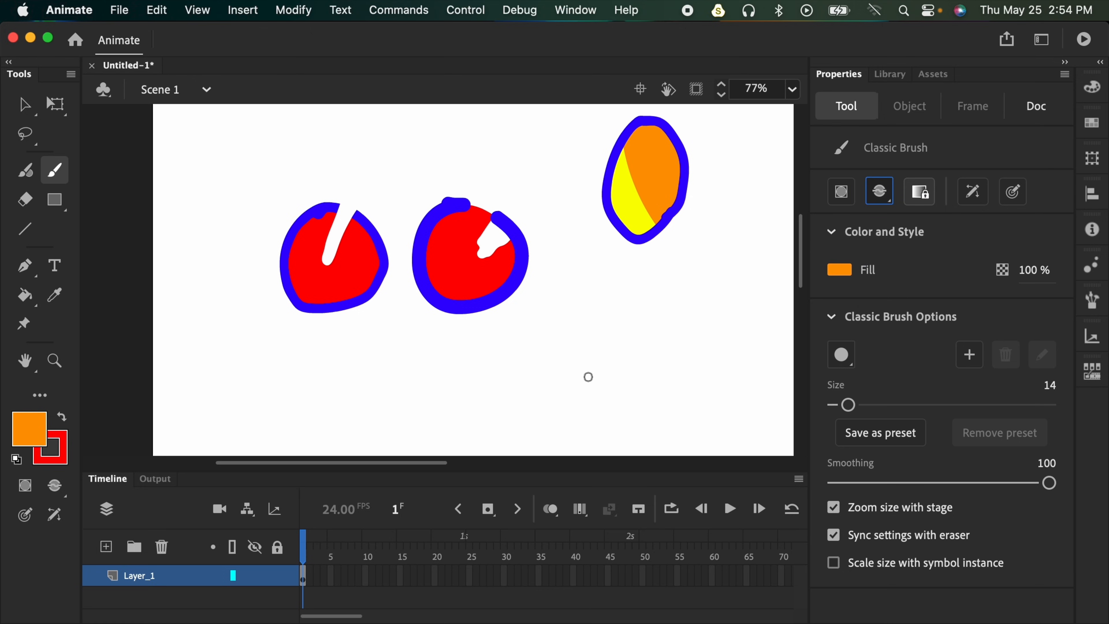
mouse_move(560, 415)
mouse_down()
mouse_move(597, 358)
mouse_move(653, 328)
mouse_up()
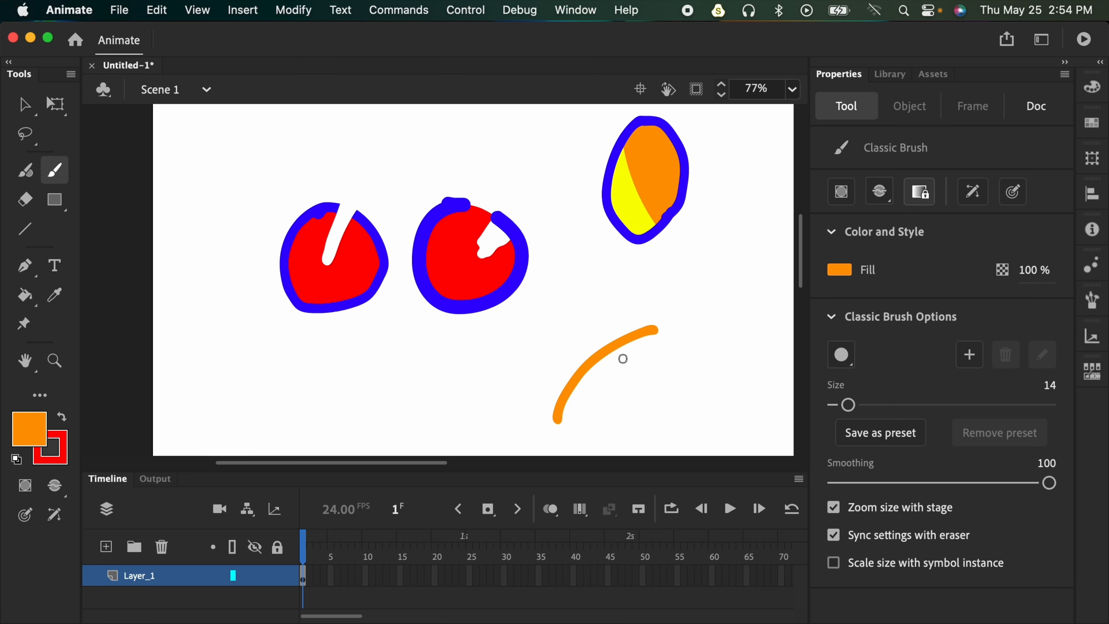
- Try a blue Classic Brush stroke across the orange curve in Paint Normal mode, and undo it
click(26, 434)
click(149, 305)
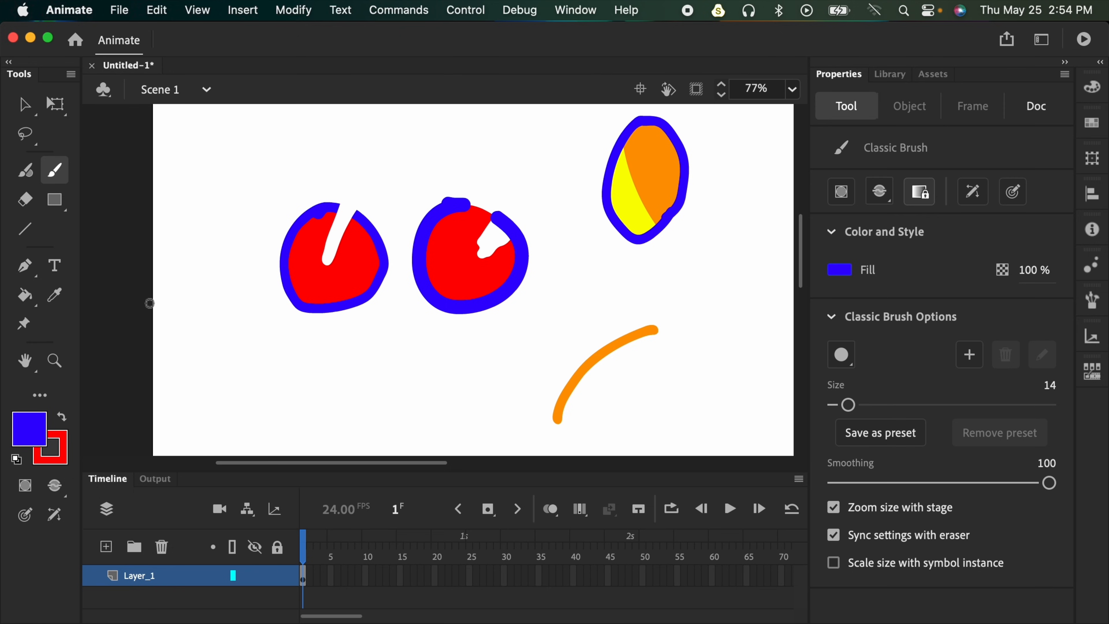
drag(594, 317, 633, 394)
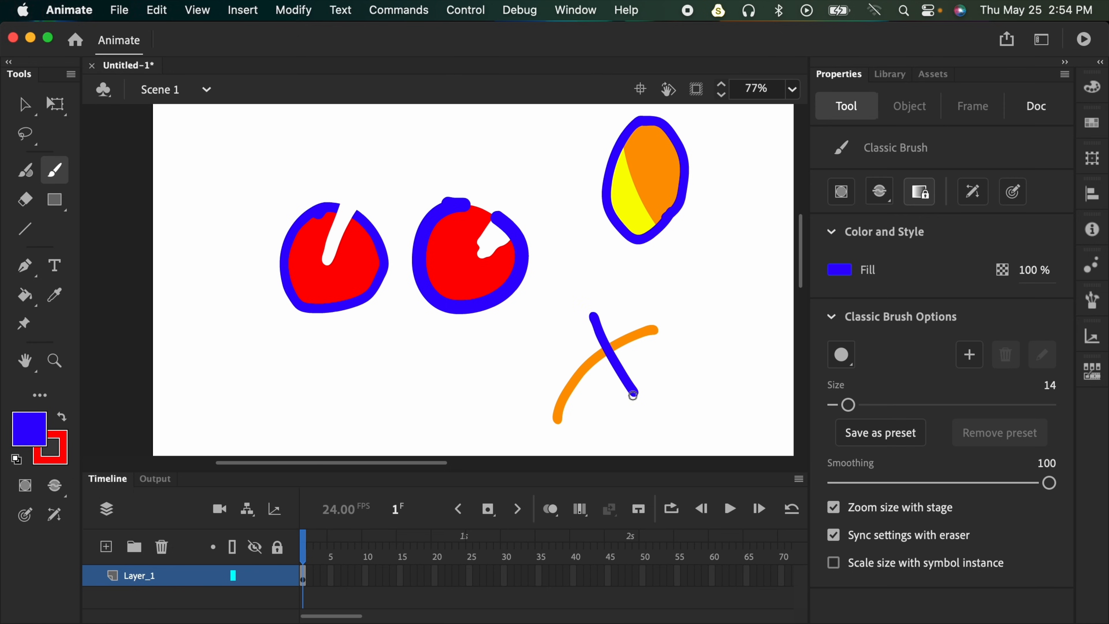
key(super+z)
- Try a blue Classic Brush stroke across the orange curve in Paint Behind mode, and undo it
click(891, 199)
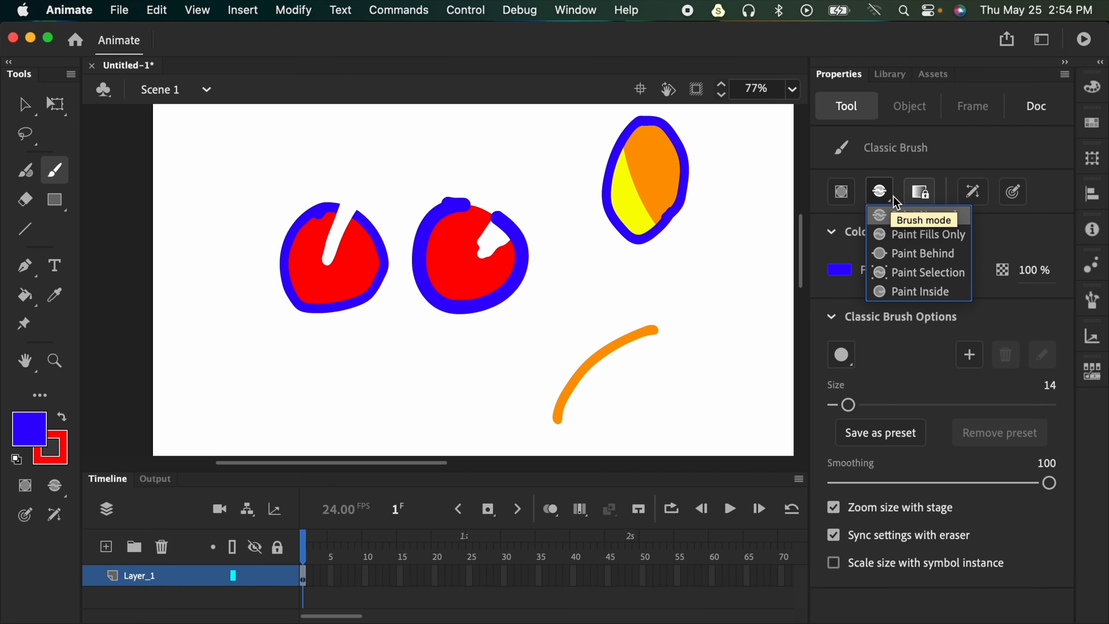
click(923, 254)
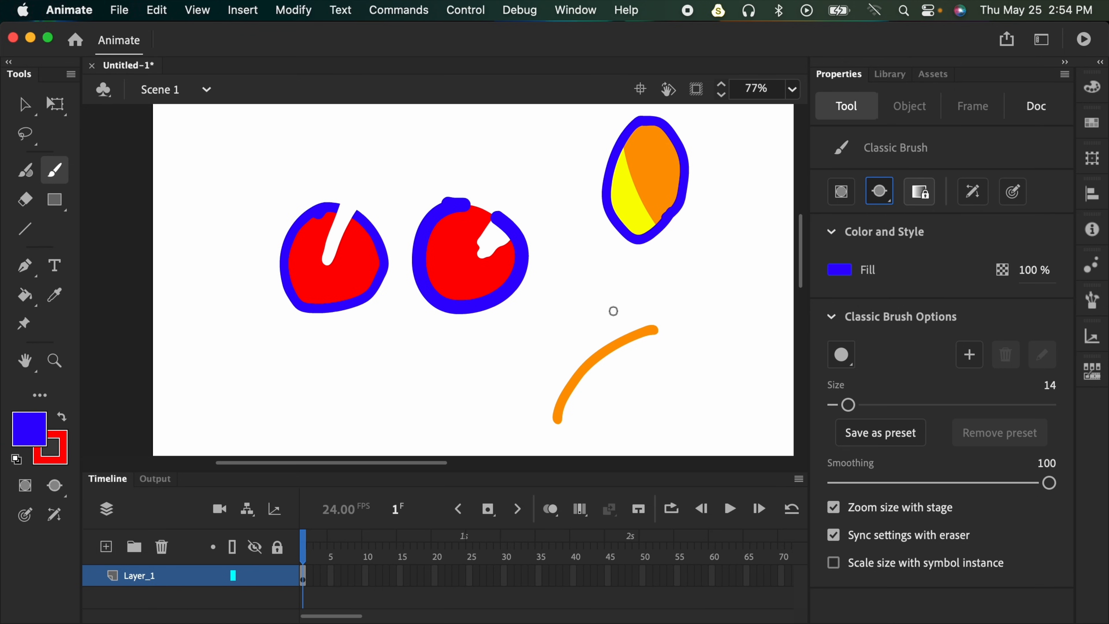
drag(614, 311, 653, 426)
key(super+z)
- Try painting dark green behind the Paint Brush circle at its notch in Paint Behind mode, and undo it
click(34, 440)
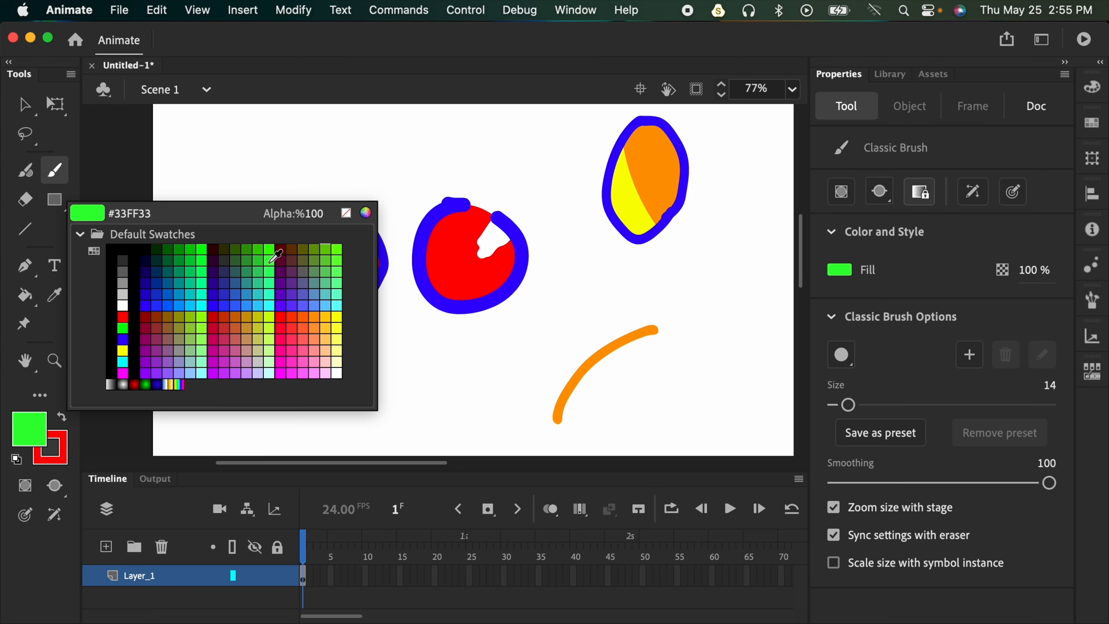
click(247, 270)
mouse_move(471, 238)
mouse_down()
mouse_move(493, 253)
mouse_move(481, 271)
mouse_move(472, 250)
mouse_up()
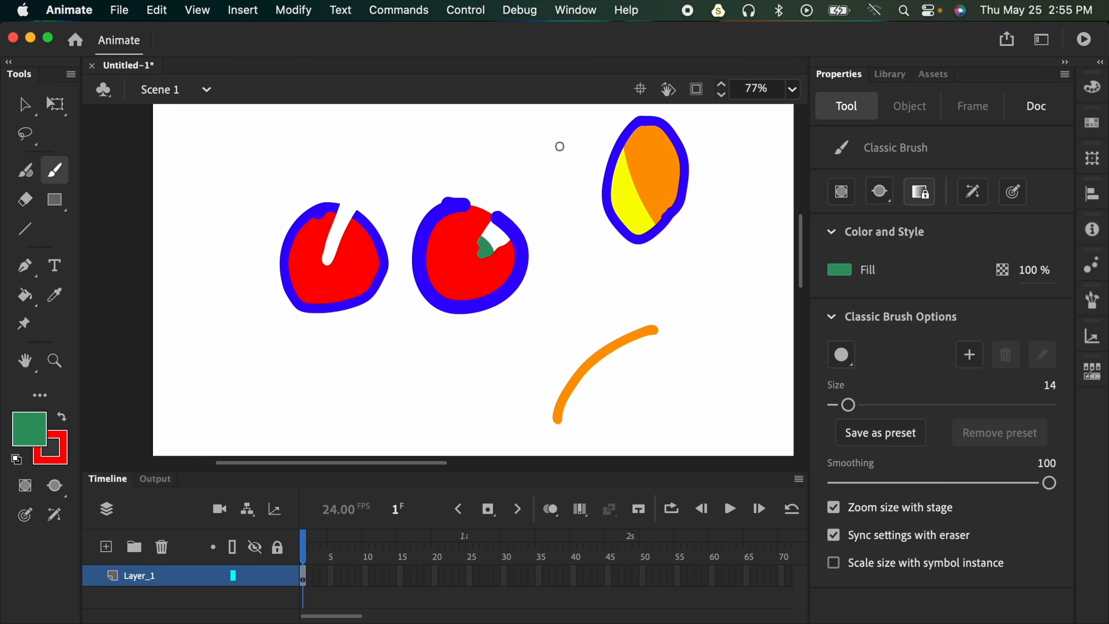
click(882, 195)
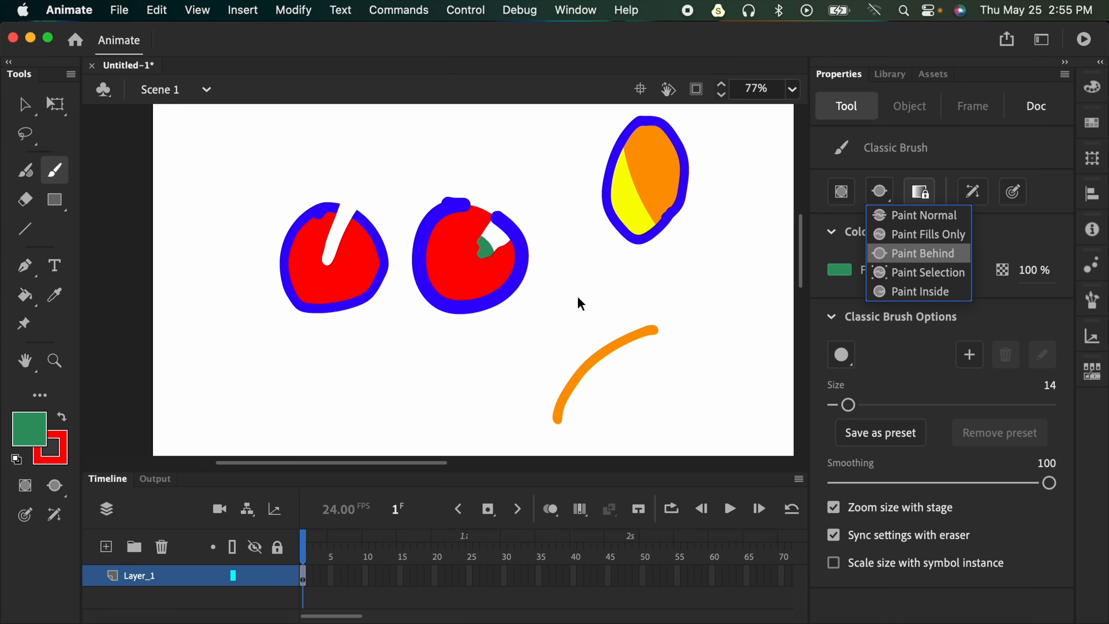
click(530, 297)
key(super+z)
key(super+z)
- Try a dark green dab over the Paint Brush circle's notch in Paint Normal mode, undo it, and return the brush to Paint Behind
click(887, 196)
click(937, 216)
drag(476, 265, 476, 254)
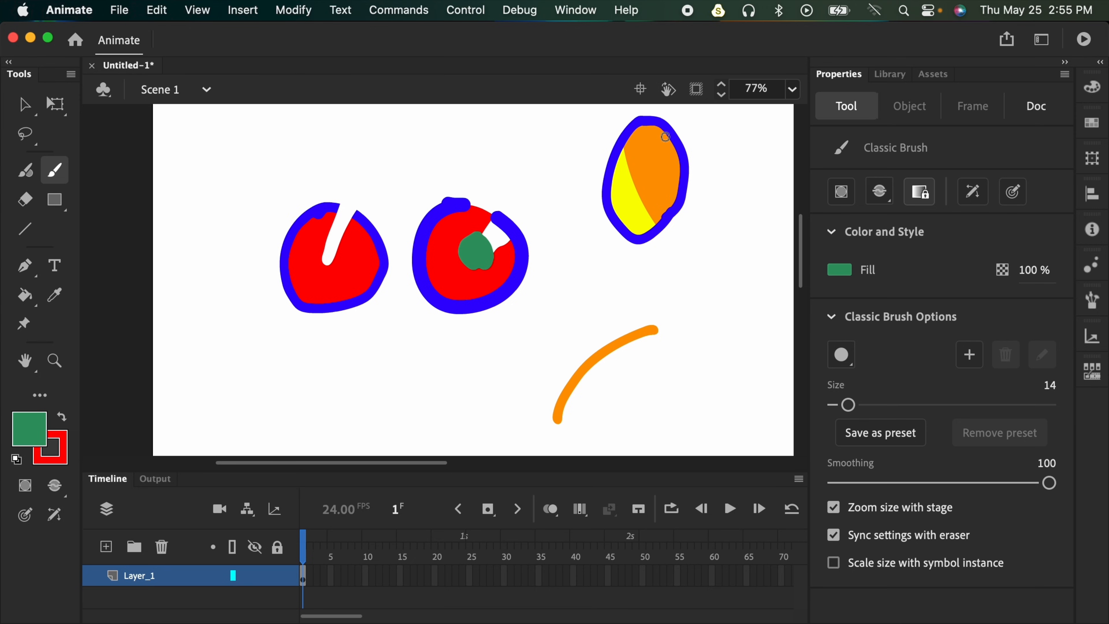
key(super+z)
click(882, 193)
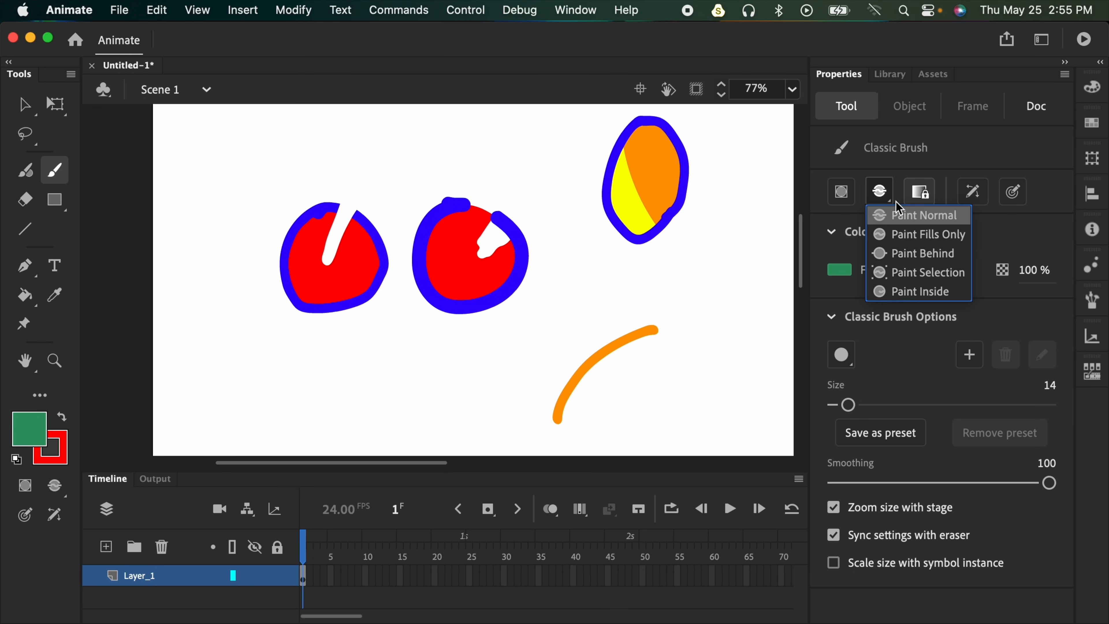
click(940, 262)
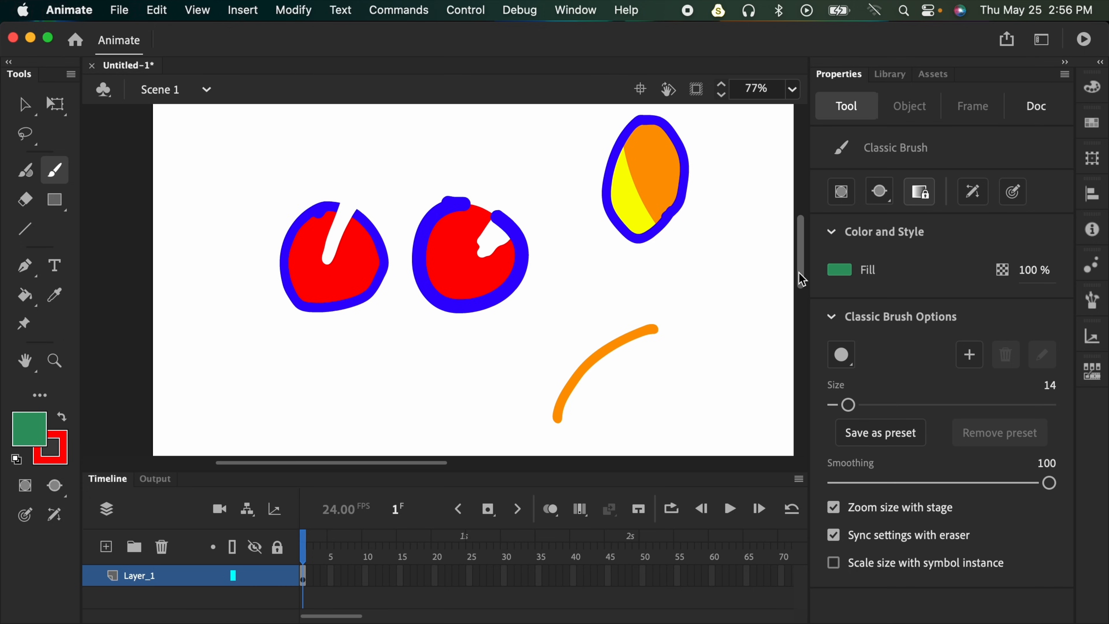
- Select all the artwork on the stage and delete it
key(super+minus)
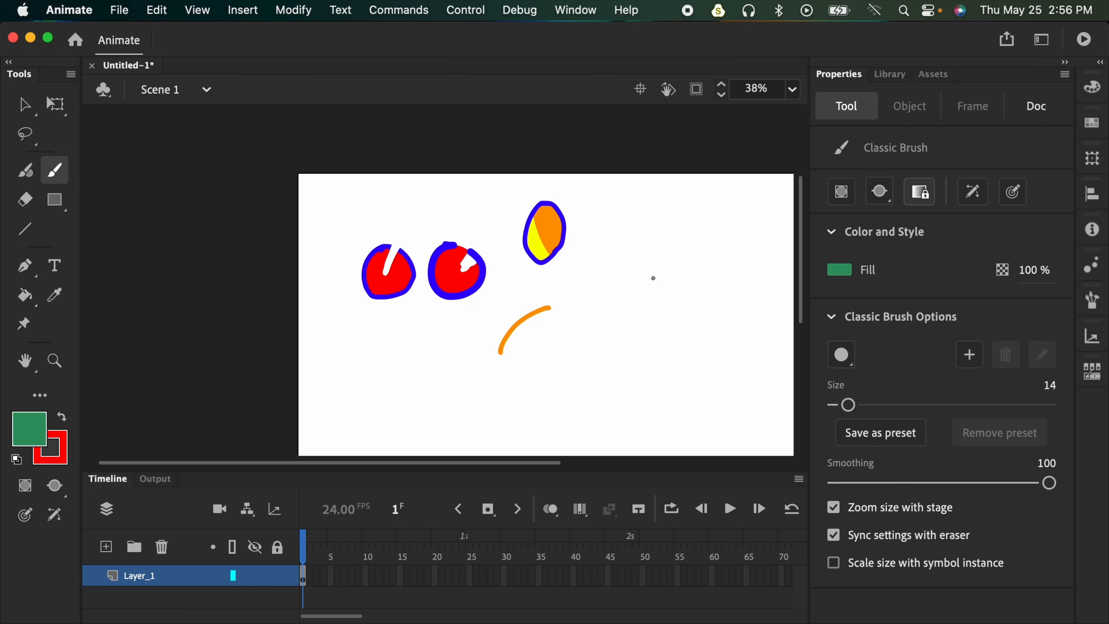
drag(717, 258, 626, 198)
click(793, 90)
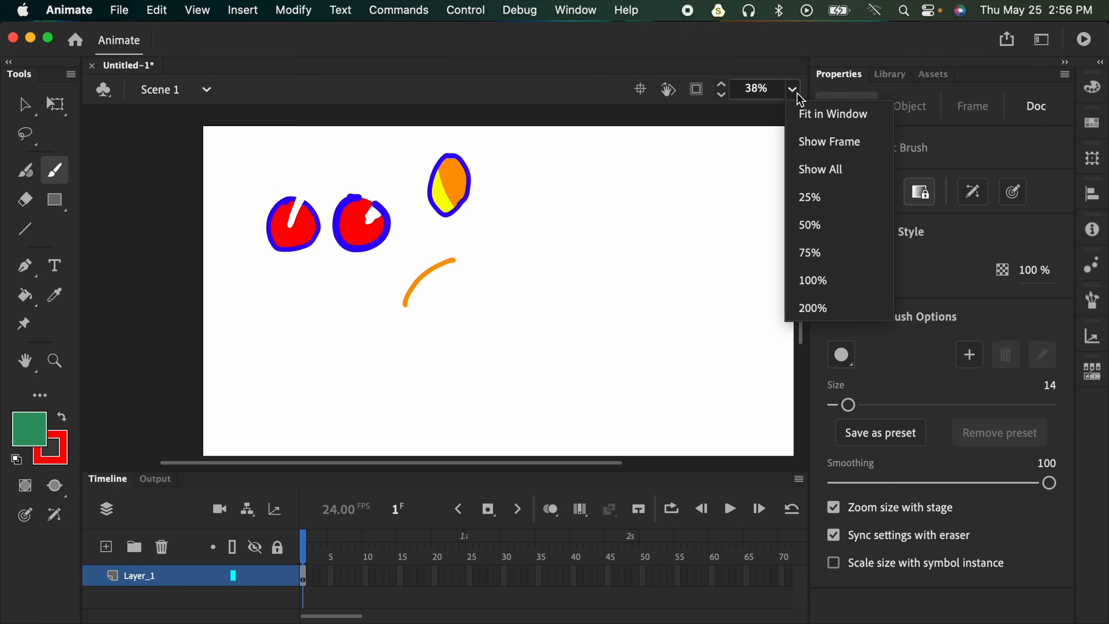
click(832, 116)
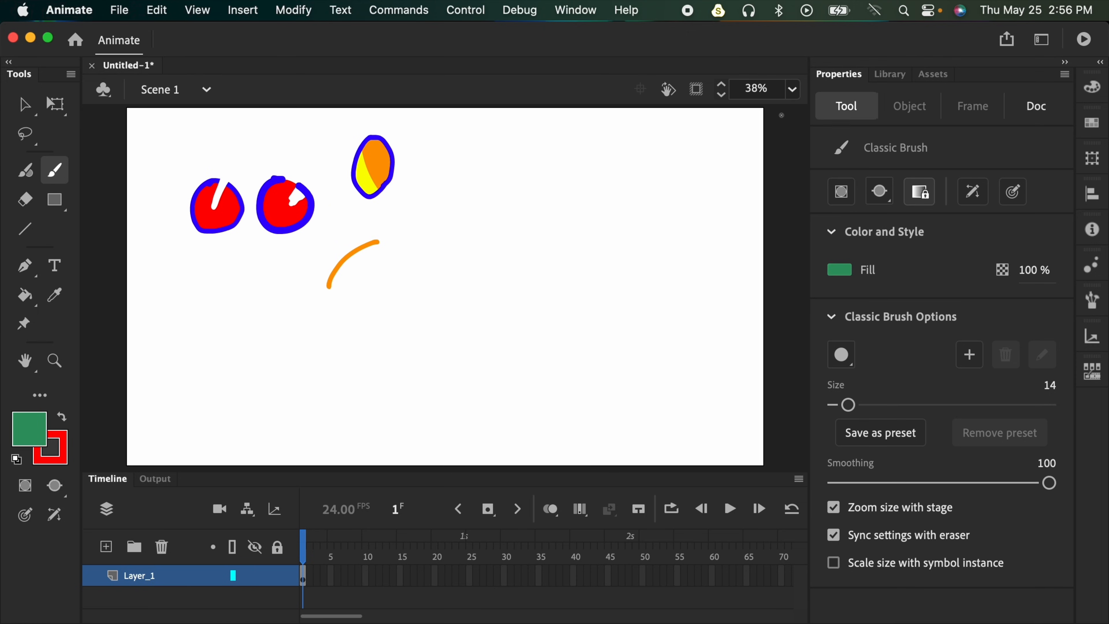
key(v)
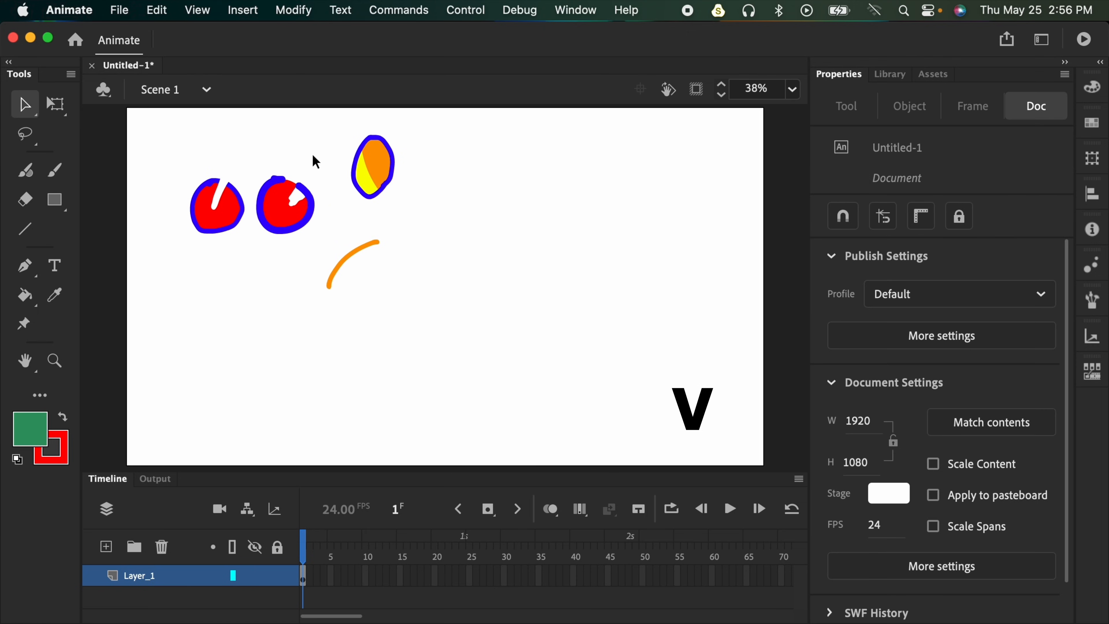
drag(127, 114, 704, 398)
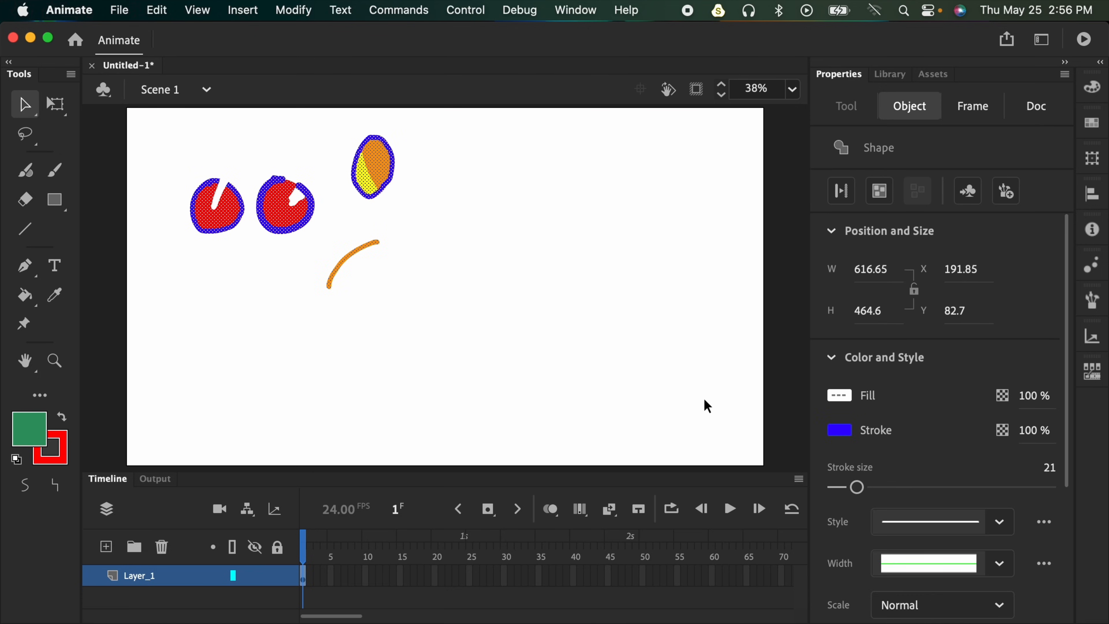
key(BackSpace)
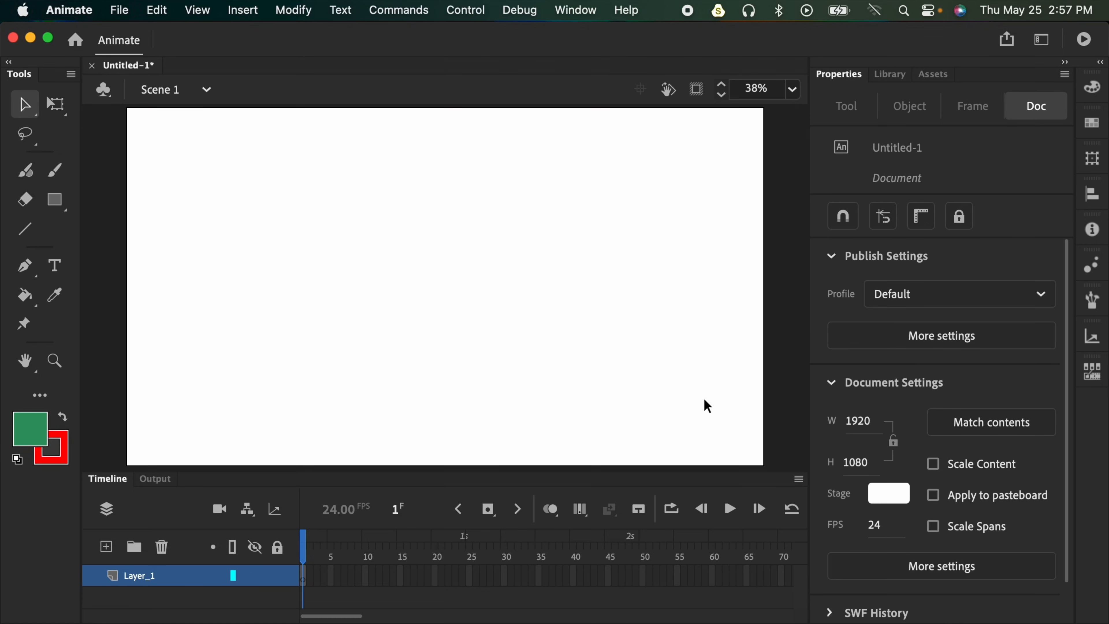
- Activate the Classic Brush and set its fill color to black
key(b)
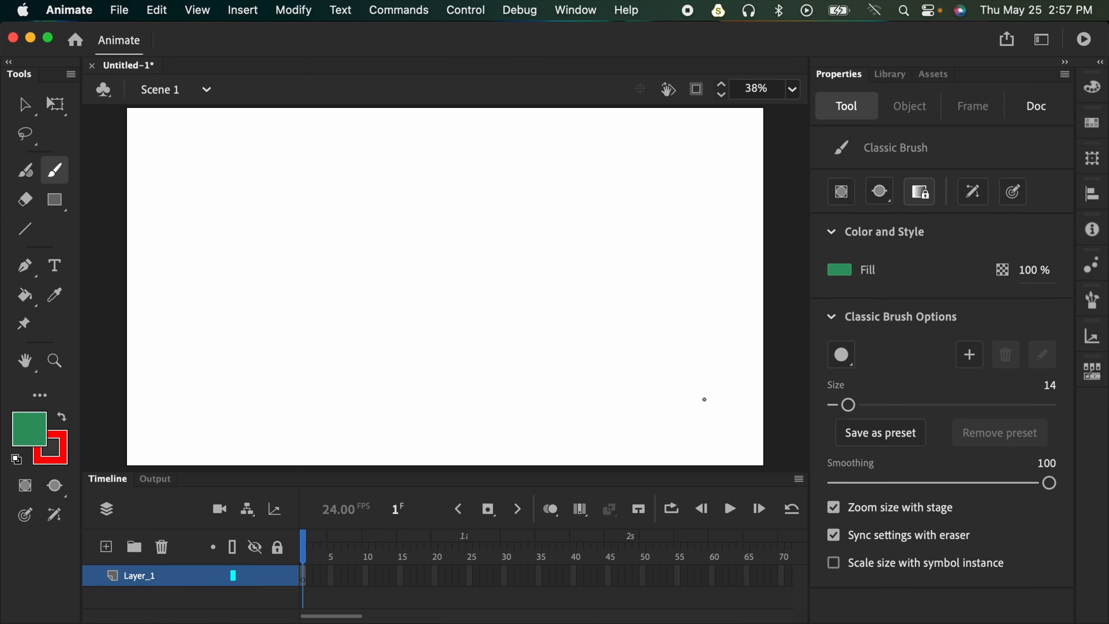
click(39, 437)
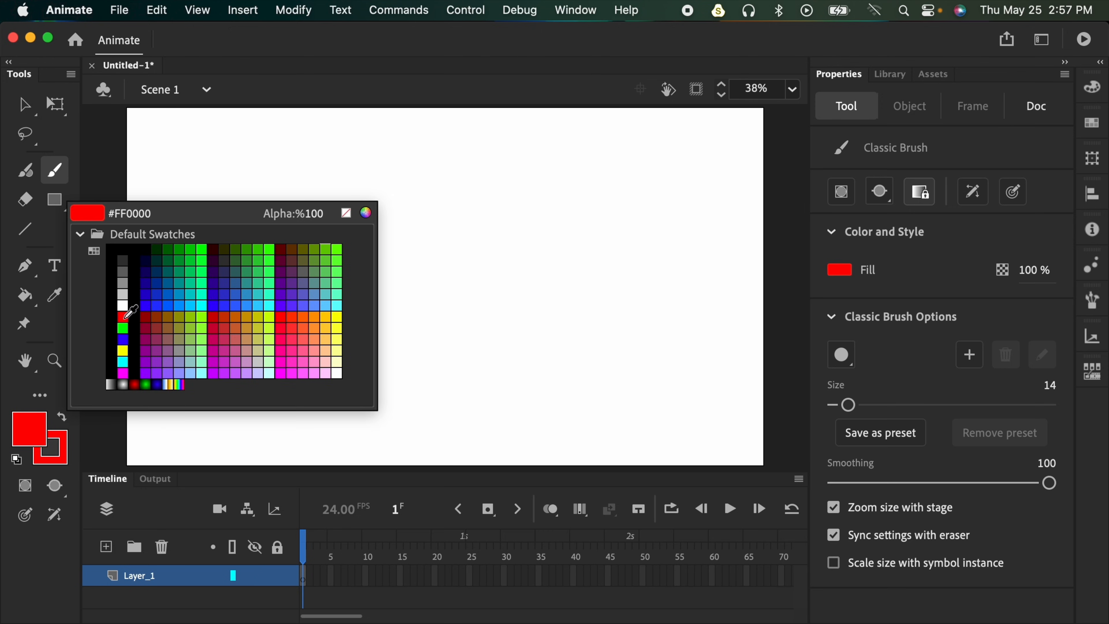
click(126, 250)
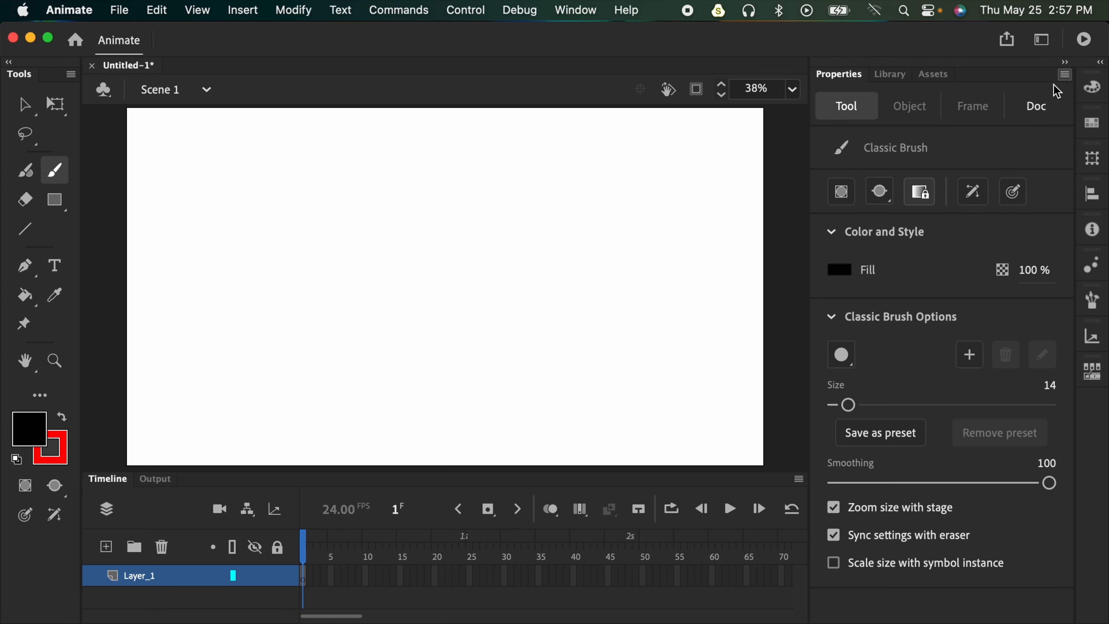
click(859, 102)
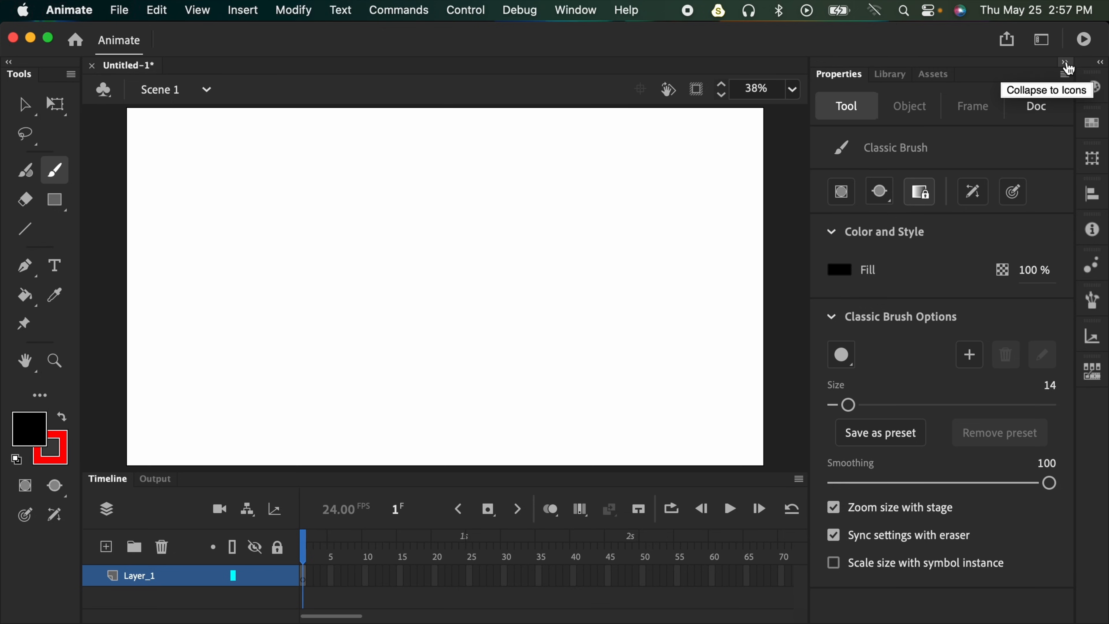
- Try expanding and collapsing both docked panel groups, leaving the Properties group and the outer group collapsed to icons
click(1068, 65)
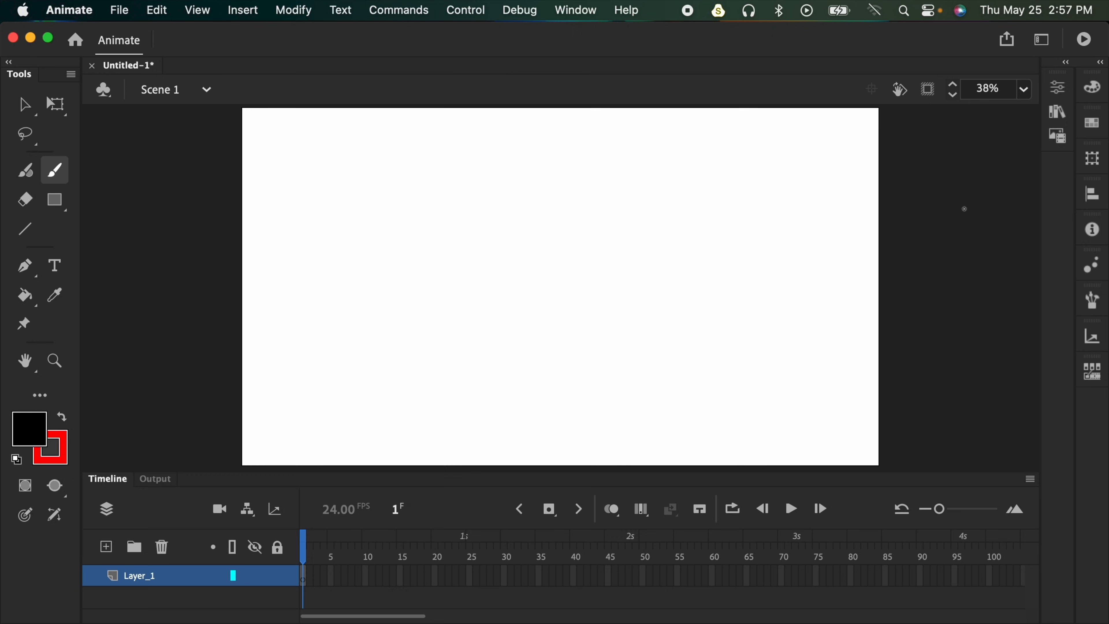
click(1067, 66)
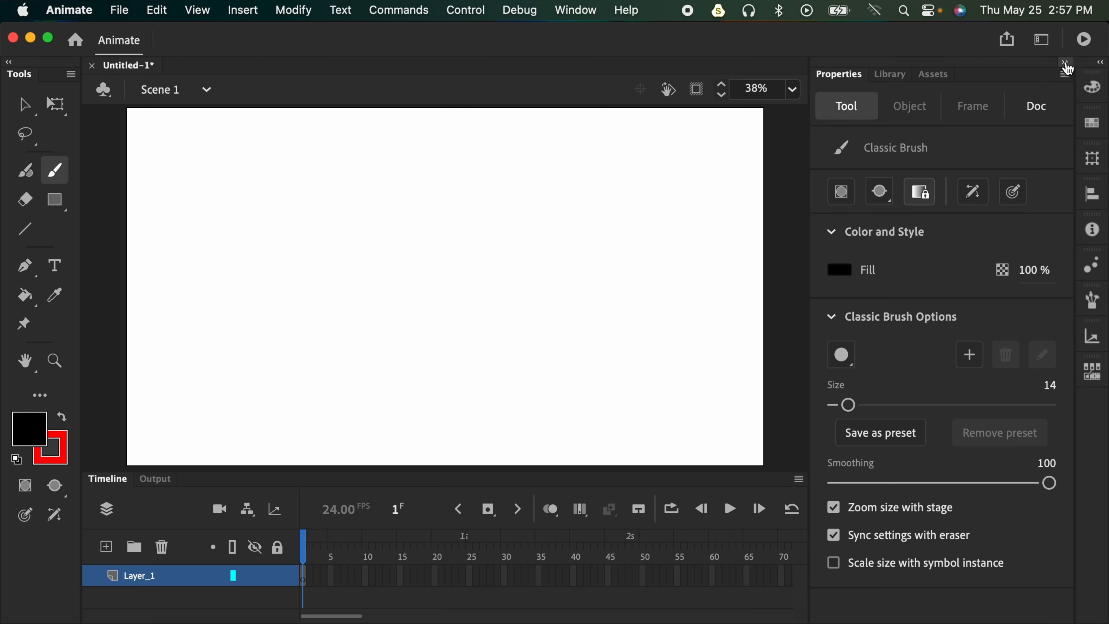
click(1066, 63)
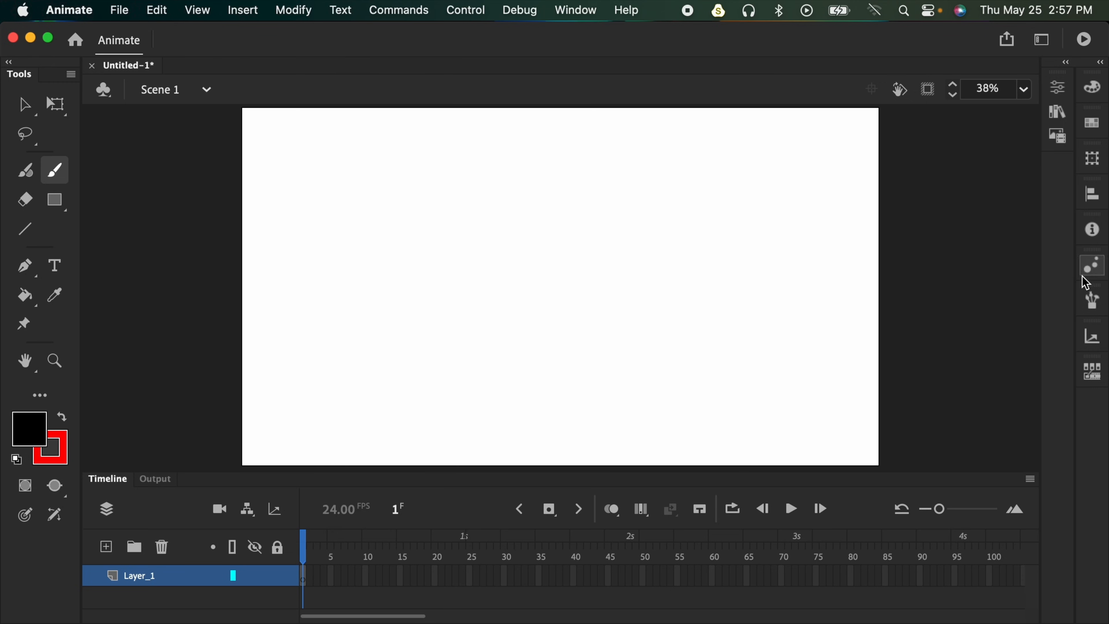
click(1101, 66)
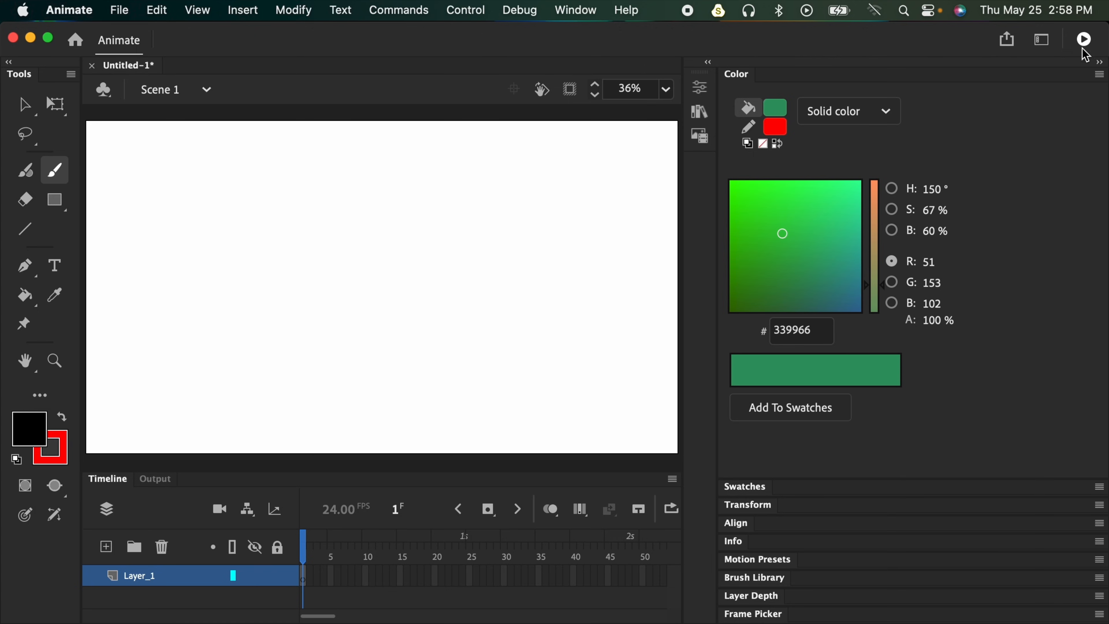
click(1100, 64)
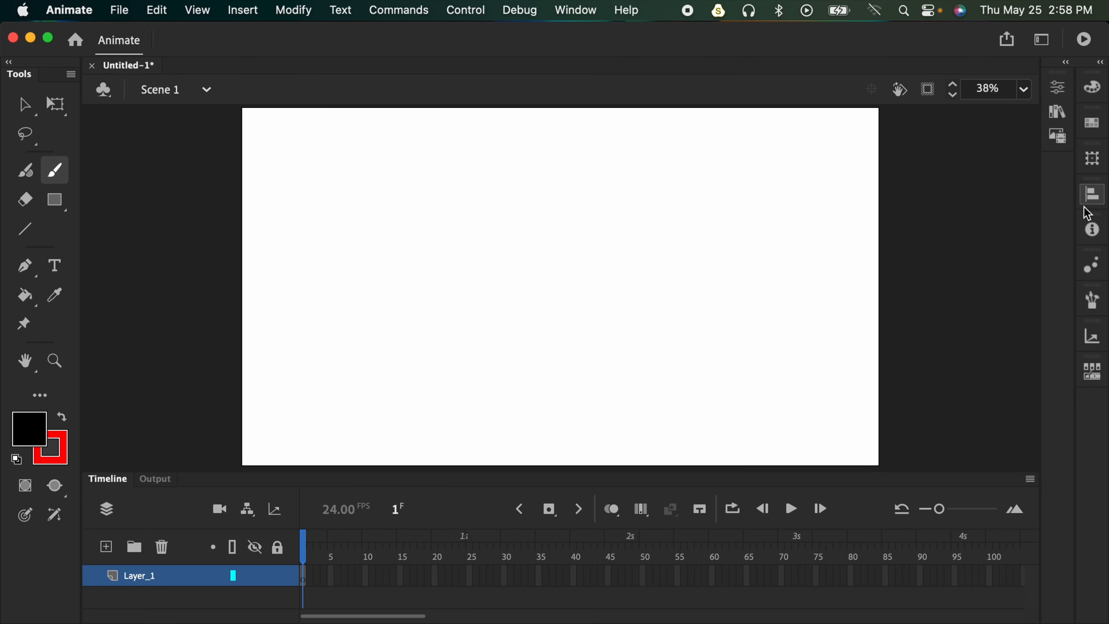
click(1069, 66)
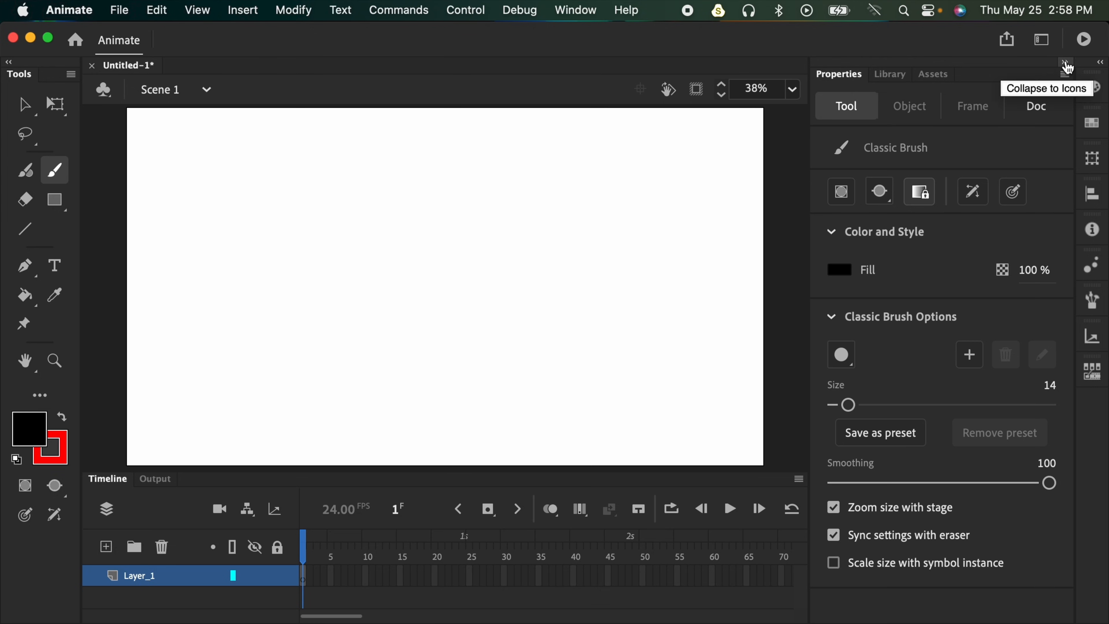
click(1067, 67)
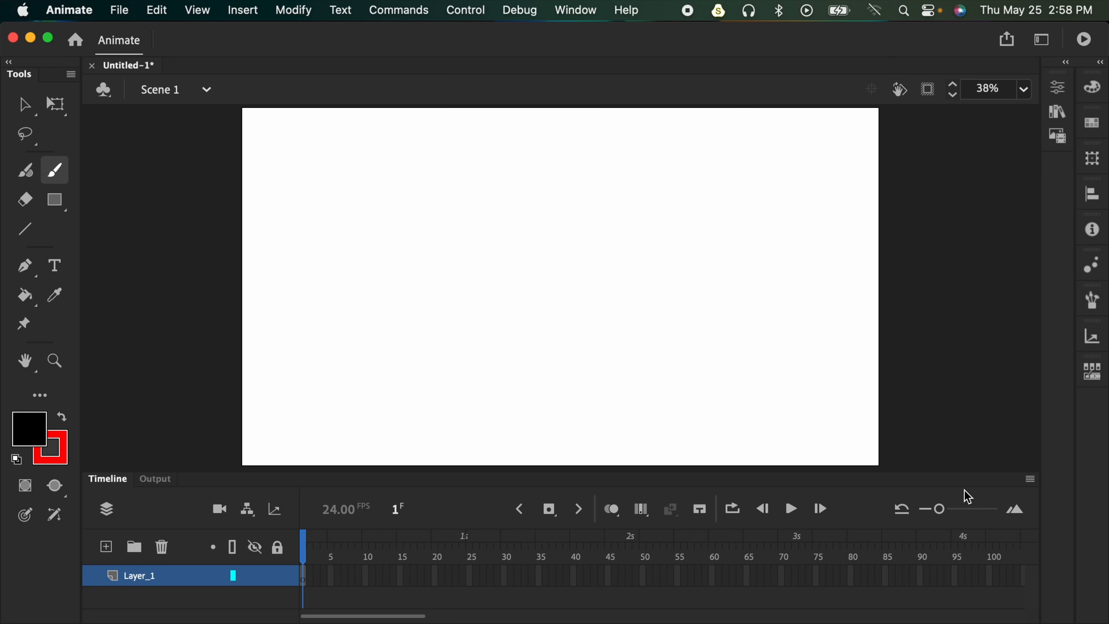
- Zoom in on the timeline until about 25 frames fill its width, keeping the Properties group collapsed
drag(939, 509, 970, 513)
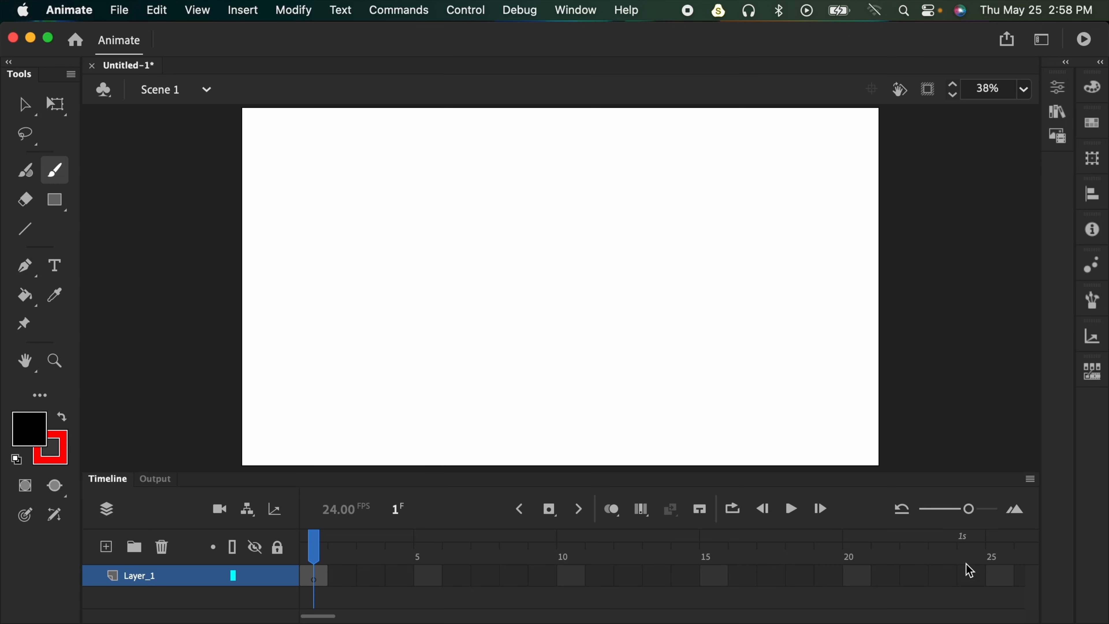
click(972, 510)
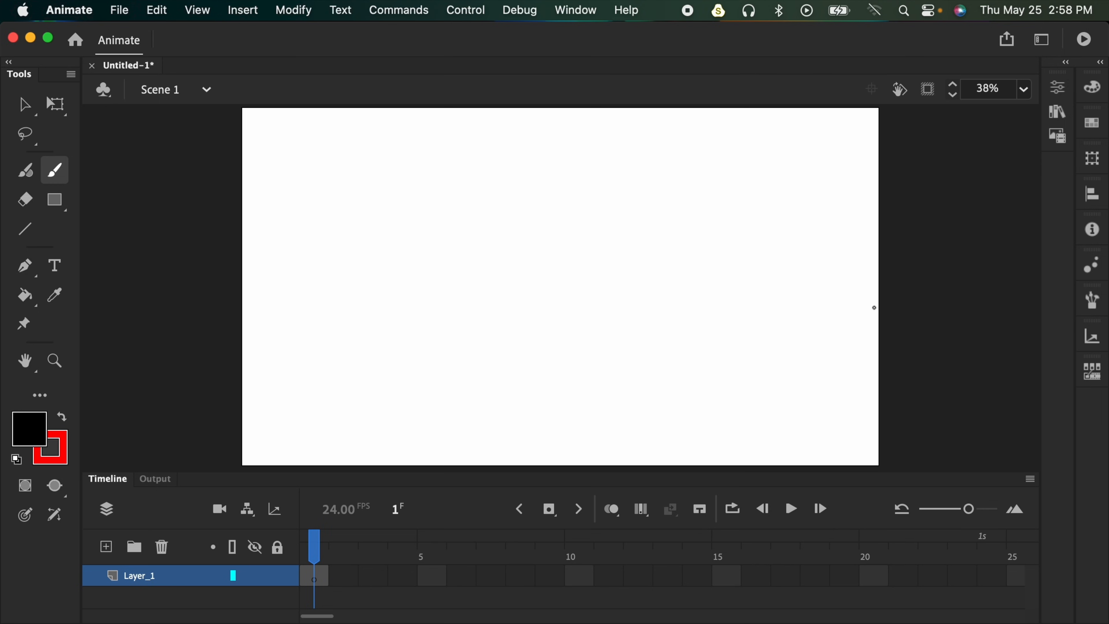
click(1067, 61)
click(1069, 66)
- Draw a small black circle on frame 1 and on new blank keyframes 2 and 3, placing each one farther right
mouse_move(327, 190)
mouse_down()
mouse_move(310, 204)
mouse_move(319, 227)
mouse_move(342, 227)
mouse_move(354, 205)
mouse_move(320, 191)
mouse_up()
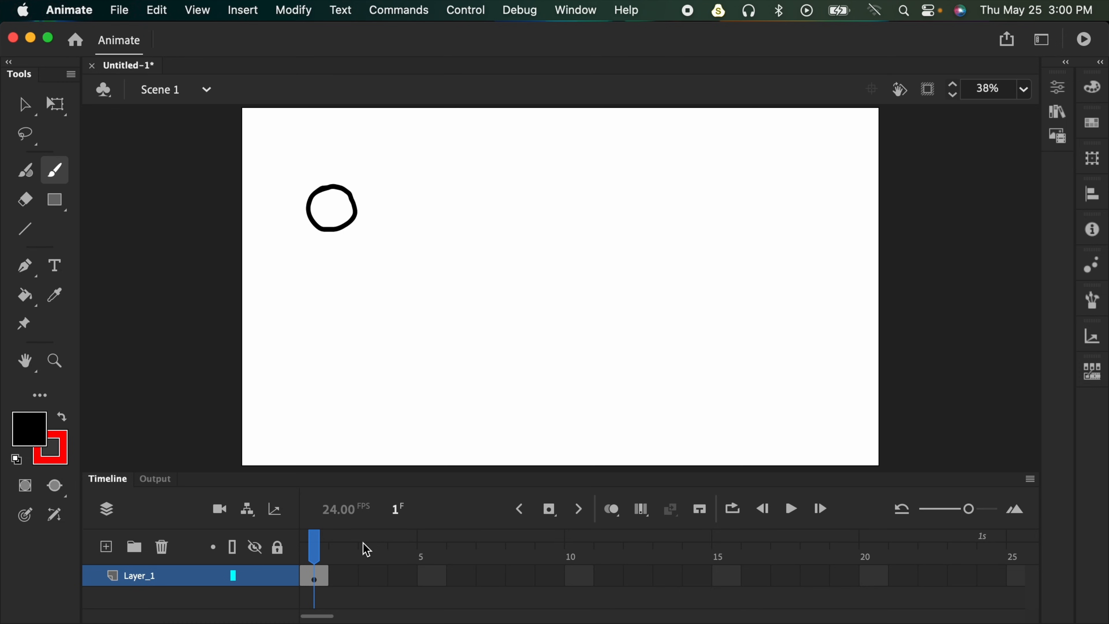
key(F7)
key(F7)
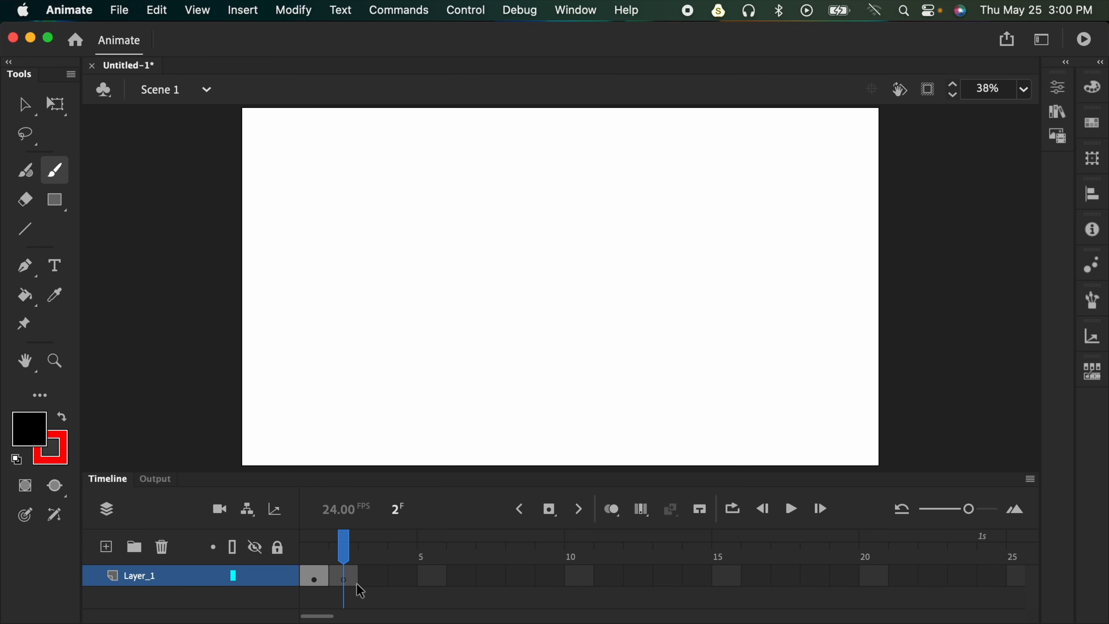
mouse_move(436, 228)
mouse_down()
mouse_move(421, 216)
mouse_move(466, 210)
mouse_move(430, 236)
mouse_up()
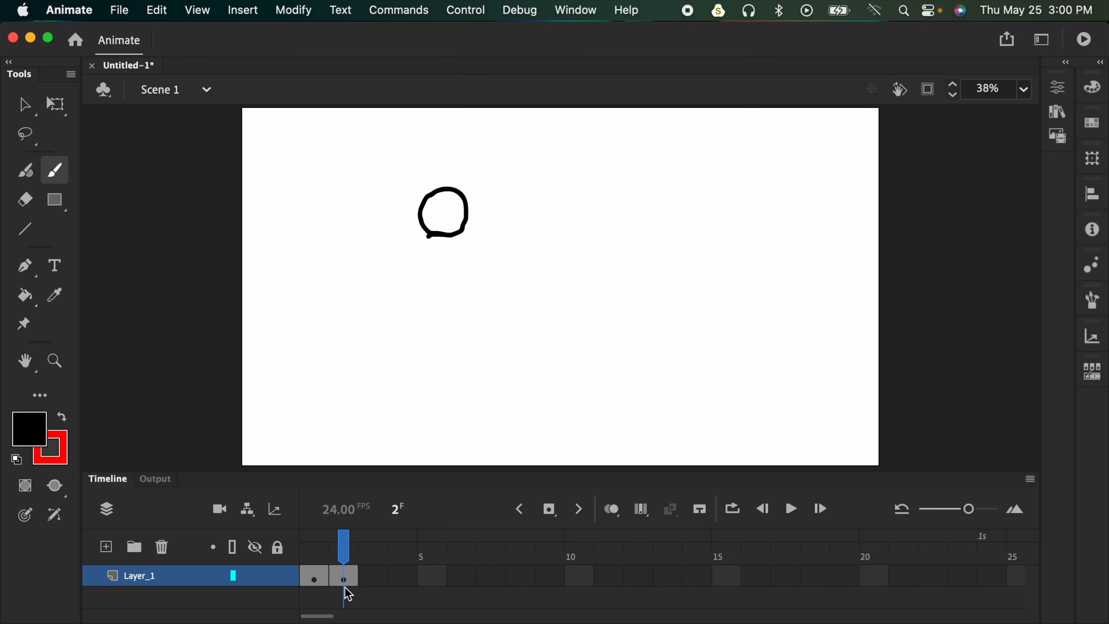
drag(329, 546, 351, 555)
key(F7)
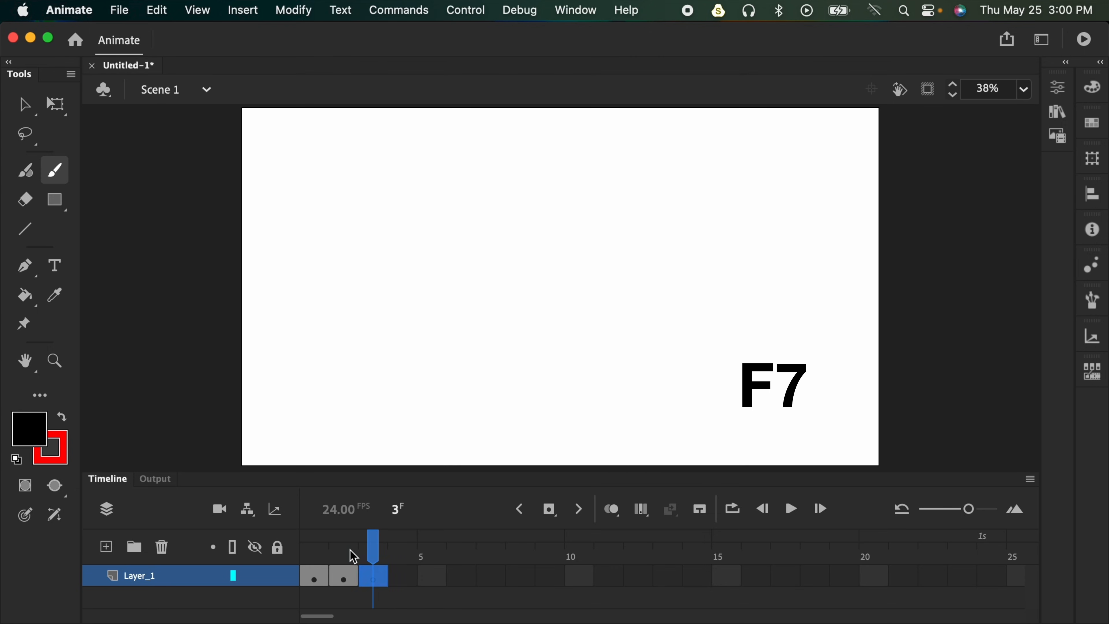
mouse_move(594, 232)
mouse_down()
mouse_move(588, 205)
mouse_move(617, 208)
mouse_move(620, 231)
mouse_move(587, 237)
mouse_up()
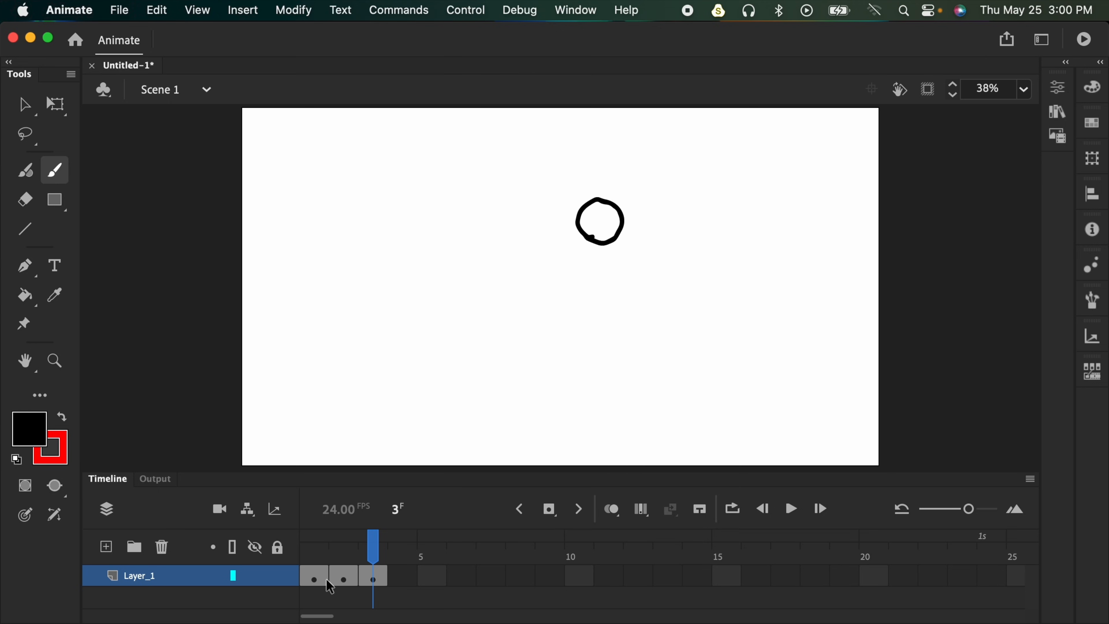
- Flip back and forth through frames 1 to 3 and play the short animation from frame 1
drag(371, 550, 312, 561)
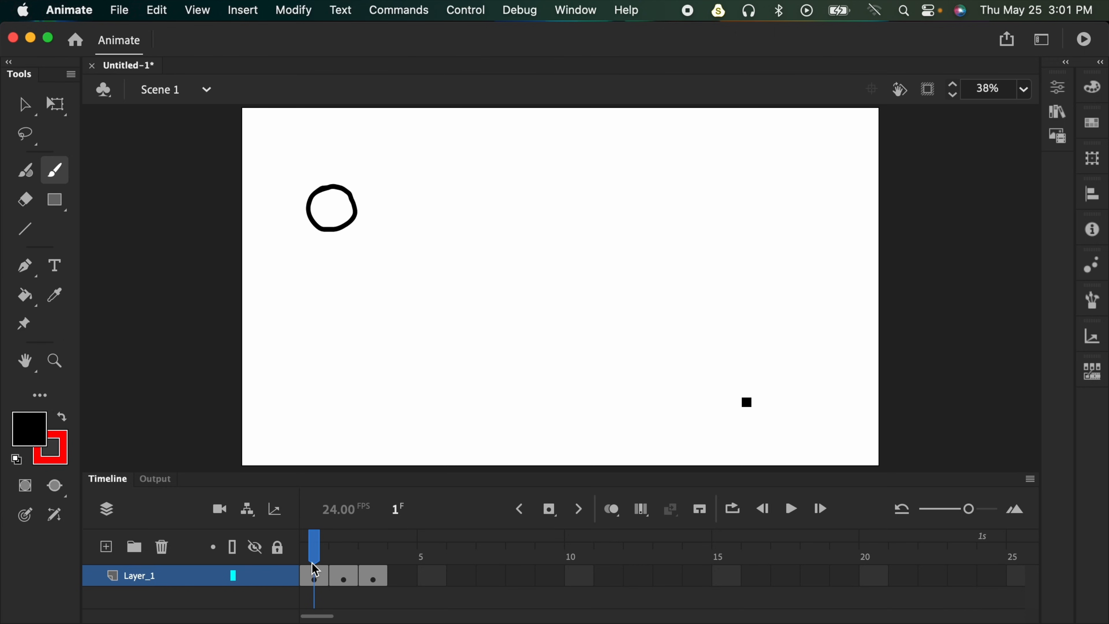
key(period)
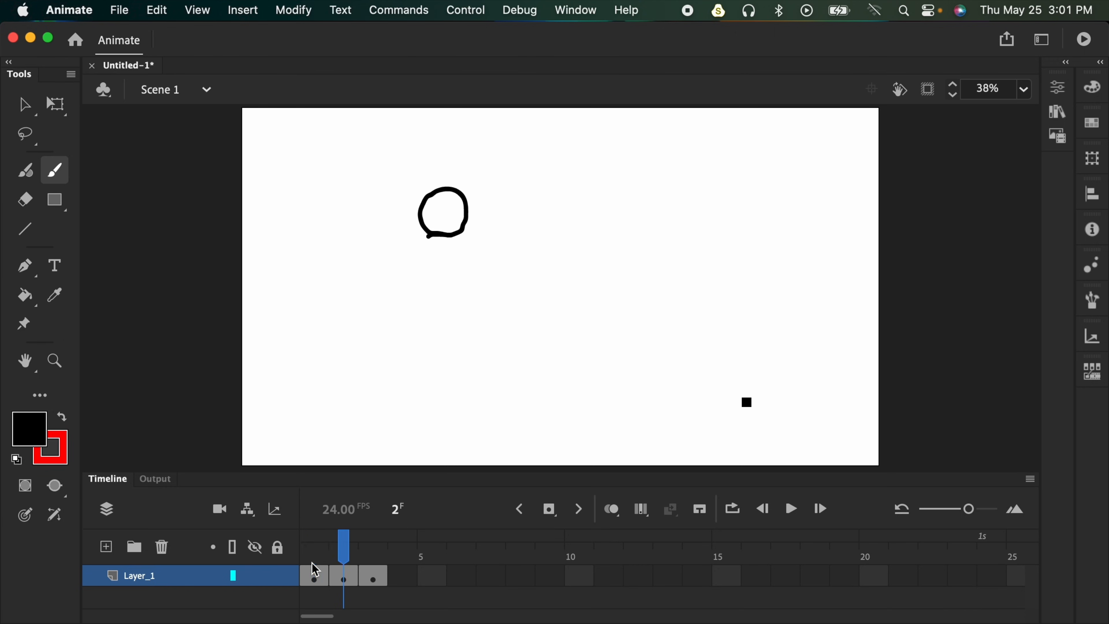
key(period)
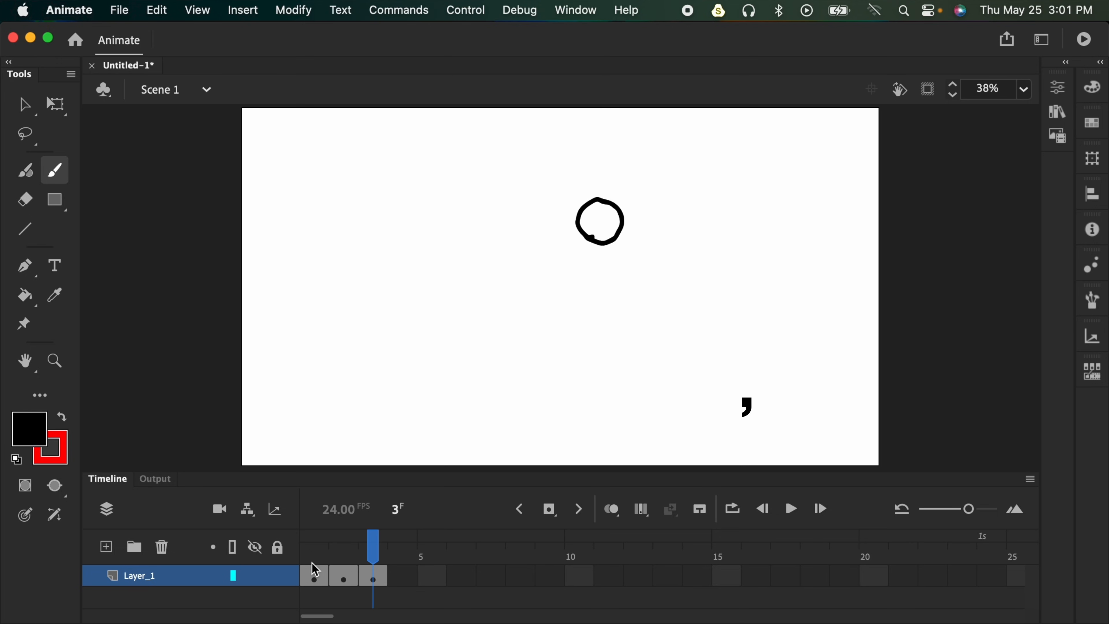
key(comma)
key(comma)
key(period)
key(period)
key(comma)
key(comma)
key(period)
key(period)
key(comma)
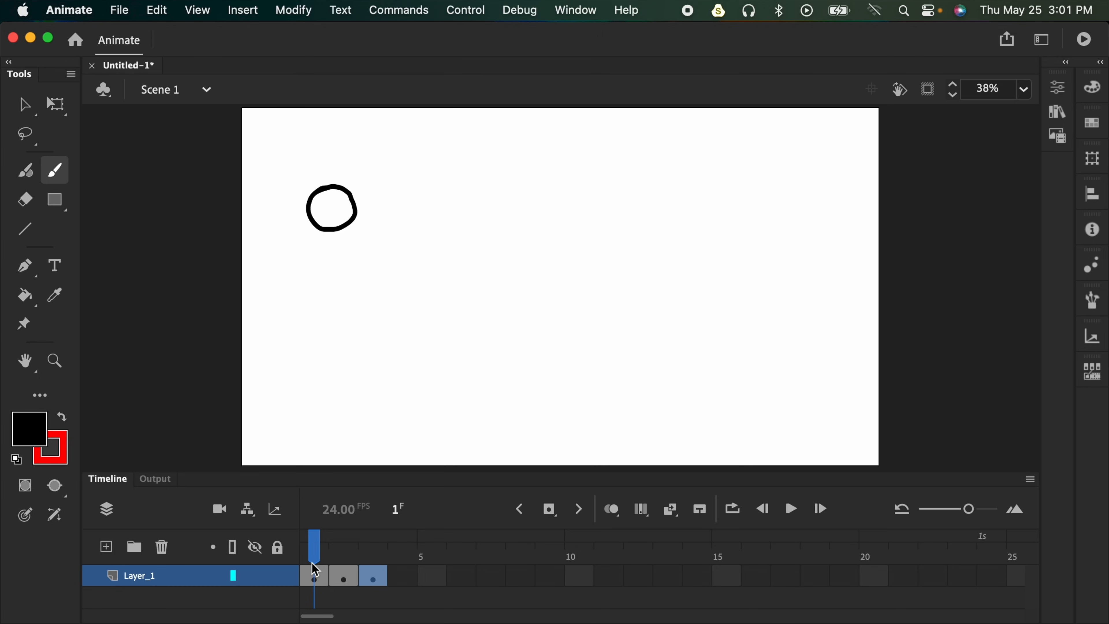
key(Return)
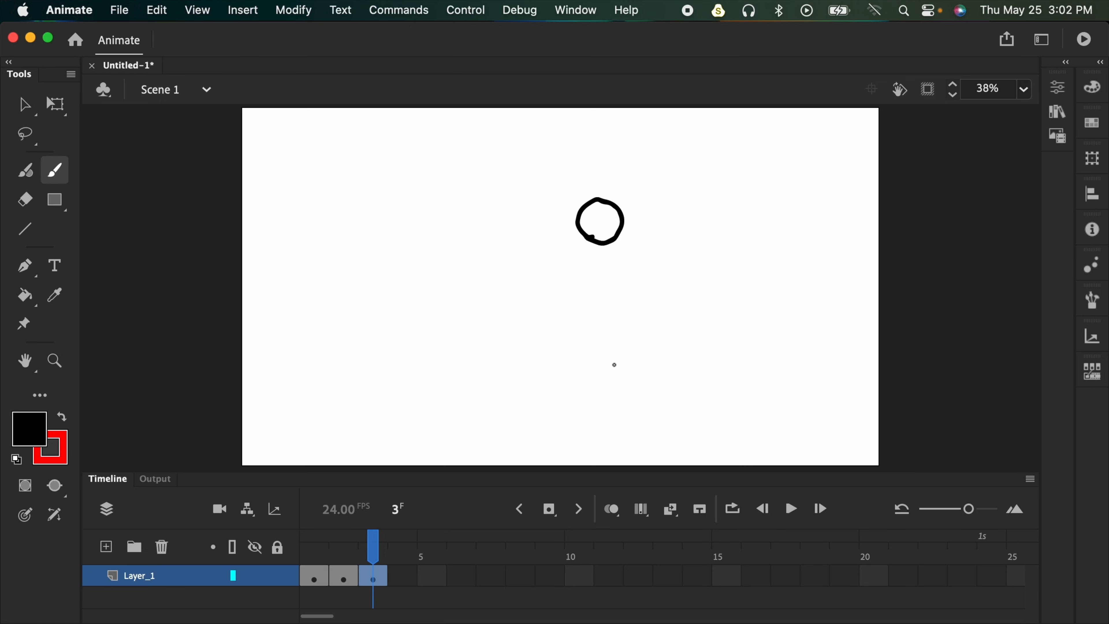
- Extend Layer_1 with blank keyframes from frame 4 to 24, drawing a black circle at a different position on each
key(F7)
drag(643, 265, 643, 261)
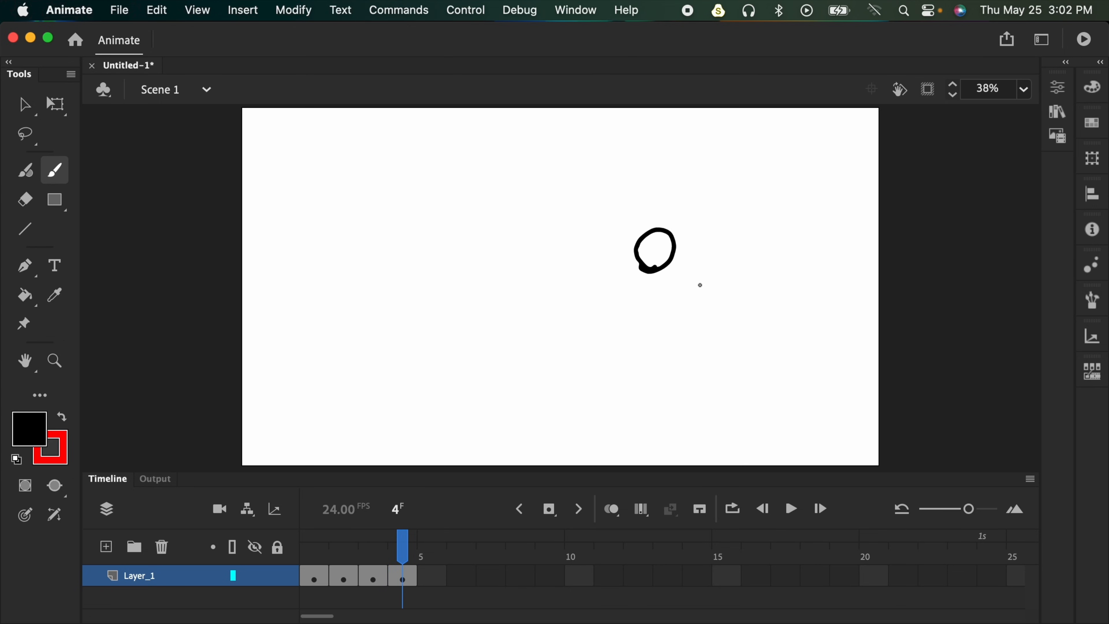
key(F7)
mouse_move(710, 300)
mouse_down()
mouse_move(692, 307)
mouse_move(704, 303)
mouse_up()
key(F7)
mouse_move(668, 366)
mouse_down()
mouse_move(672, 375)
mouse_move(644, 364)
mouse_move(631, 399)
mouse_up()
key(F7)
key(F7)
key(F7)
key(F7)
key(F7)
key(F7)
key(F7)
key(F7)
key(F7)
drag(765, 211, 759, 206)
key(F7)
key(F7)
key(F7)
key(F7)
key(F7)
key(F7)
key(F7)
key(F7)
key(F7)
drag(750, 353, 745, 371)
- Scrub from frame 24 back to frame 1 and play the whole animation
click(990, 550)
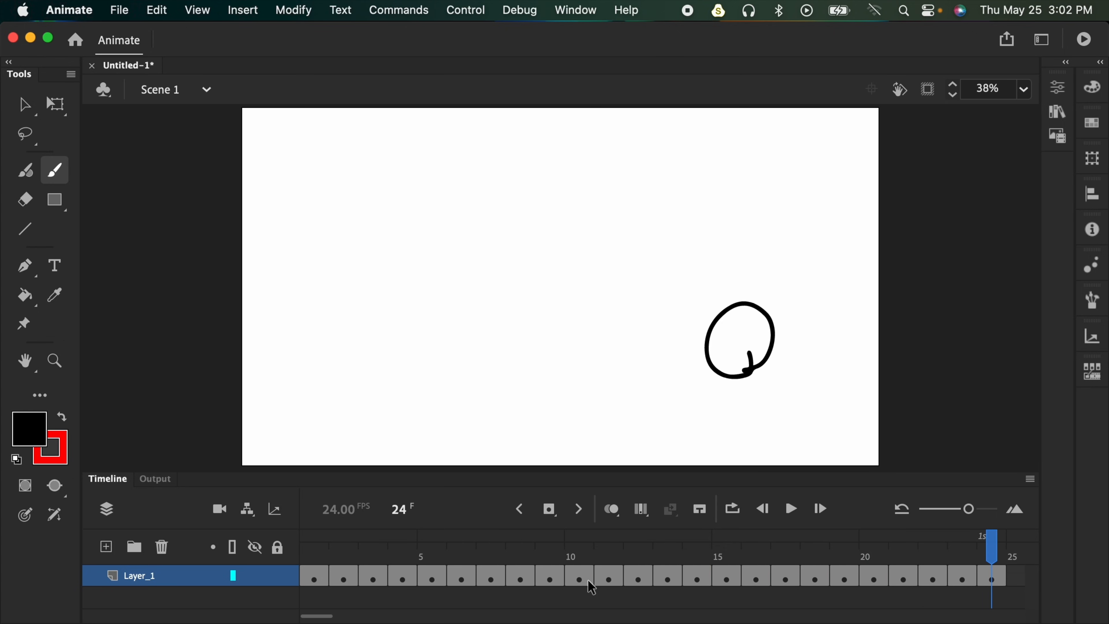
drag(989, 549, 286, 556)
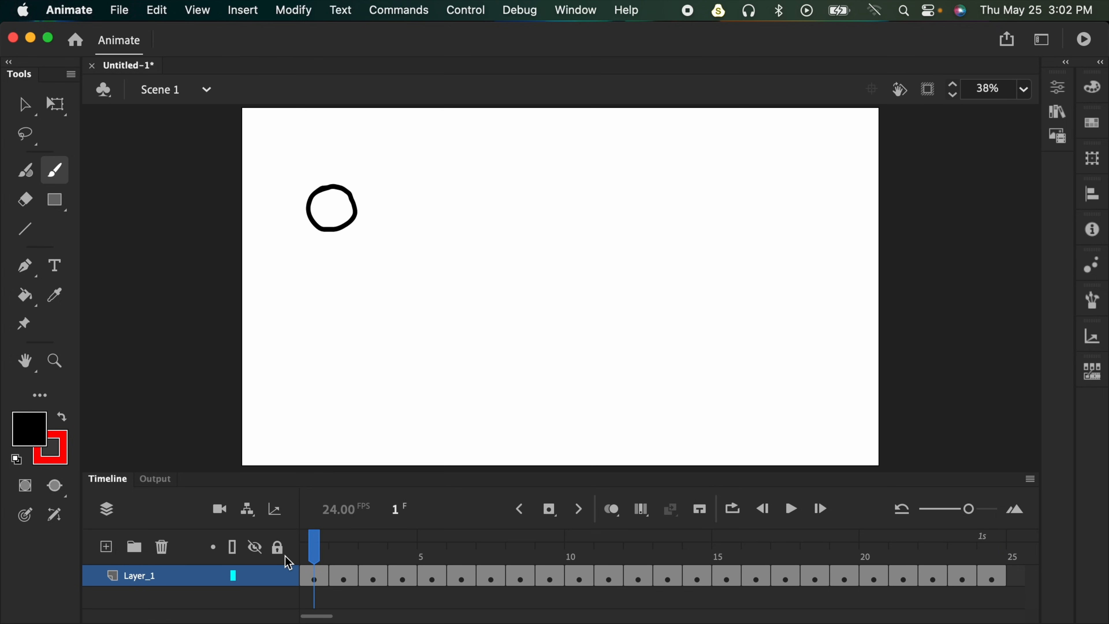
key(Return)
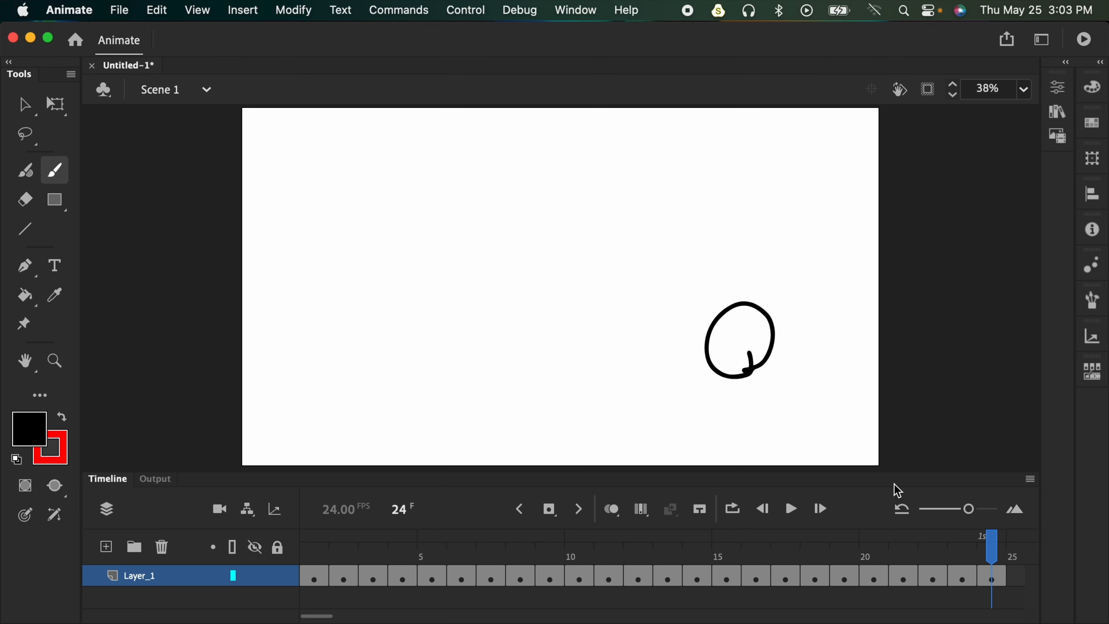
- Select frames 4 through 24 on Layer_1 and remove them from the timeline
drag(315, 579, 989, 592)
click(990, 592)
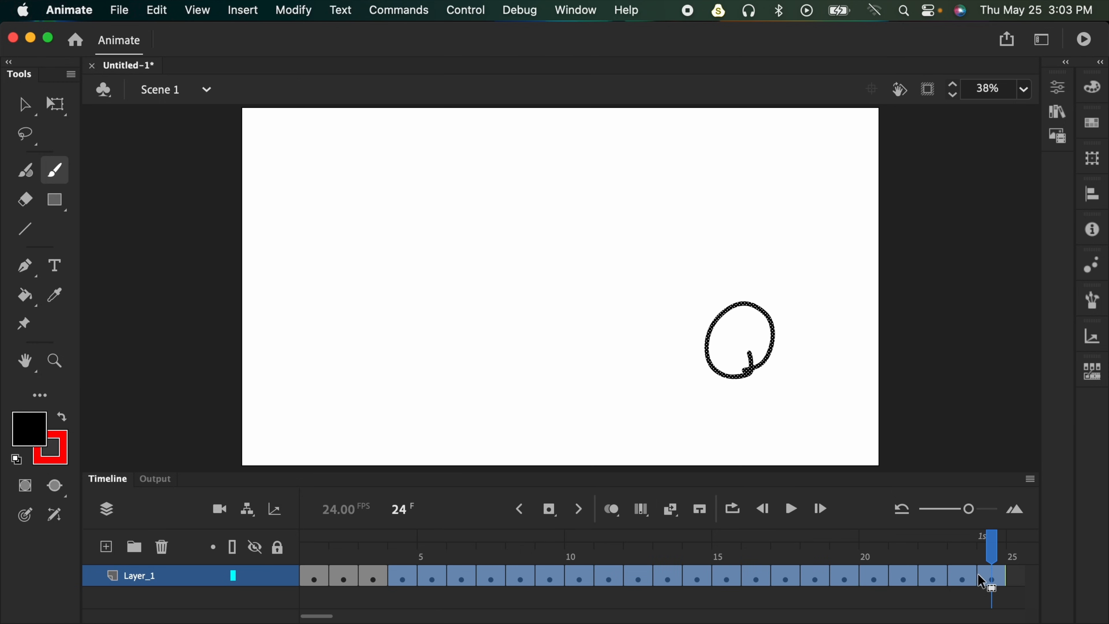
drag(402, 583, 998, 585)
key(shift+F5)
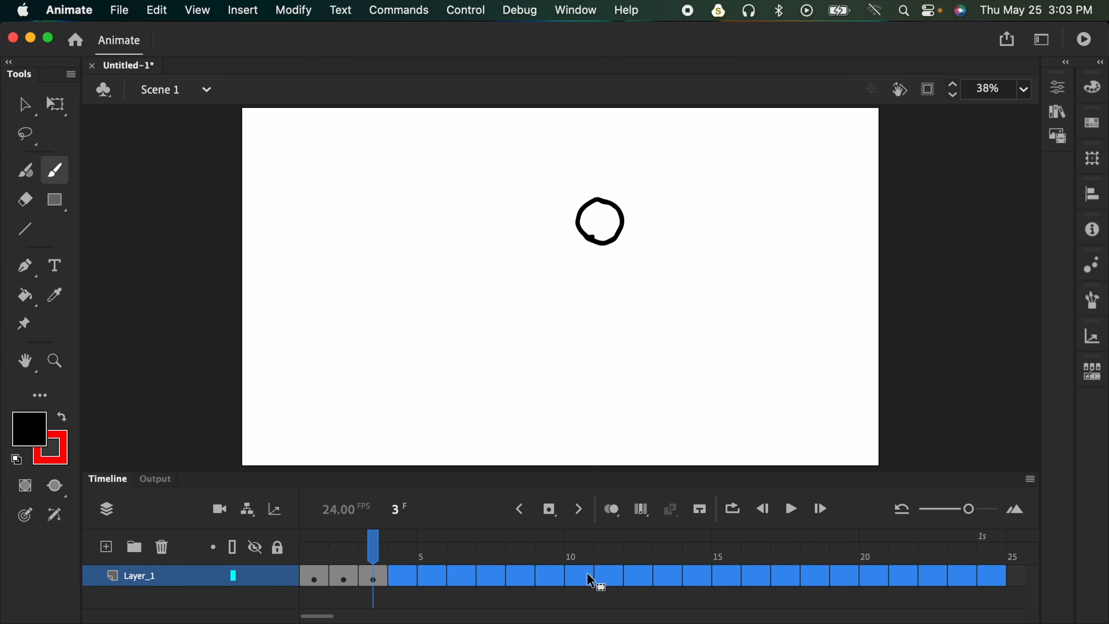
click(398, 577)
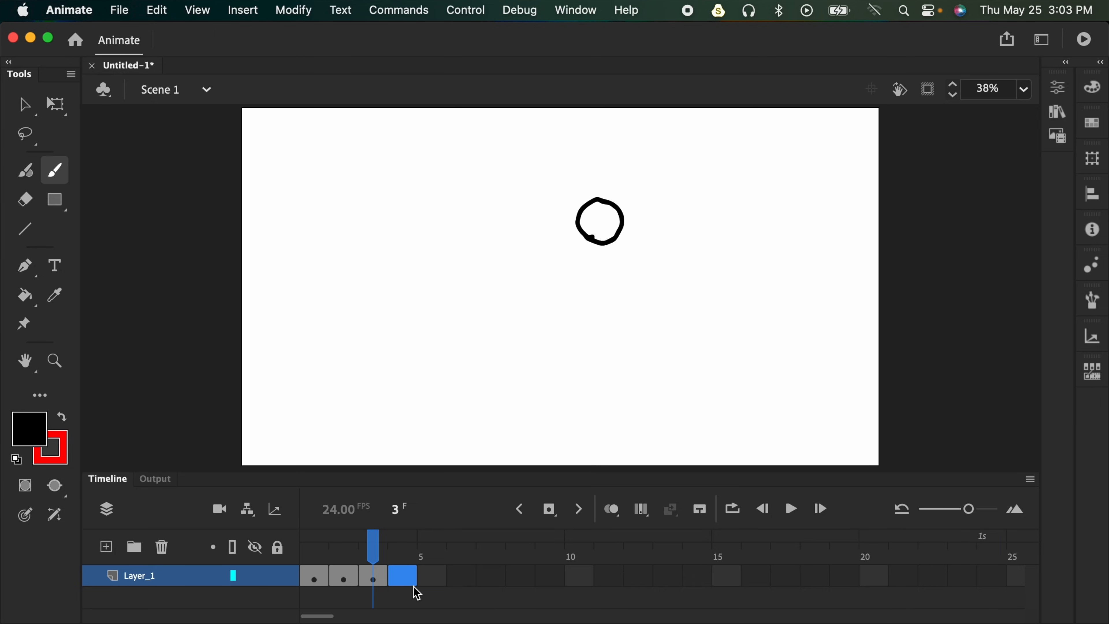
- Delete the circle on frame 3 and remove the emptied frame from Layer_1
click(381, 577)
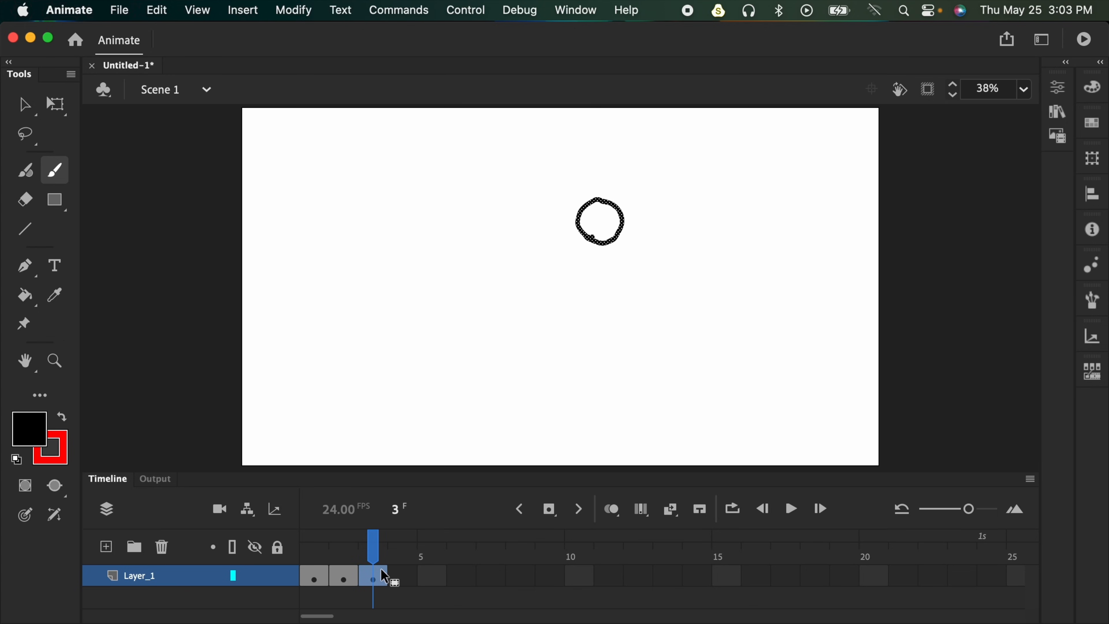
key(BackSpace)
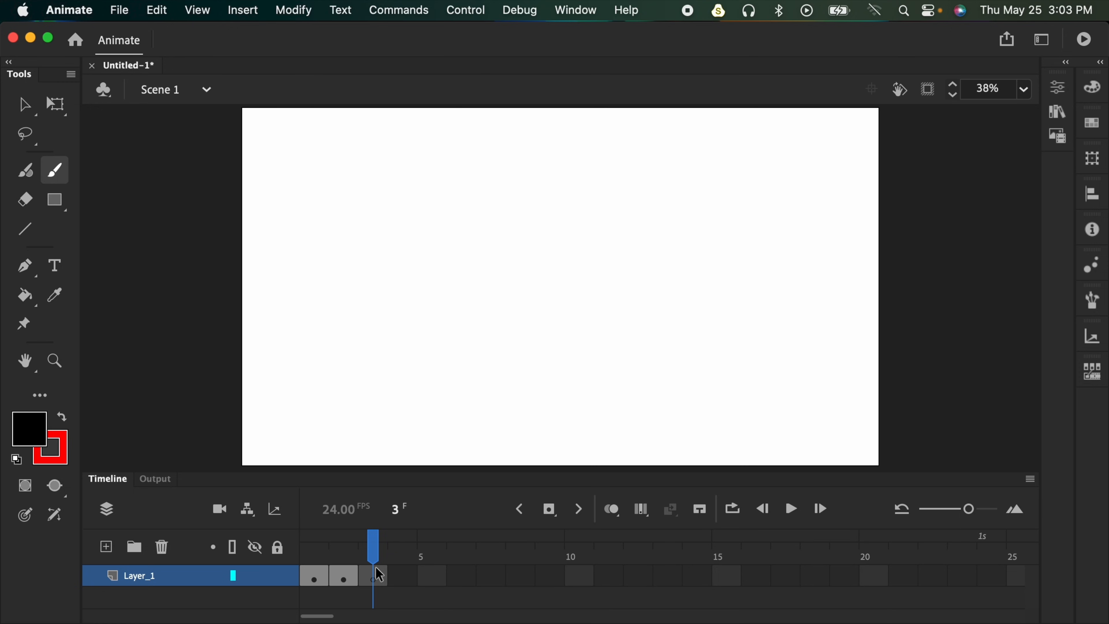
click(382, 576)
key(shift+F5)
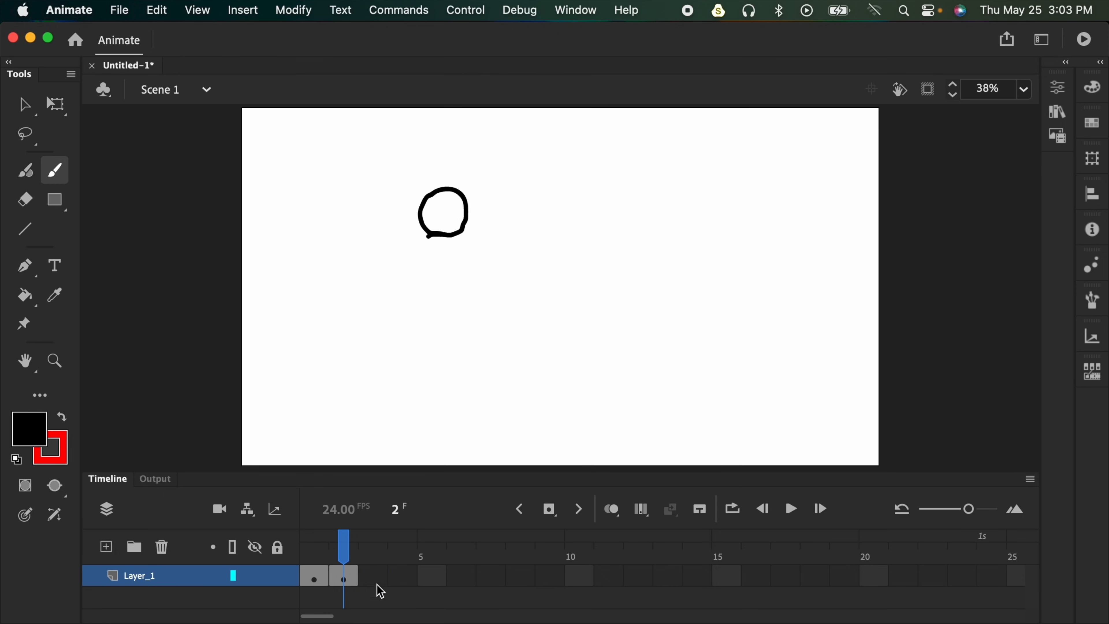
- Insert blank keyframes on Layer_1 from frame 3 through frame 13
mouse_move(345, 552)
mouse_down()
mouse_move(320, 554)
mouse_move(345, 552)
mouse_up()
key(F7)
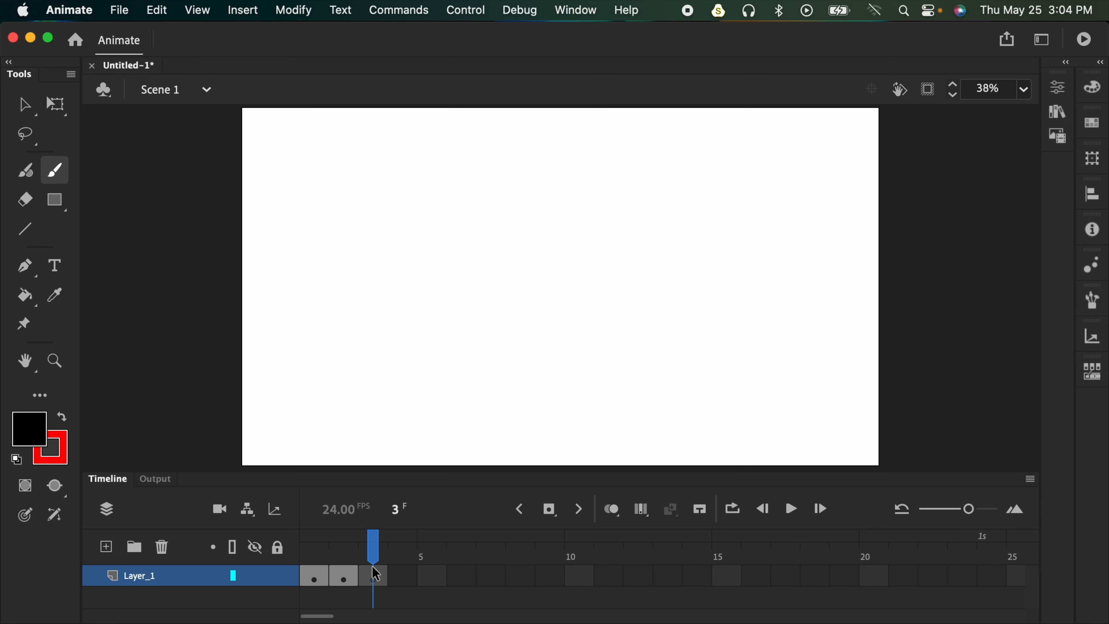
key(F7)
key(F7)
key(F7)
key(F7)
key(F7)
key(F7)
key(F7)
key(F7)
key(F7)
key(F7)
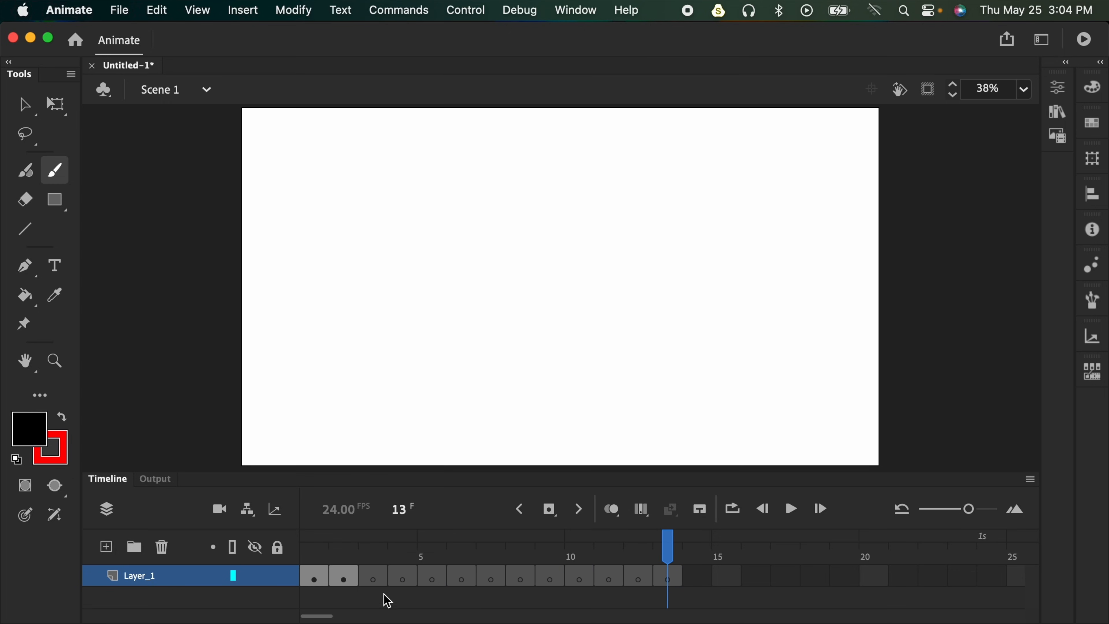
- Select the blank keyframes from frame 3 through frame 13 on Layer_1 and remove them from the timeline
mouse_move(663, 566)
mouse_down()
mouse_move(620, 545)
mouse_move(354, 554)
mouse_move(312, 568)
mouse_move(353, 567)
mouse_move(303, 573)
mouse_move(317, 552)
mouse_move(373, 544)
mouse_up()
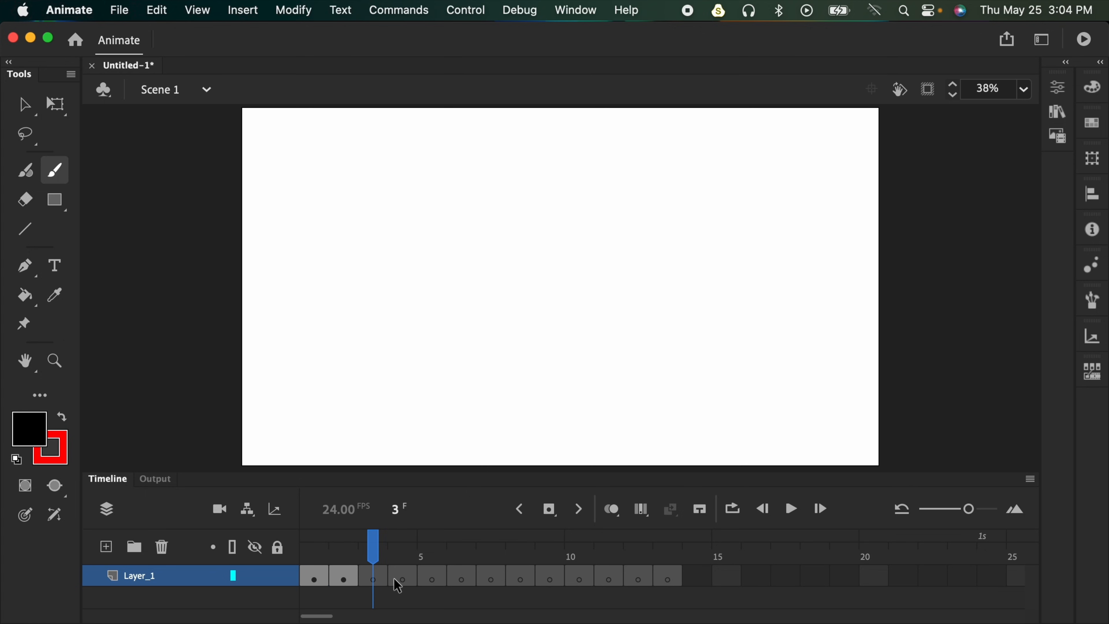
drag(374, 544, 646, 571)
drag(375, 578, 670, 581)
key(shift+F5)
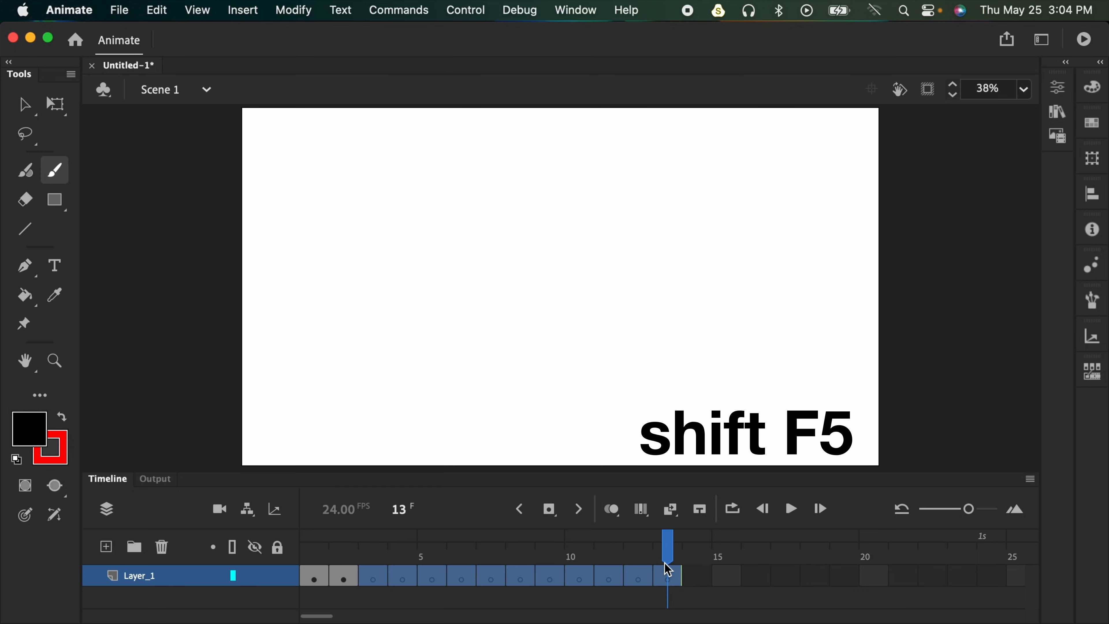
click(347, 546)
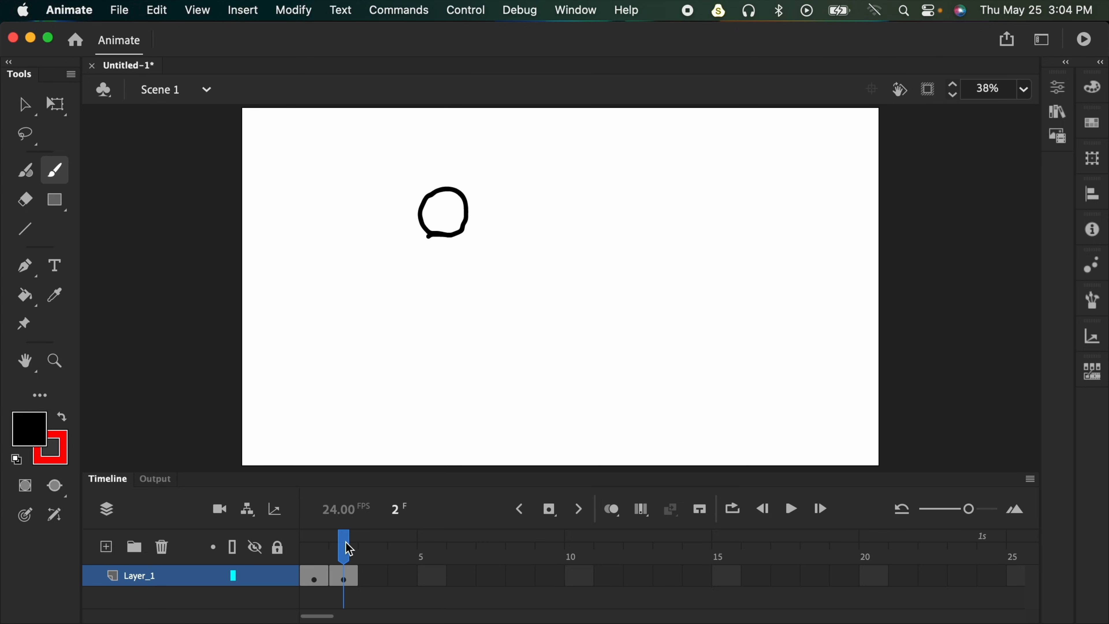
- Extend the first circle's exposure on Layer_1 by one frame so it holds through frame 2
click(315, 576)
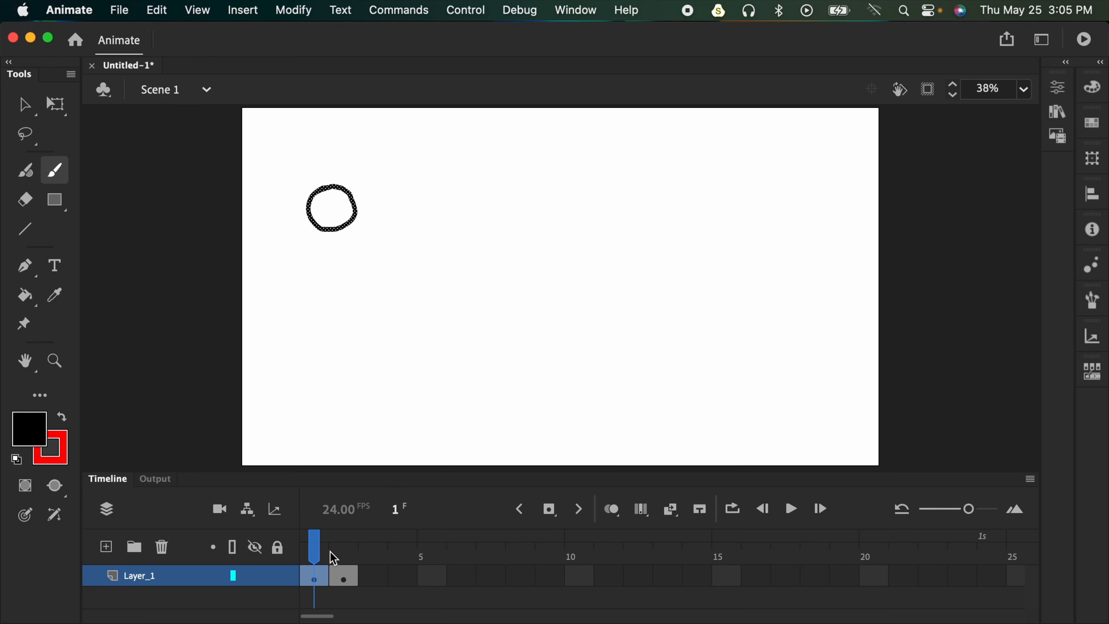
key(F5)
click(334, 590)
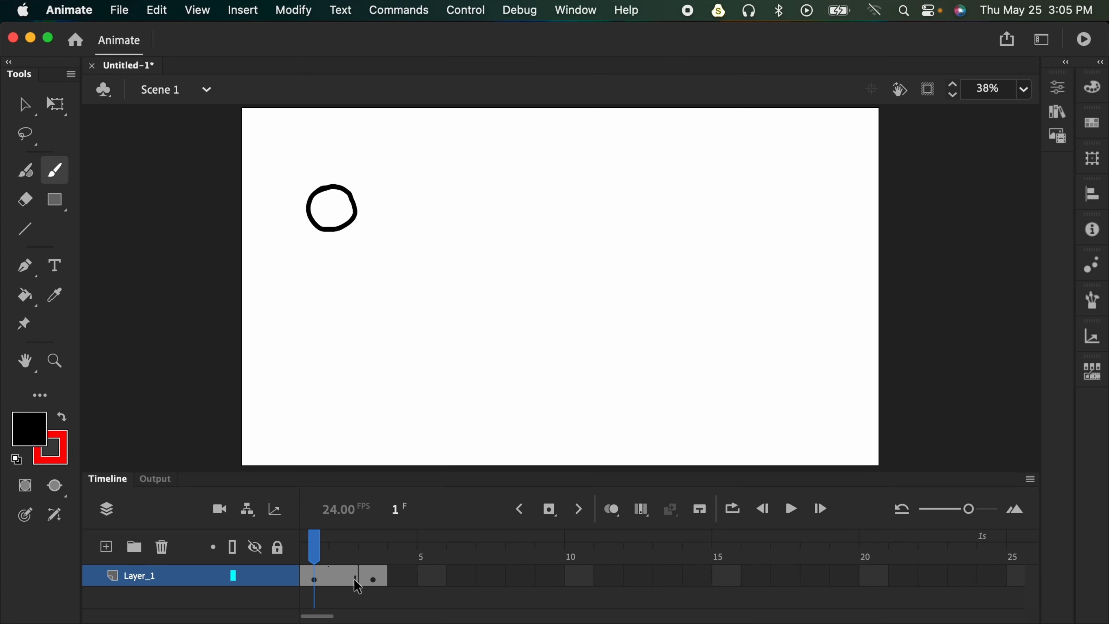
- Brush a second circle to the right of the first one within the extended exposure of frames 1 and 2
mouse_move(316, 551)
mouse_down()
mouse_move(340, 549)
mouse_move(308, 559)
mouse_move(338, 567)
mouse_move(310, 567)
mouse_move(321, 573)
mouse_up()
click(321, 583)
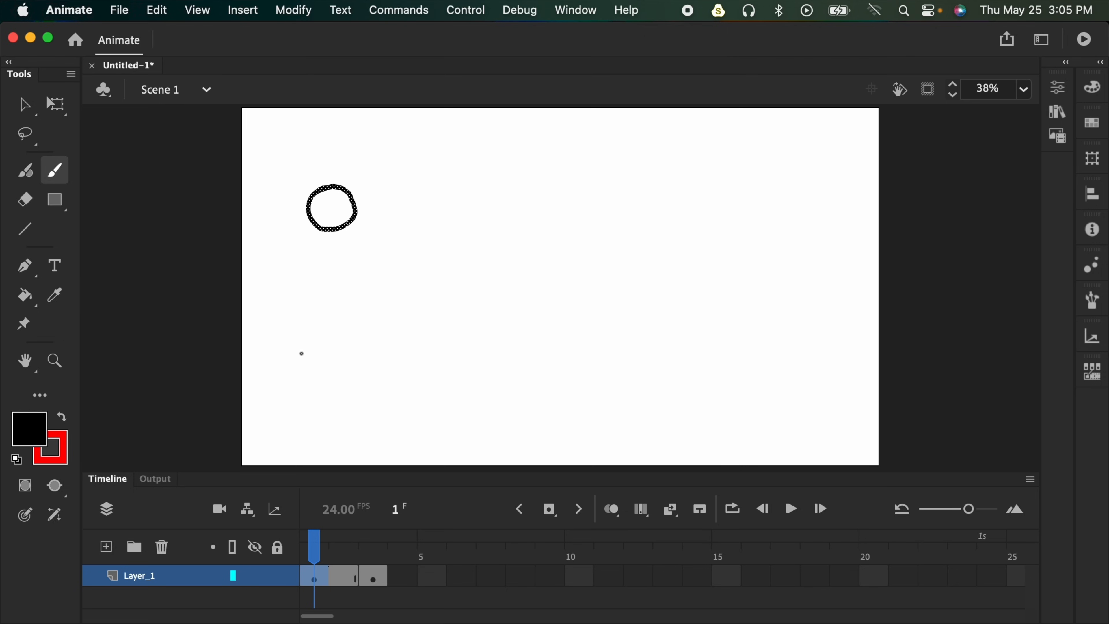
click(335, 550)
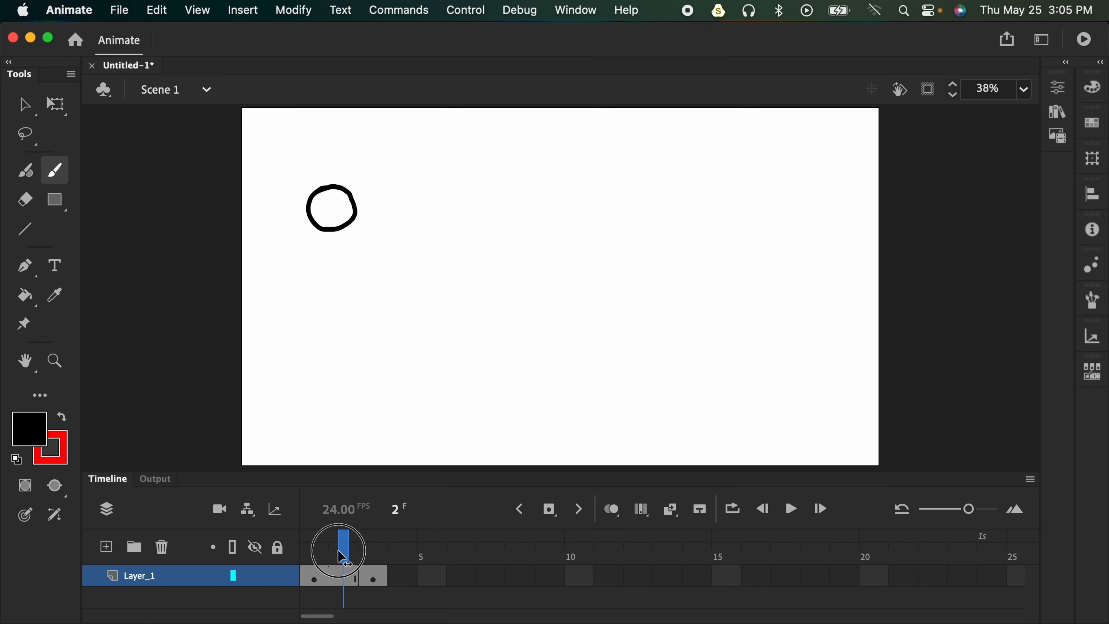
mouse_move(550, 193)
mouse_down()
mouse_move(559, 235)
mouse_move(539, 191)
mouse_up()
click(319, 564)
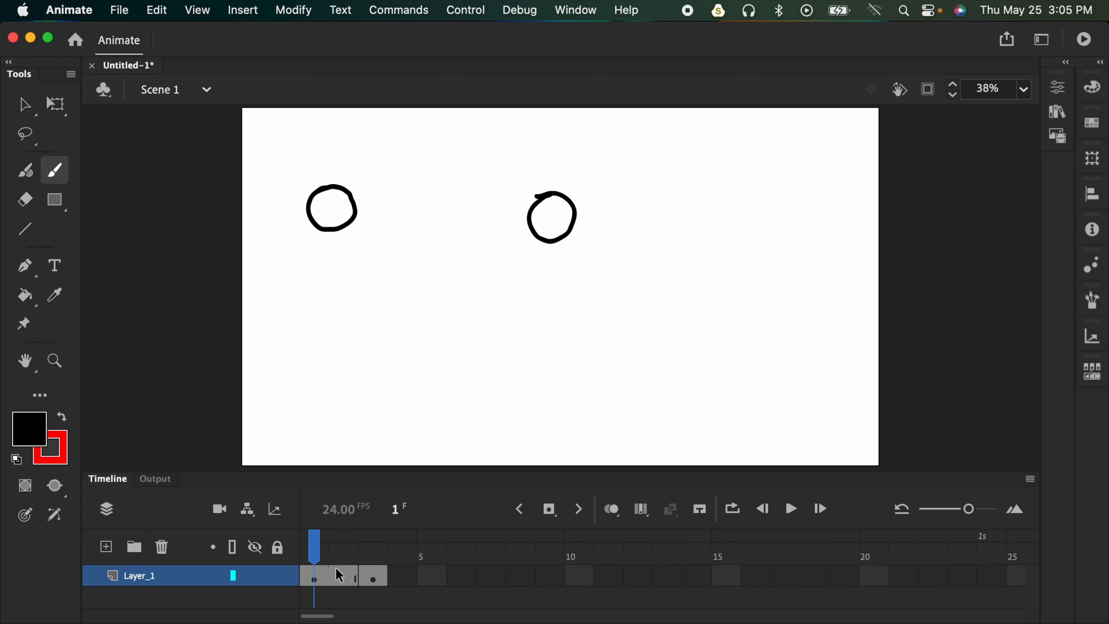
- Extend the circle keyframe at frame 3 by one frame so it holds through frame 4
click(374, 579)
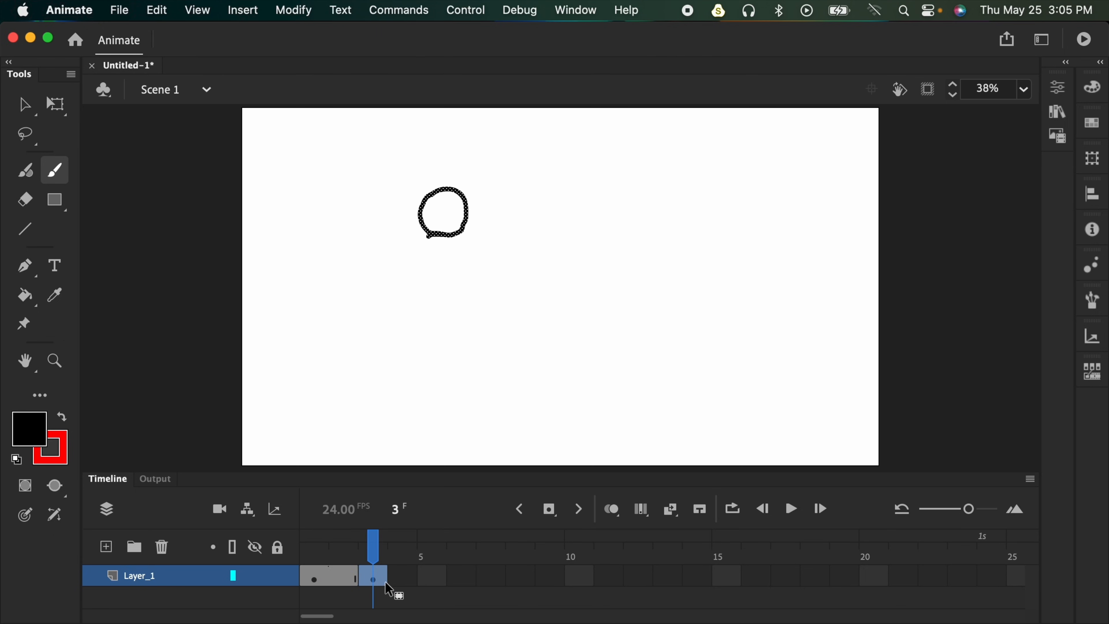
key(F5)
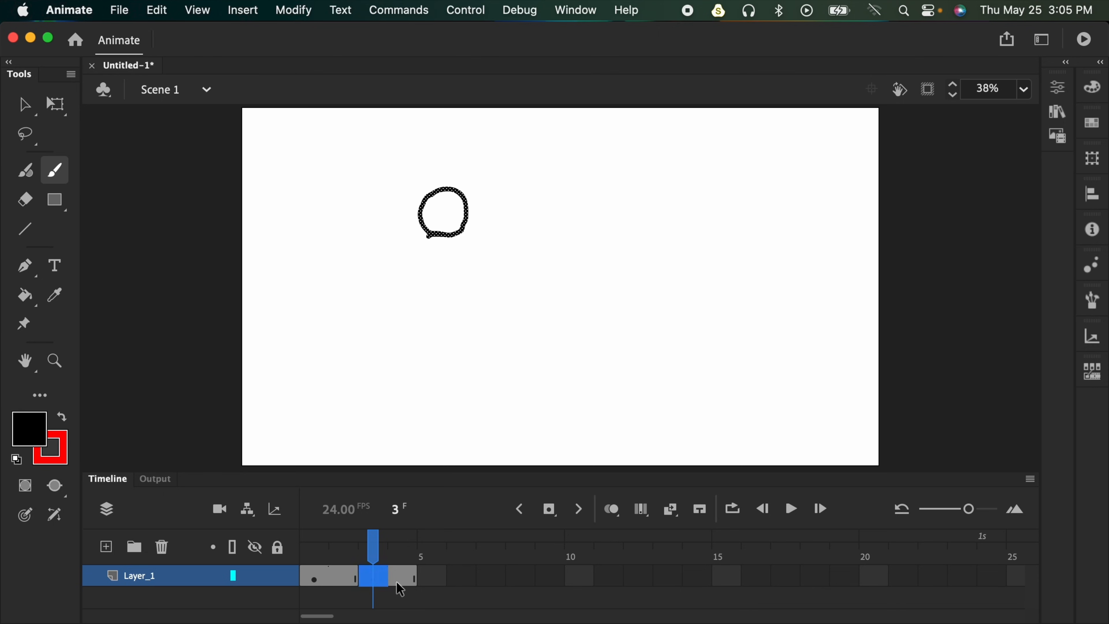
drag(372, 550, 397, 565)
click(376, 576)
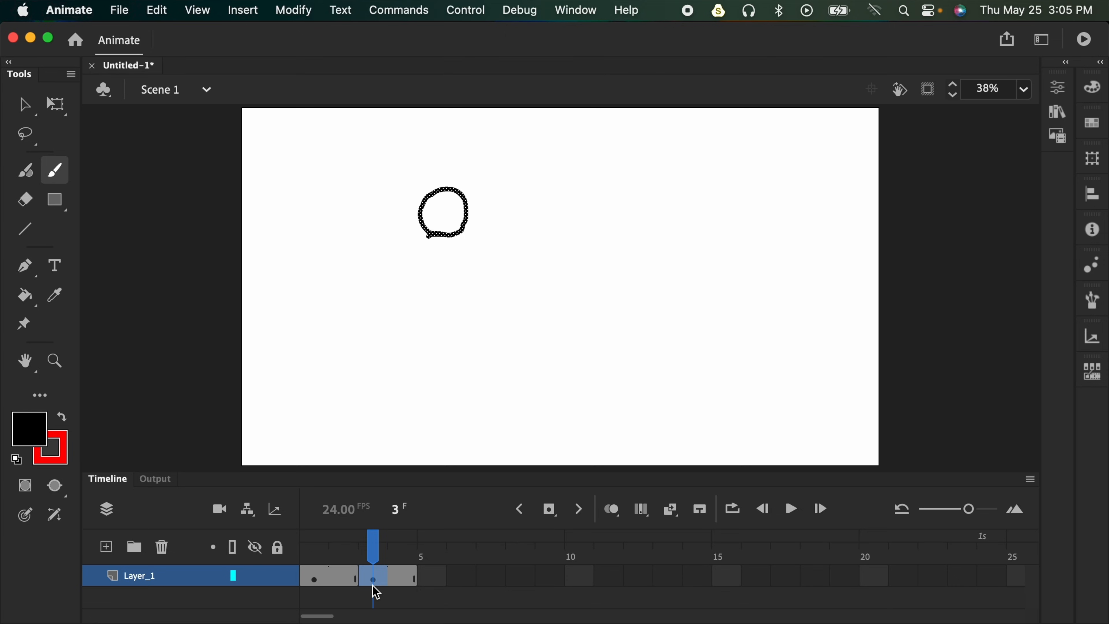
- Add one more frame to the frame 3 circle's exposure, scrub through it, and remove that extra frame again
key(F5)
click(378, 594)
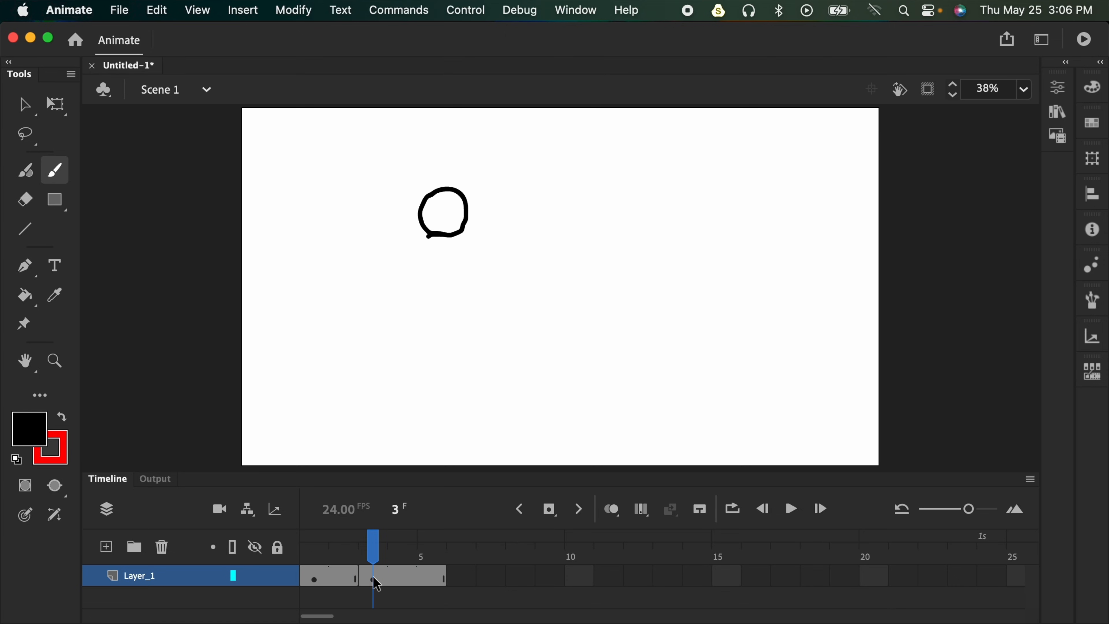
drag(377, 552, 426, 562)
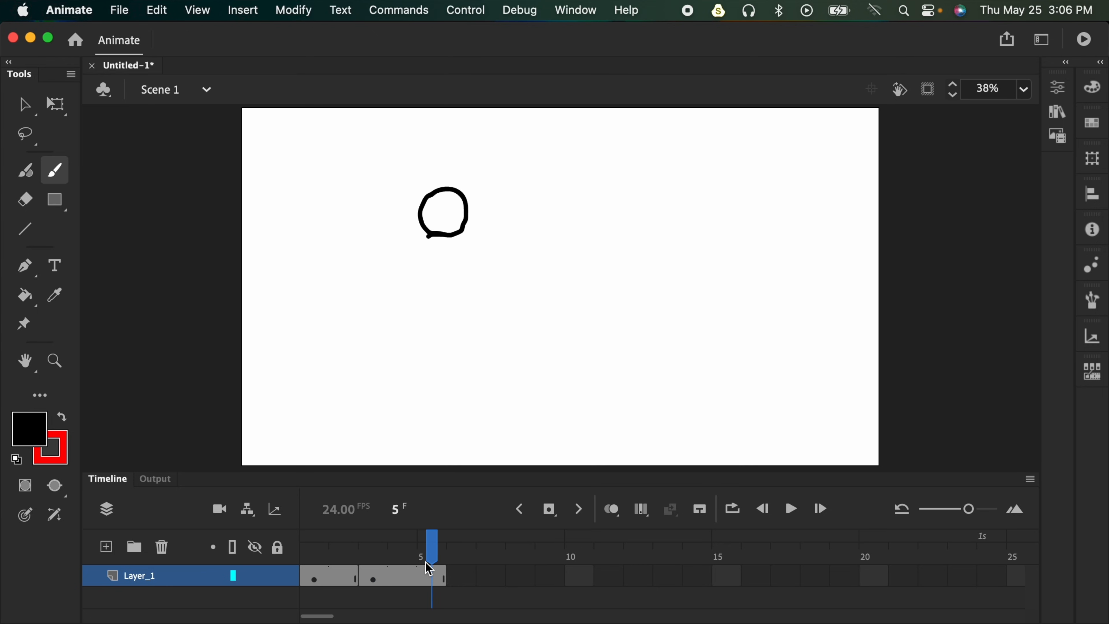
key(shift+comma)
click(428, 564)
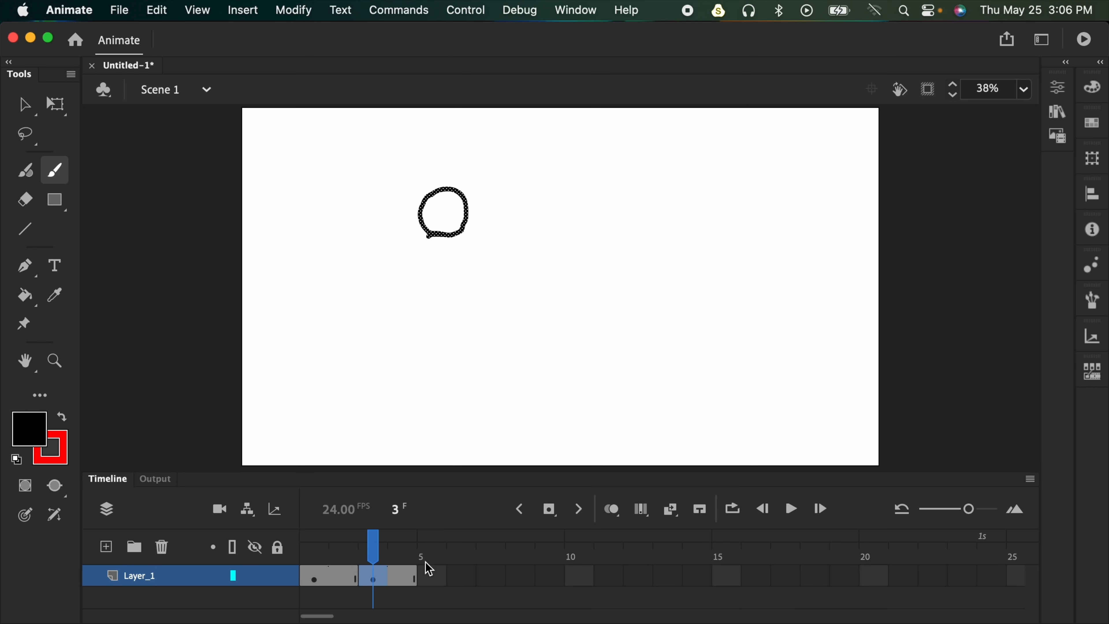
key(shift+F5)
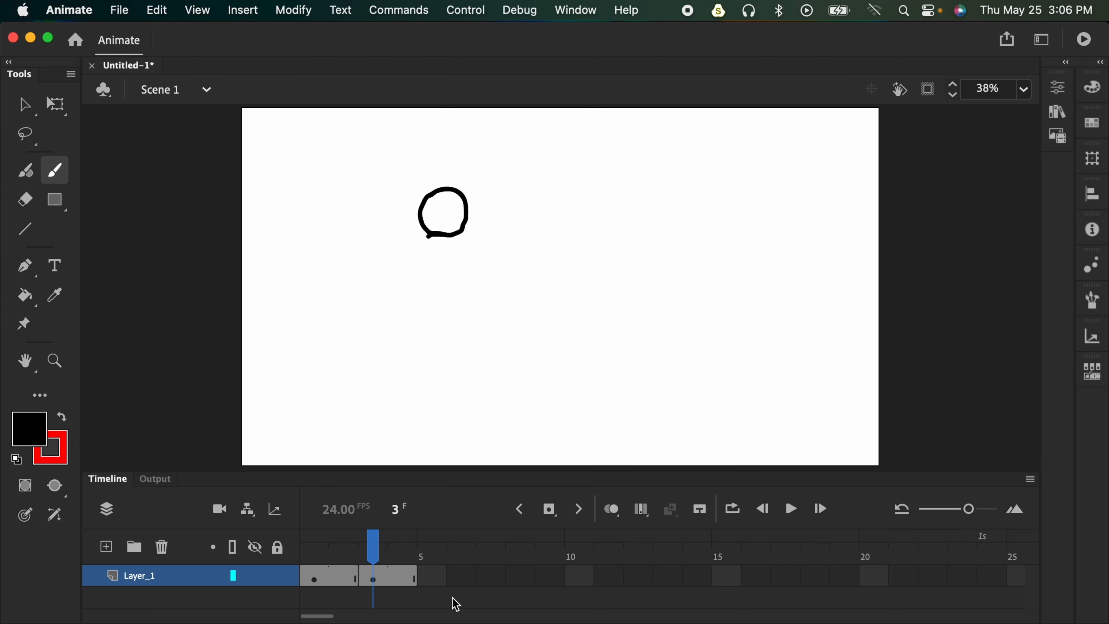
- Draw a circle on a new blank keyframe at frame 5 and hold it through frame 6
click(433, 579)
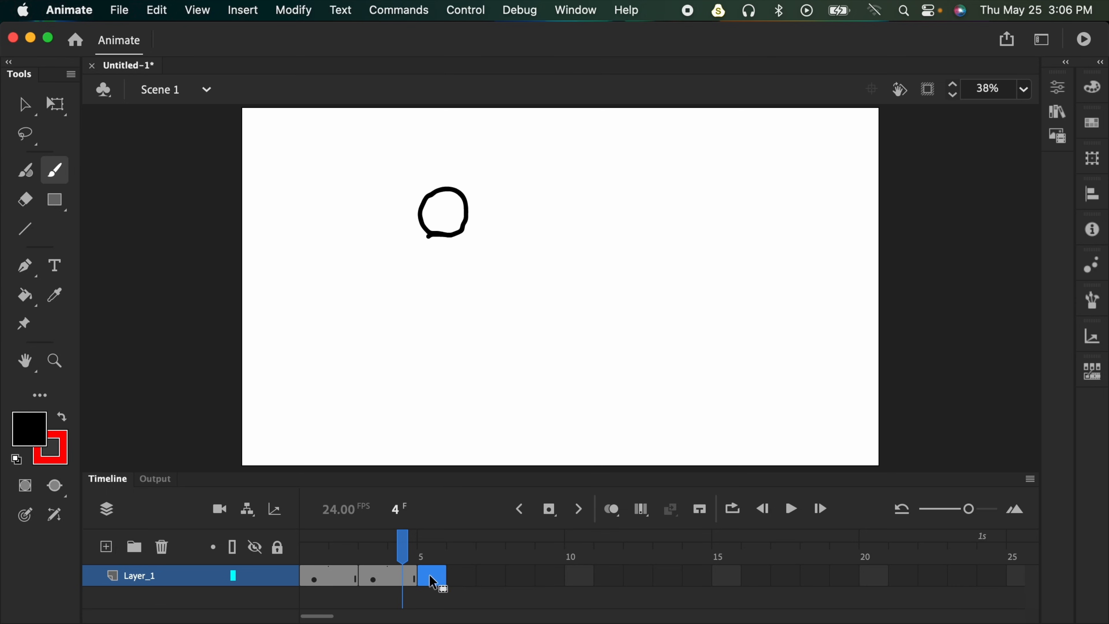
key(F7)
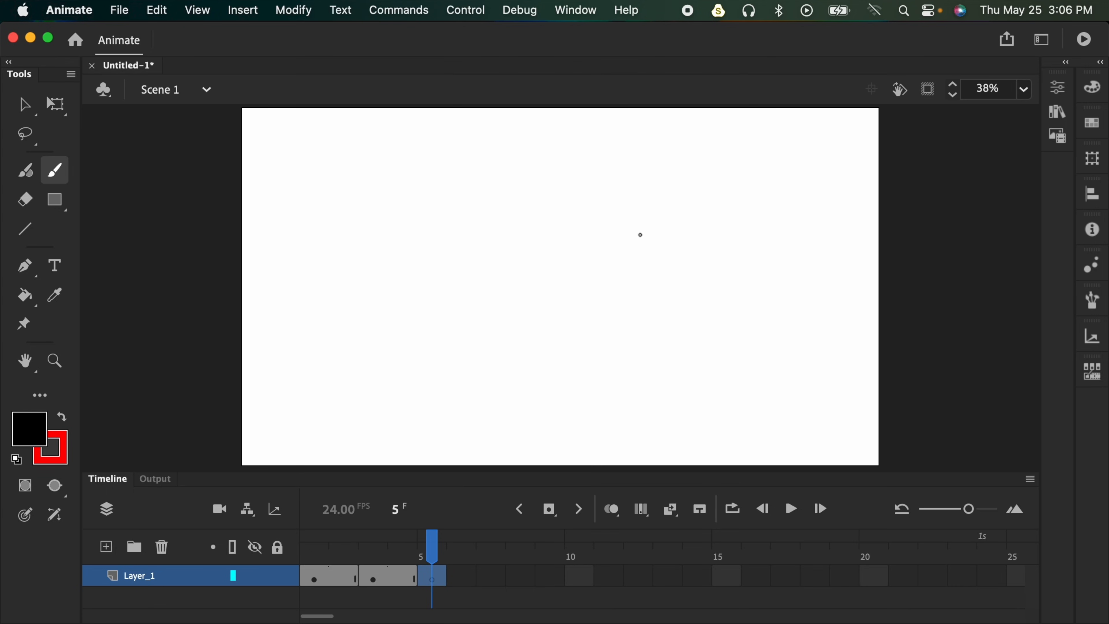
mouse_move(629, 263)
mouse_down()
mouse_move(617, 208)
mouse_move(653, 221)
mouse_move(637, 260)
mouse_move(615, 265)
mouse_up()
key(F5)
drag(454, 546, 321, 584)
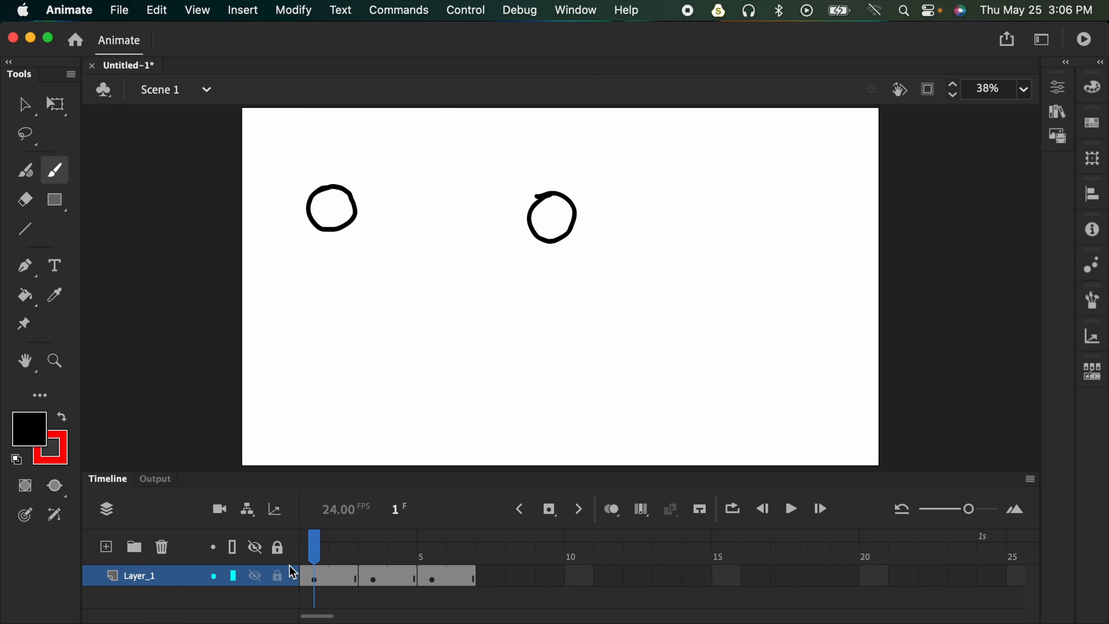
drag(354, 555, 467, 549)
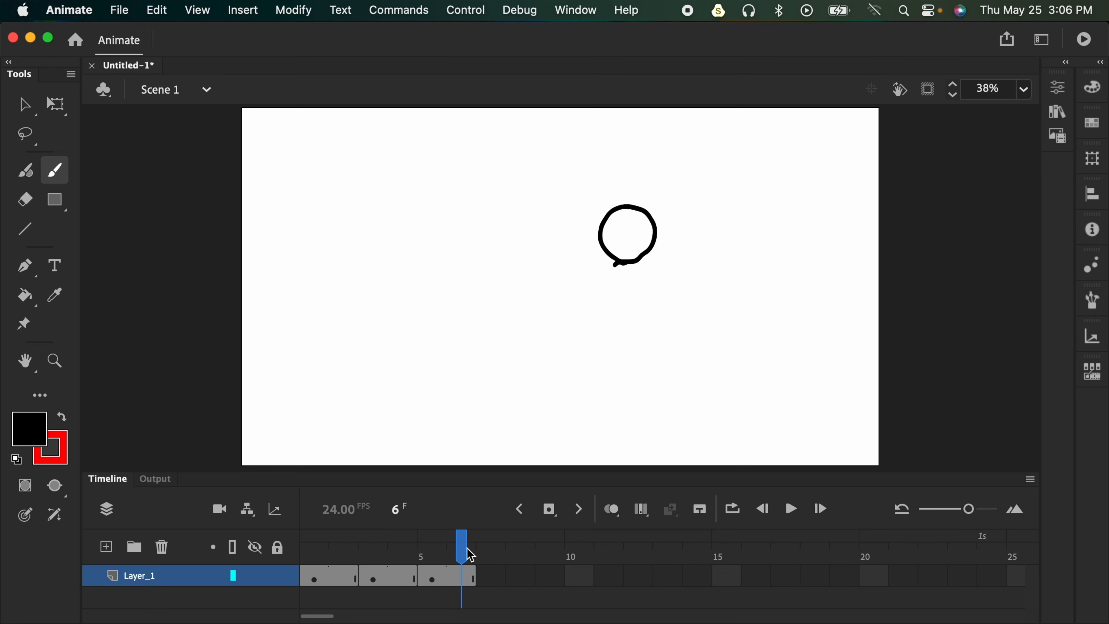
- Extend each of the three circle keyframes on Layer_1 by one frame so every drawing holds for three frames
click(318, 579)
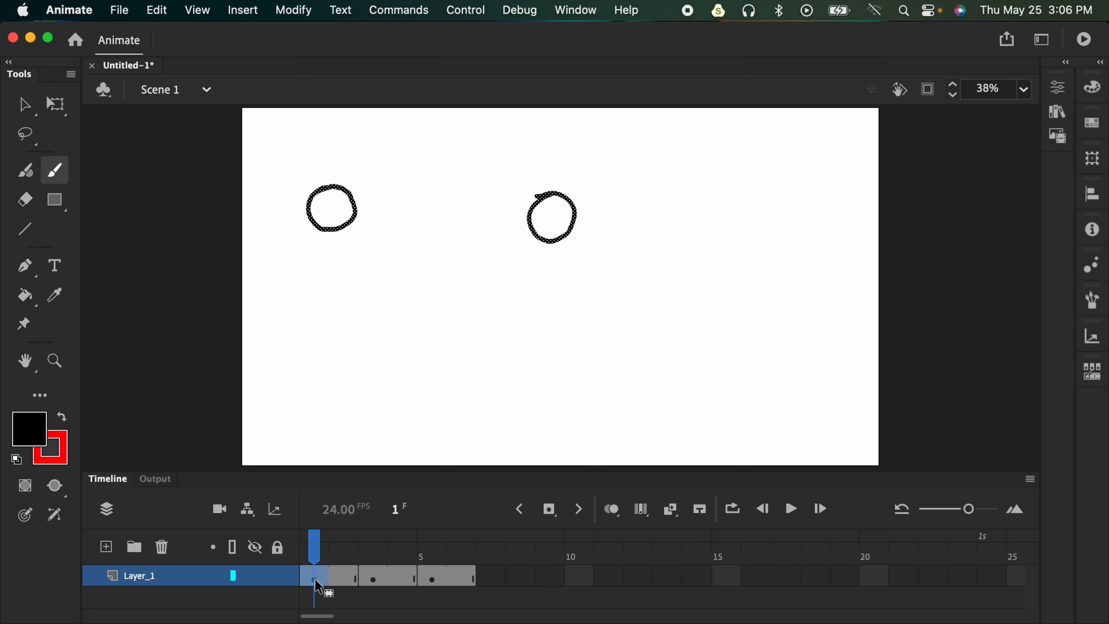
key(F5)
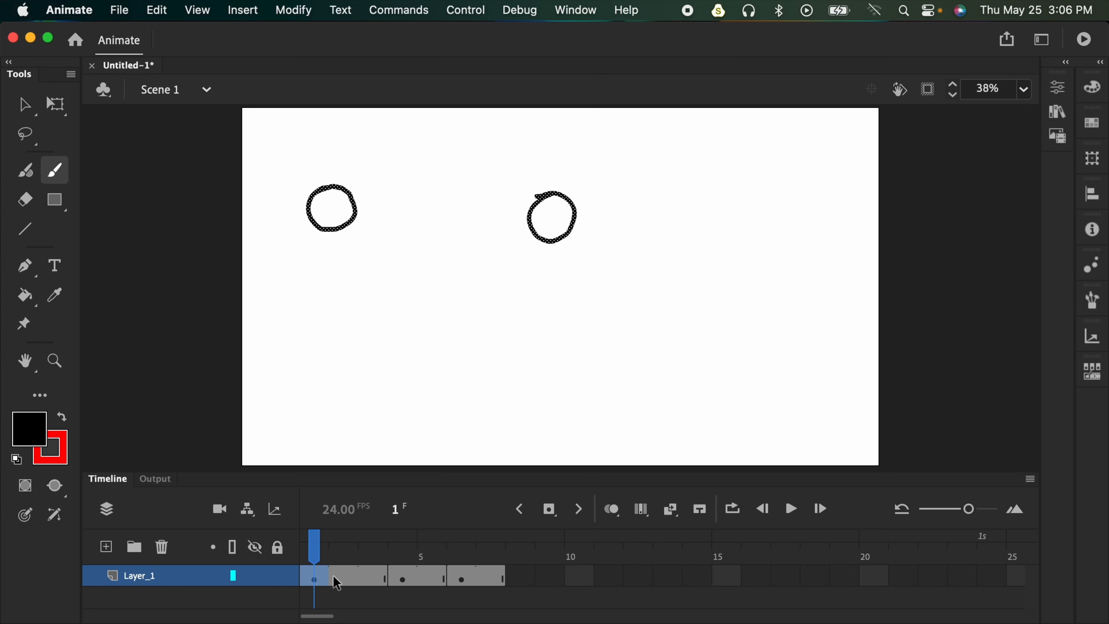
click(403, 581)
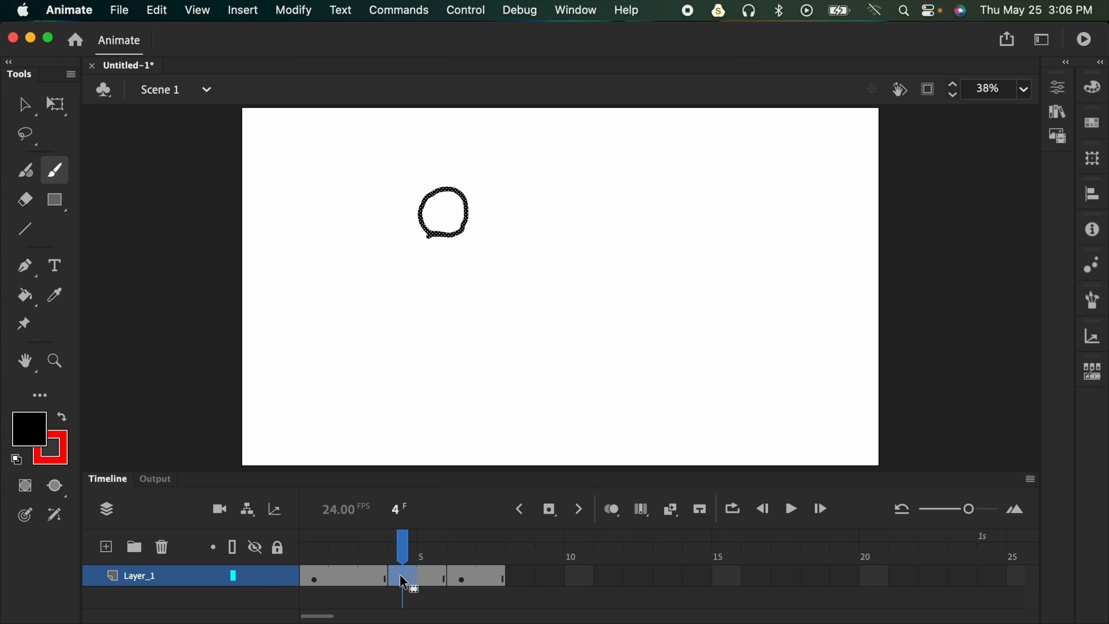
key(F5)
click(491, 579)
key(F5)
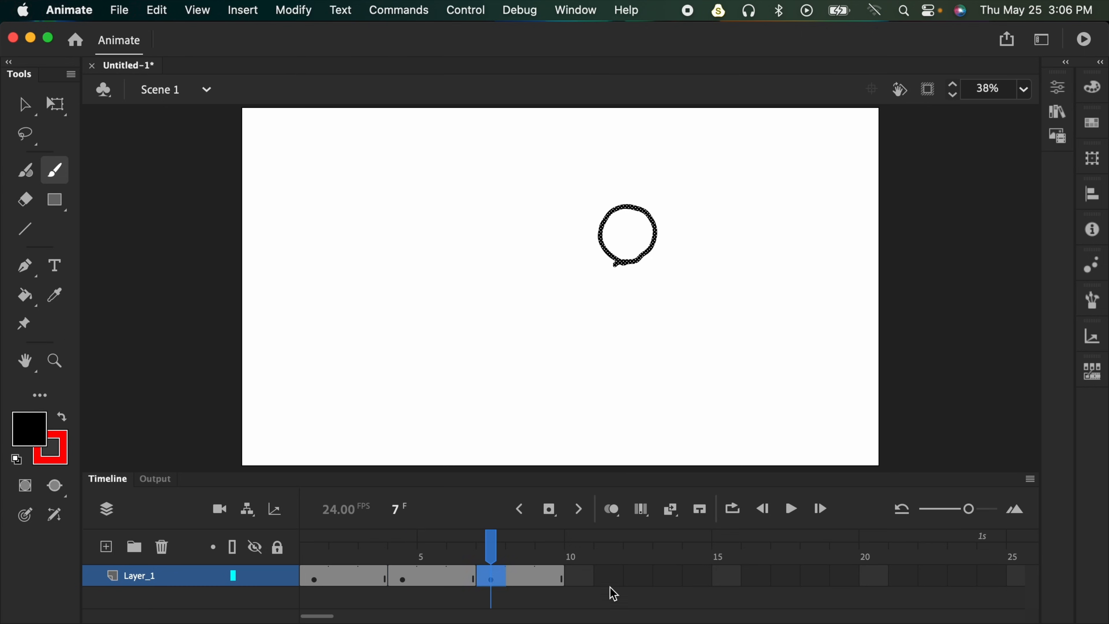
click(316, 575)
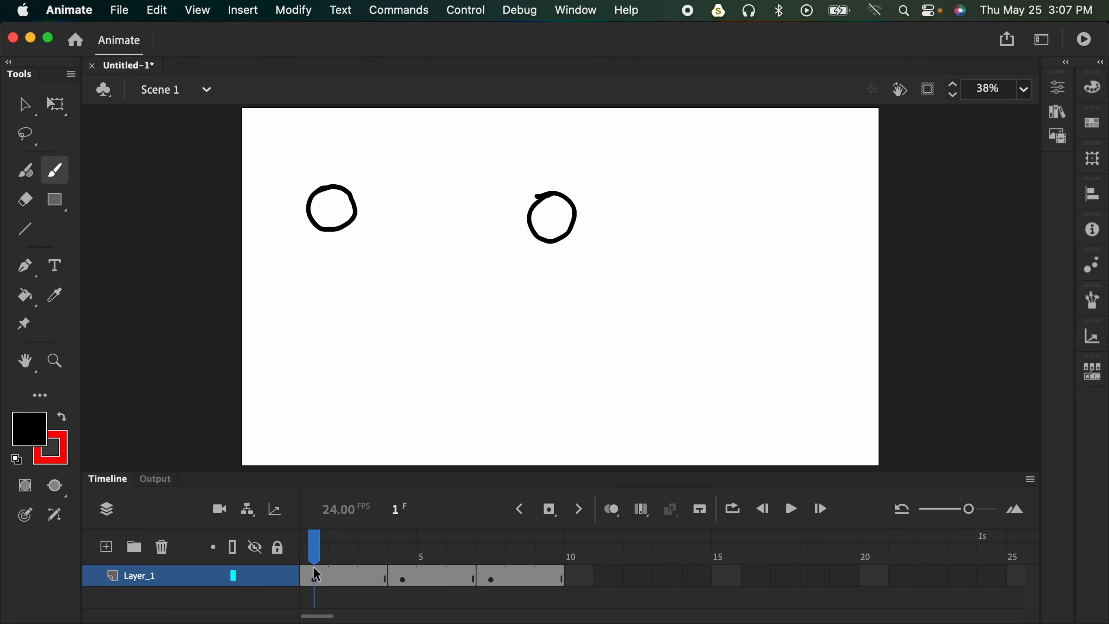
- Turn frame 9 into a keyframe repeating the circle and clear that keyframe again
click(551, 576)
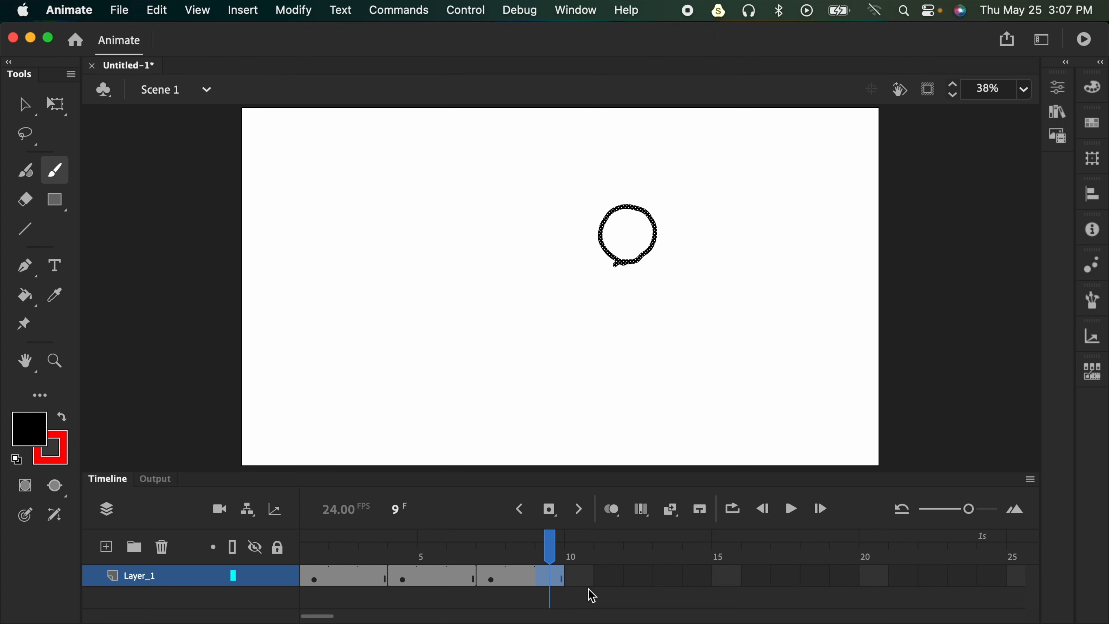
key(F6)
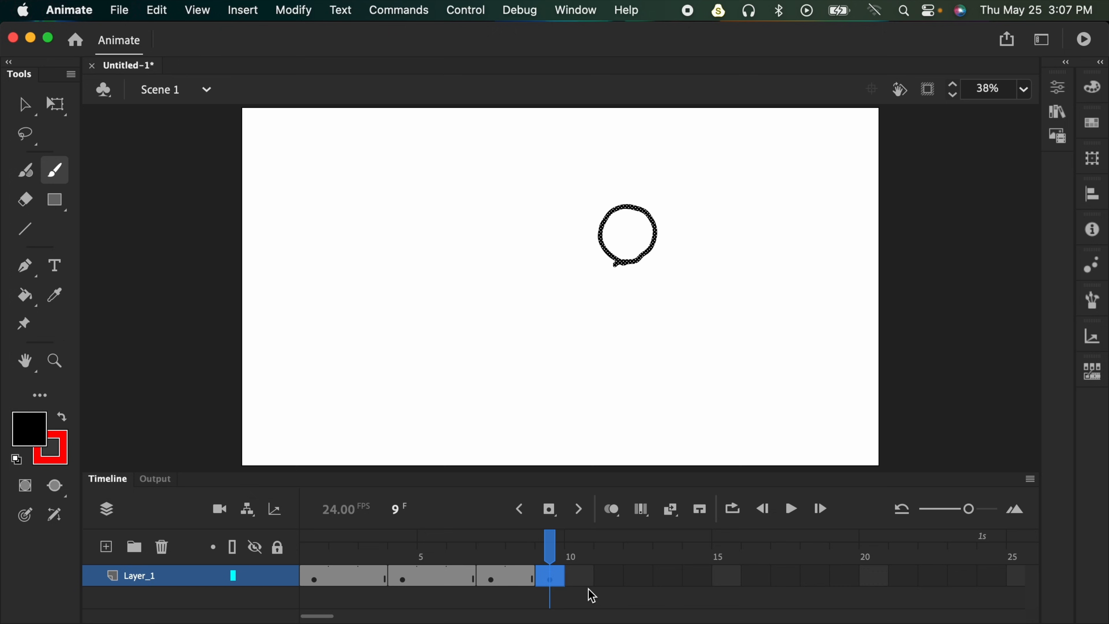
key(shift+F6)
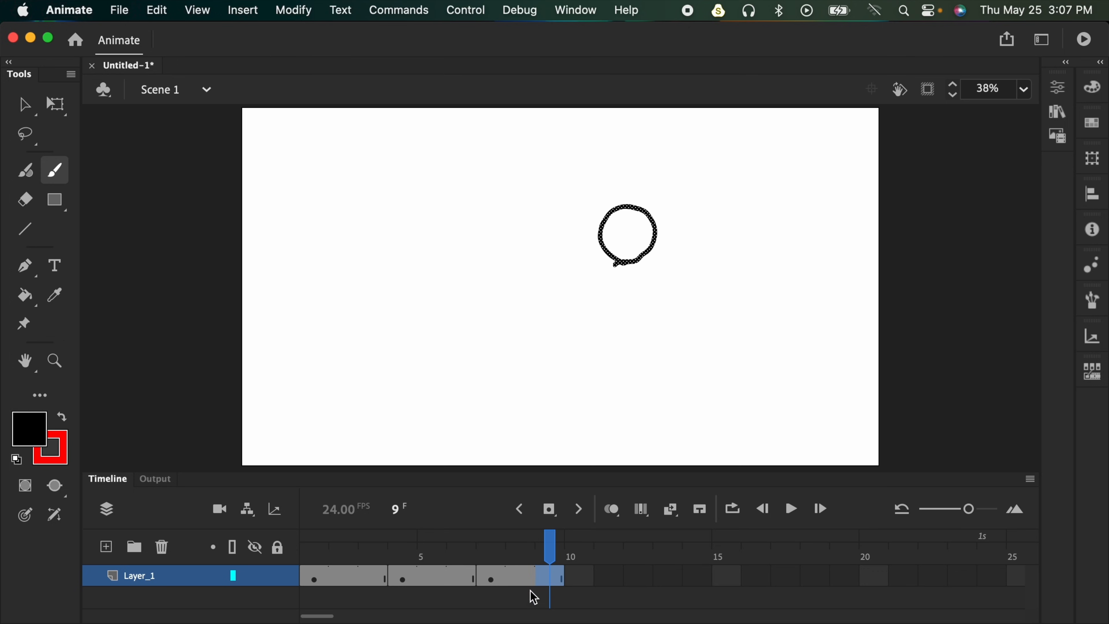
click(490, 580)
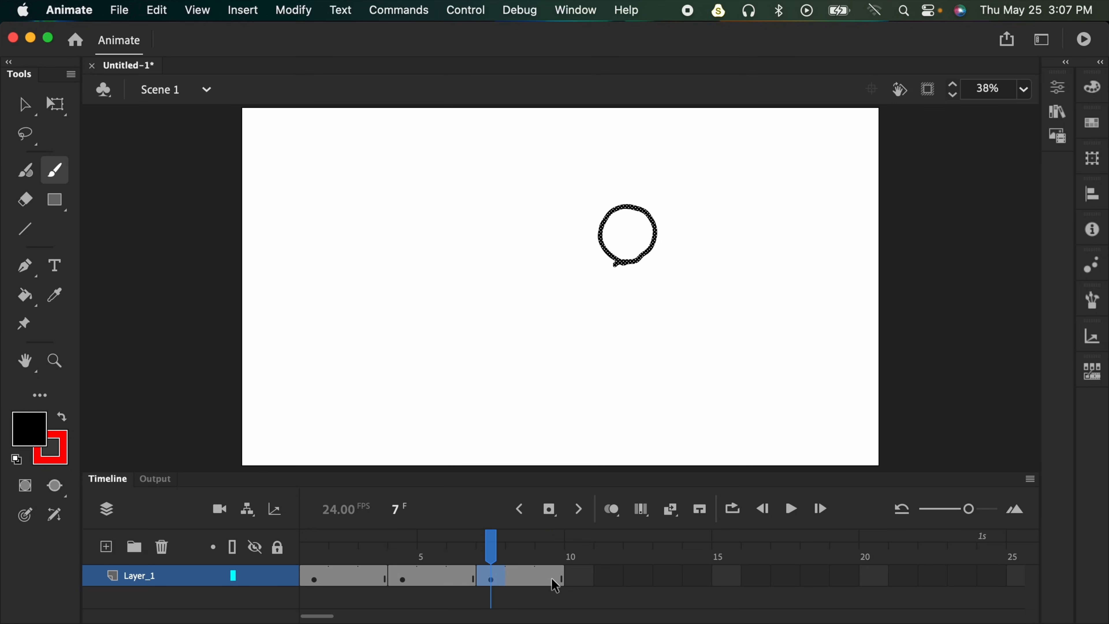
click(561, 585)
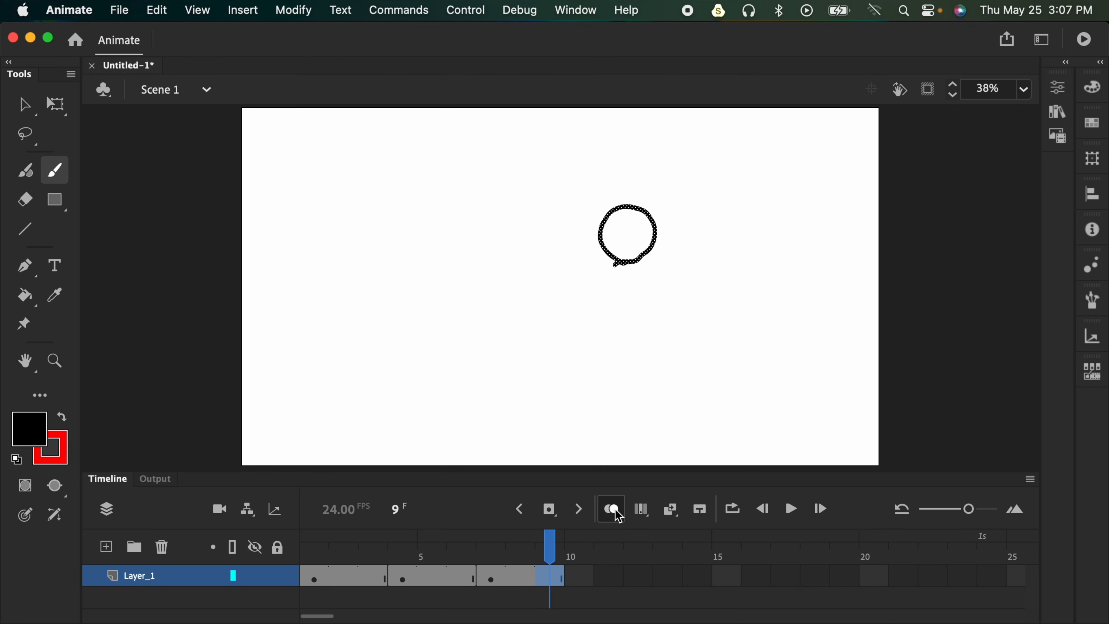
- Insert keyframes that duplicate the circle at frames 9 and 10 on Layer_1
click(552, 585)
key(F6)
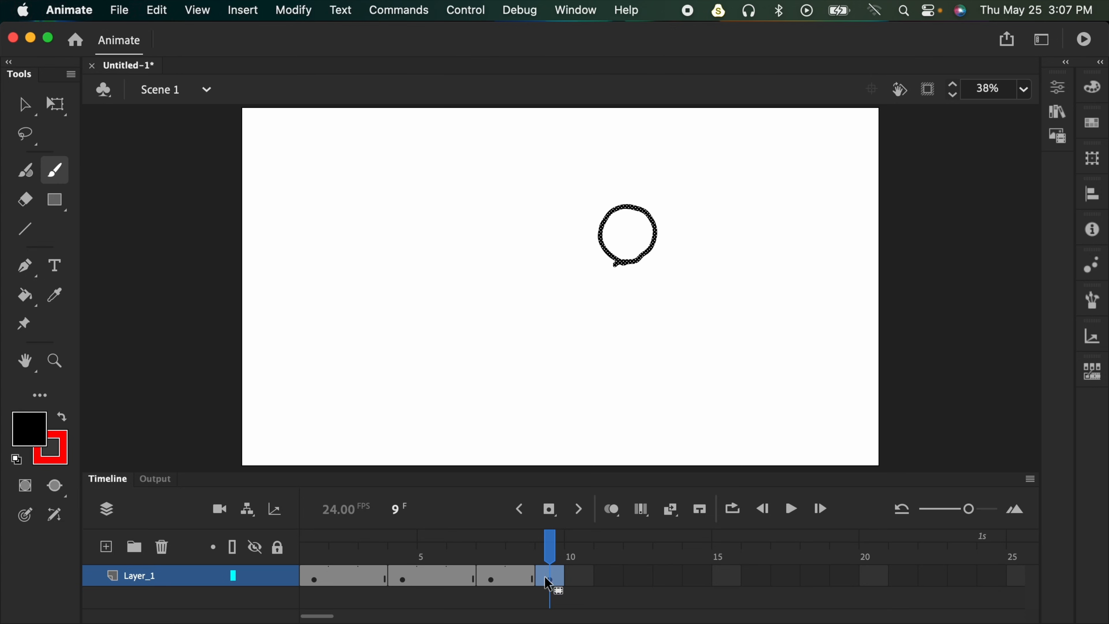
click(550, 565)
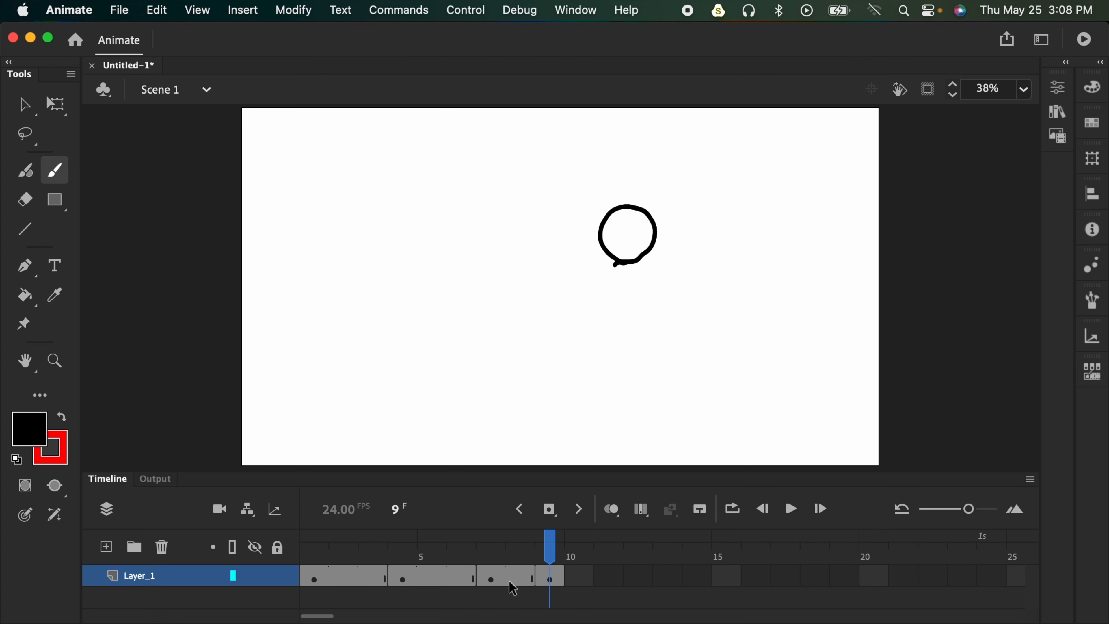
click(559, 588)
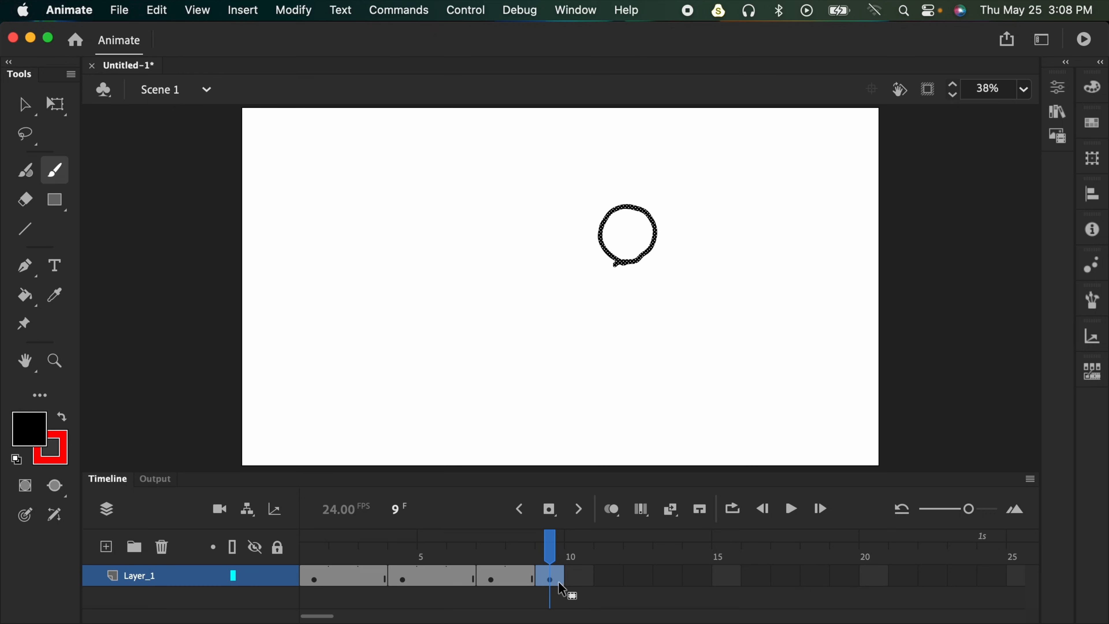
key(F6)
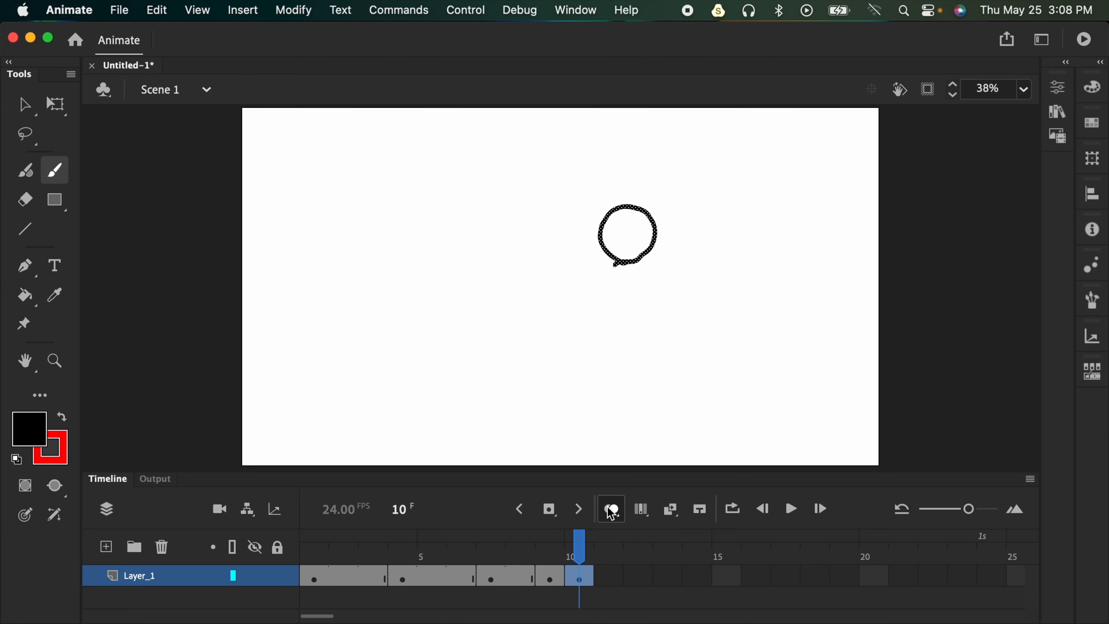
- Paste a copy of the circle in place on a new blank keyframe at frame 11 of Layer_1
key(v)
drag(543, 169, 709, 306)
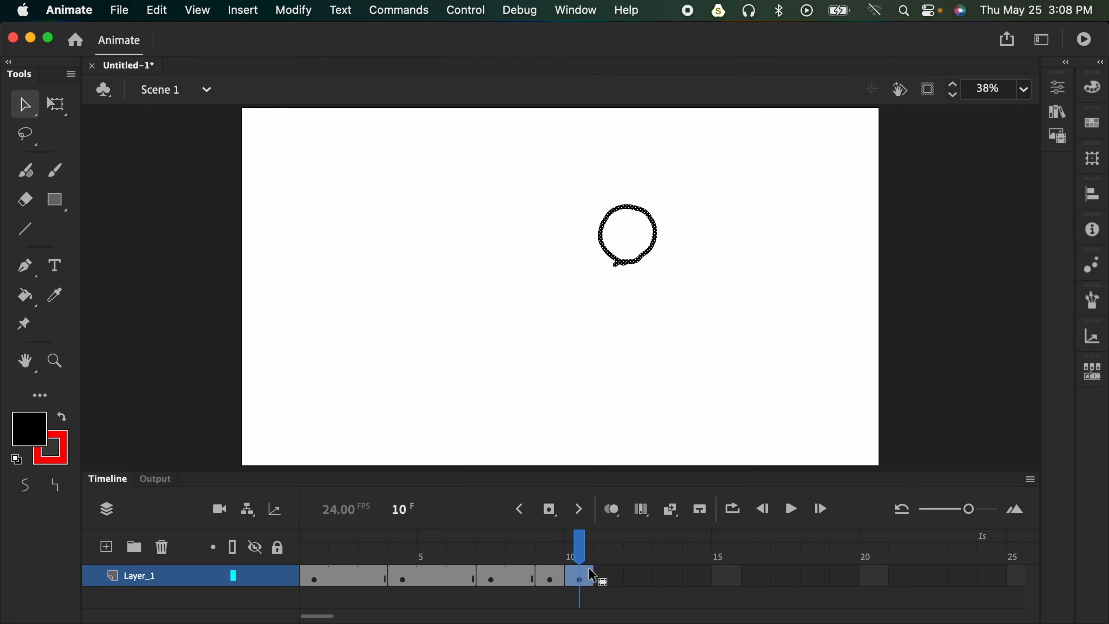
key(F7)
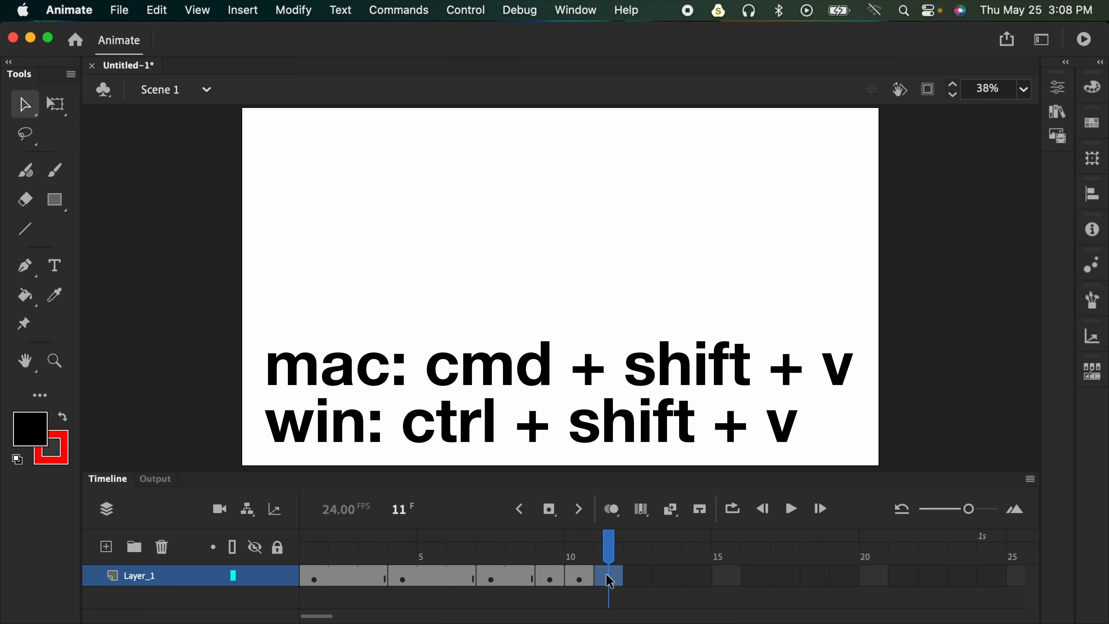
key(super+shift+v)
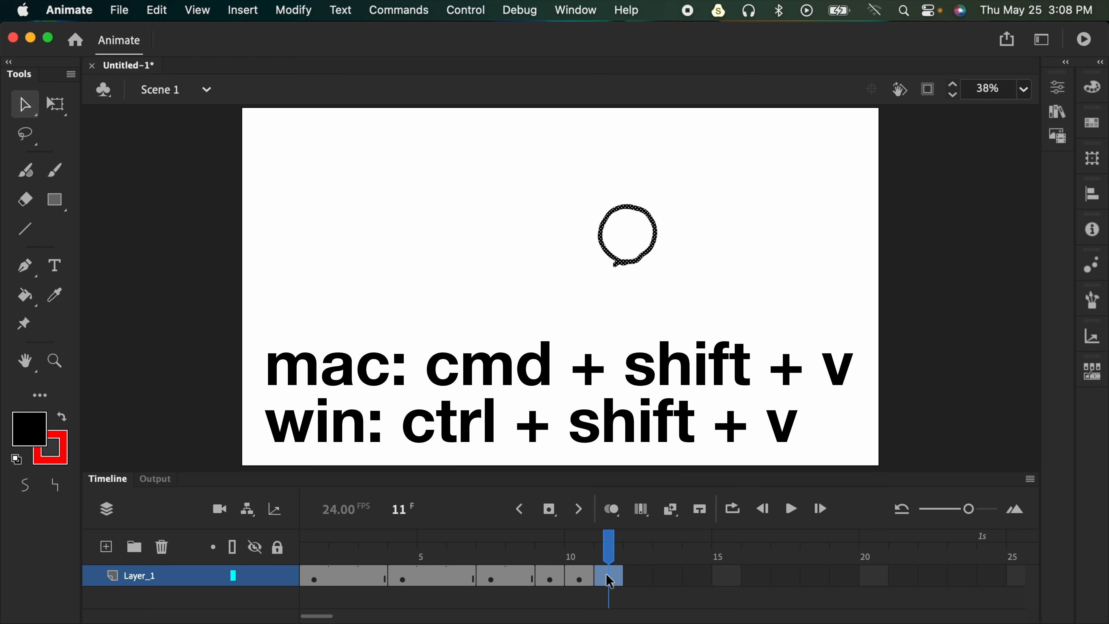
click(593, 555)
drag(594, 562, 609, 563)
click(612, 577)
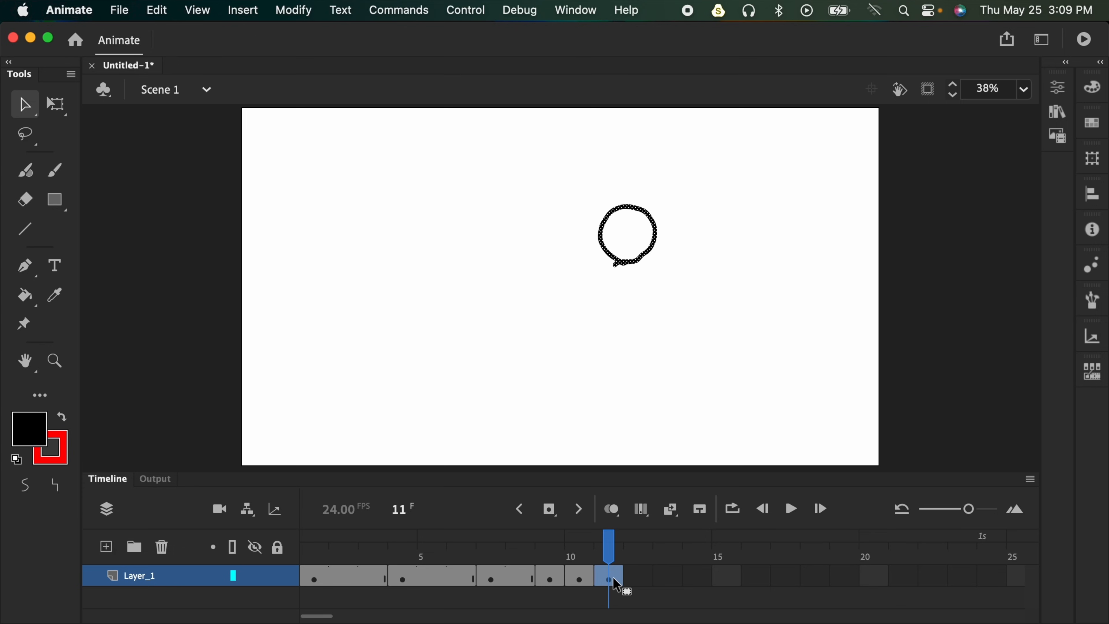
key(F6)
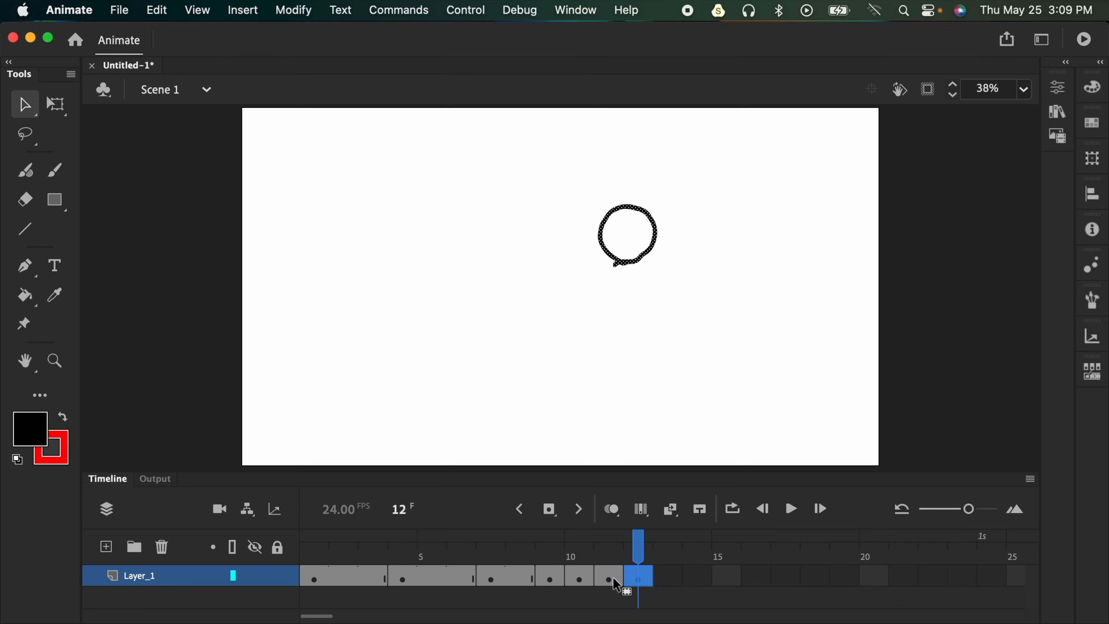
key(super+z)
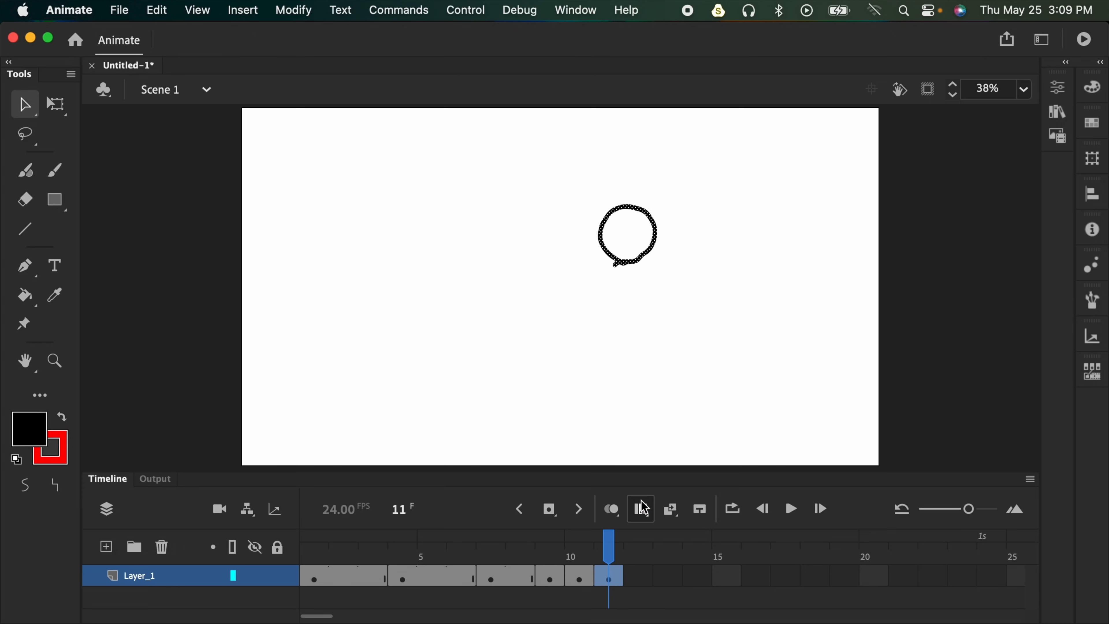
- Remove the duplicate circle keyframes at frames 11 and 10, keeping the circle on frame 9
key(b)
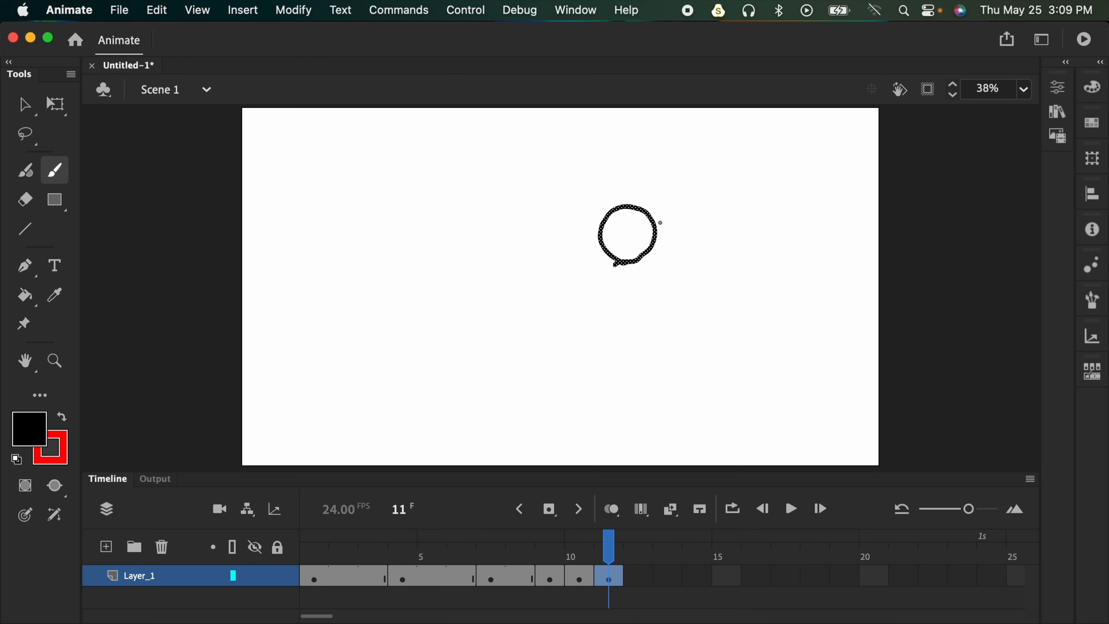
key(super+equal)
drag(651, 248, 685, 236)
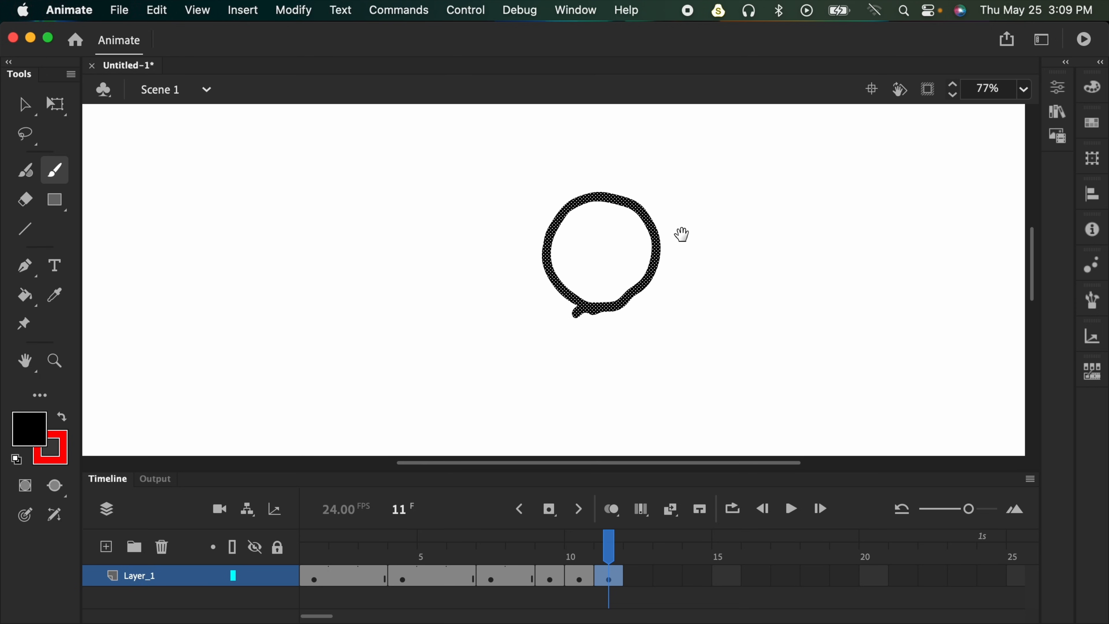
key(comma)
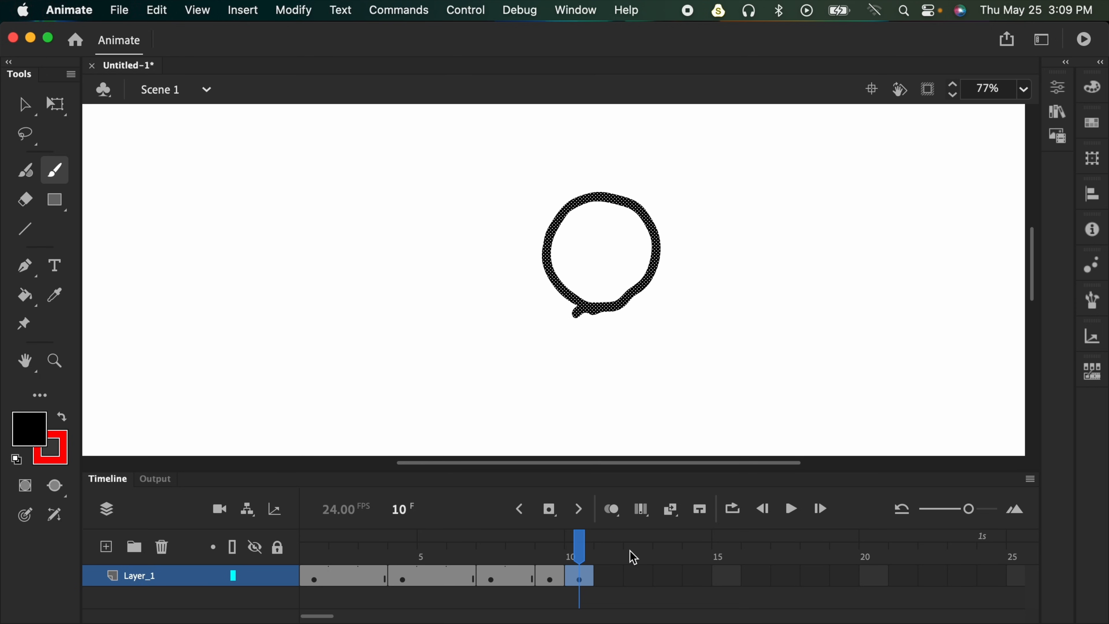
key(comma)
- Paint two dot eyes and a smile inside the circle on frame 9
click(588, 236)
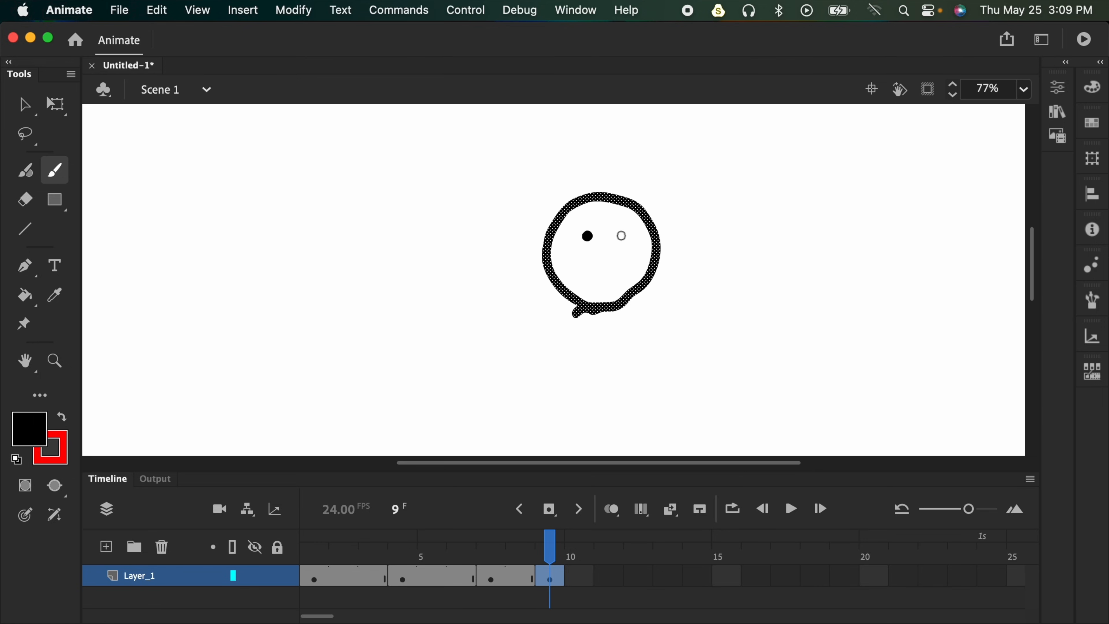
click(621, 235)
drag(577, 262, 633, 247)
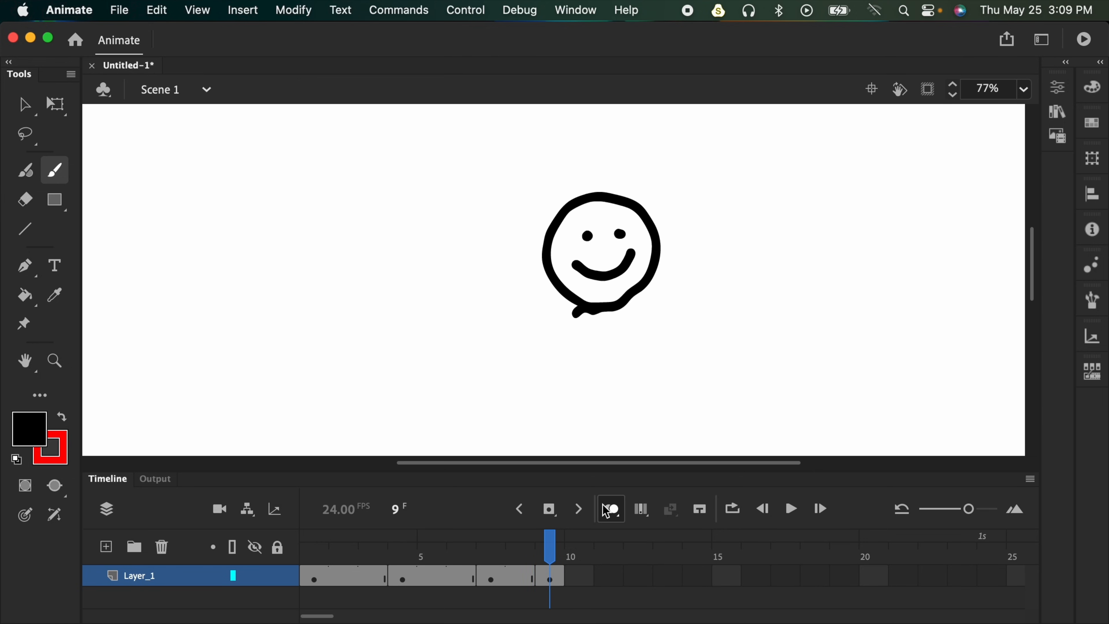
- Try to redraw the whole smiley face by hand on a blank keyframe at frame 10
click(592, 579)
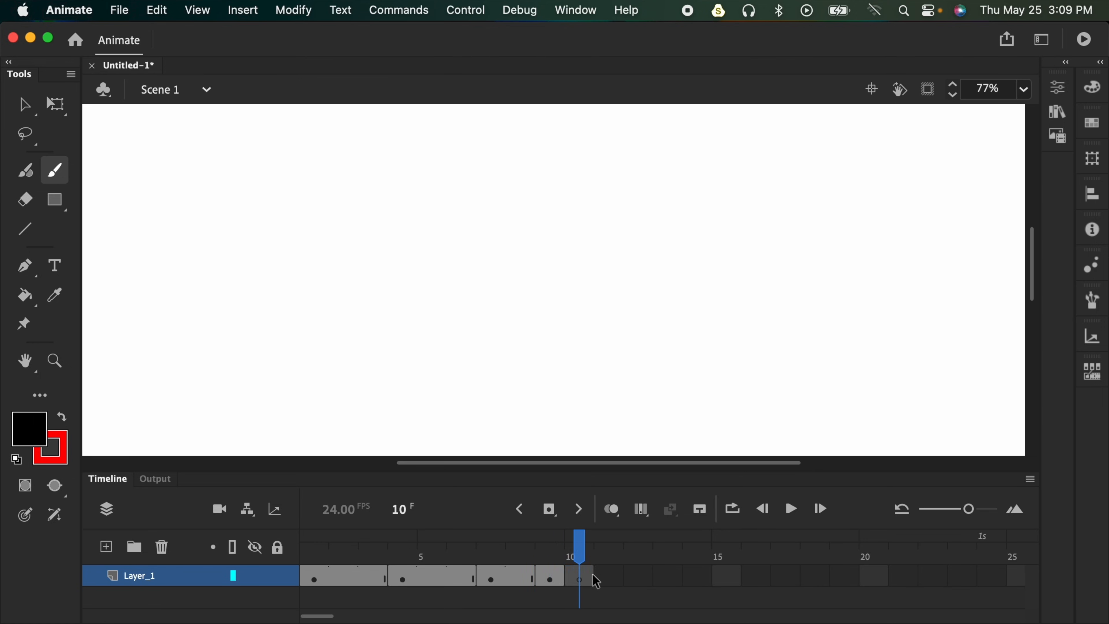
key(F7)
mouse_move(586, 293)
mouse_down()
mouse_move(586, 204)
mouse_move(594, 287)
mouse_up()
click(589, 226)
click(616, 221)
drag(574, 250, 629, 248)
key(super+z)
key(super+z)
key(super+z)
key(super+z)
- Insert a keyframe at frame 10 that duplicates the smiley face and delete its smile
click(561, 577)
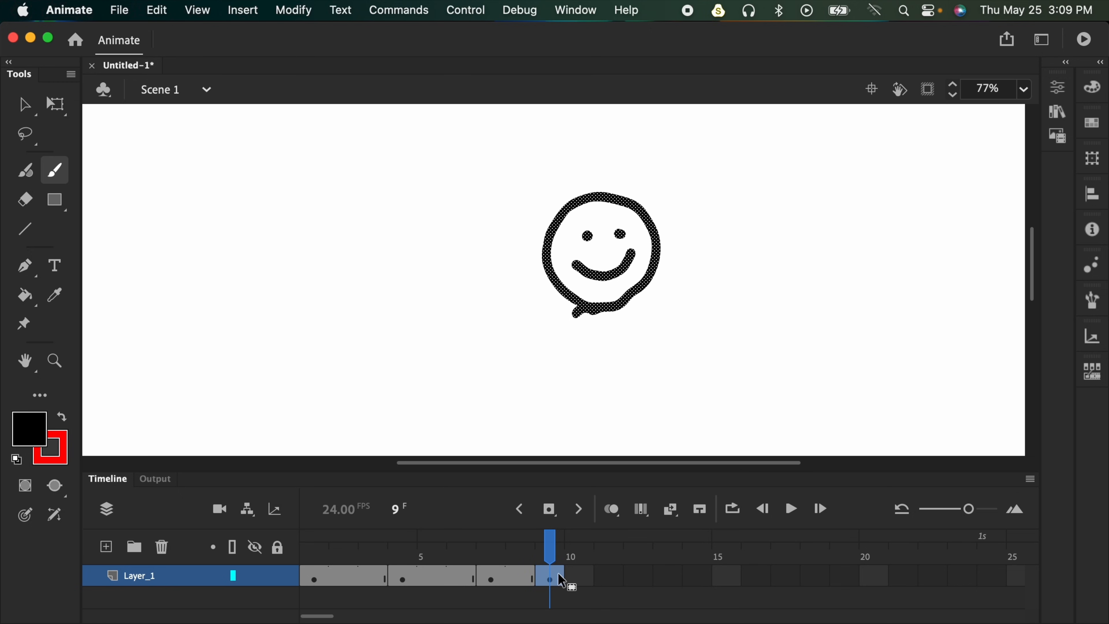
click(579, 577)
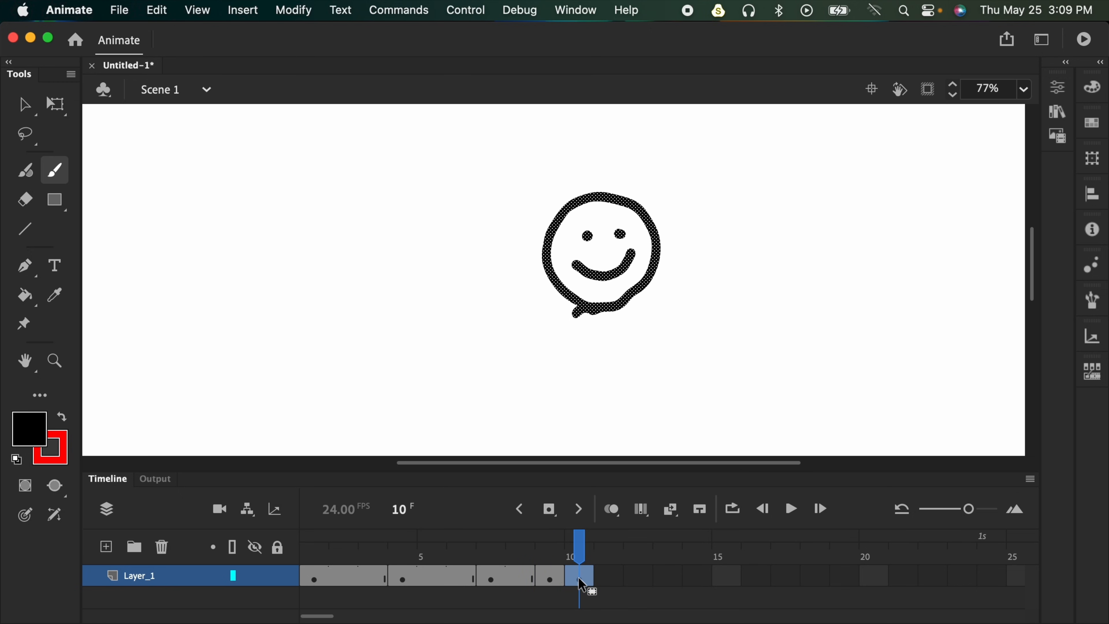
key(v)
click(656, 325)
click(618, 271)
key(Delete)
- Paint a straight mouth on the frame 10 face and scrub the playhead to compare it with frame 9
key(y)
drag(585, 271, 627, 268)
mouse_move(579, 547)
mouse_down()
mouse_move(551, 549)
mouse_move(574, 566)
mouse_up()
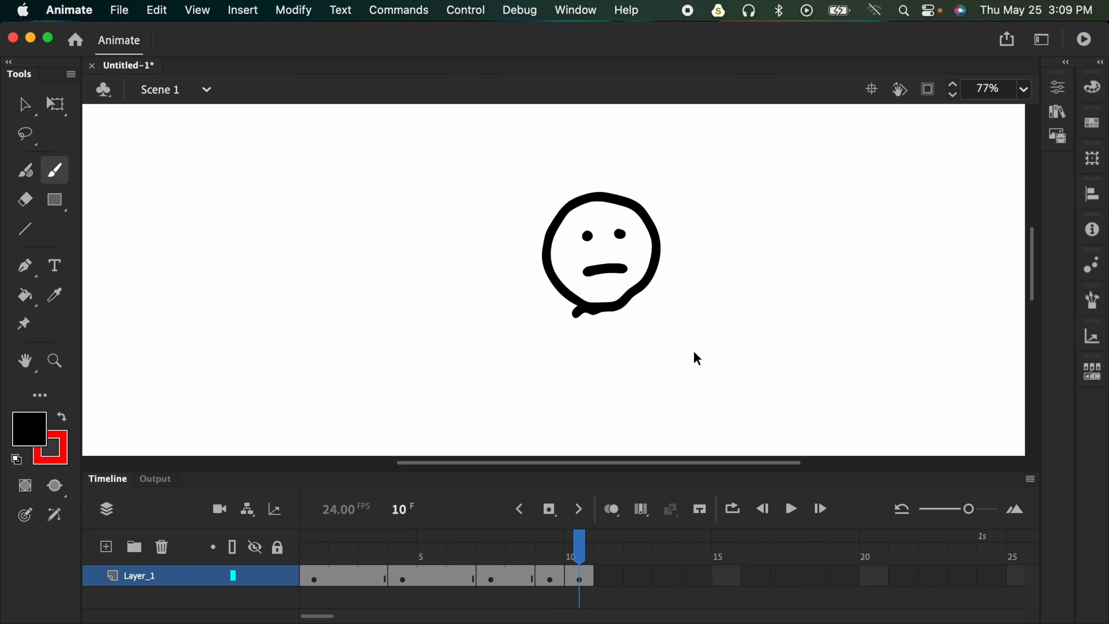
key(super+minus)
mouse_move(579, 542)
mouse_down()
mouse_move(305, 568)
mouse_move(583, 549)
mouse_up()
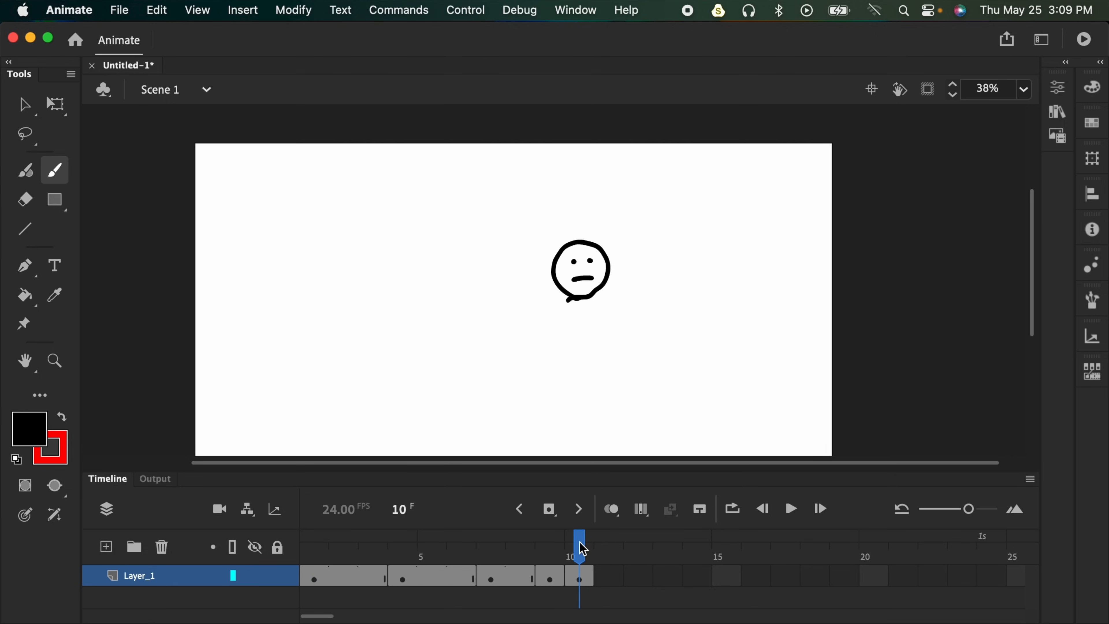
- Remove all frames from Layer_1 to empty the timeline
click(584, 581)
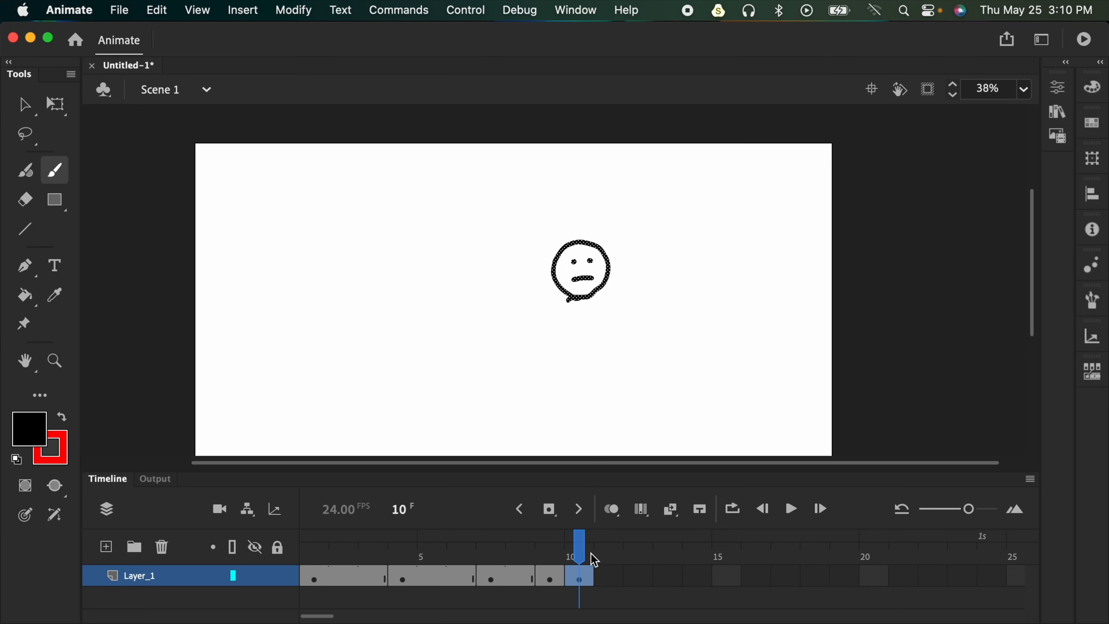
drag(612, 585, 296, 591)
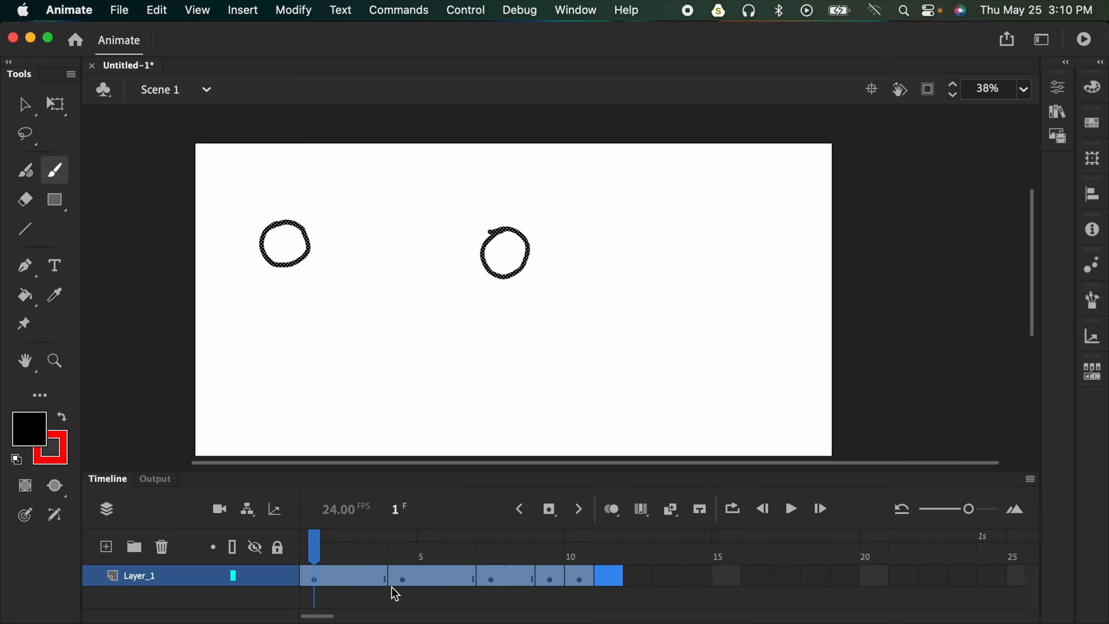
key(shift+F5)
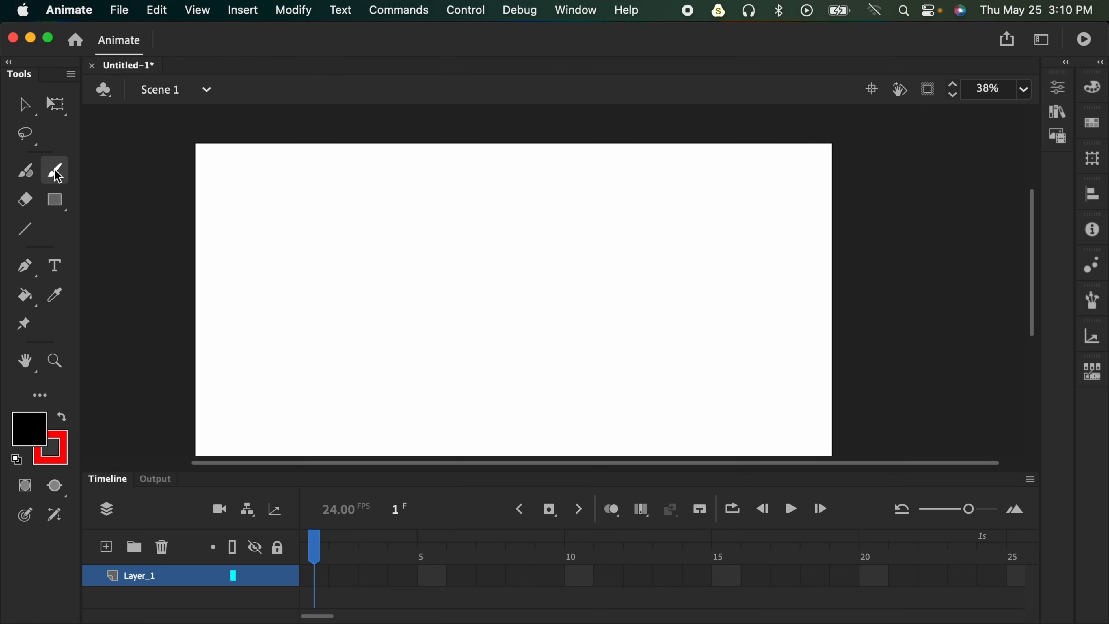
- Insert a blank keyframe at frame 1 and paint a large smiley face with two eyes and a smile
click(414, 249)
click(714, 357)
click(315, 579)
key(F7)
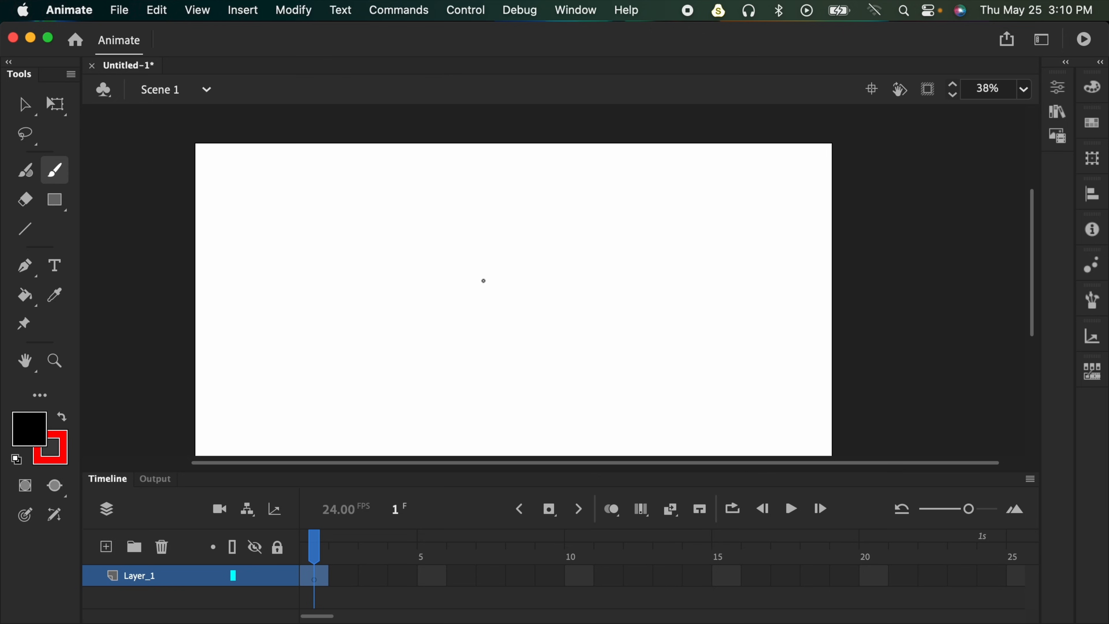
mouse_move(458, 361)
mouse_down()
mouse_move(408, 310)
mouse_move(439, 256)
mouse_move(496, 261)
mouse_move(532, 318)
mouse_up()
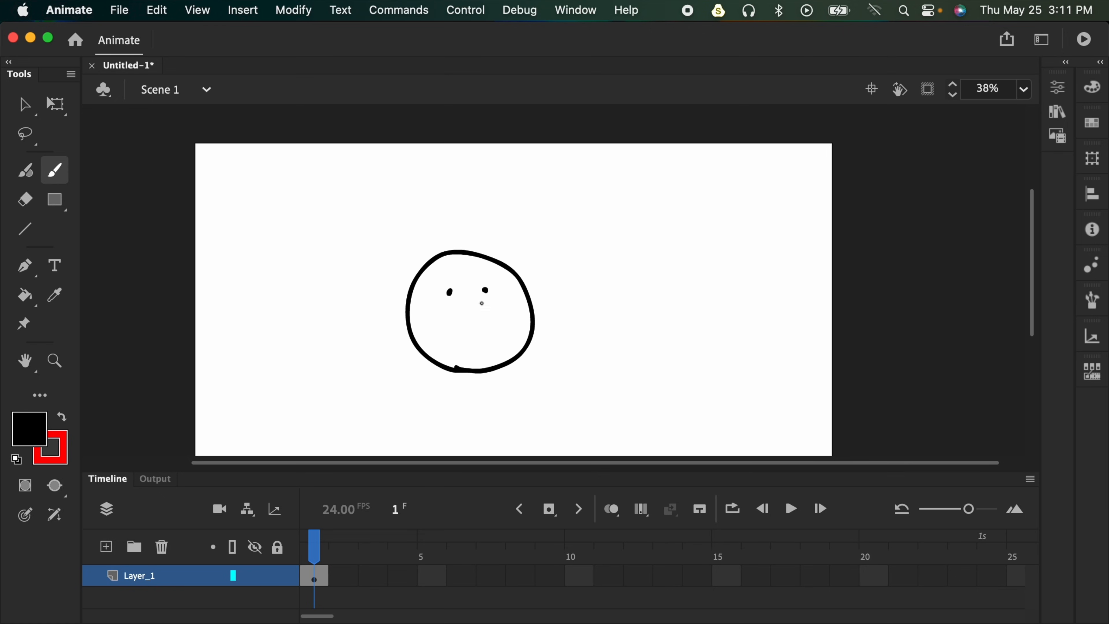
drag(433, 318, 506, 314)
- Insert a blank keyframe at frame 2 and flip between it and the smiley on frame 1
key(F7)
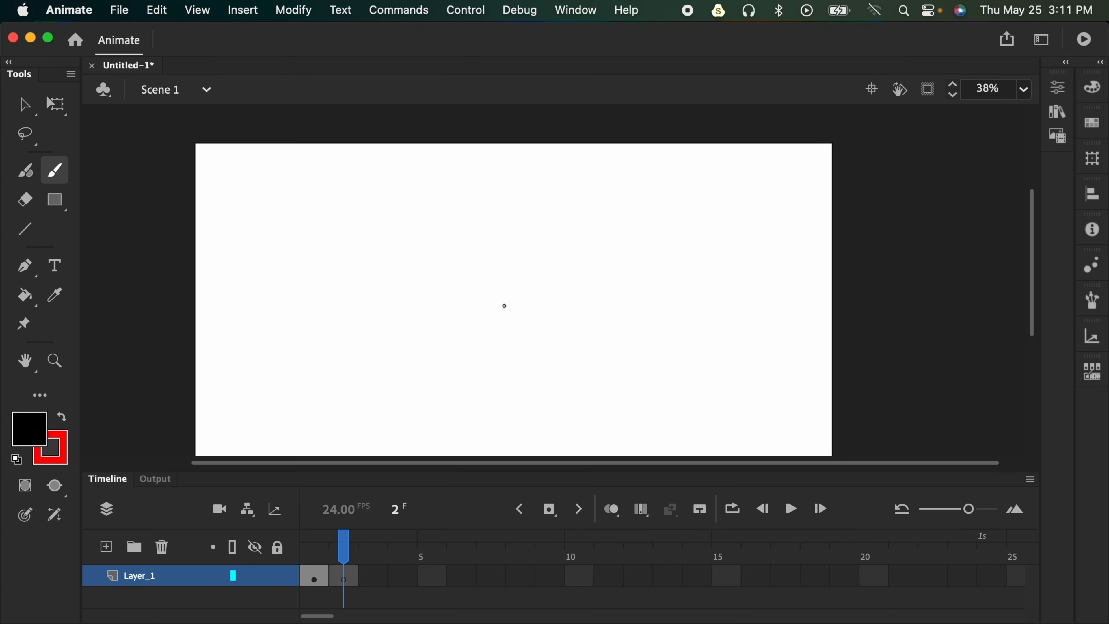
click(314, 546)
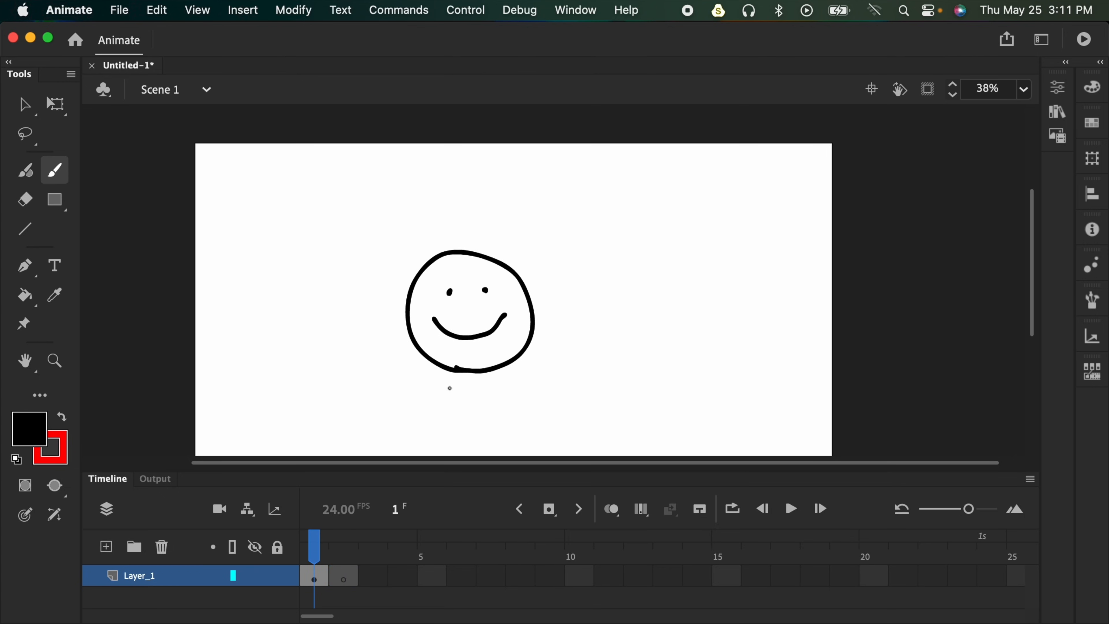
click(344, 548)
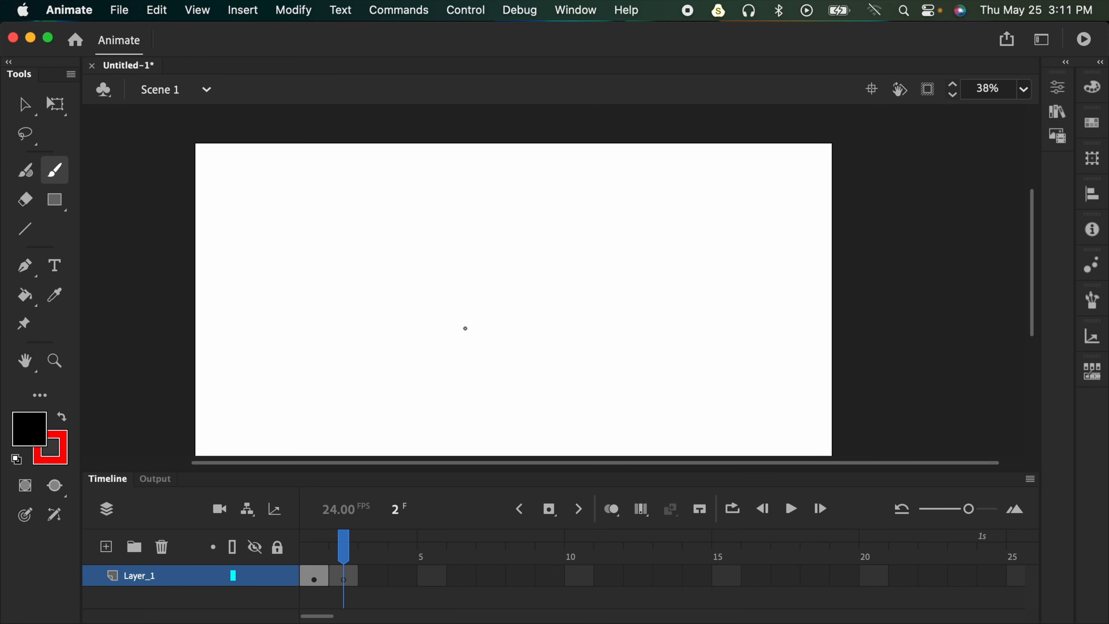
- Try to redraw the face's outline on frame 2 without a guide, comparing it with frame 1
mouse_move(462, 358)
mouse_down()
mouse_move(416, 322)
mouse_move(466, 233)
mouse_move(532, 308)
mouse_move(456, 353)
mouse_up()
click(321, 555)
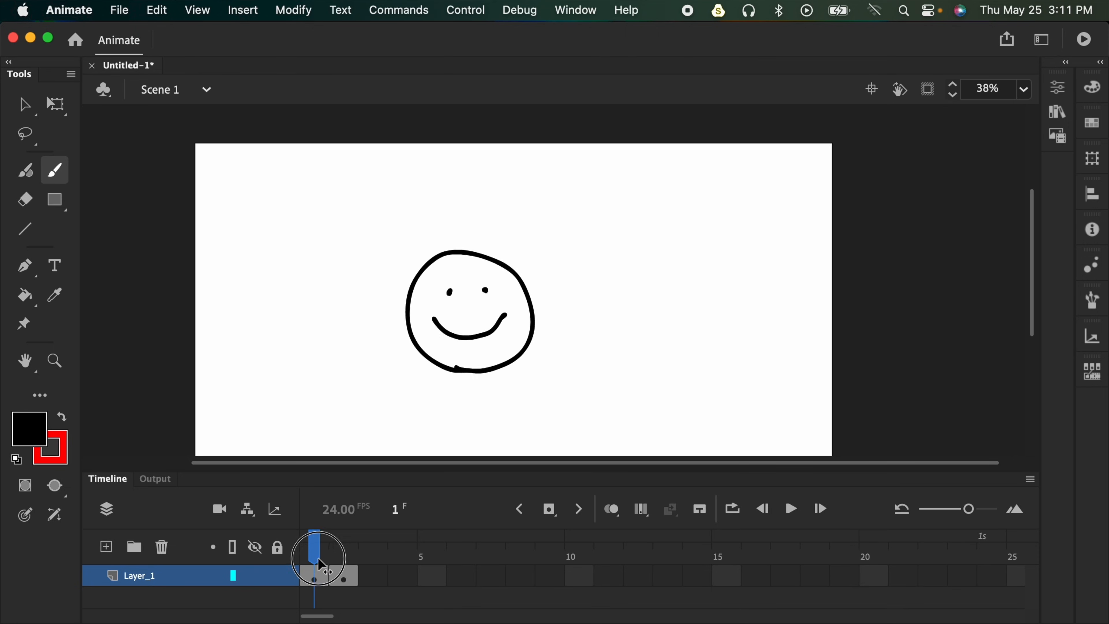
click(337, 560)
click(316, 566)
click(342, 565)
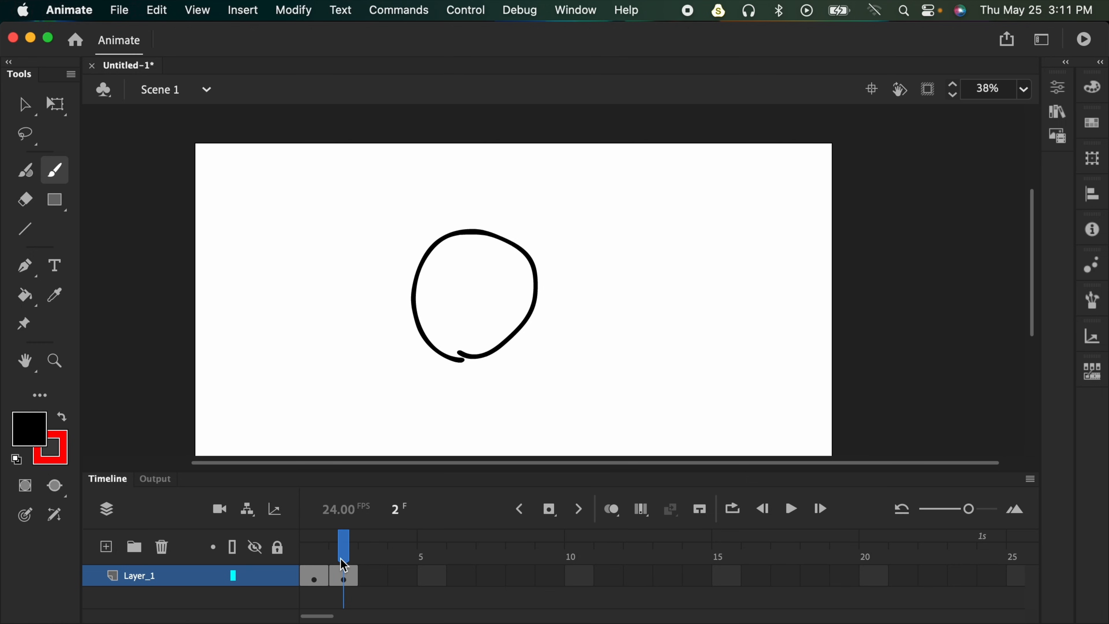
key(Delete)
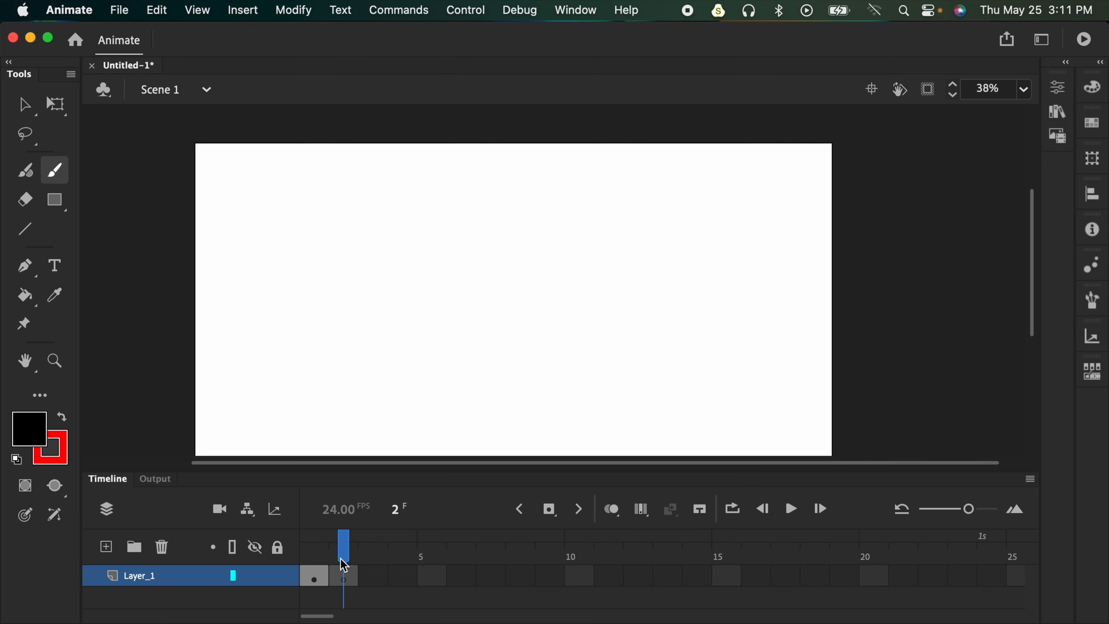
- Turn on onion skinning and trace the outline of the frame 1 face on frame 2
click(613, 511)
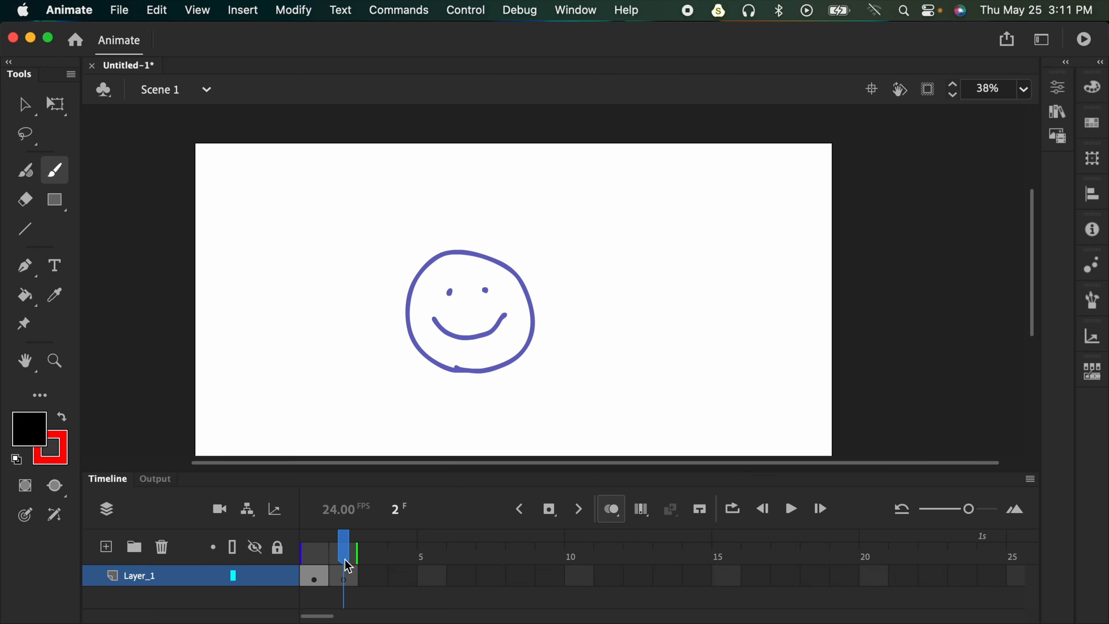
click(613, 510)
click(613, 511)
key(super+equal)
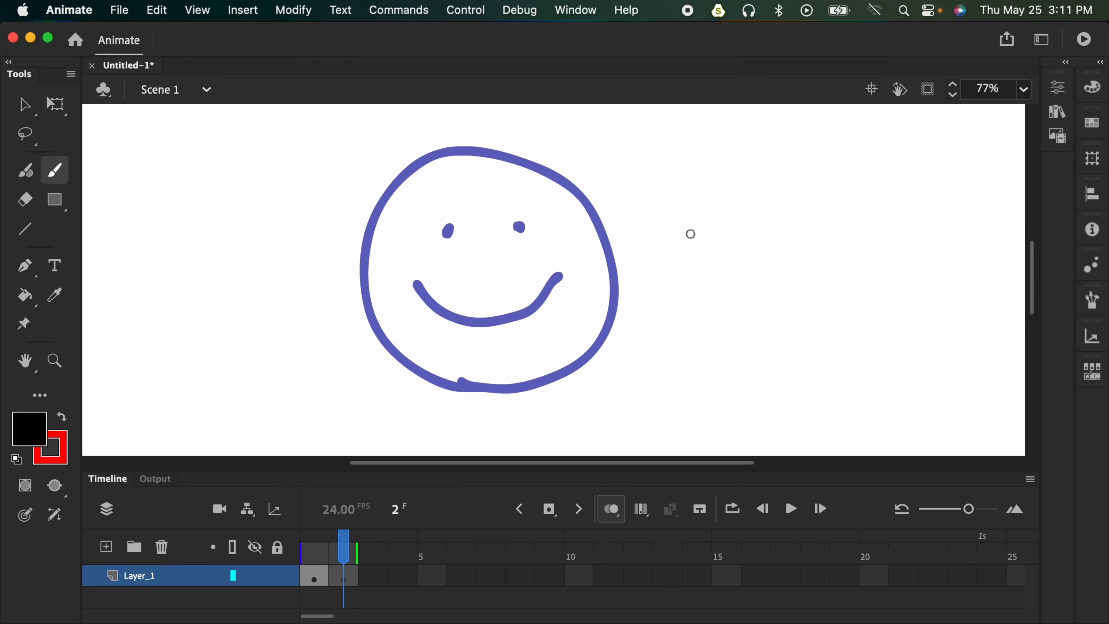
mouse_move(456, 151)
mouse_down()
mouse_move(384, 194)
mouse_move(364, 283)
mouse_move(406, 364)
mouse_move(452, 383)
mouse_move(466, 151)
mouse_move(540, 174)
mouse_move(586, 210)
mouse_up()
mouse_move(453, 389)
mouse_down()
mouse_move(537, 390)
mouse_move(594, 352)
mouse_up()
mouse_move(590, 202)
mouse_down()
mouse_move(610, 229)
mouse_move(609, 324)
mouse_move(597, 350)
mouse_up()
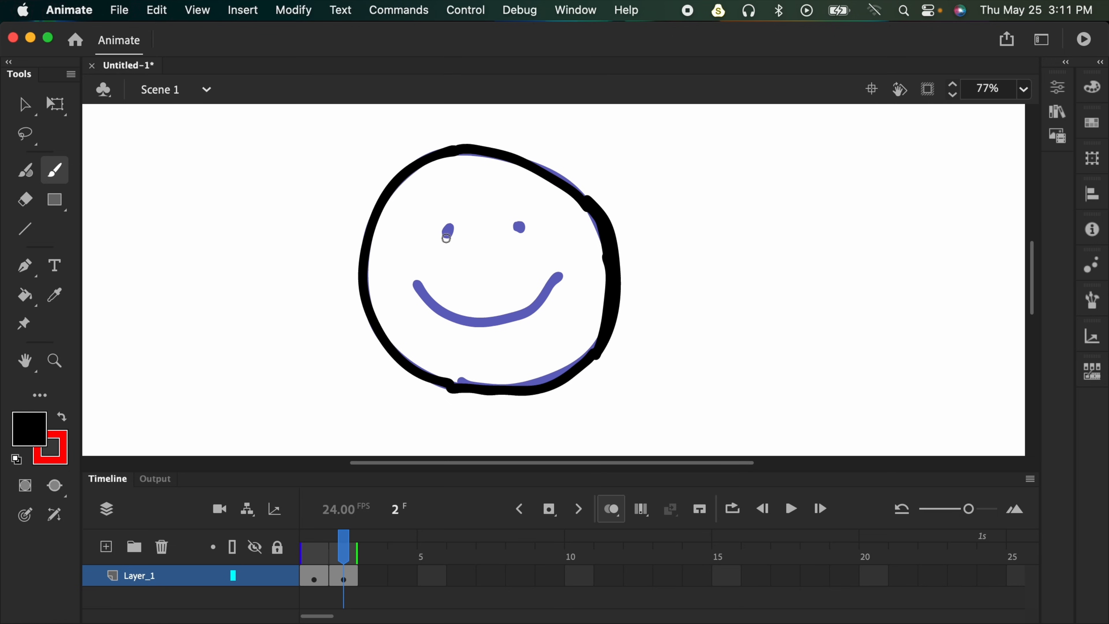
- Paint two flattened eyes and a slightly lower smile on the frame 2 face, using the onion skin as guide
drag(447, 239, 446, 236)
drag(513, 233, 519, 233)
mouse_move(417, 307)
mouse_down()
mouse_move(484, 322)
mouse_move(563, 290)
mouse_up()
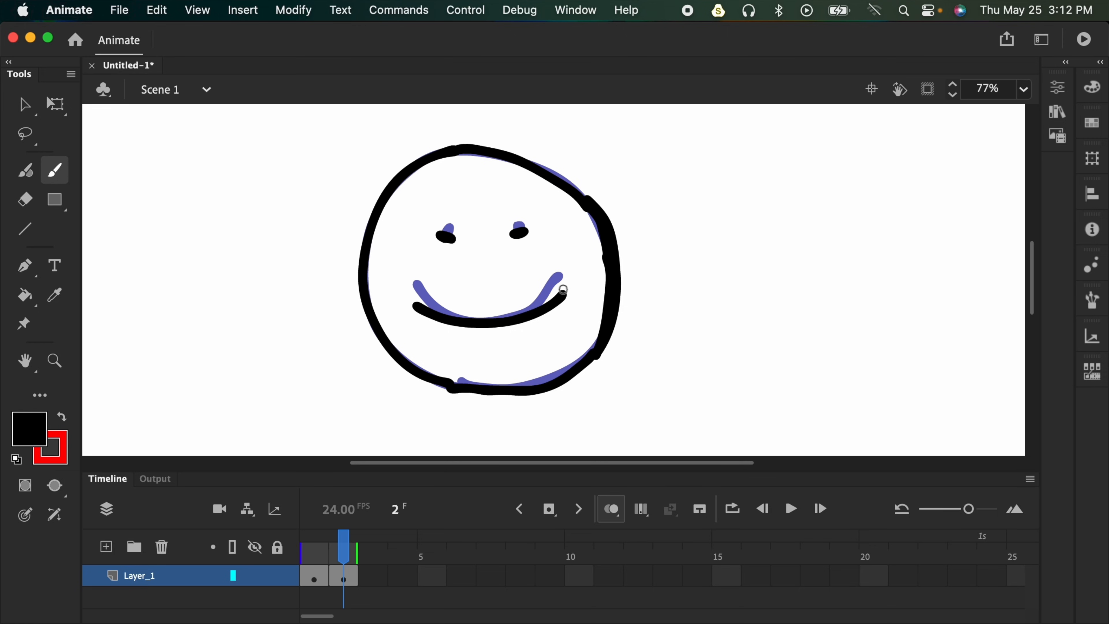
- Insert a blank keyframe after the second face and extend both face drawings to hold for two frames each
click(354, 581)
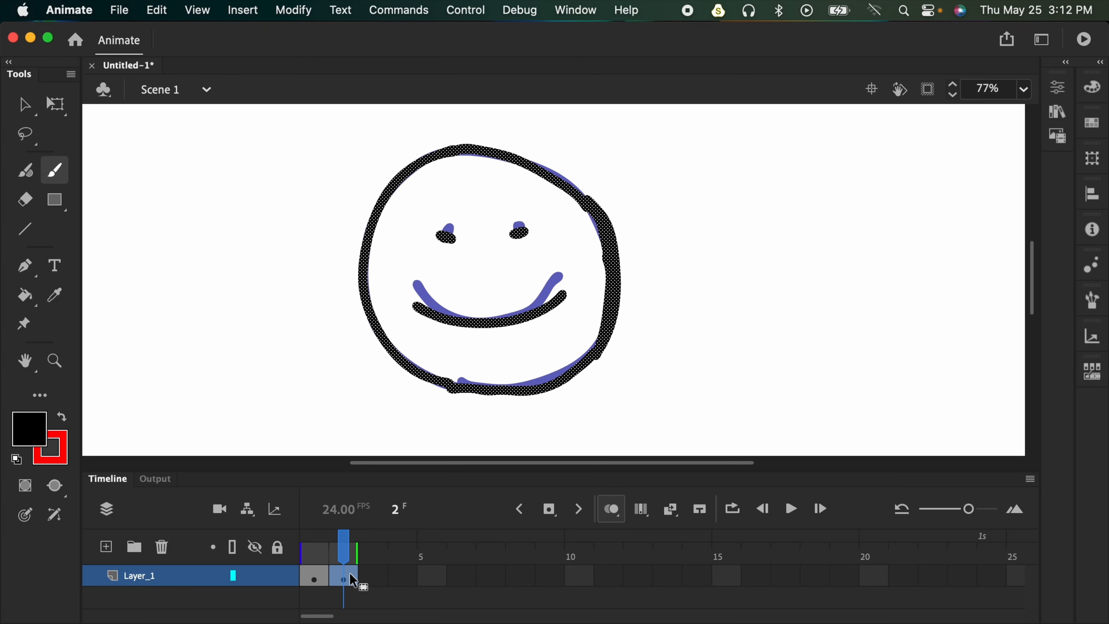
key(F7)
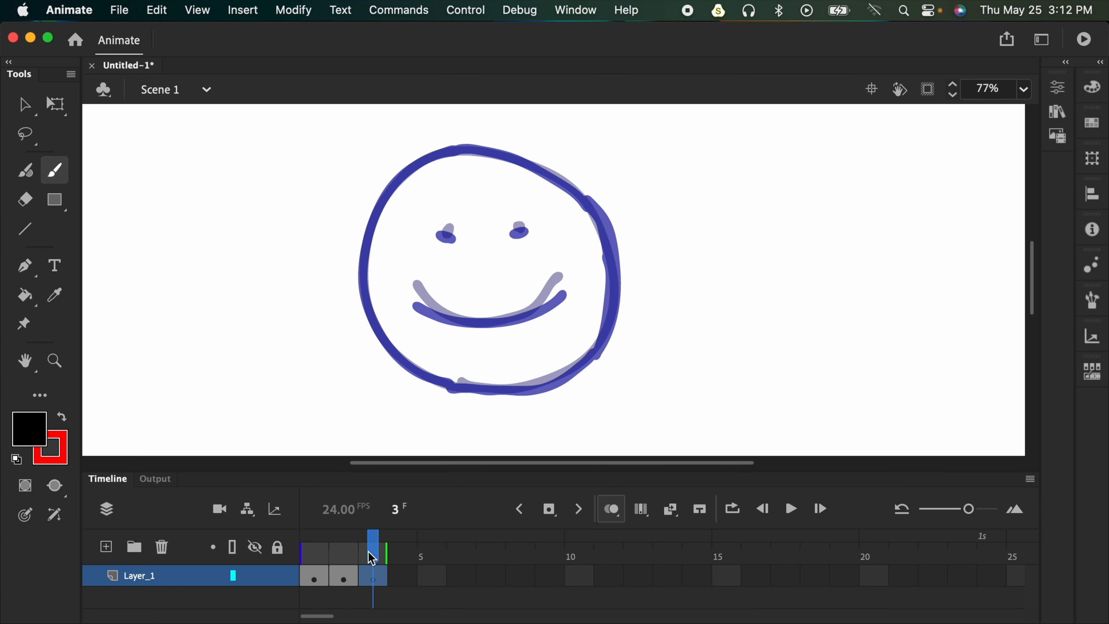
click(315, 577)
shift+click(344, 579)
key(F5)
click(372, 578)
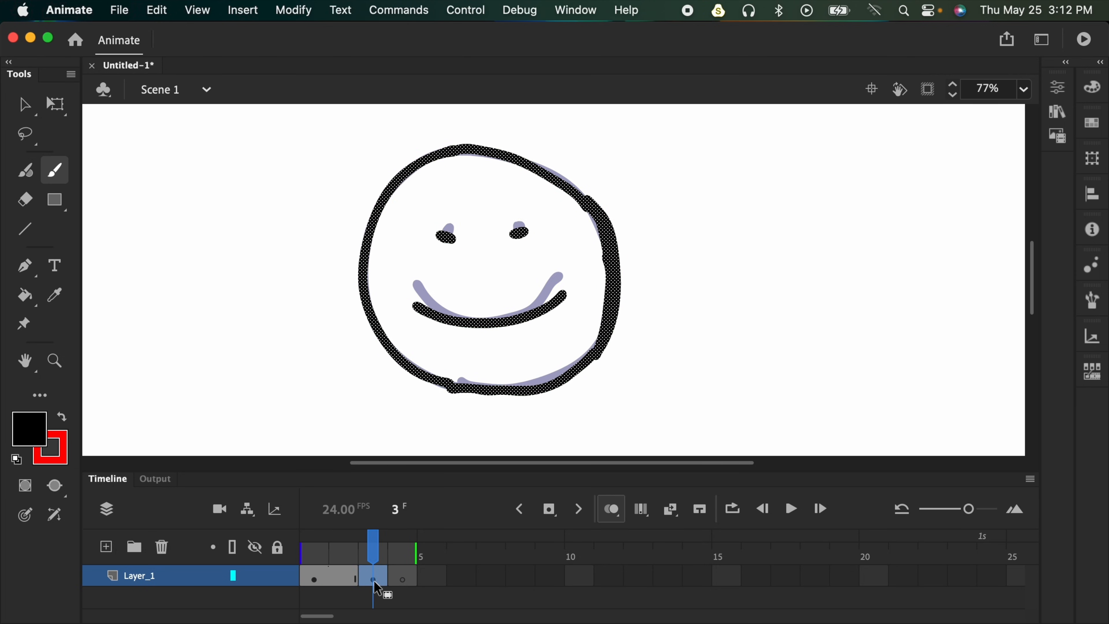
key(F5)
click(433, 580)
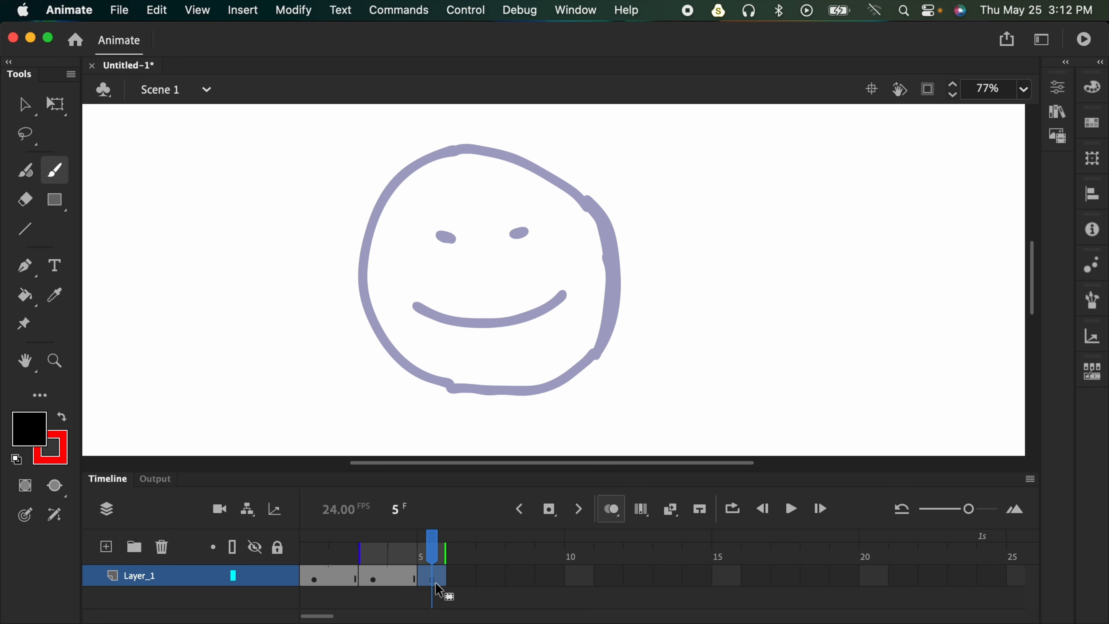
- Extend the blank keyframe at frame 5 to hold two frames and stretch the onion skin range back to frame 1
key(F5)
click(378, 582)
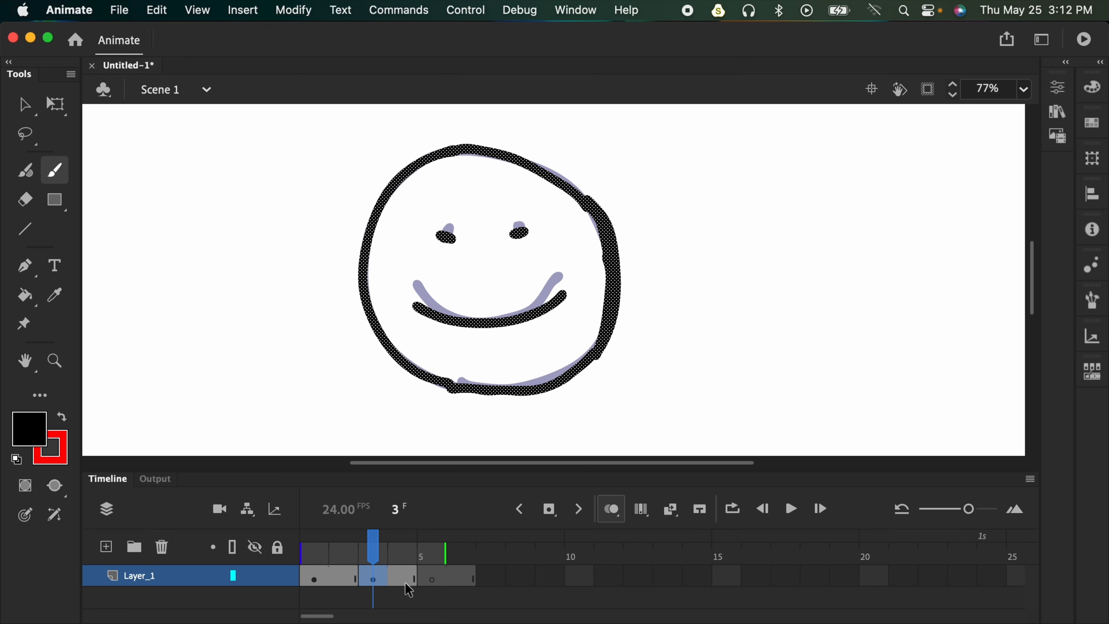
click(431, 581)
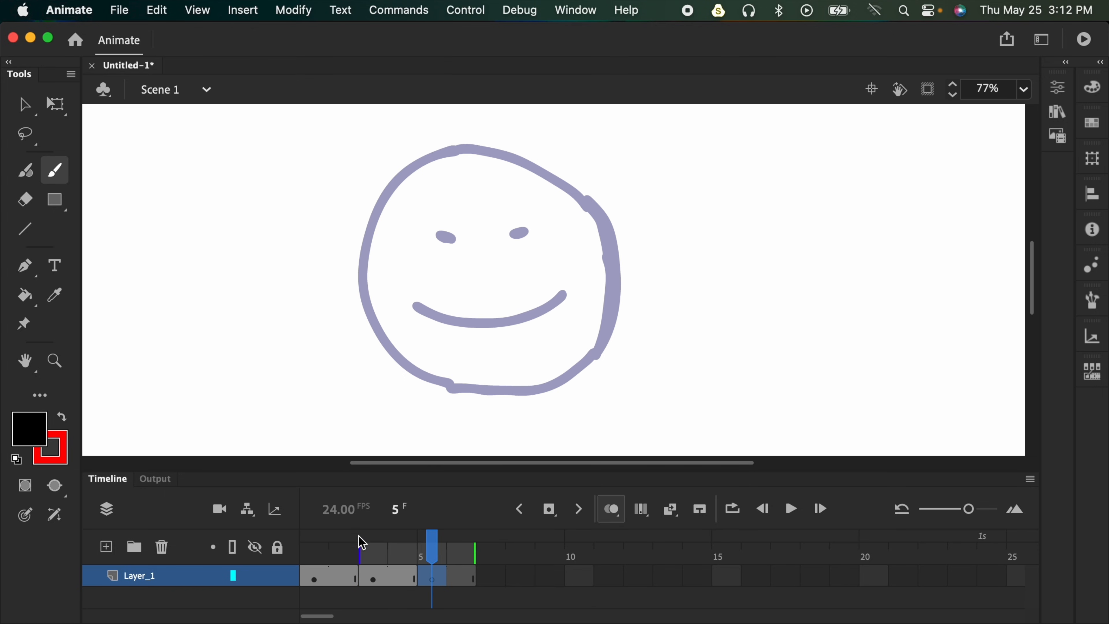
mouse_move(359, 553)
mouse_down()
mouse_move(389, 560)
mouse_move(378, 567)
mouse_up()
mouse_move(361, 554)
mouse_down()
mouse_move(341, 557)
mouse_move(388, 557)
mouse_move(301, 559)
mouse_up()
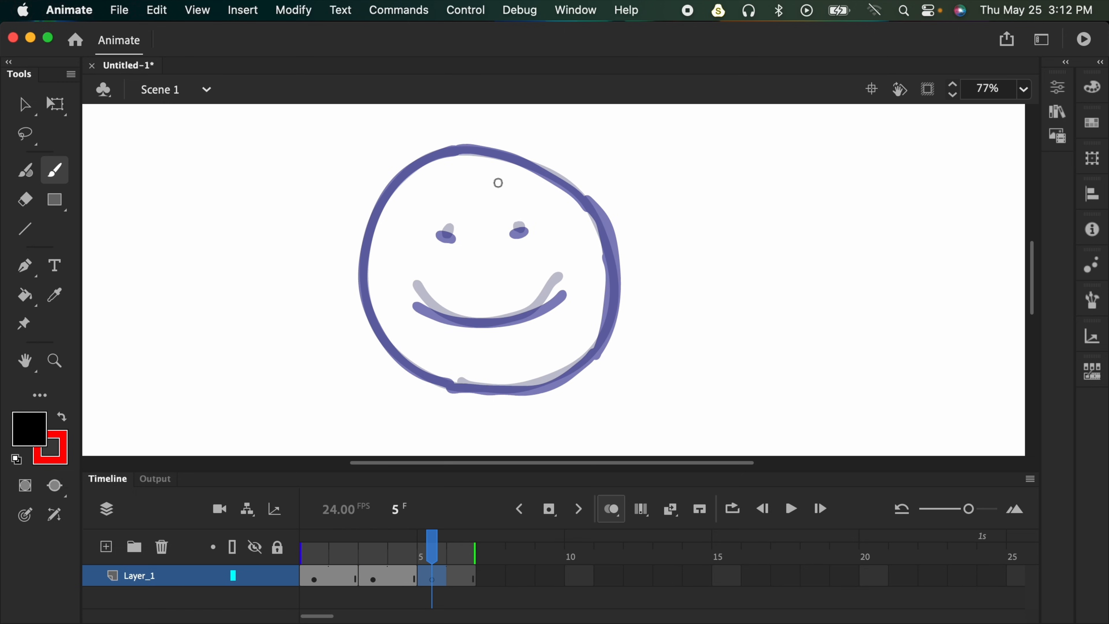
click(383, 580)
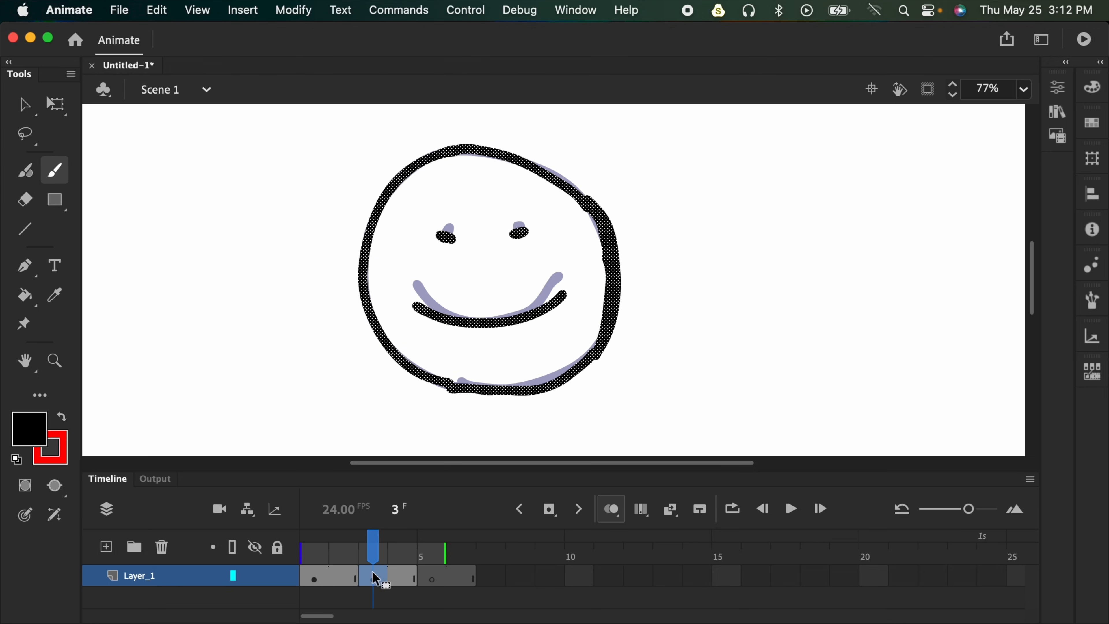
click(422, 582)
drag(302, 553, 374, 560)
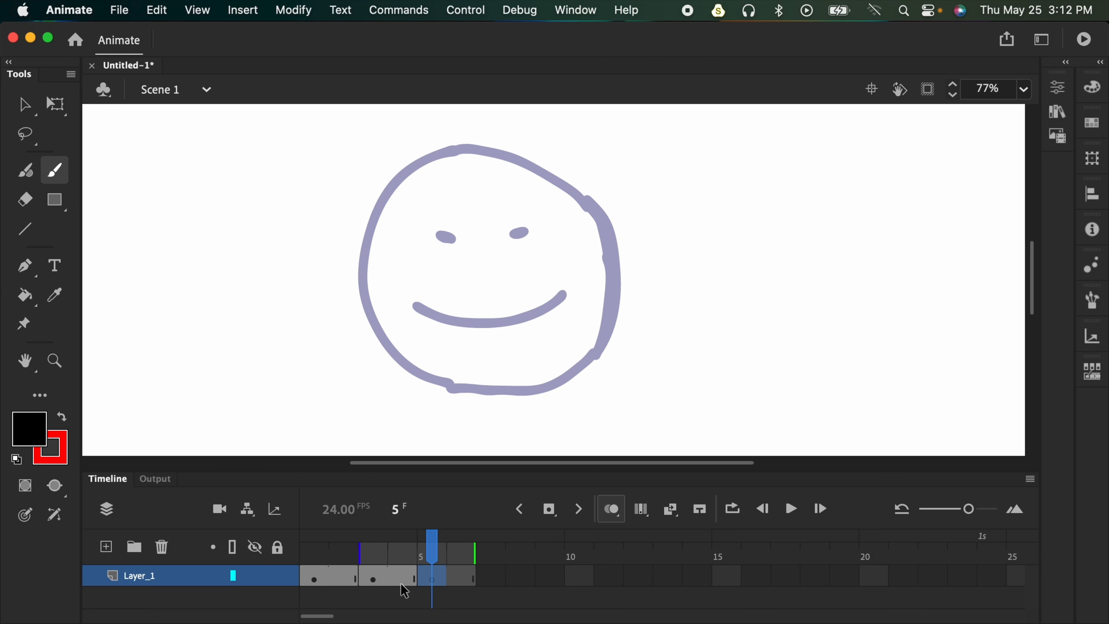
drag(369, 559, 307, 562)
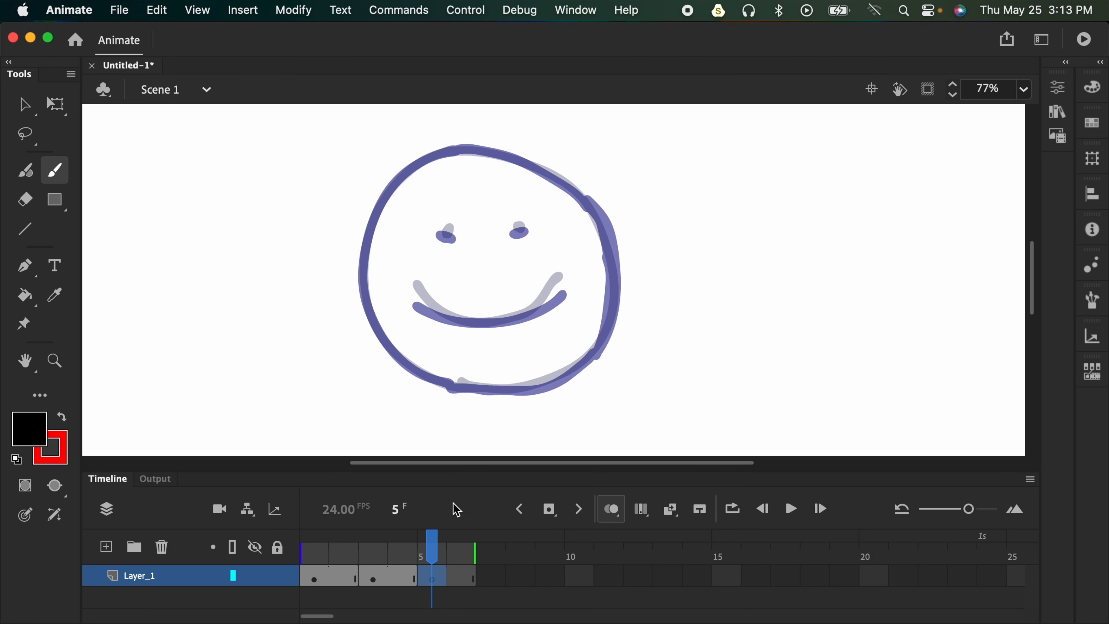
- Paint a third face on frame 5 over the onion skin, with nearly closed eyes and a flat mouth, and preview it
mouse_move(442, 383)
mouse_down()
mouse_move(395, 353)
mouse_move(366, 271)
mouse_move(371, 230)
mouse_move(402, 186)
mouse_up()
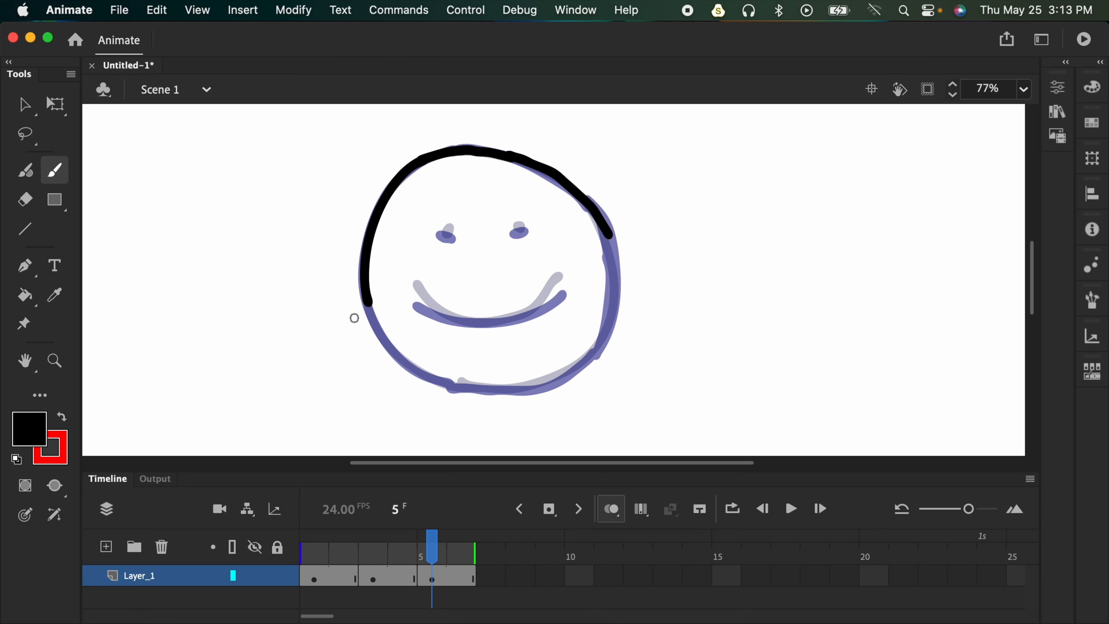
drag(354, 318, 611, 238)
drag(440, 239, 536, 240)
mouse_move(420, 314)
mouse_down()
mouse_move(431, 324)
mouse_move(565, 317)
mouse_up()
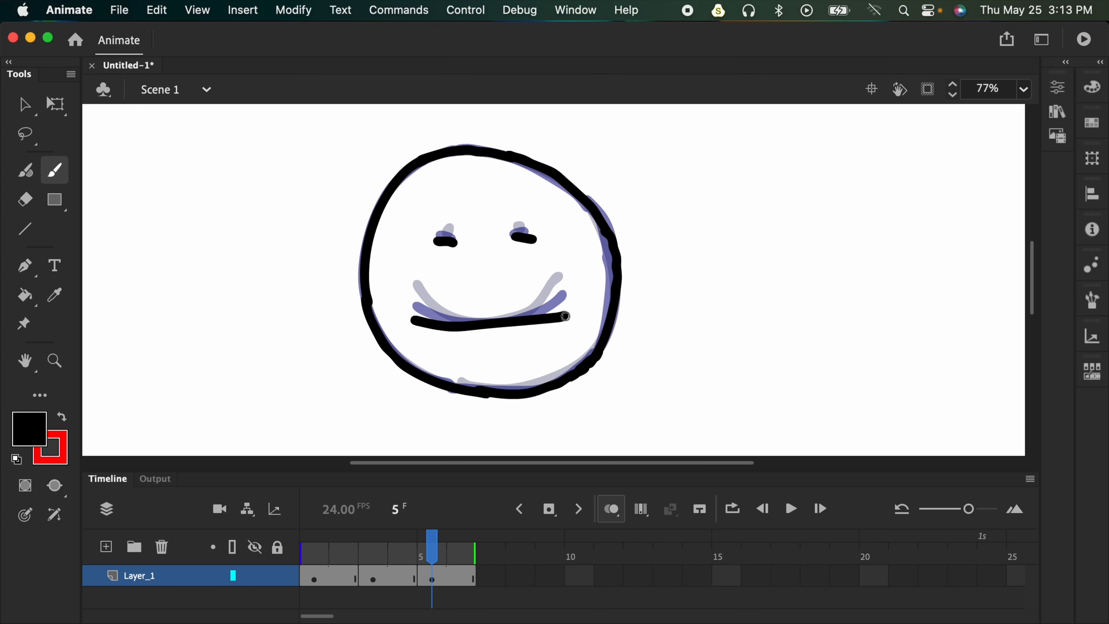
key(Return)
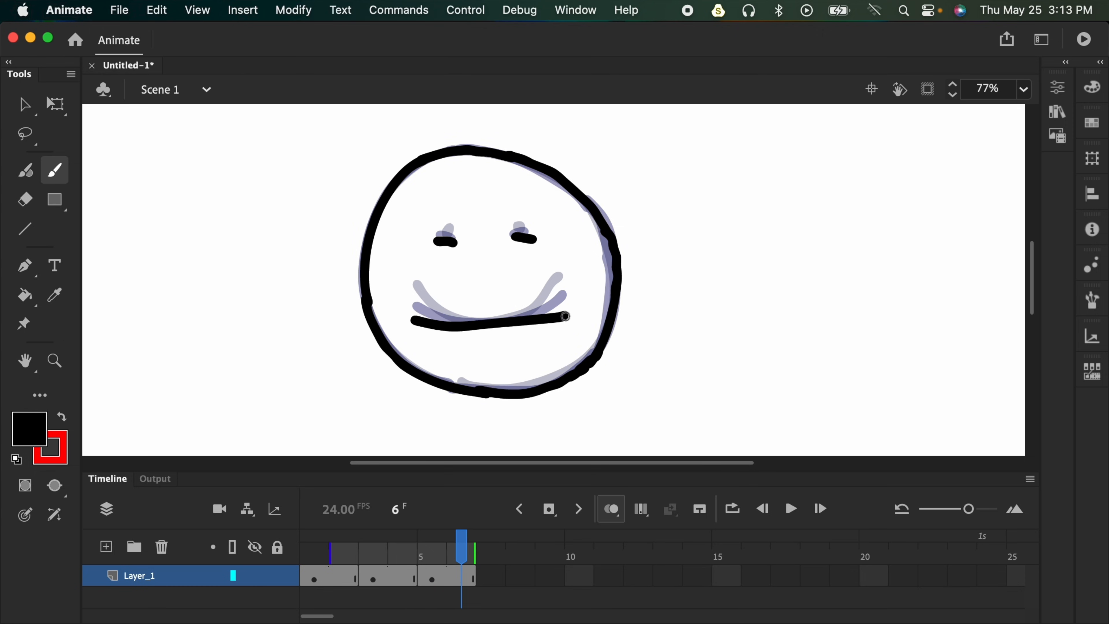
click(432, 579)
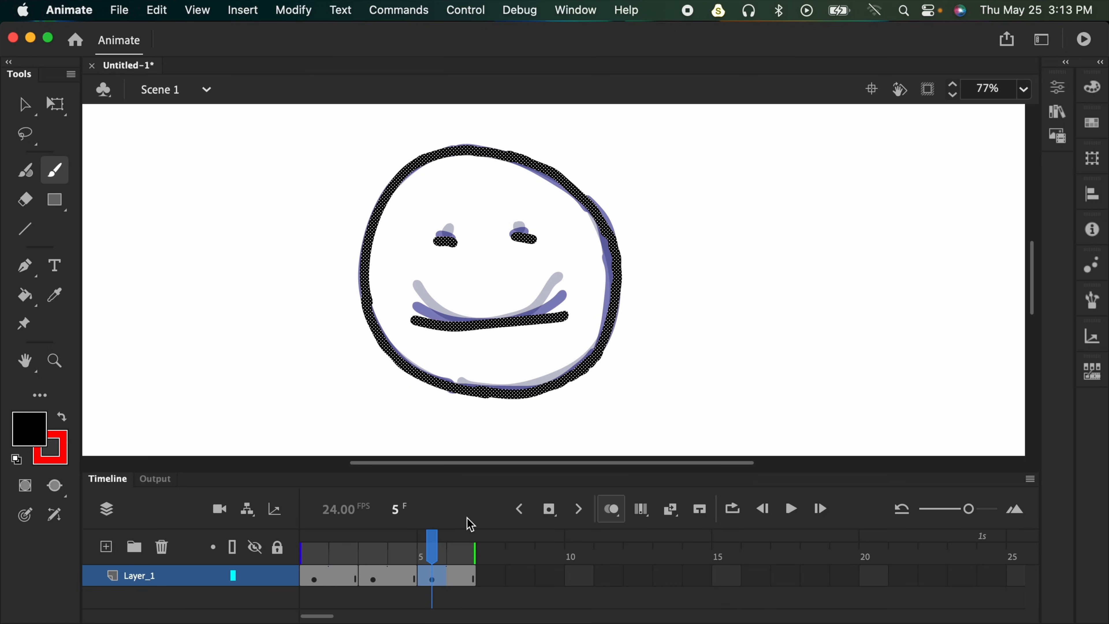
- Clear the face drawing from the keyframe at frame 3
click(372, 579)
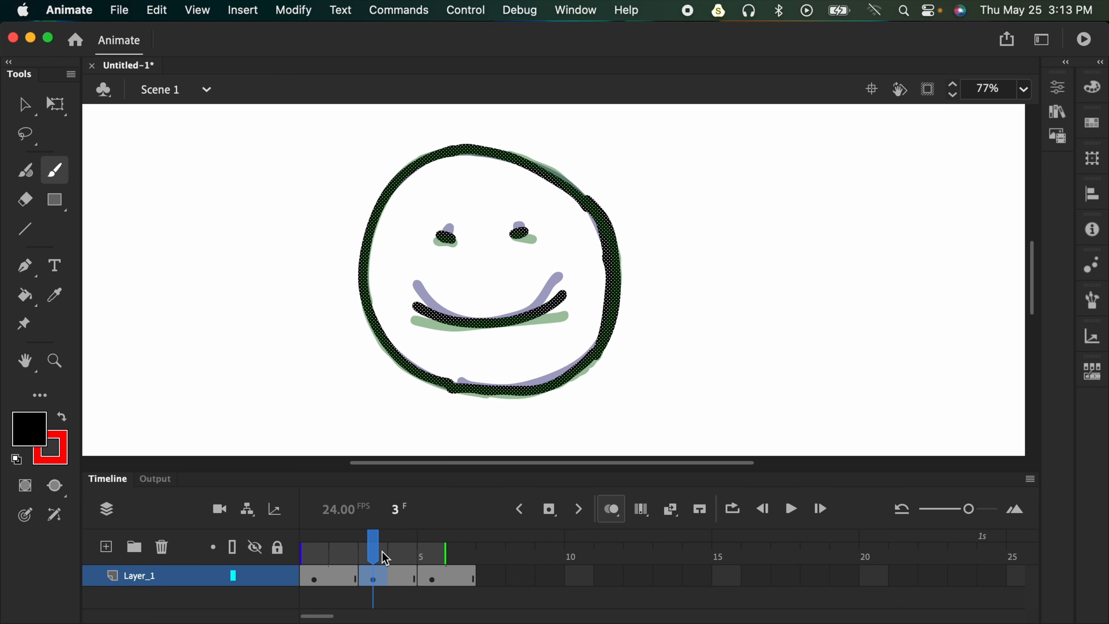
click(376, 588)
click(373, 579)
key(BackSpace)
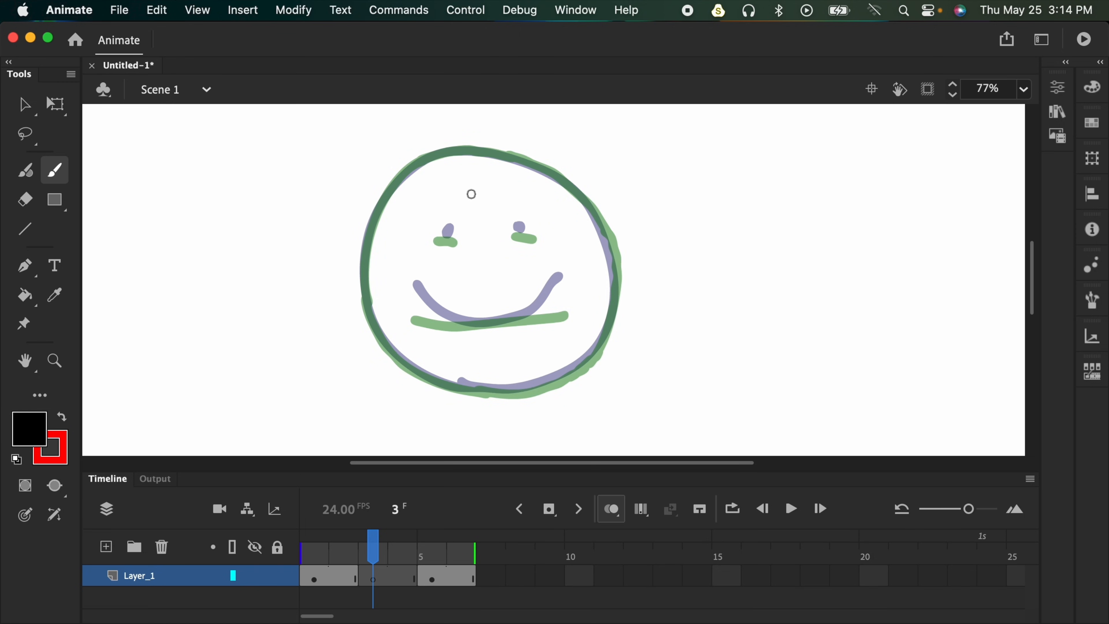
- Redraw the in-between face on frame 3, placing its outline, eyes and smile between the previous and next onion skins
mouse_move(370, 229)
mouse_down()
mouse_move(399, 183)
mouse_move(439, 157)
mouse_move(519, 161)
mouse_move(504, 387)
mouse_up()
mouse_move(520, 161)
mouse_down()
mouse_move(586, 214)
mouse_move(603, 244)
mouse_up()
drag(497, 391, 600, 342)
drag(605, 244, 602, 343)
click(448, 236)
click(524, 232)
drag(411, 300, 569, 289)
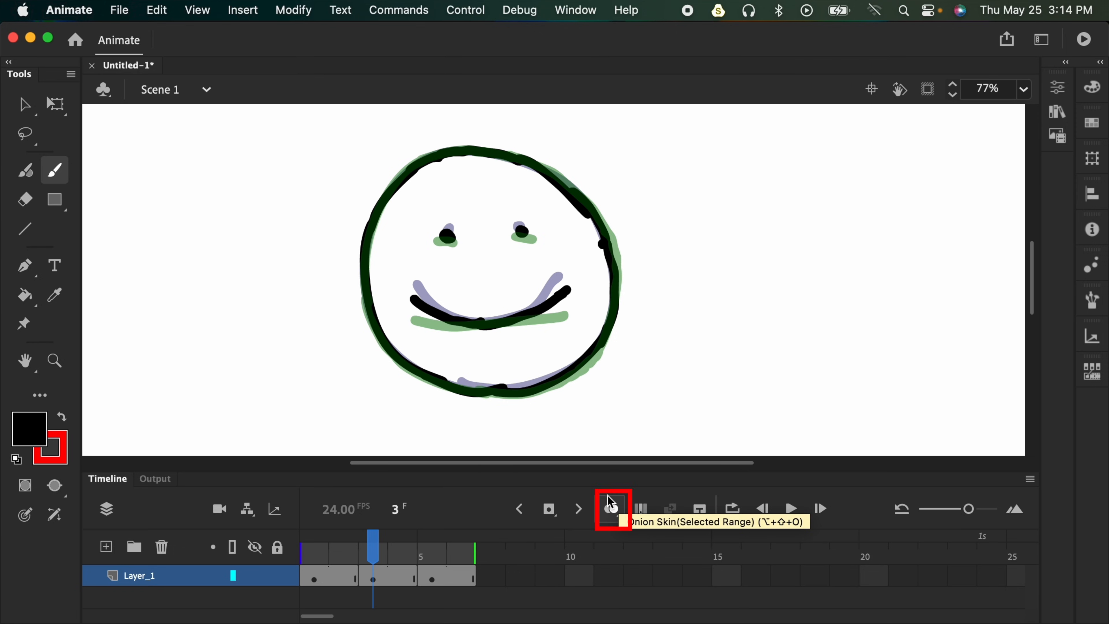
- Open the advanced onion skin settings and move them beside the face
click(616, 517)
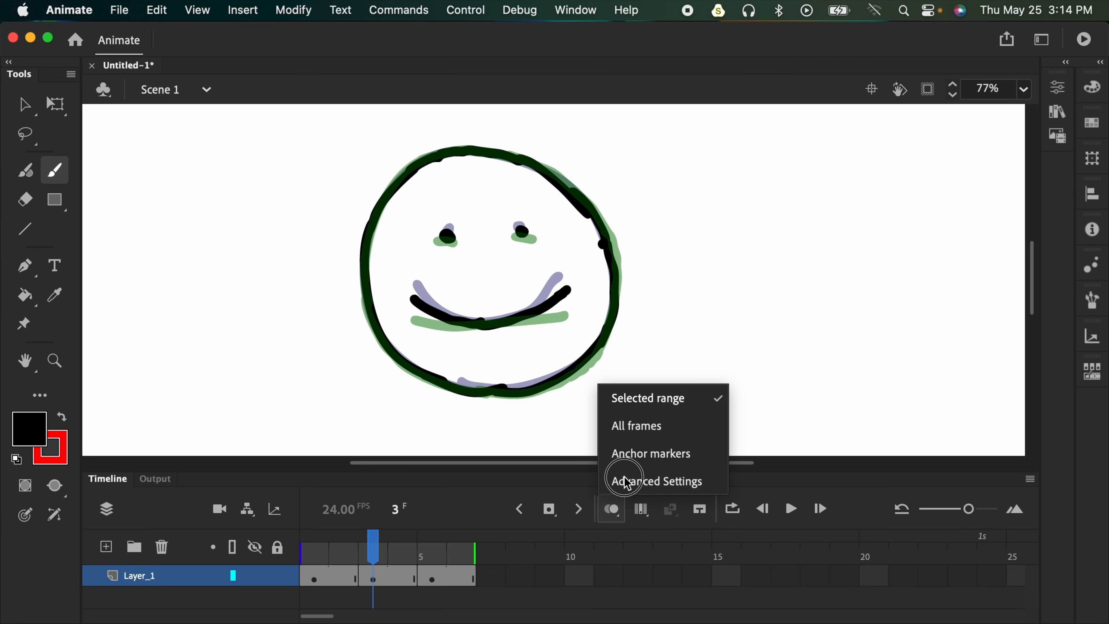
click(650, 482)
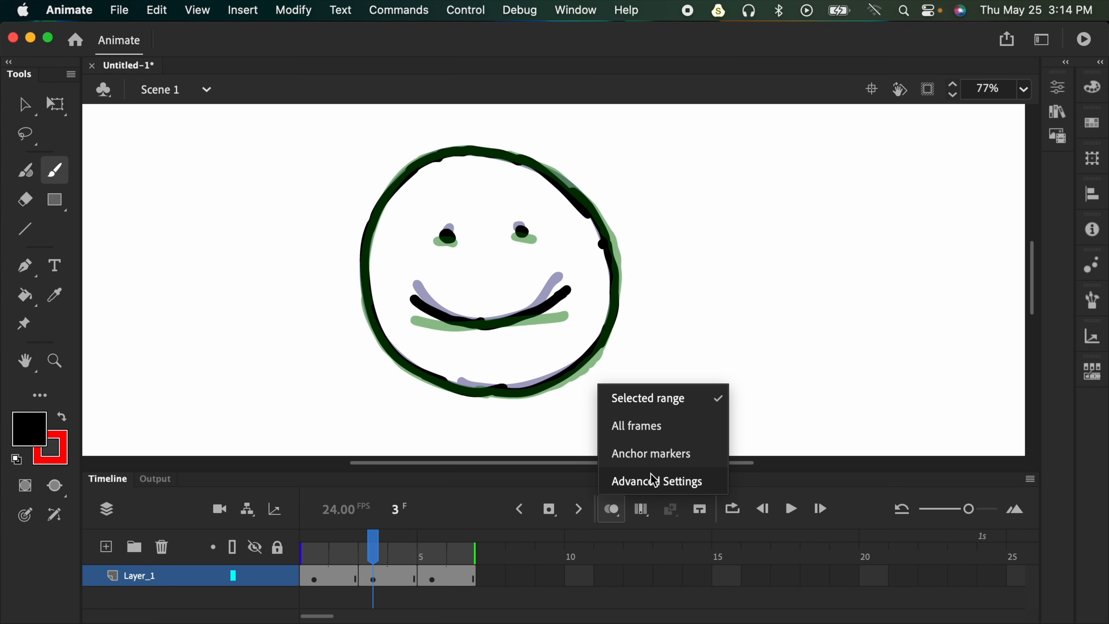
mouse_move(619, 610)
mouse_down()
mouse_move(546, 216)
mouse_move(818, 191)
mouse_up()
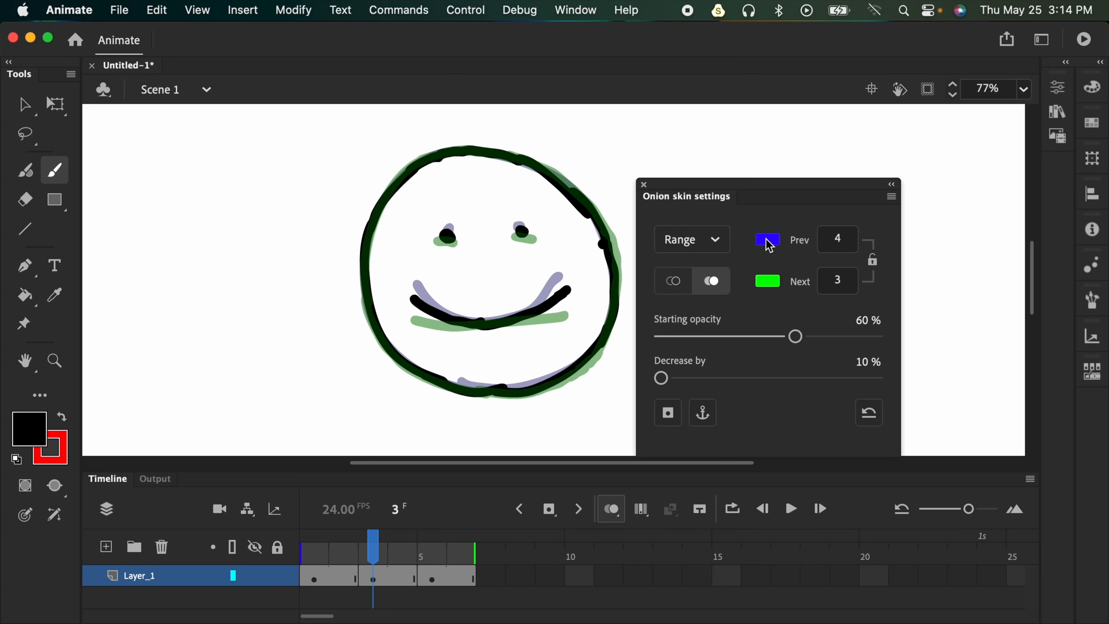
- Try red as the onion skin colour for previous frames and restore it to blue
click(772, 246)
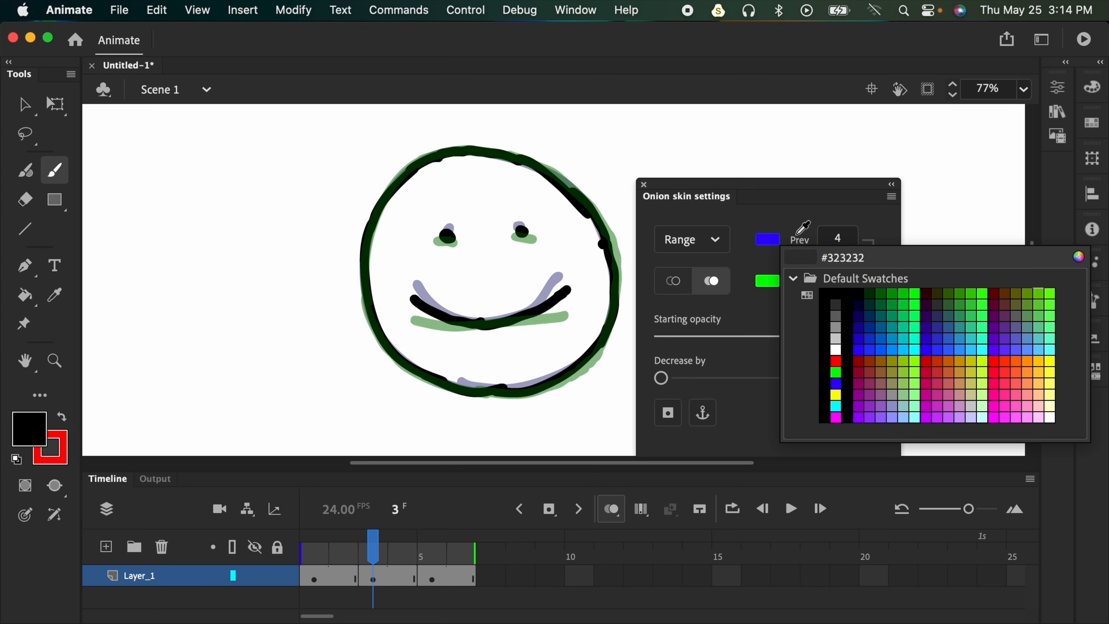
click(843, 355)
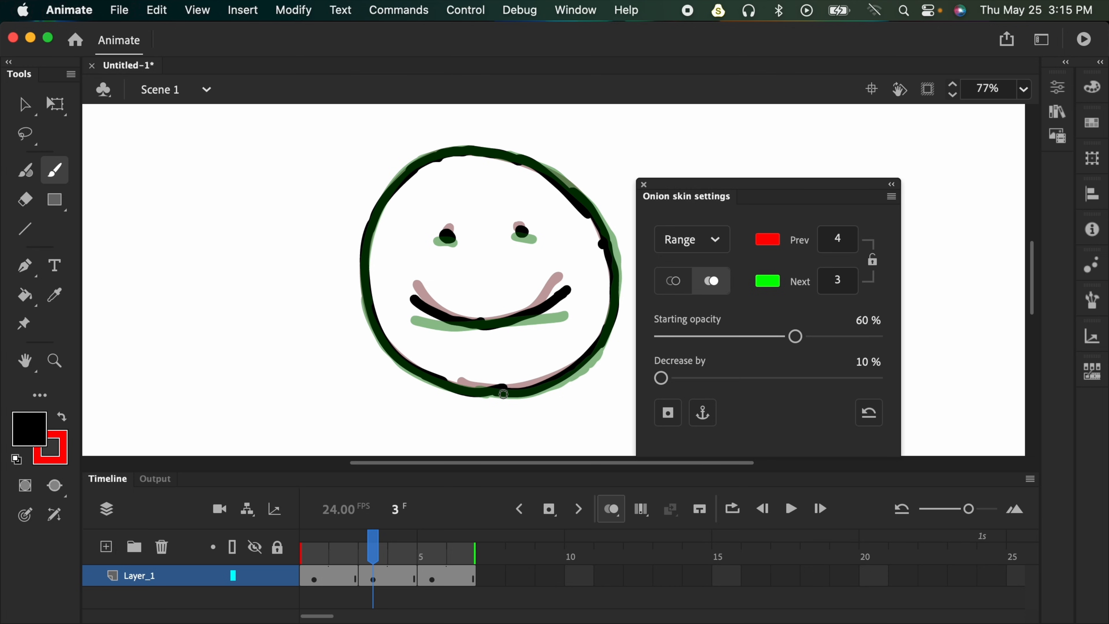
click(767, 239)
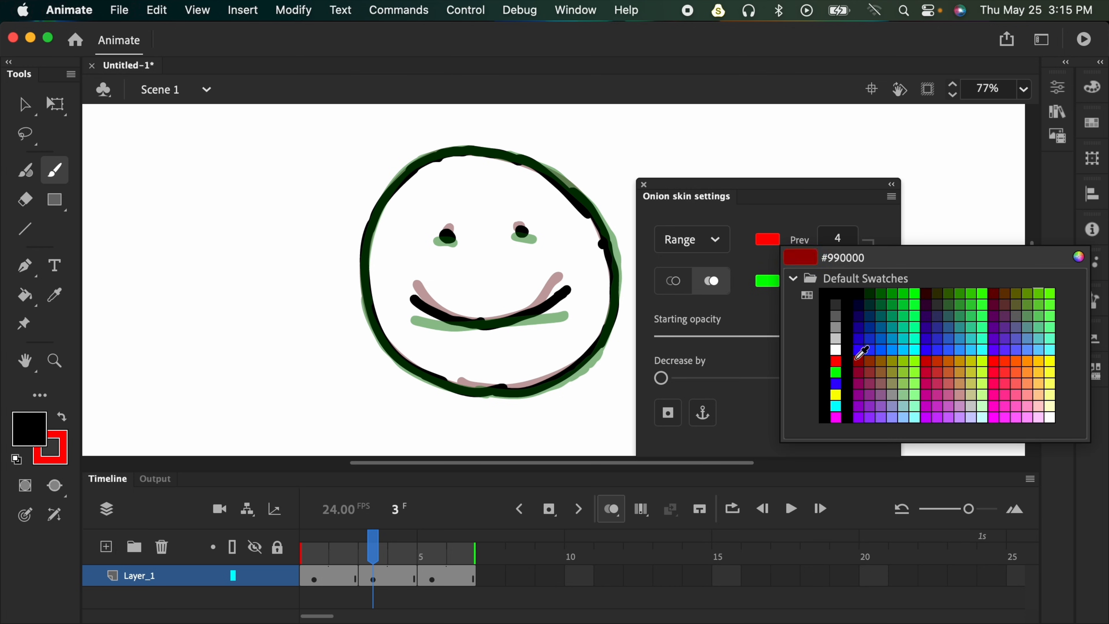
click(858, 348)
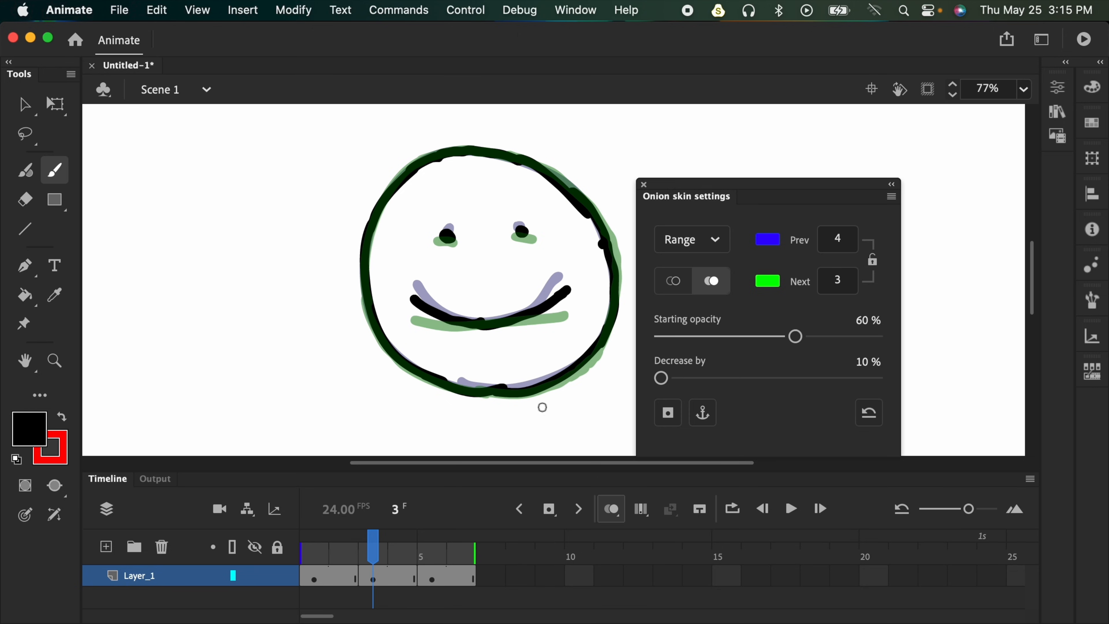
drag(458, 174, 468, 188)
key(super+z)
mouse_move(796, 336)
mouse_down()
mouse_move(688, 346)
mouse_move(689, 336)
mouse_move(783, 337)
mouse_move(704, 342)
mouse_move(795, 362)
mouse_move(801, 349)
mouse_up()
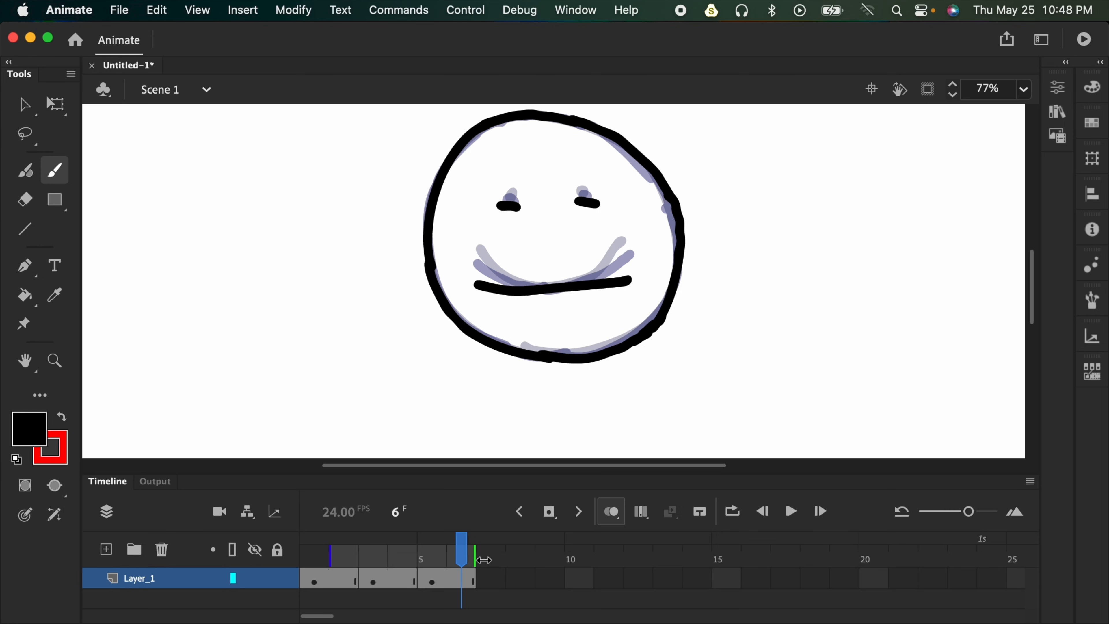
- Add a new layer above Layer_1, compare the frames of both layers and select frame 6 on Layer_2
click(106, 550)
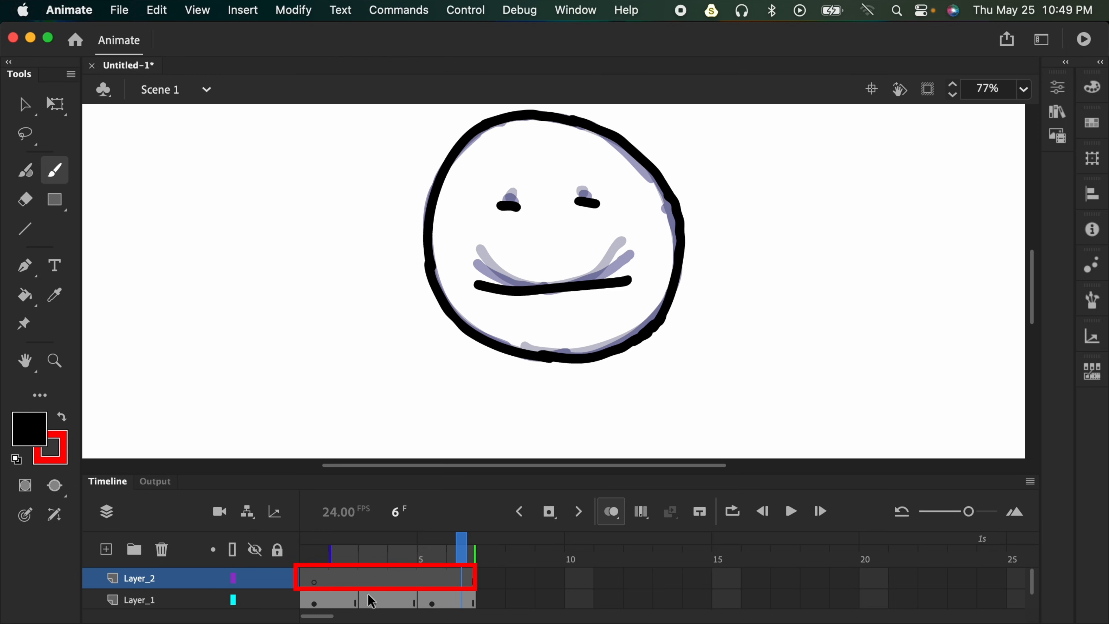
click(468, 600)
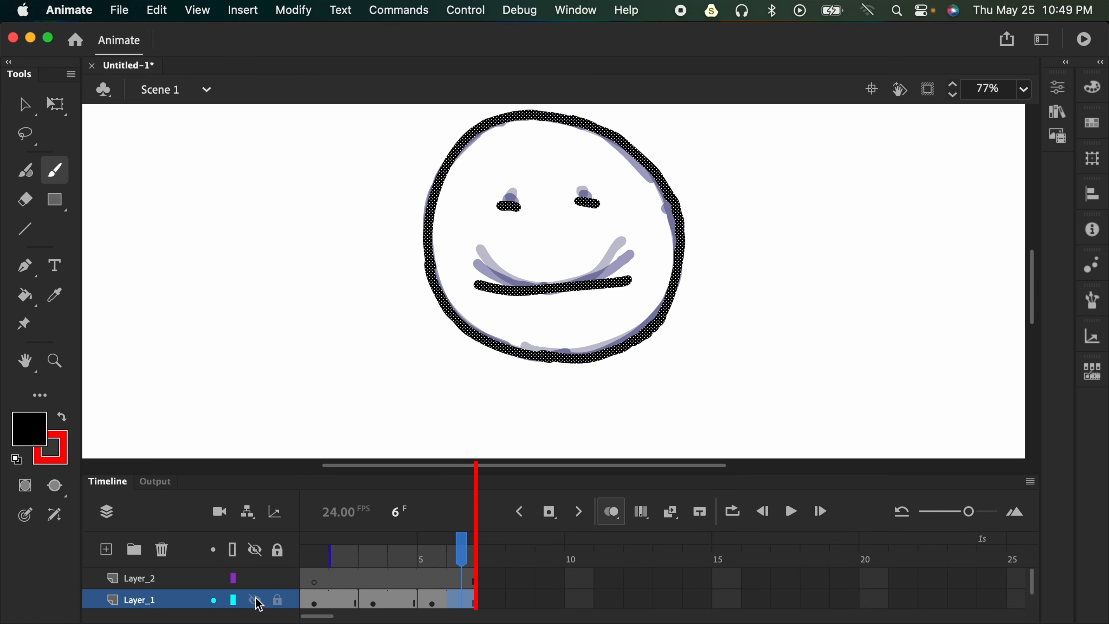
click(470, 602)
click(445, 585)
click(316, 585)
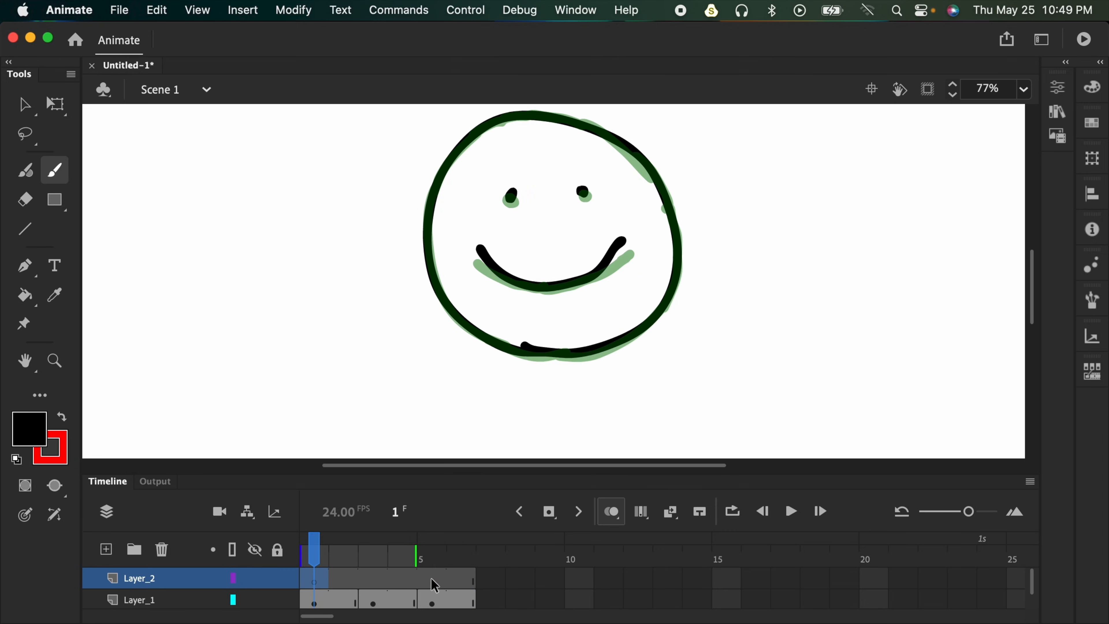
click(469, 582)
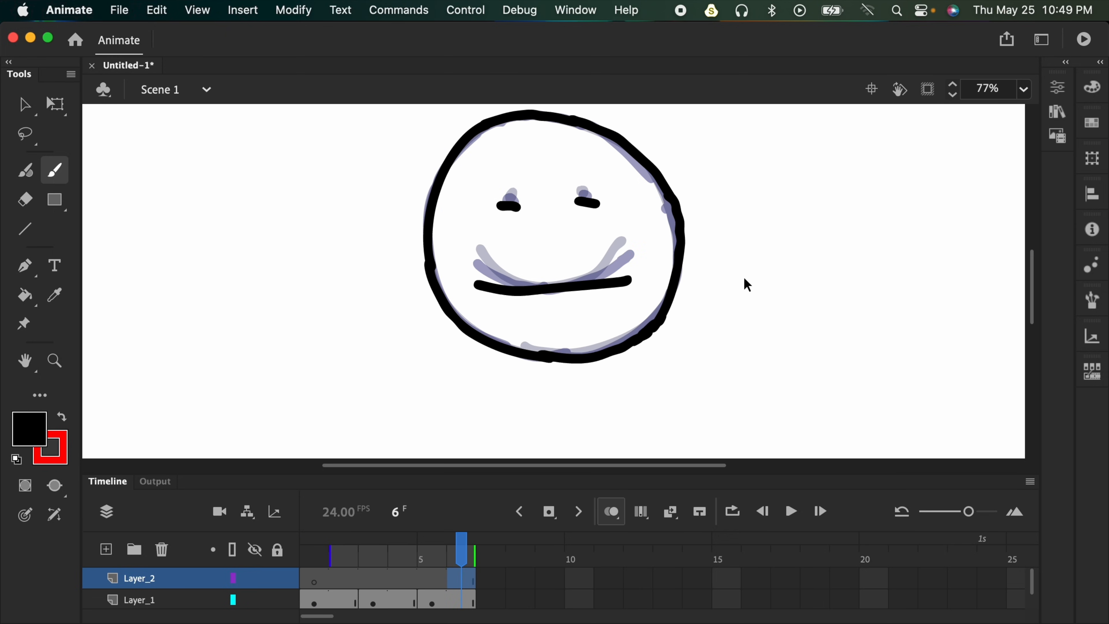
- Paint a second face on Layer_2 in the empty area beside the first, with two small eyes and a sideways smile
key(super+minus)
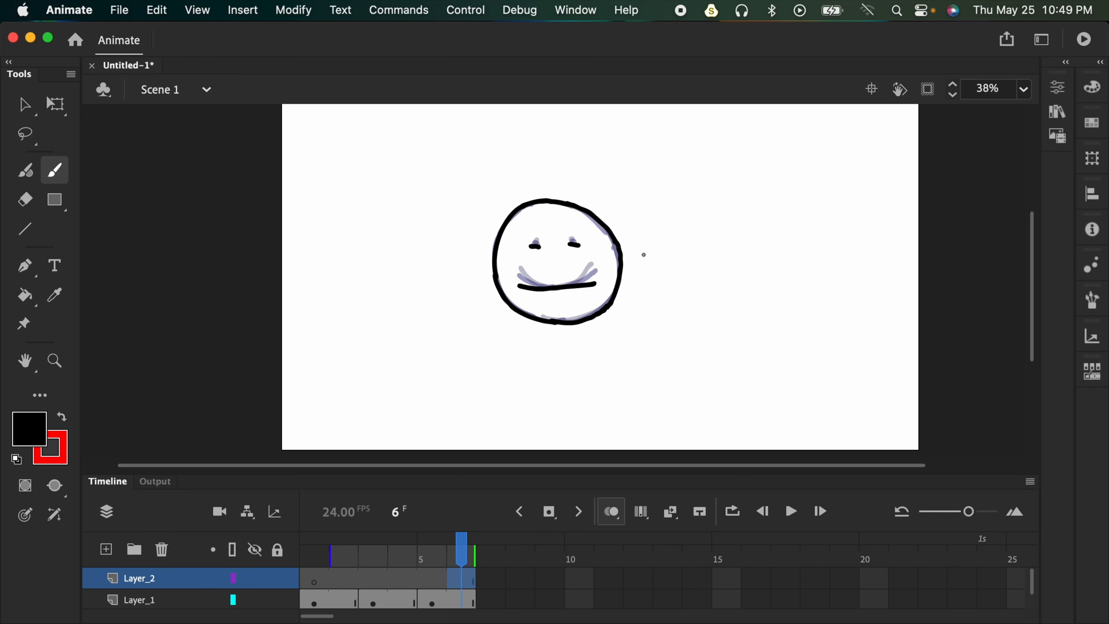
key(space)
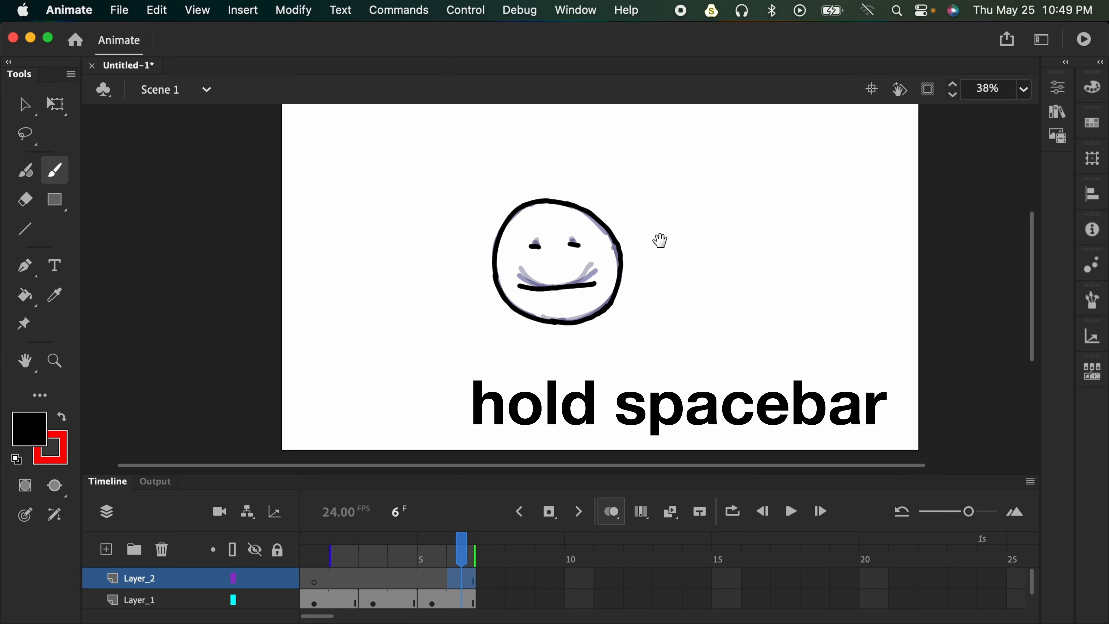
drag(666, 236, 478, 240)
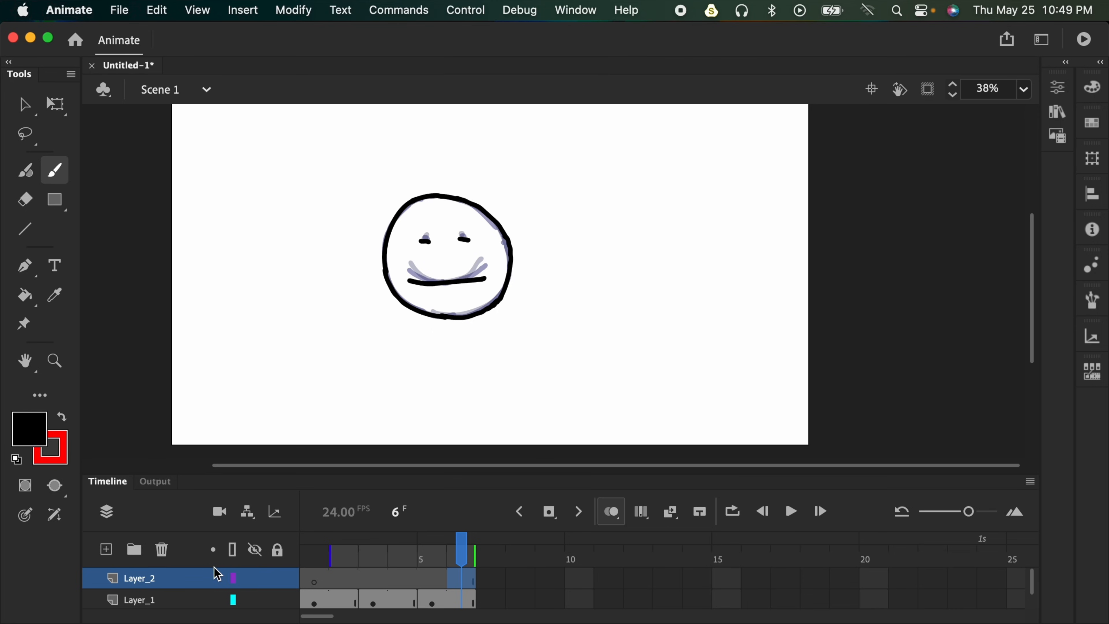
drag(628, 265, 629, 263)
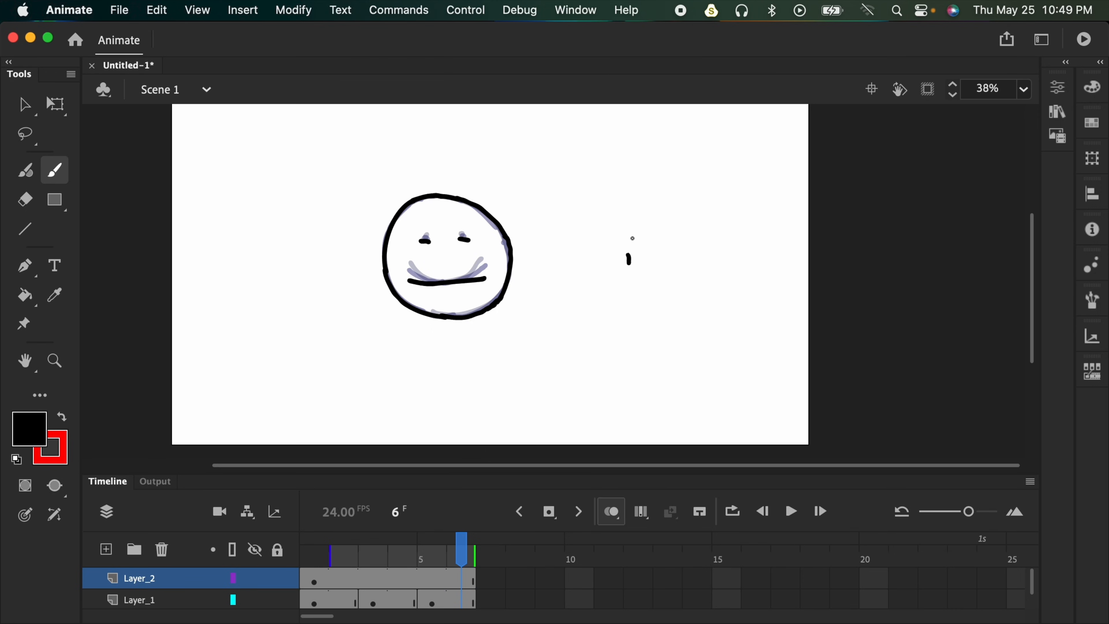
key(super+z)
mouse_move(612, 304)
mouse_down()
mouse_move(582, 267)
mouse_move(624, 198)
mouse_move(682, 282)
mouse_move(618, 313)
mouse_up()
drag(603, 237, 640, 240)
drag(624, 283, 662, 264)
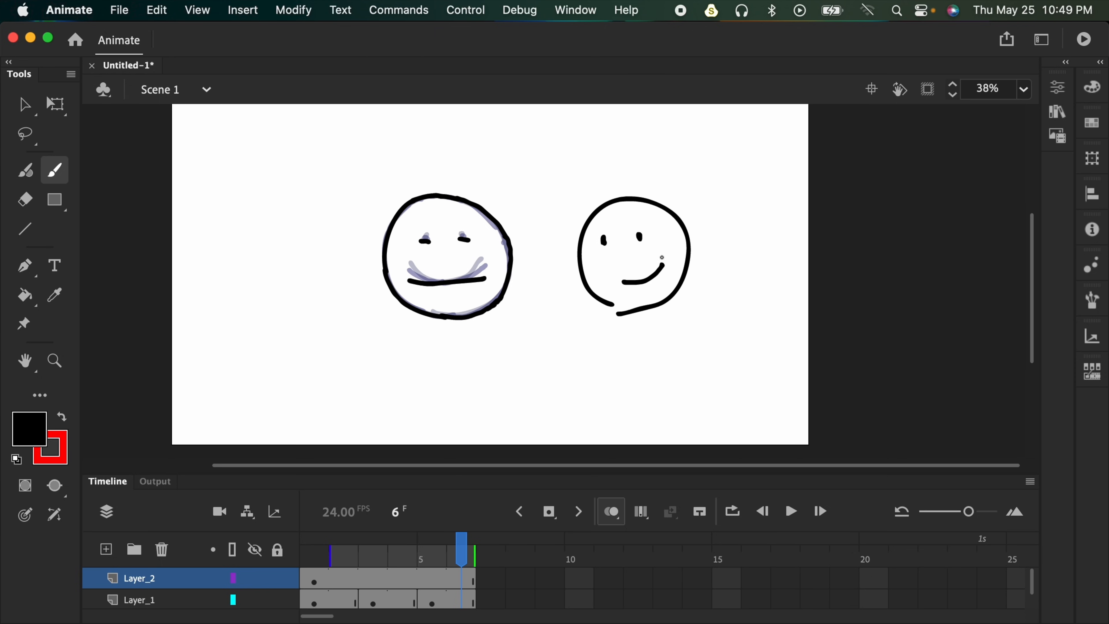
click(315, 580)
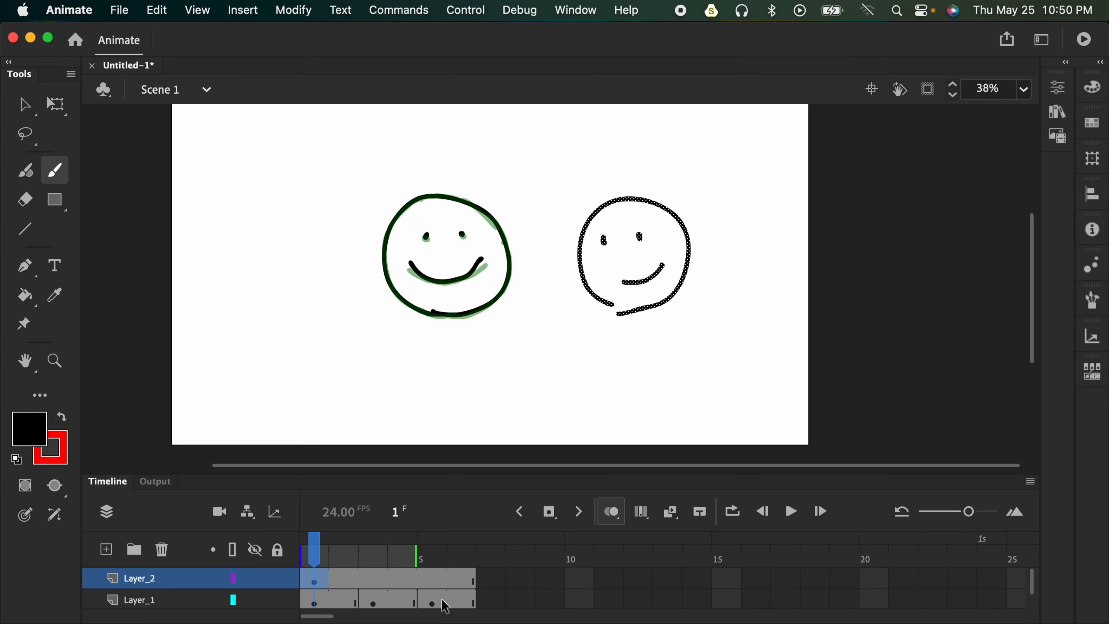
- Insert a keyframe at frame 7 of Layer_1 that keeps the face drawing, and extend it through frame 8
click(483, 603)
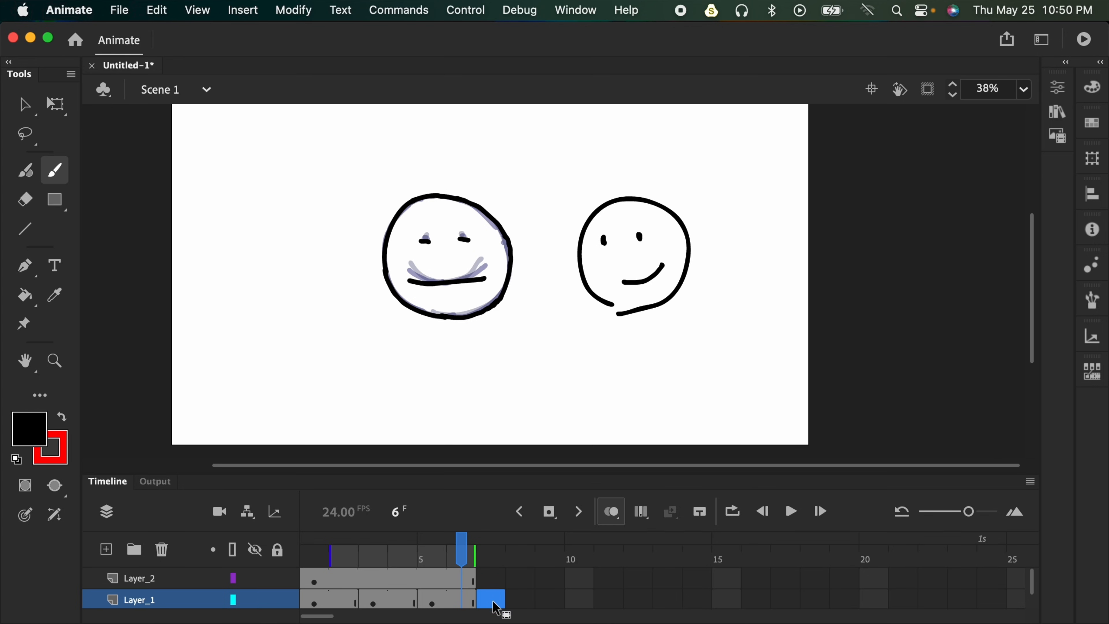
key(F6)
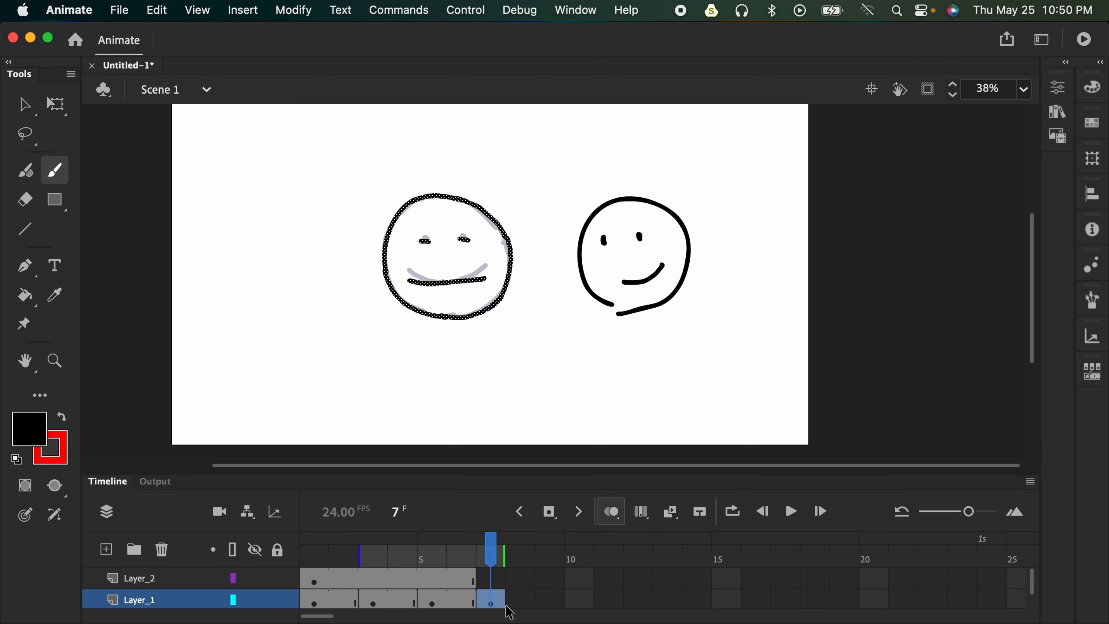
key(F5)
- Try to erase the two eyes of the face at frame 7 of Layer_1
key(super+equal)
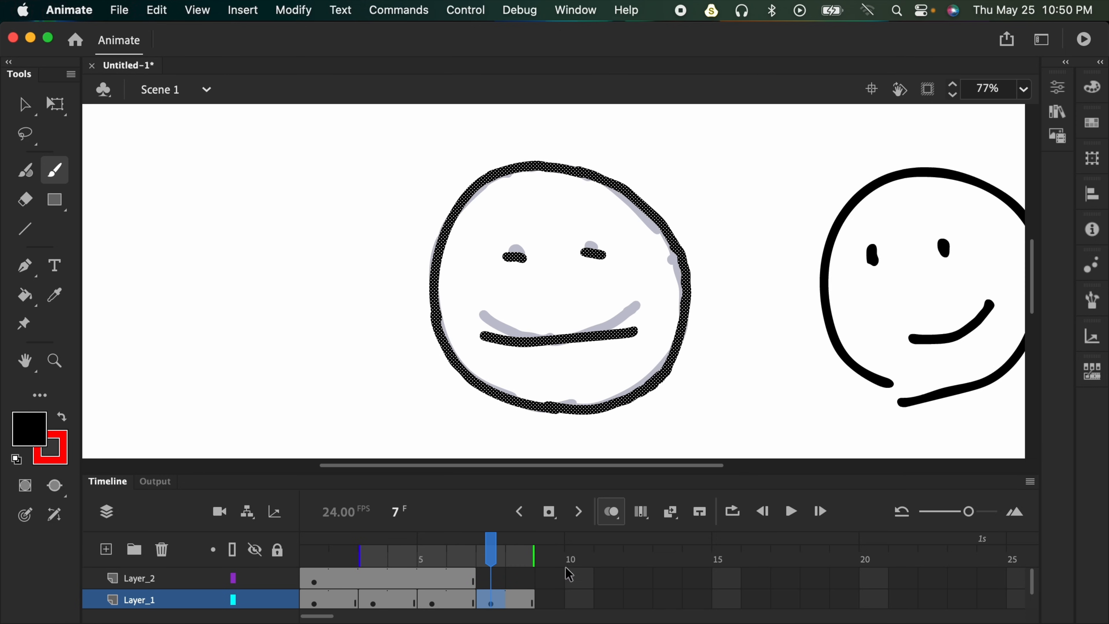
key(e)
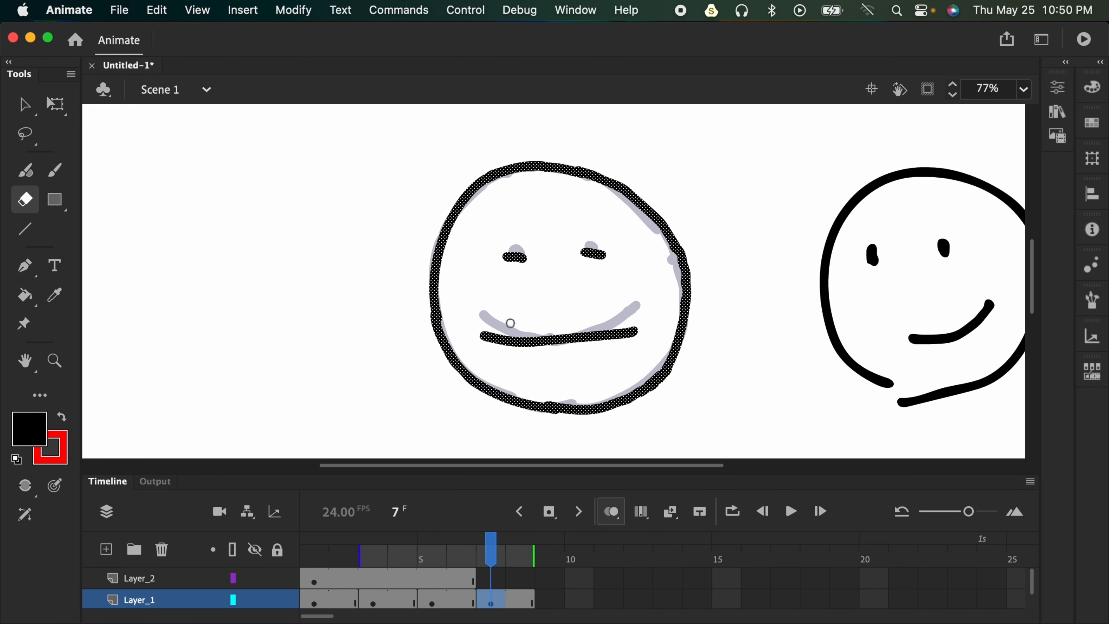
click(506, 255)
click(584, 247)
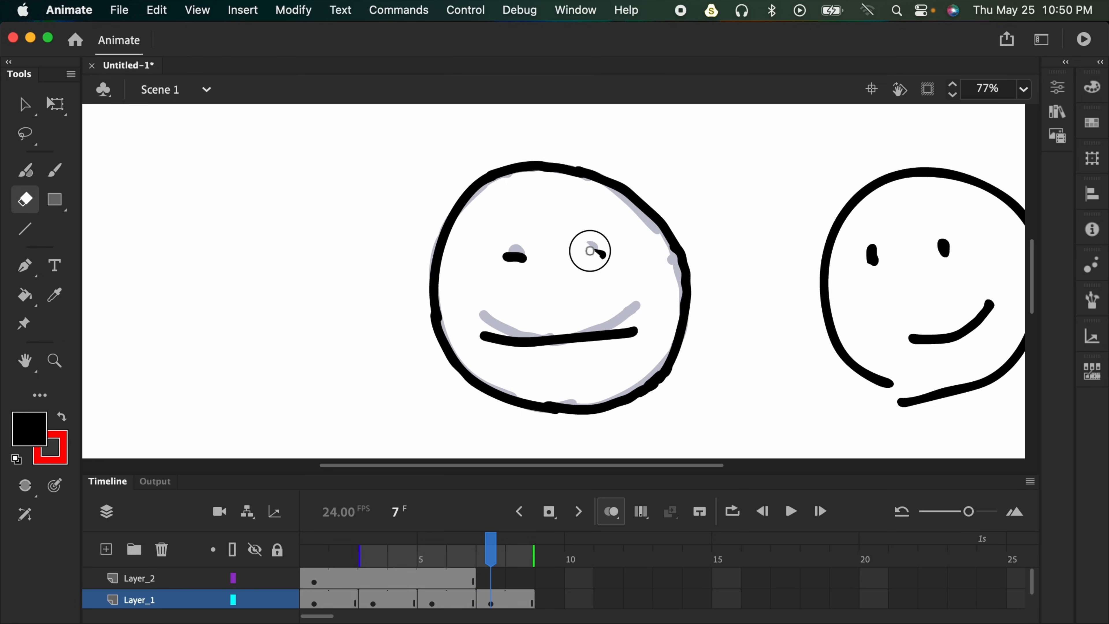
click(502, 251)
click(517, 262)
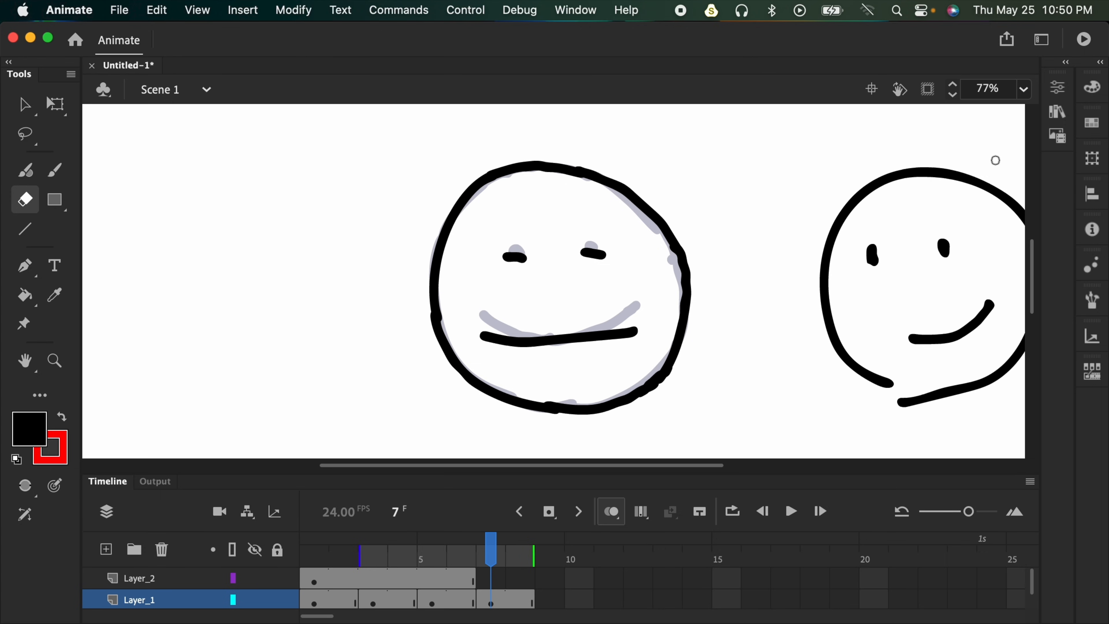
- Set the Eraser's mode to Erase Normal in the tool properties
click(1068, 66)
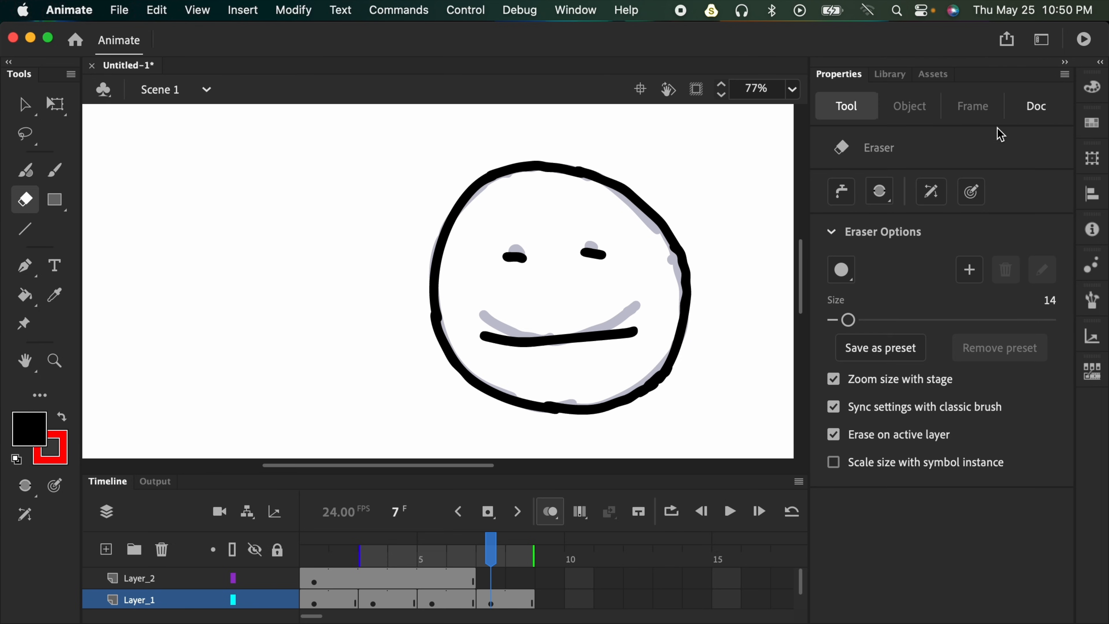
click(880, 191)
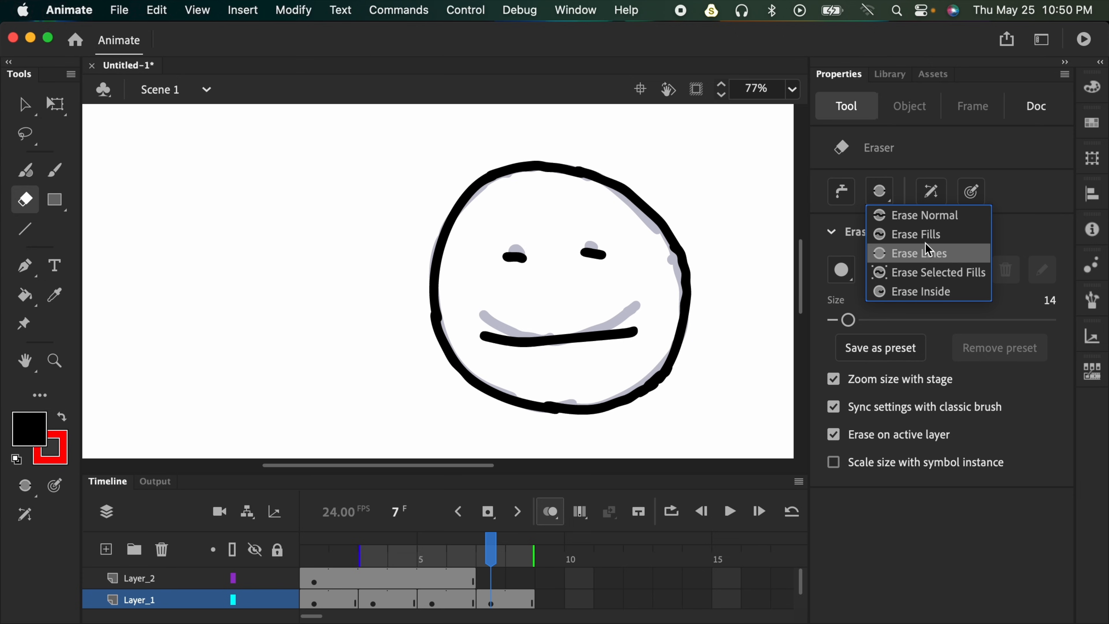
click(919, 215)
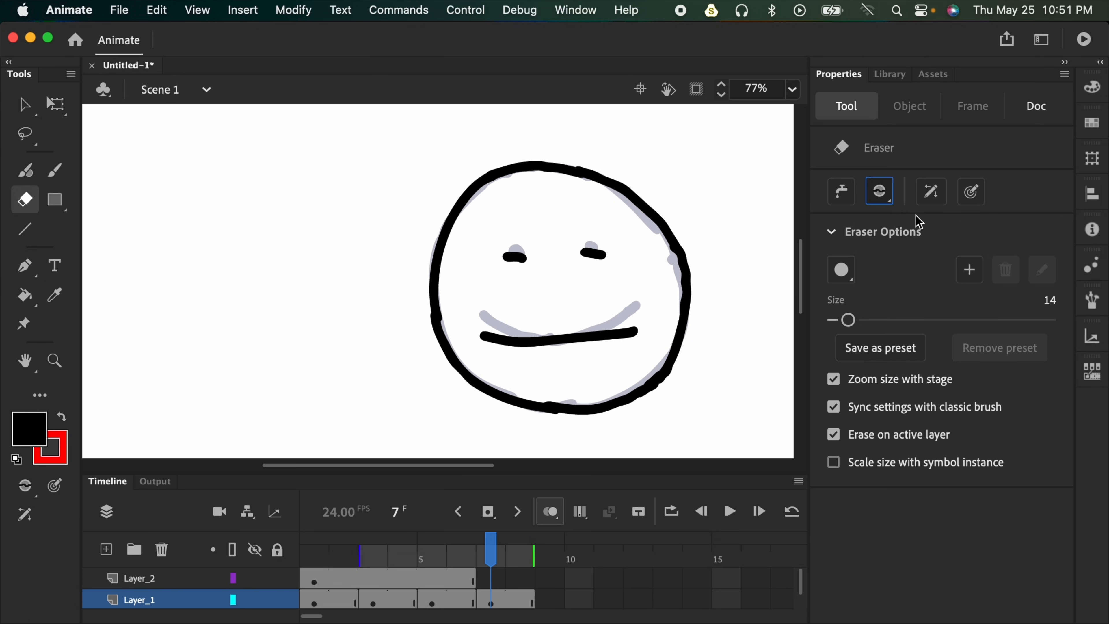
click(1066, 63)
- Replace the eyes and mouth of the face at frame 7 of Layer_1 with flat eyes and a small, thick mouth
drag(506, 255, 596, 250)
mouse_move(485, 337)
mouse_down()
mouse_move(581, 347)
mouse_move(638, 306)
mouse_up()
key(b)
drag(508, 261, 522, 261)
drag(584, 254, 601, 254)
mouse_move(488, 344)
mouse_down()
mouse_move(574, 339)
mouse_move(564, 347)
mouse_up()
scroll(822, 362, right, 2)
scroll(822, 362, down, 1)
key(Up)
- Compare the drawings of Layer_1 and Layer_2 at frames 1, 6, 7 and 8
drag(493, 547, 469, 558)
click(508, 587)
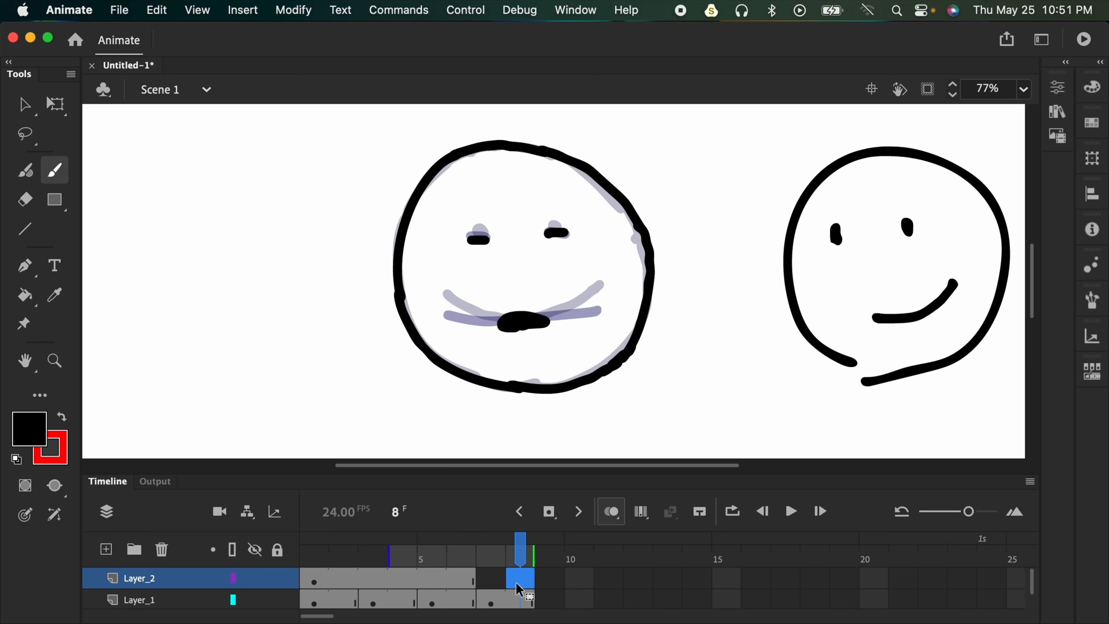
click(491, 598)
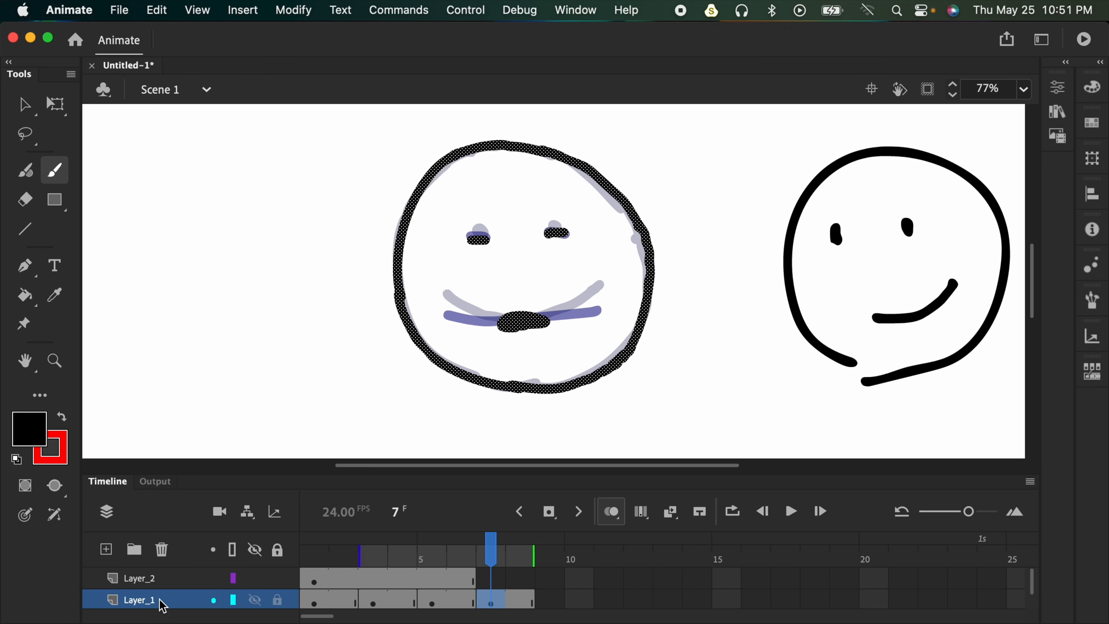
click(314, 585)
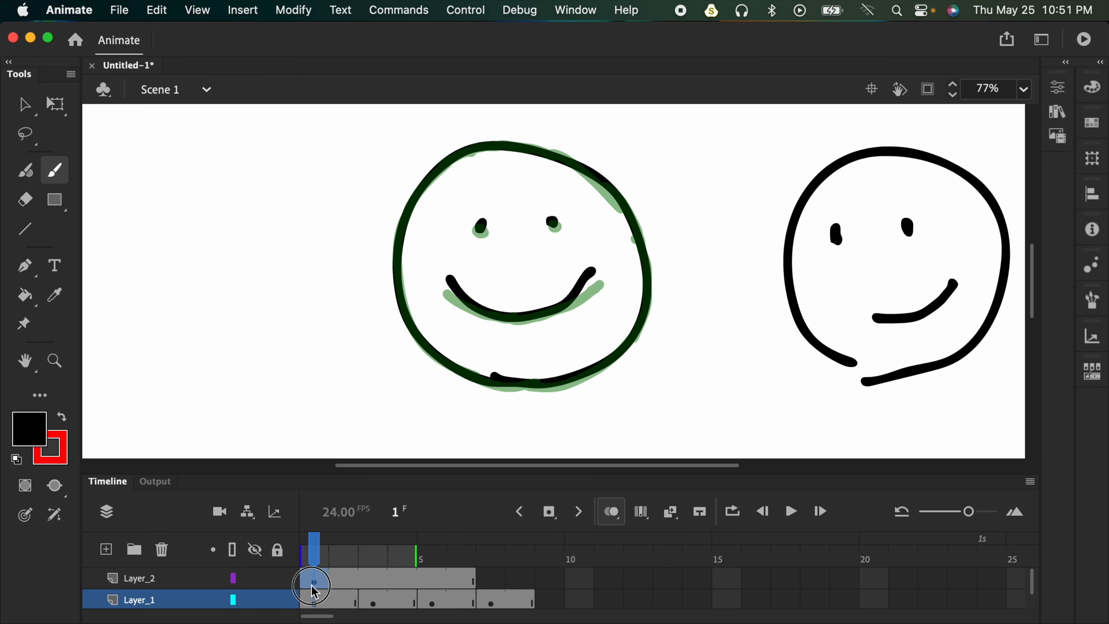
click(314, 584)
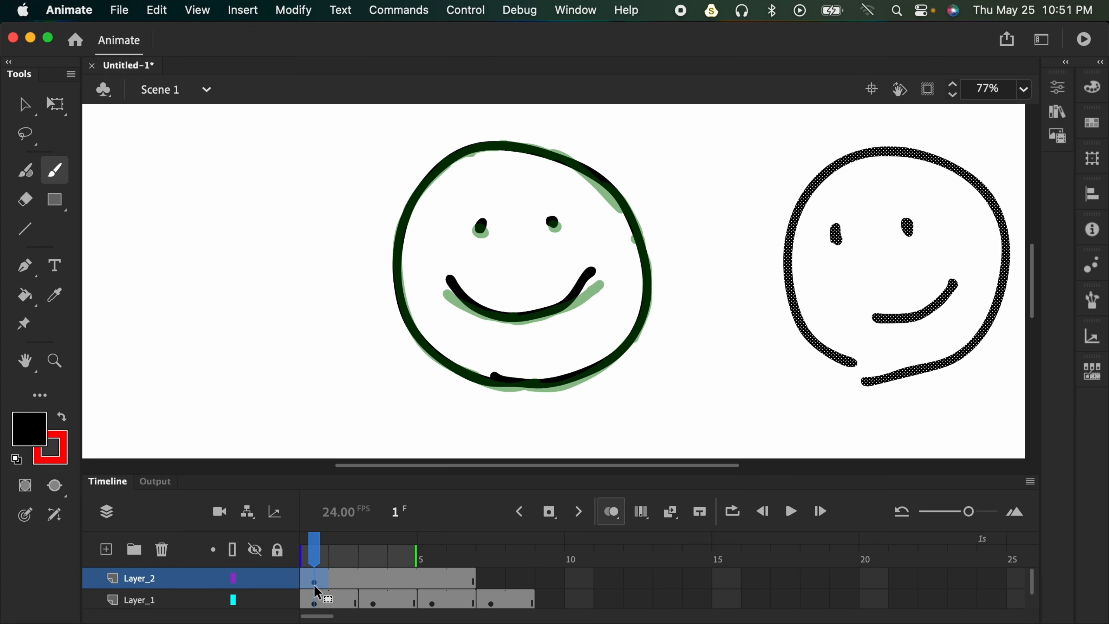
click(468, 579)
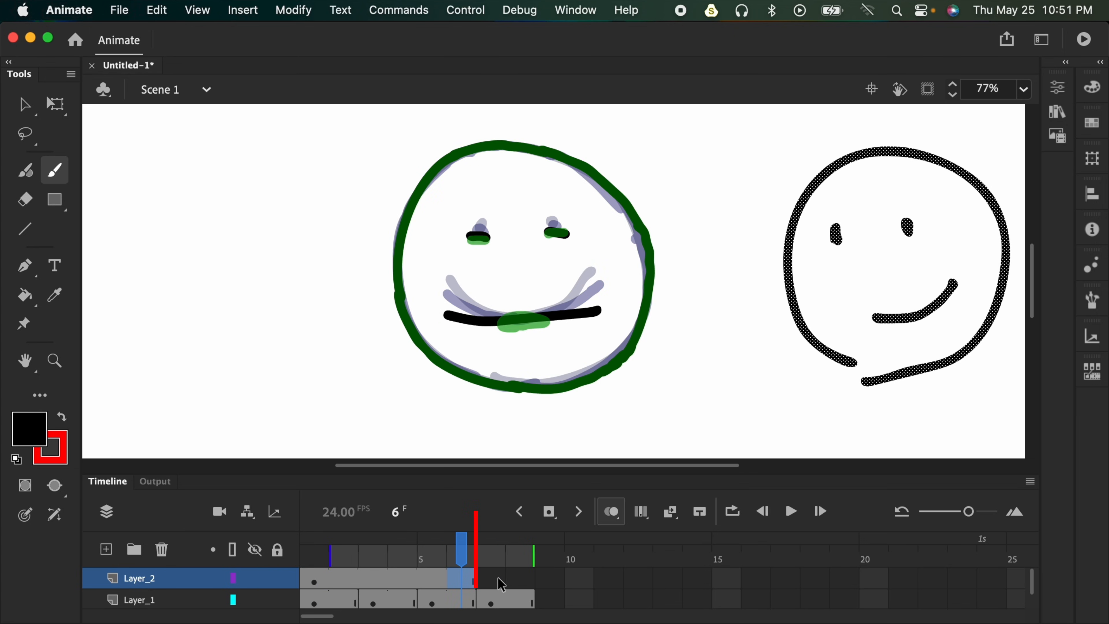
drag(485, 550, 521, 549)
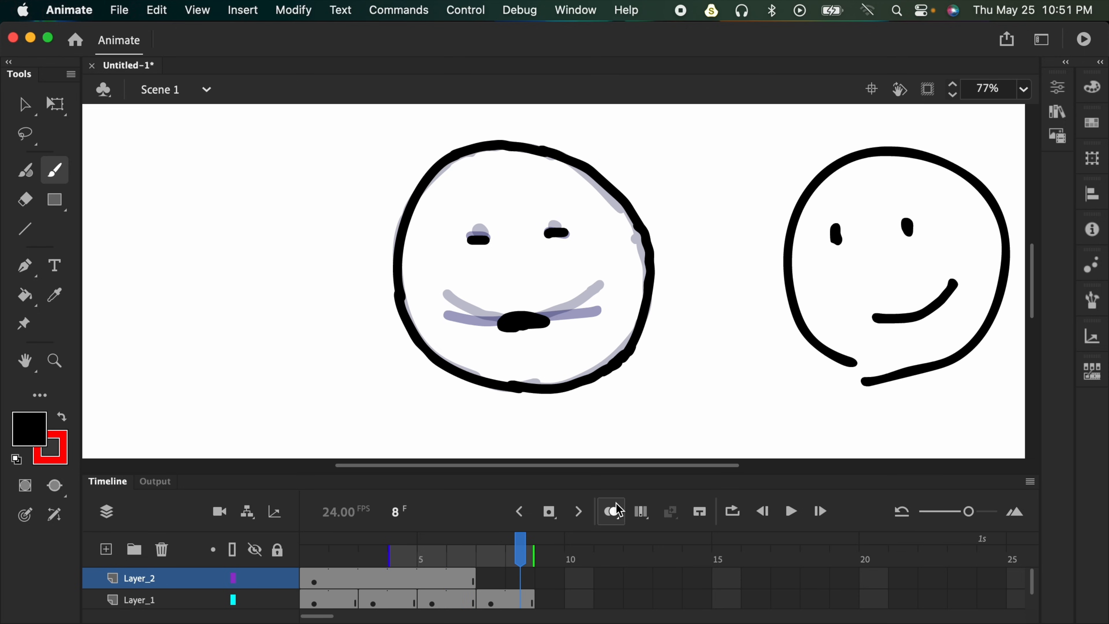
- Turn off onion skinning and scrub between frames 1 and 8 to examine where the second face's exposure ends
click(610, 511)
drag(520, 550, 344, 550)
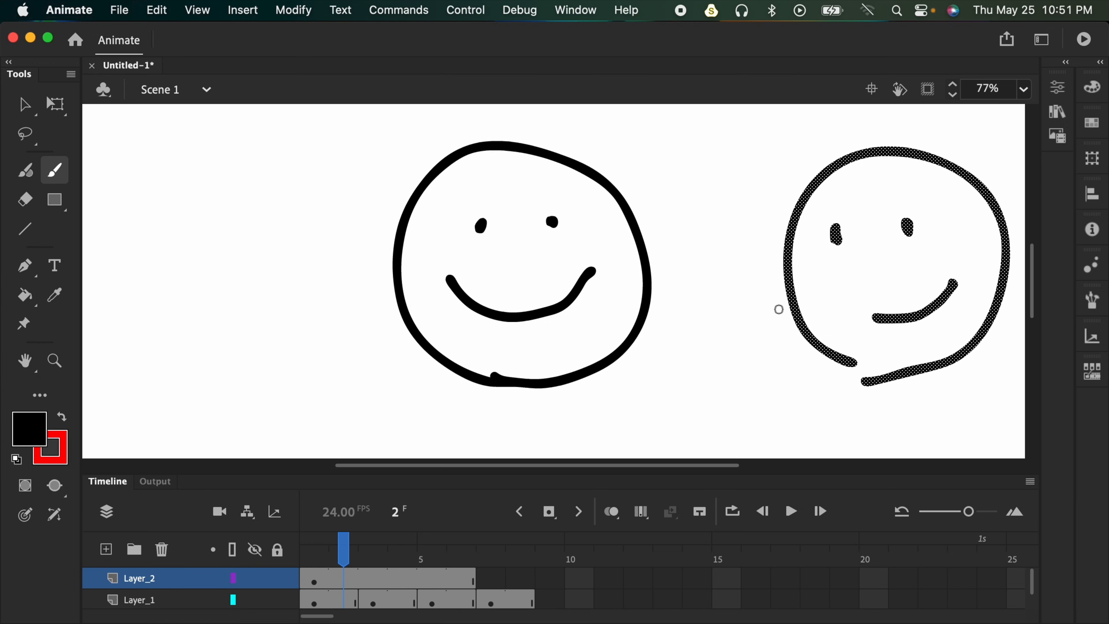
key(super+minus)
drag(344, 544, 392, 552)
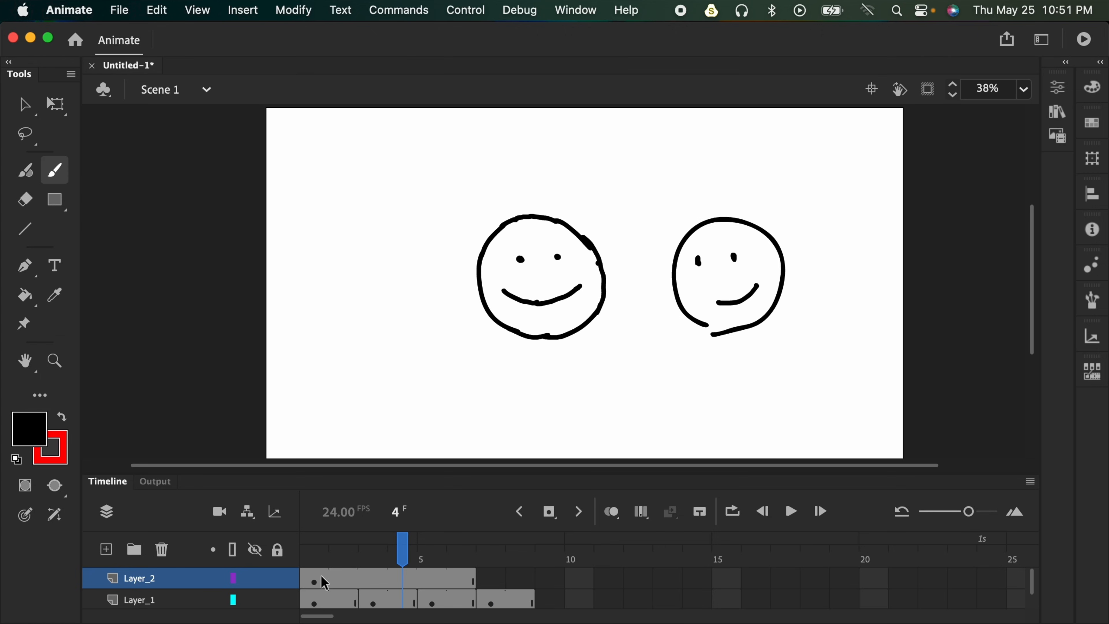
click(313, 581)
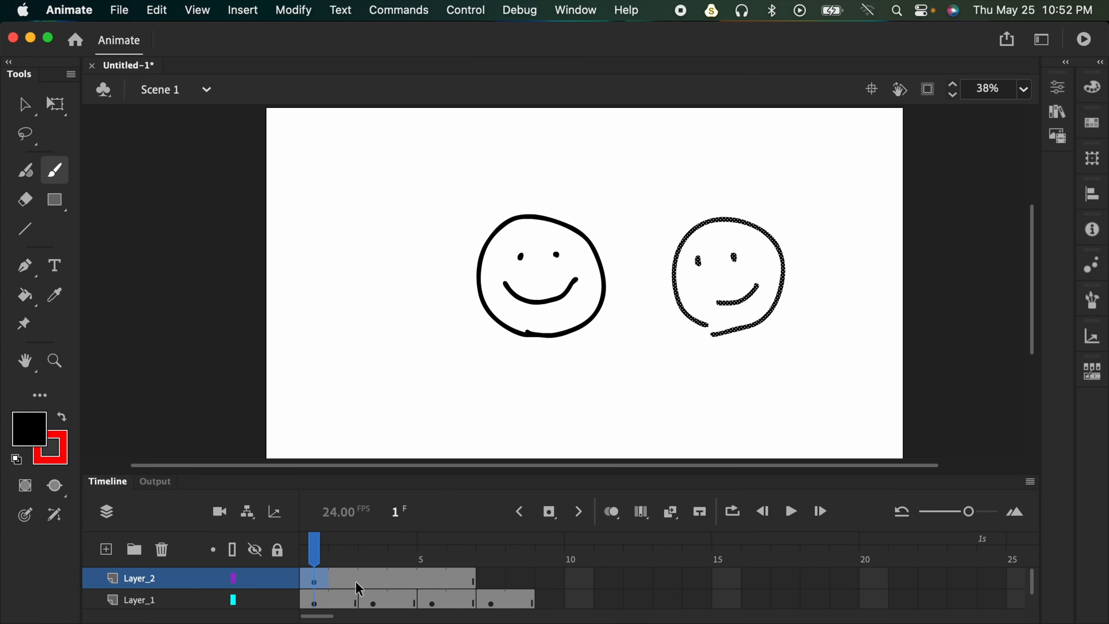
drag(476, 579, 499, 588)
drag(457, 551, 402, 560)
click(450, 578)
drag(483, 555, 523, 558)
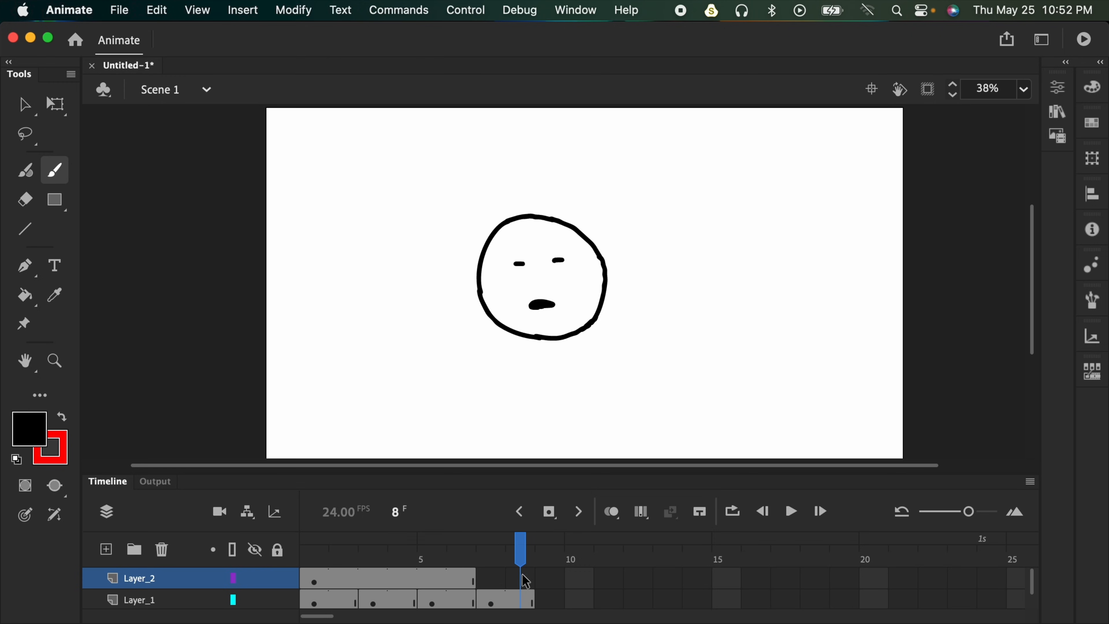
- Extend the second face on Layer_2 through frame 8 and scrub back to frame 4 to check it
click(466, 577)
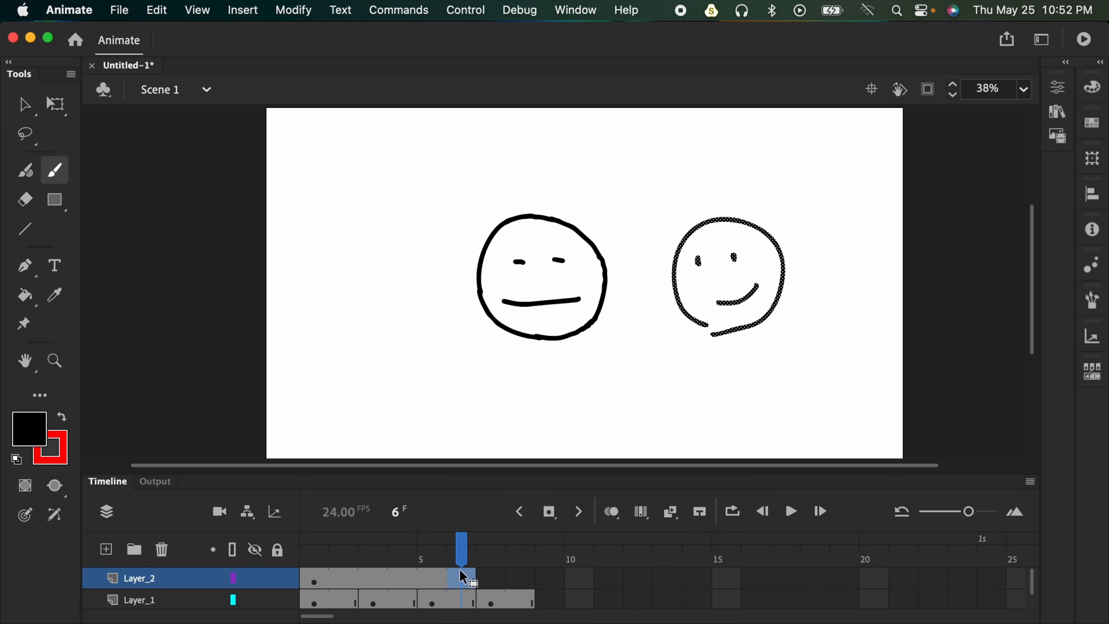
key(F5)
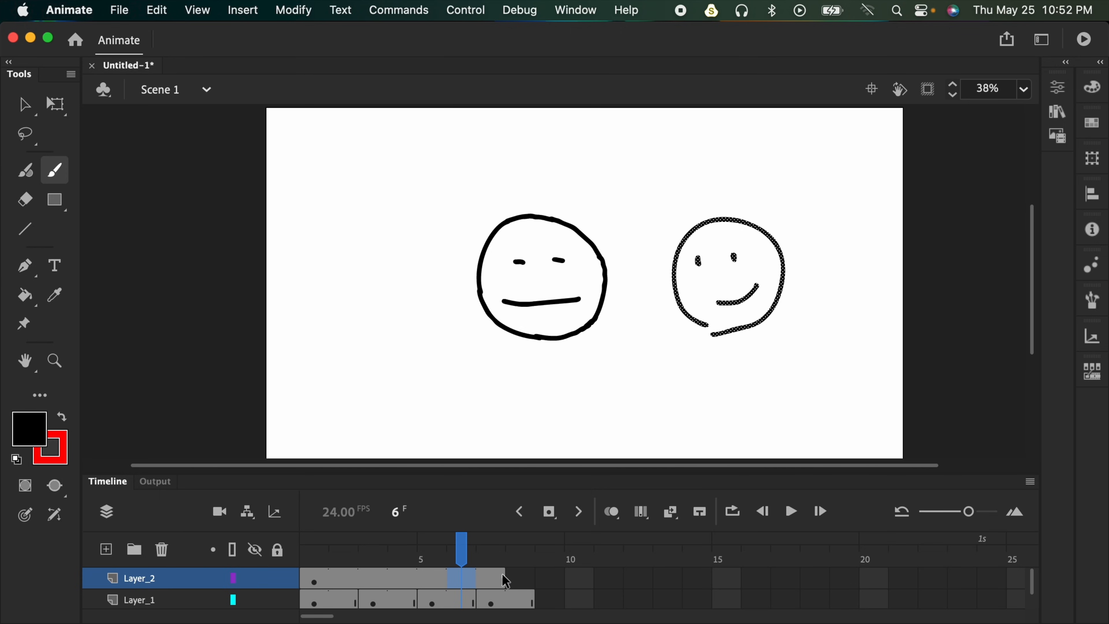
key(F5)
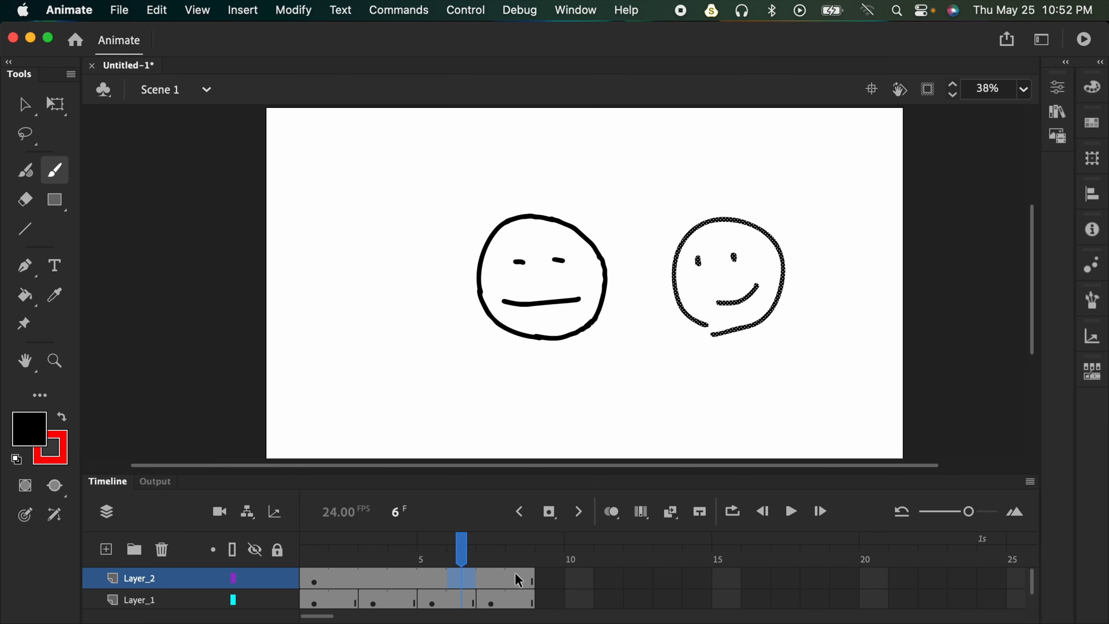
click(521, 558)
click(495, 549)
drag(495, 547, 412, 561)
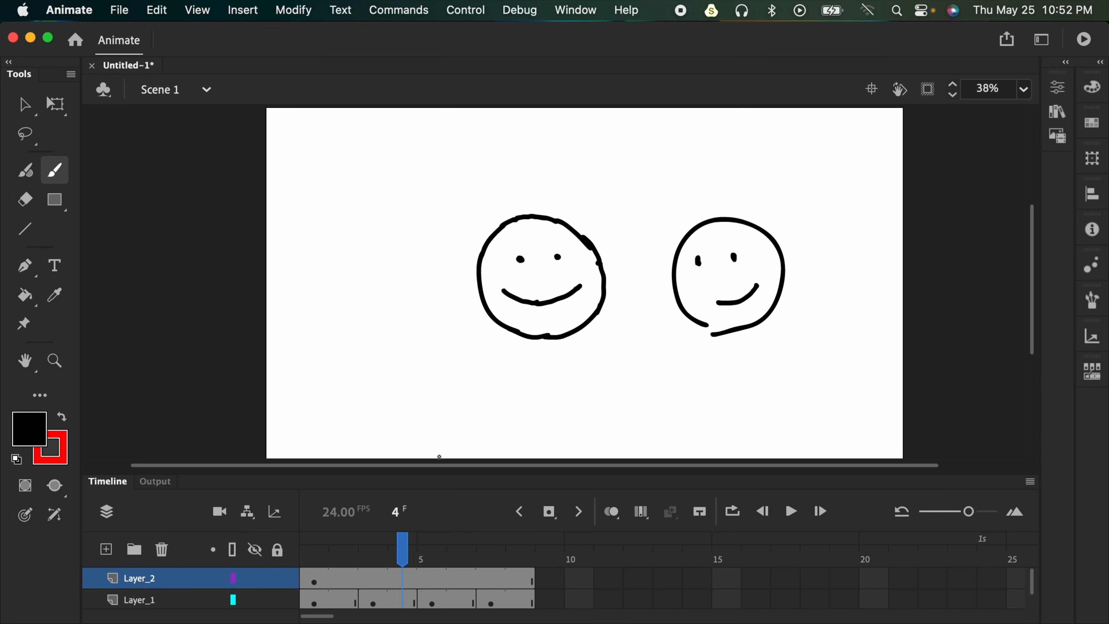
- Insert a blank keyframe at frame 4 of Layer_2 and turn on onion skinning
mouse_move(406, 571)
mouse_down()
mouse_move(347, 561)
mouse_move(402, 559)
mouse_up()
click(403, 583)
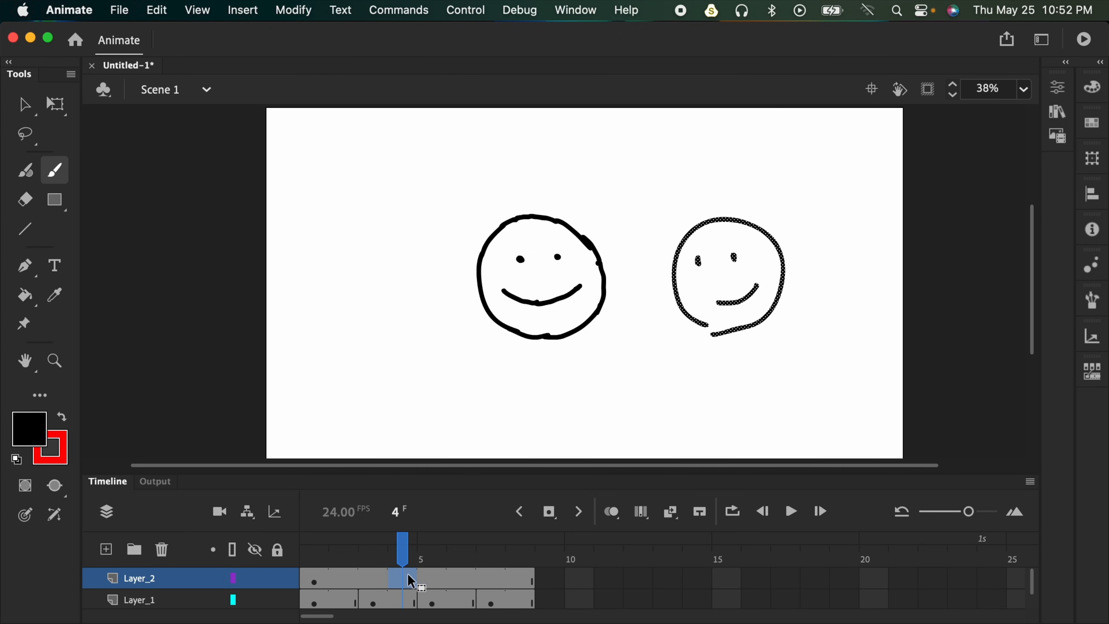
key(F7)
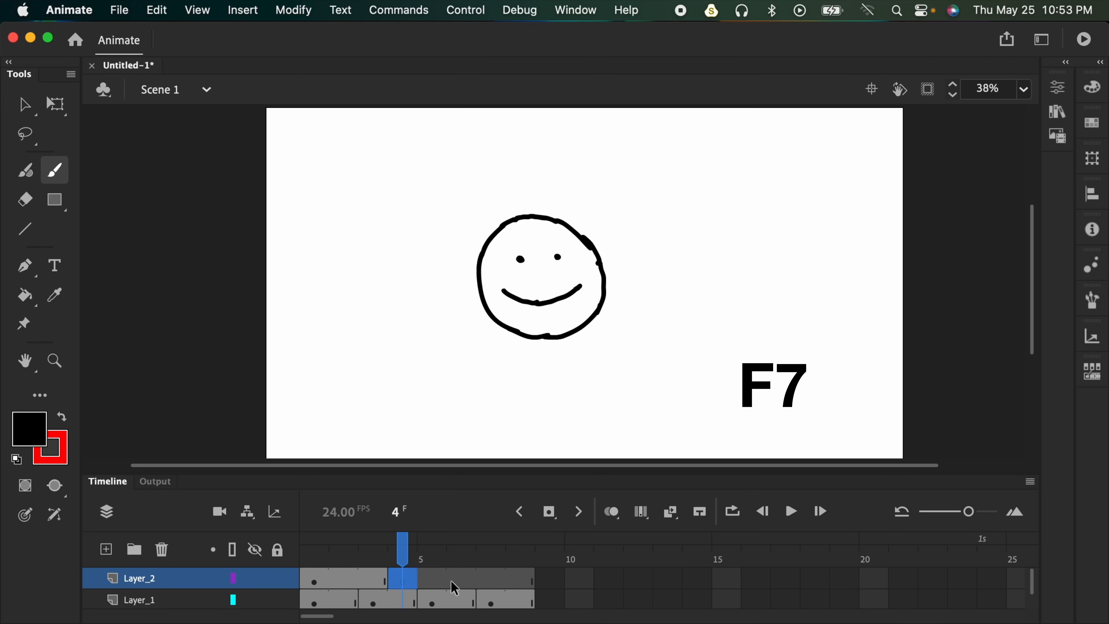
click(611, 512)
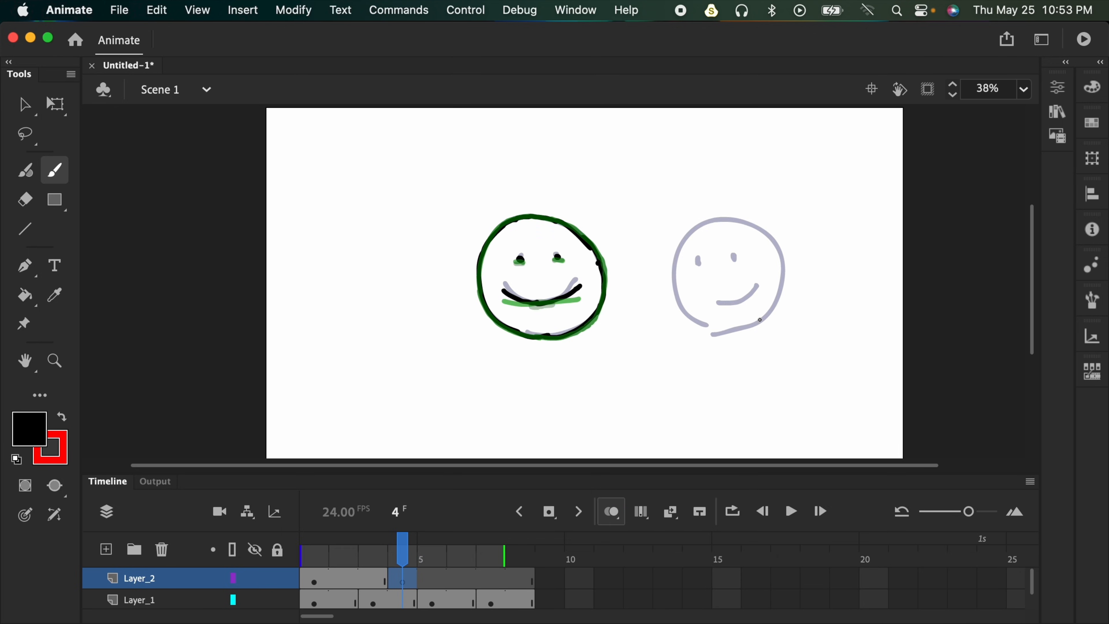
- Paint a surprised face over the onion-skinned second face on Layer_2, with tall oval eyes and a small open mouth
key(super+equal)
mouse_move(844, 340)
mouse_down()
mouse_move(765, 367)
mouse_move(513, 290)
mouse_move(510, 232)
mouse_move(545, 167)
mouse_move(601, 139)
mouse_move(717, 226)
mouse_up()
drag(520, 307, 683, 338)
drag(721, 217, 685, 337)
drag(566, 197, 567, 231)
drag(635, 196, 631, 238)
mouse_move(604, 298)
mouse_down()
mouse_move(599, 334)
mouse_move(603, 314)
mouse_up()
- Play the animation to review both faces and return to frame 2
key(super+minus)
drag(405, 554, 441, 553)
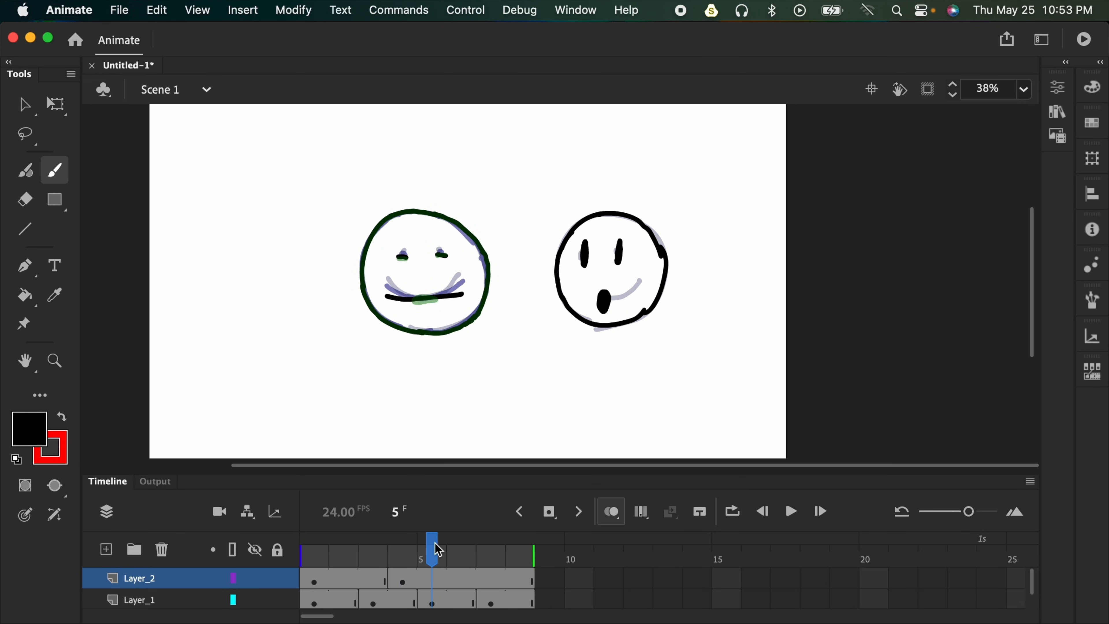
key(Return)
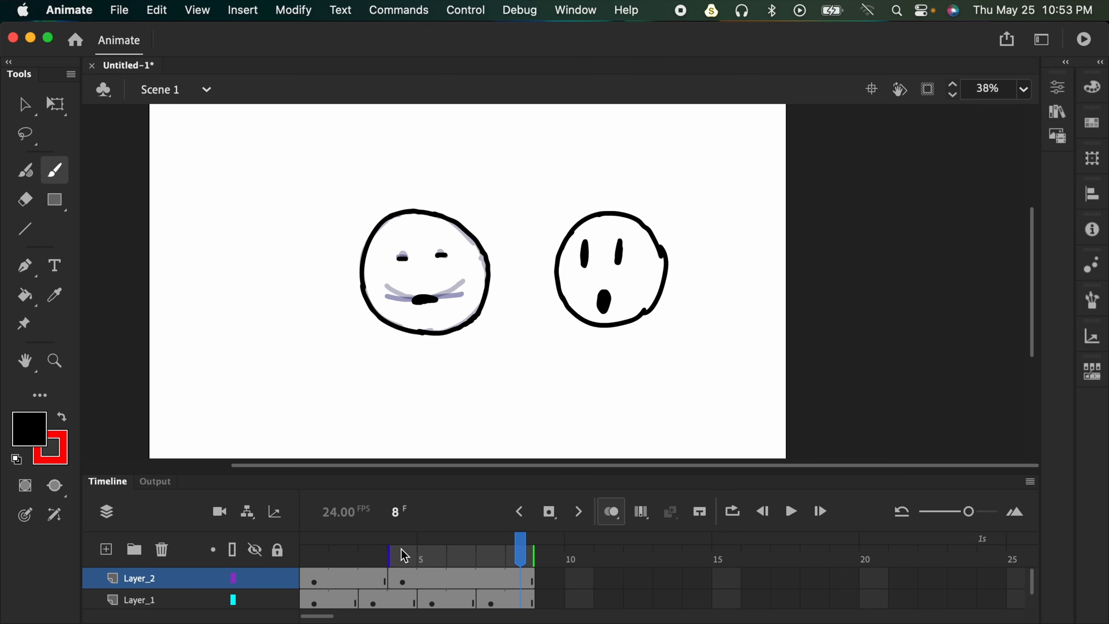
click(344, 561)
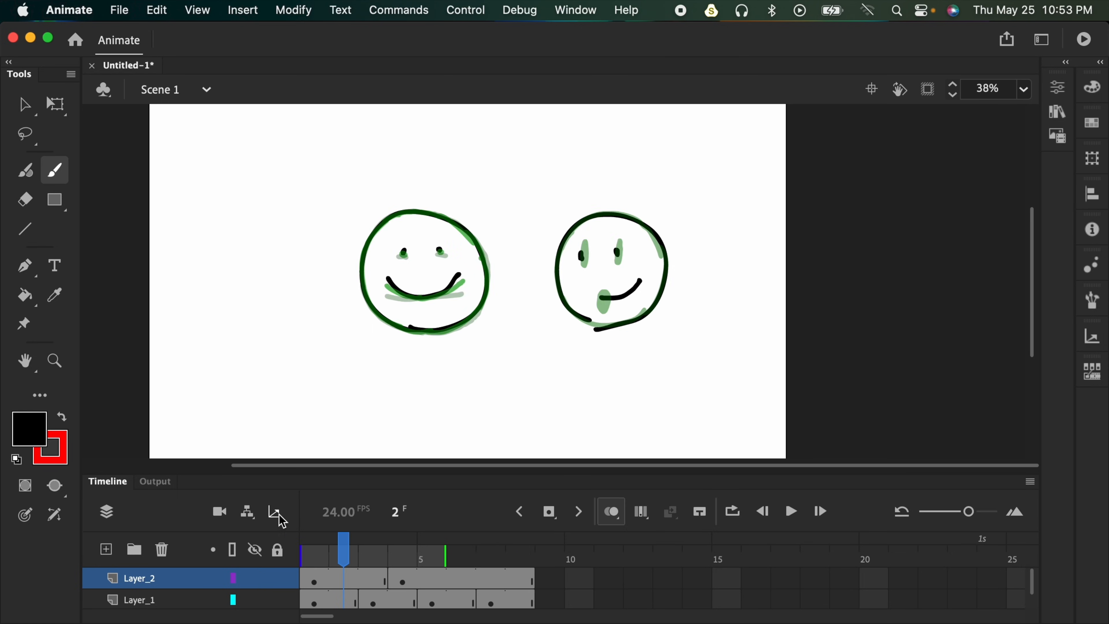
- Add a new layer above Layer_2 and enlarge the timeline to show all three layers
click(107, 550)
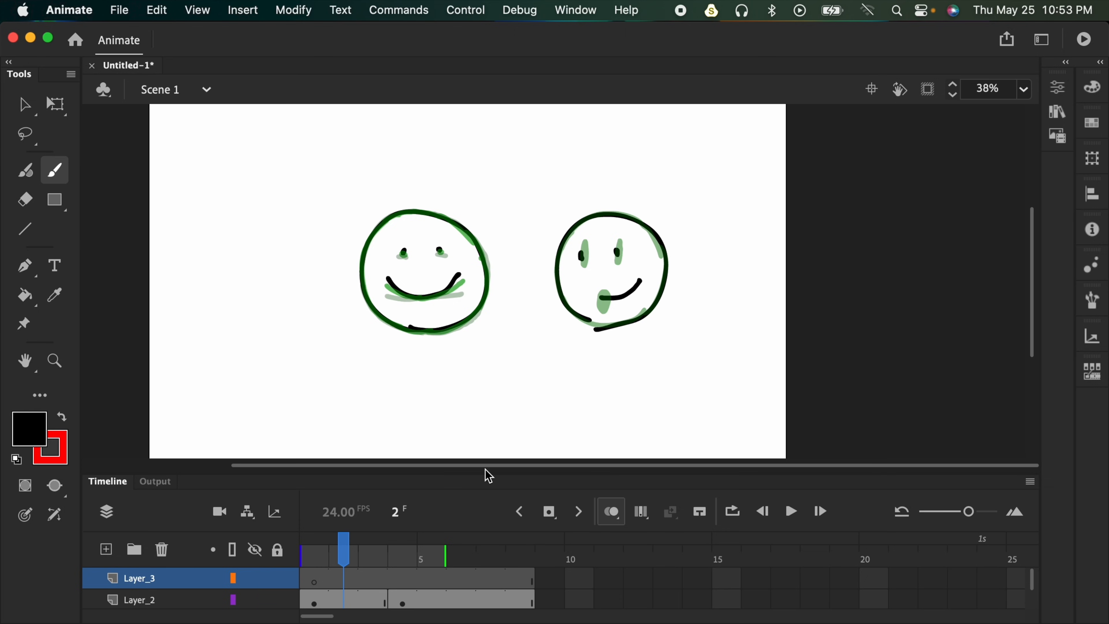
drag(488, 475, 483, 441)
drag(723, 296, 736, 257)
drag(344, 543, 330, 543)
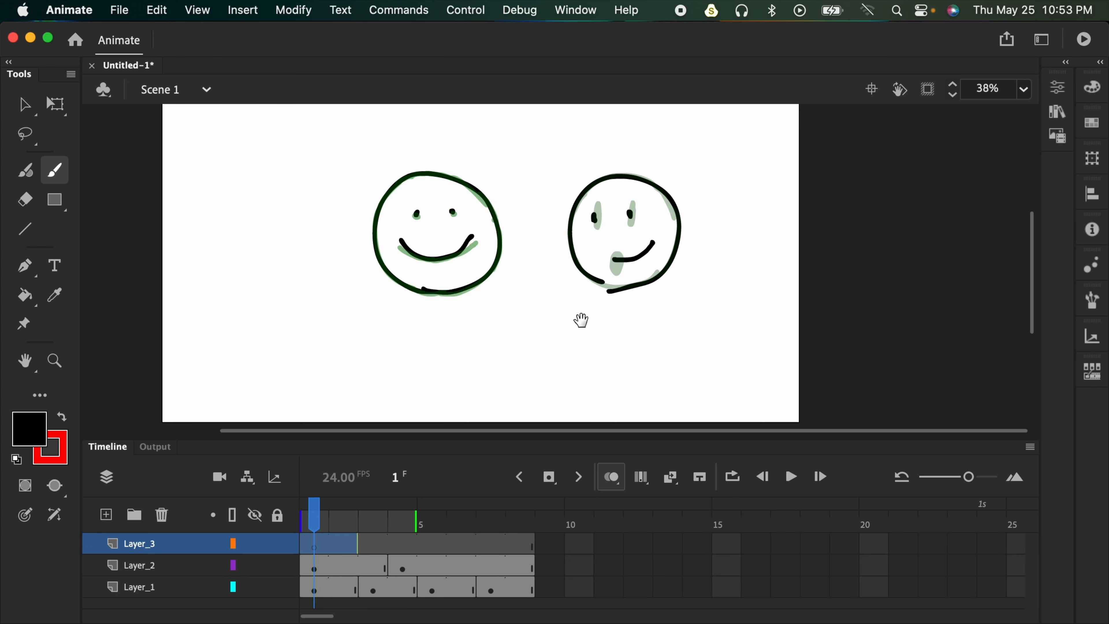
- Paint a small spiky sun with an inner circle above and between the two faces at frame 1 of Layer_3
click(310, 549)
drag(524, 314, 526, 383)
mouse_move(521, 213)
mouse_down()
mouse_move(520, 185)
mouse_move(533, 206)
mouse_move(504, 174)
mouse_move(531, 160)
mouse_move(555, 181)
mouse_move(547, 216)
mouse_move(523, 230)
mouse_move(498, 194)
mouse_up()
click(314, 547)
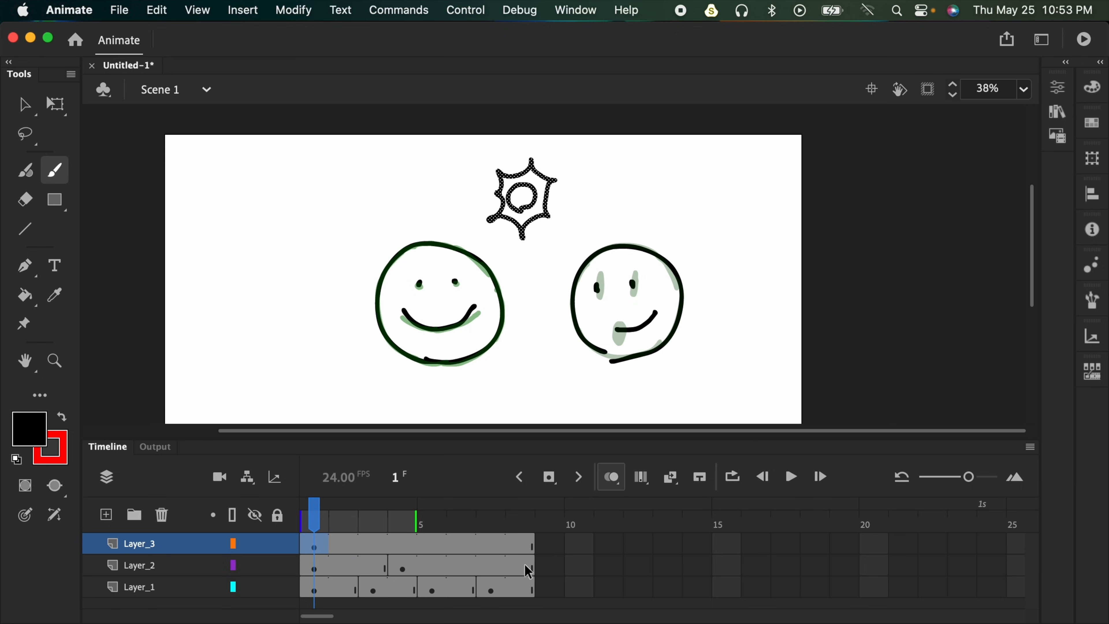
- Compare the drawings before and after the keyframe on Layer_2, check Layer_1 at frame 2 and play the animation
click(356, 567)
click(404, 568)
click(363, 566)
click(404, 567)
click(354, 567)
click(401, 568)
click(373, 567)
click(405, 571)
click(347, 588)
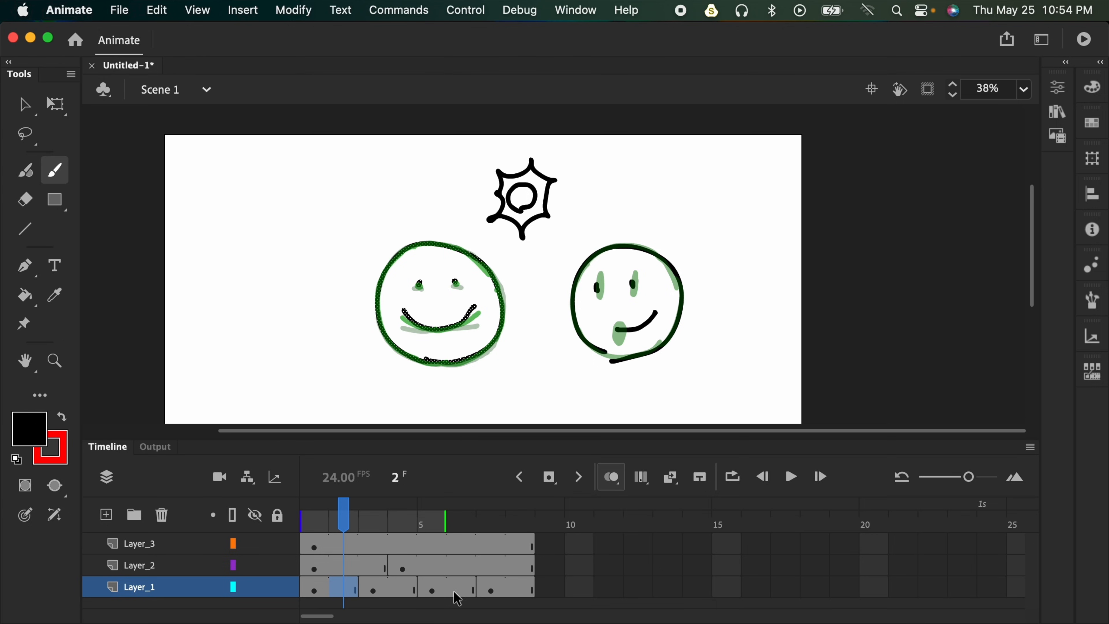
key(Return)
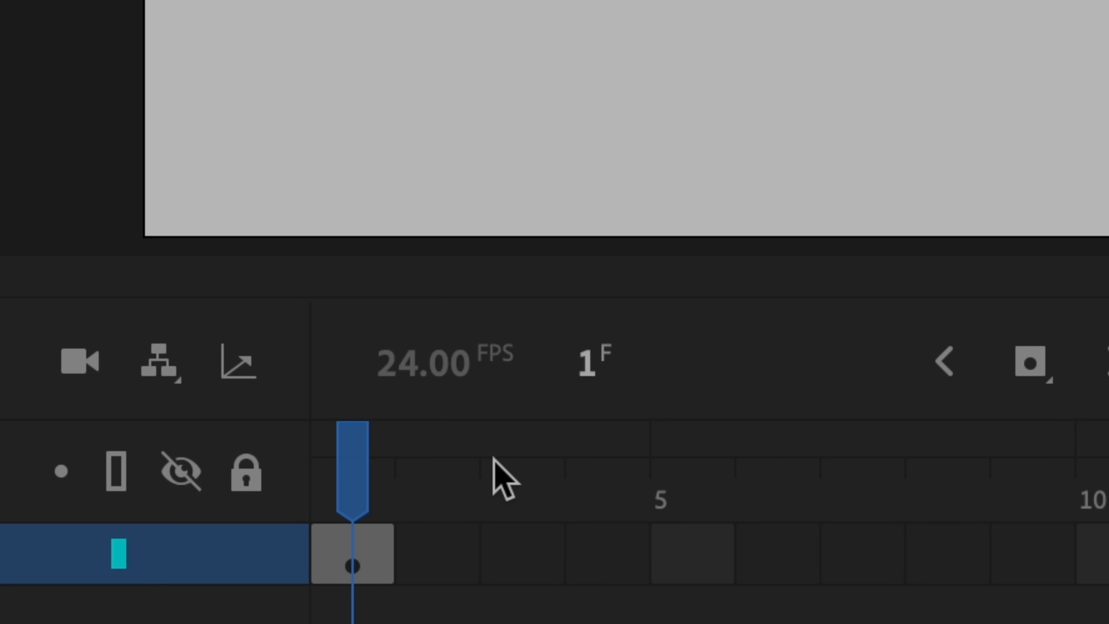
- Add a blank keyframe after frame 1 and delete the keyframes from frame 4 onward
key(F7)
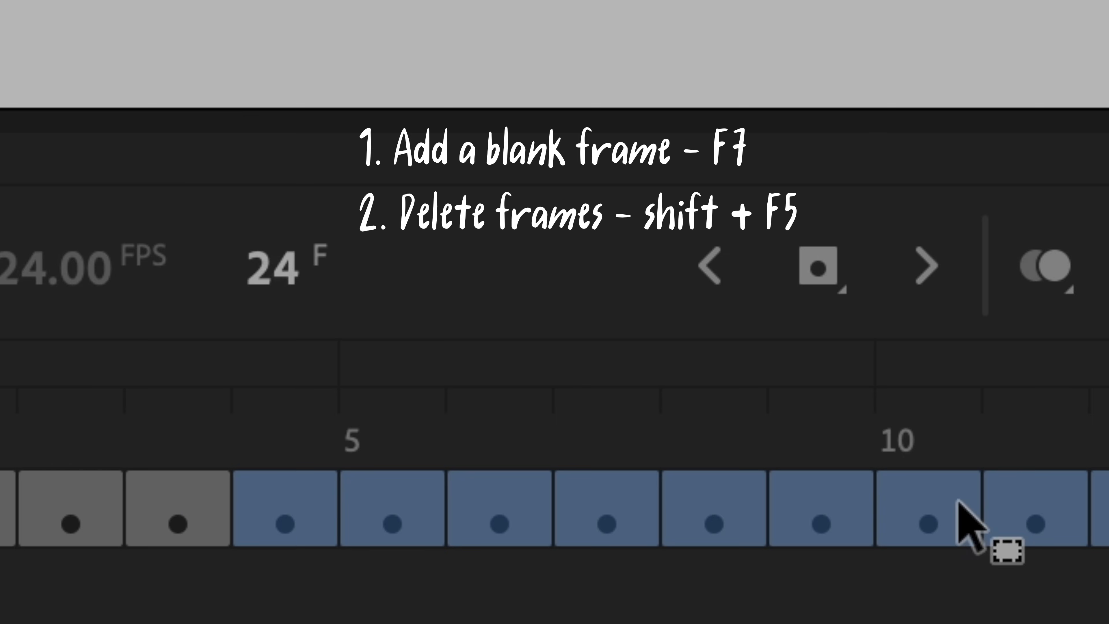
key(shift+F5)
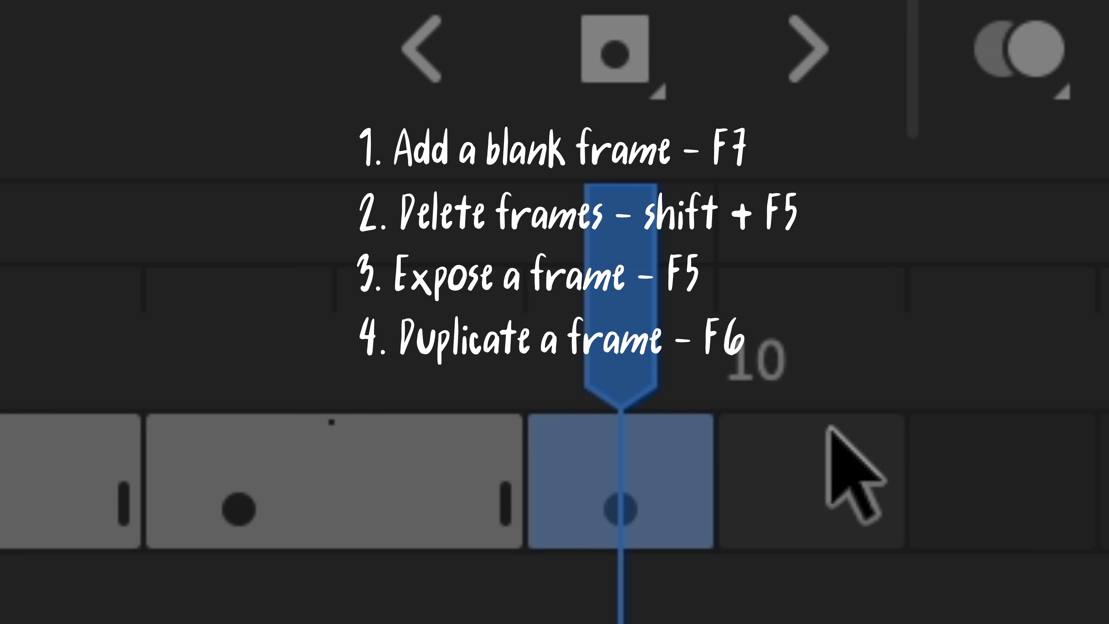
- Duplicate the preceding drawing as a new keyframe at frame 9
key(F6)
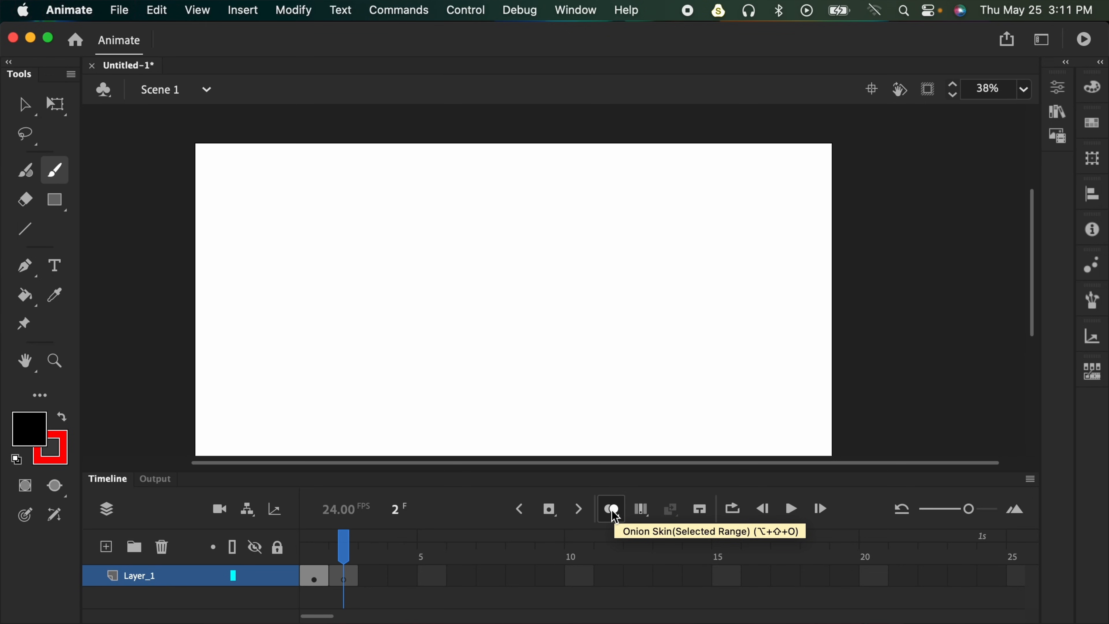
- Turn on onion skinning and add a new layer above Layer_1
click(616, 517)
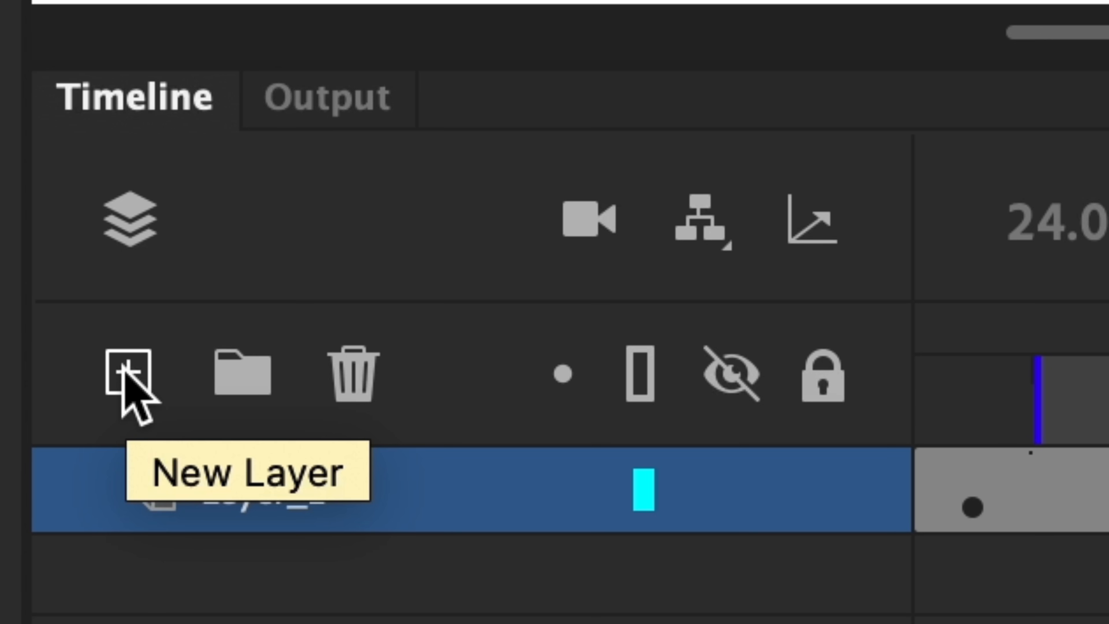
click(126, 372)
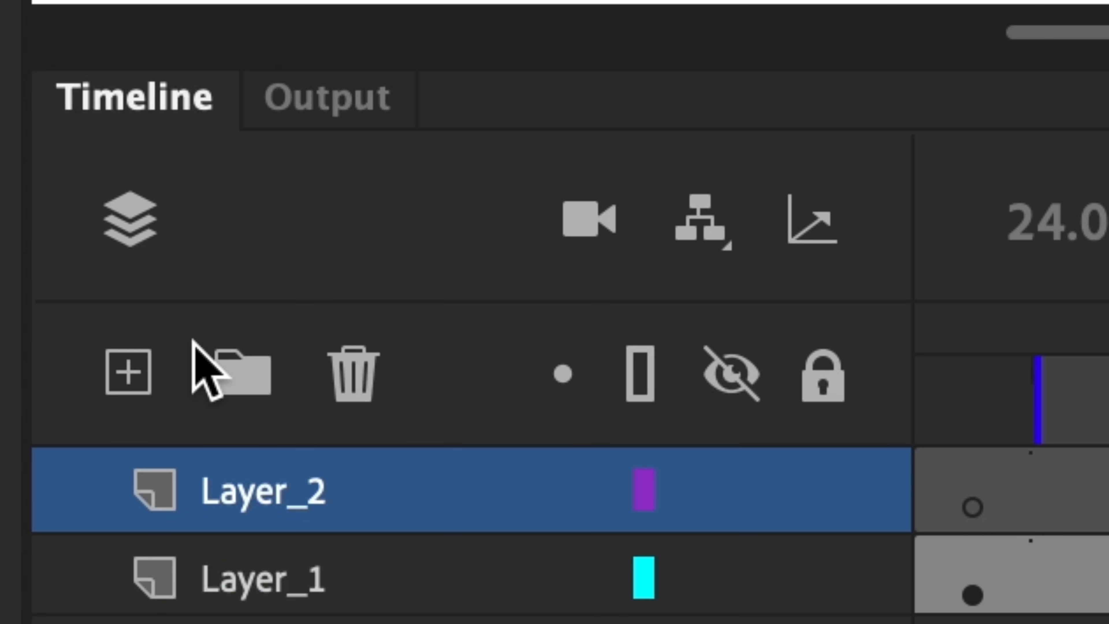